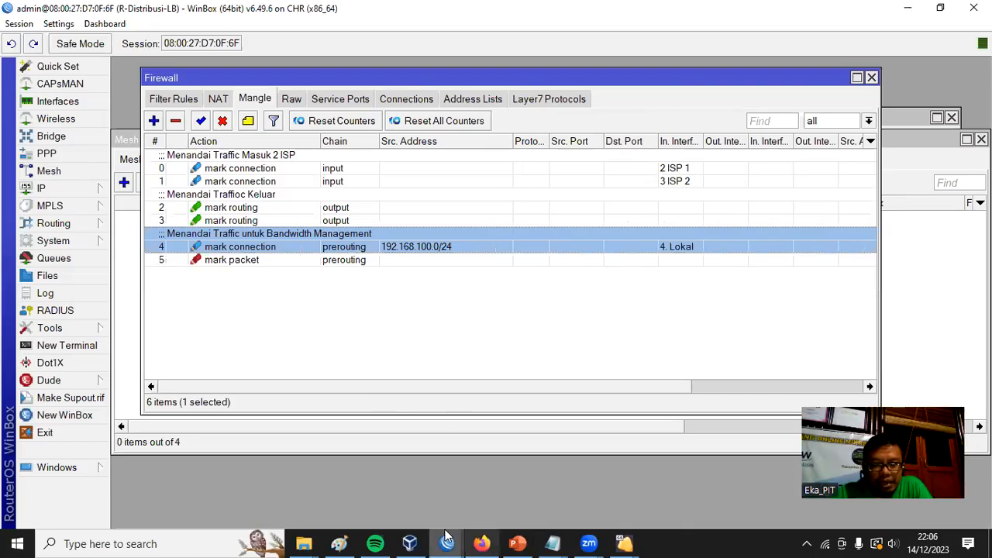
# View the Studi Kasus 3 slide in PowerPoint and switch to the untitled notes in Notepad.
pyautogui.click(517, 543)
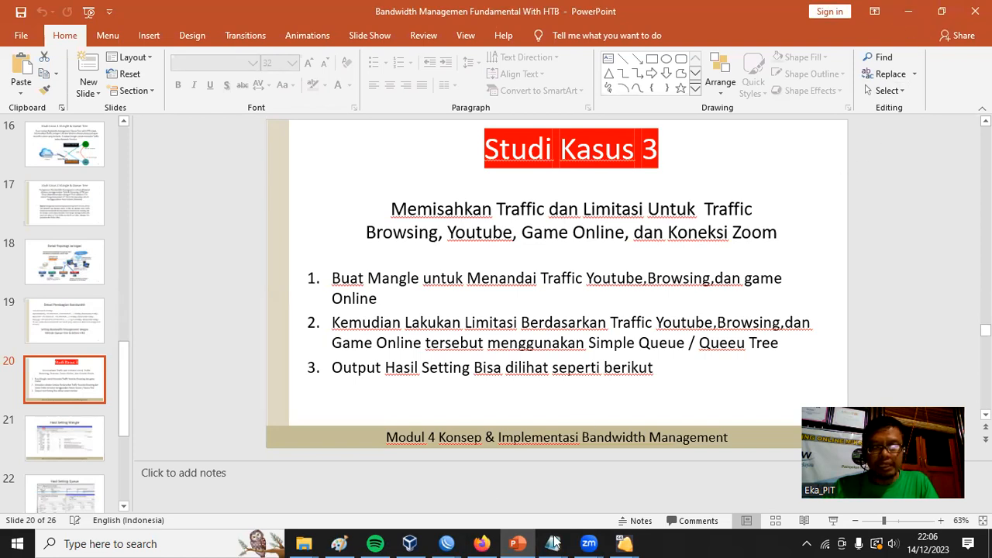
pyautogui.moveTo(553, 543)
pyautogui.click(655, 508)
pyautogui.click(523, 360)
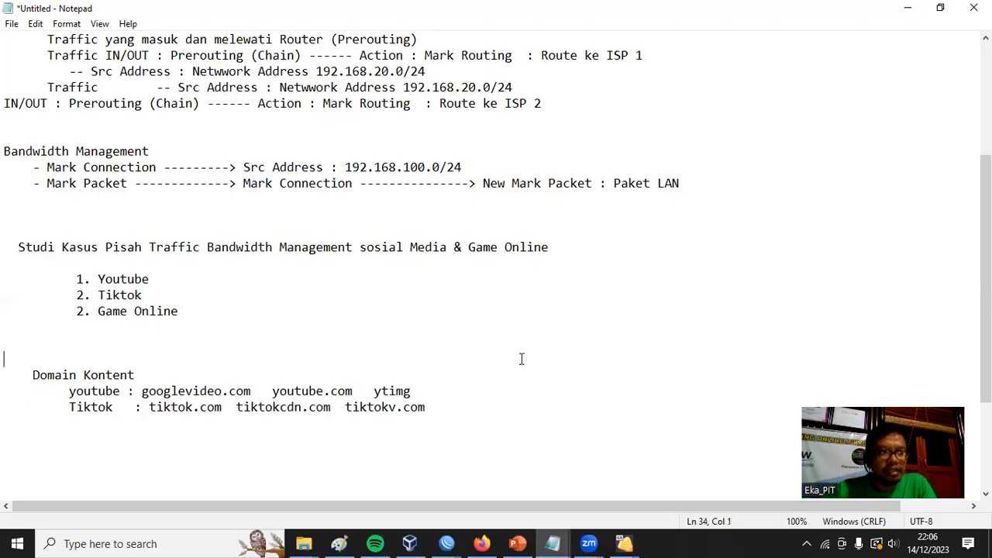
# Highlight the case-study title, its "sosial Media" and "Game Online" parts, and the Youtube and Tiktok entries.
pyautogui.moveTo(17, 246); pyautogui.dragTo(652, 246)
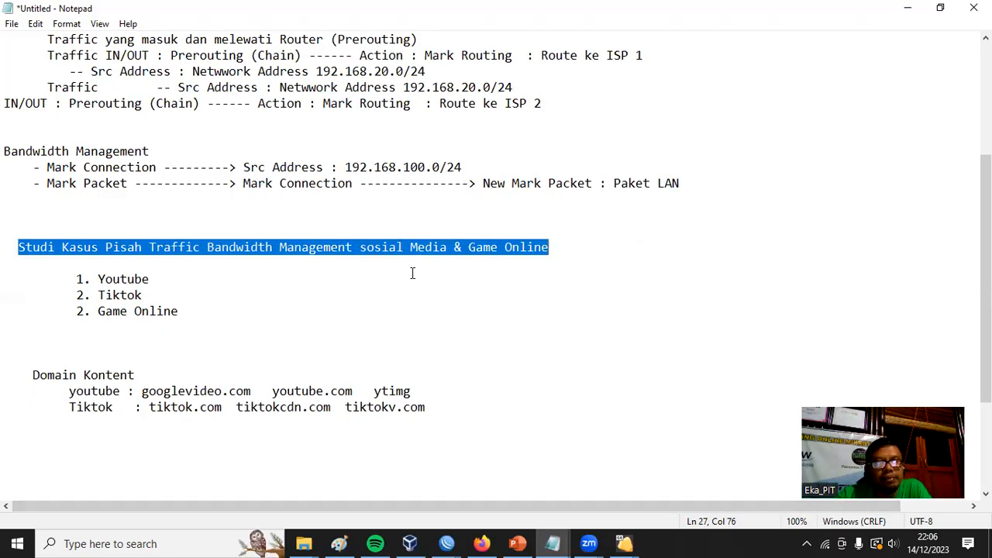
pyautogui.click(360, 246)
pyautogui.moveTo(360, 247); pyautogui.dragTo(447, 247)
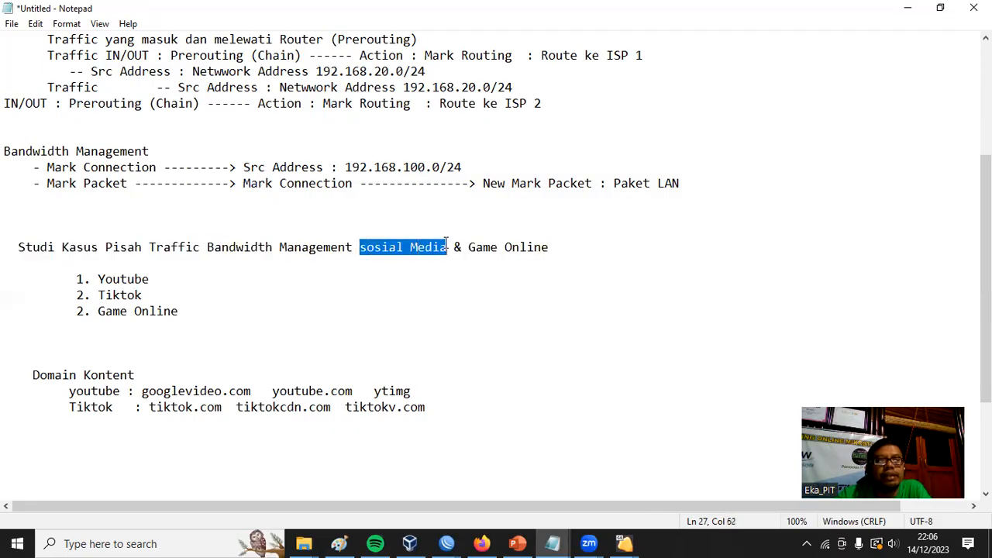
pyautogui.moveTo(168, 279); pyautogui.dragTo(70, 283)
pyautogui.moveTo(142, 294); pyautogui.dragTo(63, 293)
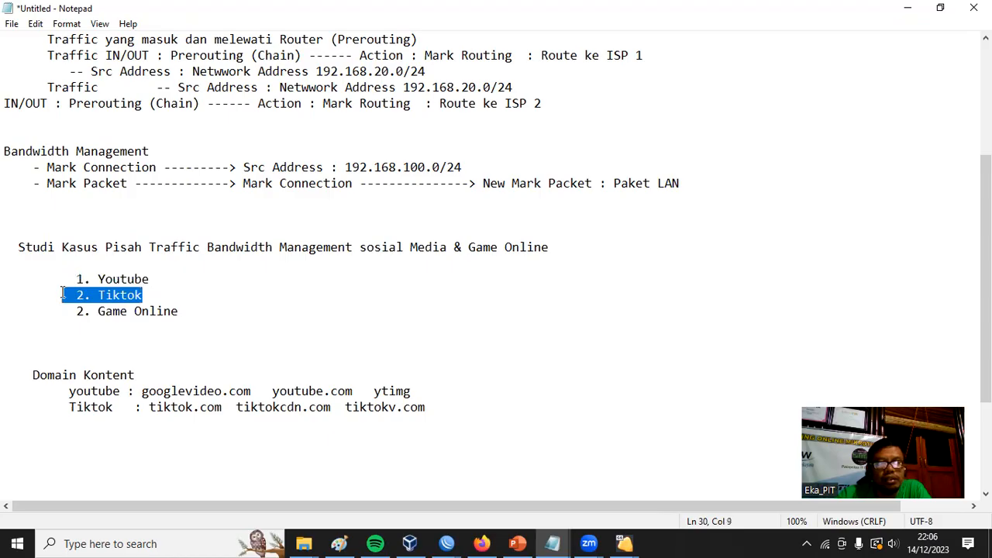
pyautogui.moveTo(470, 248); pyautogui.dragTo(552, 248)
# Add "(Free Fire, Mobile Legend)" after the Game Online entry in the case-study list.
pyautogui.click(359, 318)
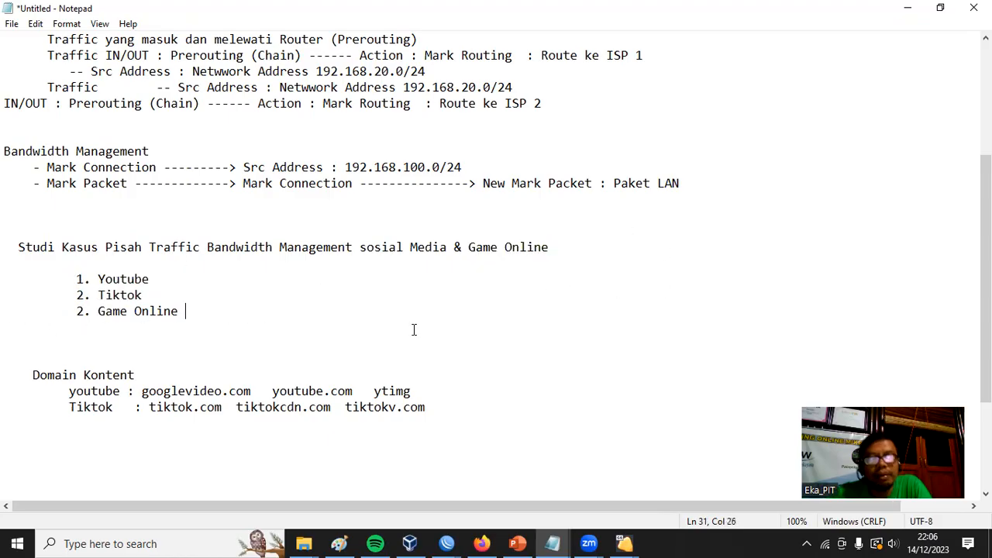
pyautogui.write('(')
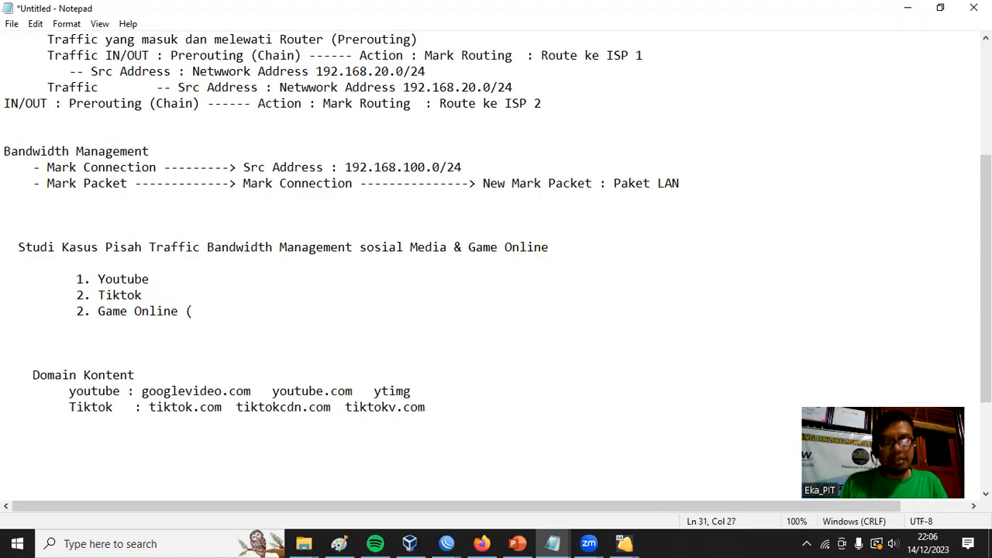
pyautogui.write('Free Fire, Mobile Legend)')
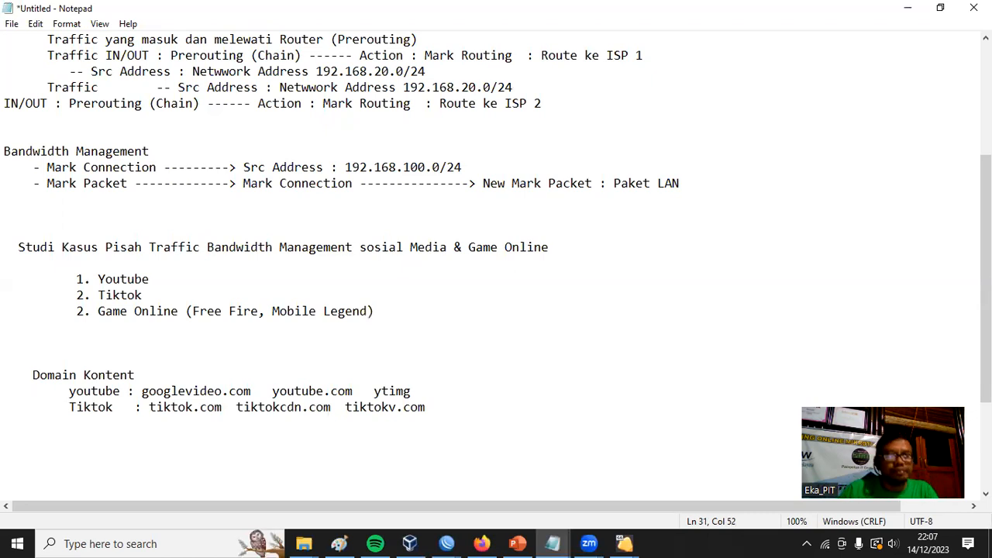
# Highlight the Youtube and Tiktok list entries and the Domain Kontent heading.
pyautogui.moveTo(152, 295); pyautogui.dragTo(5, 296)
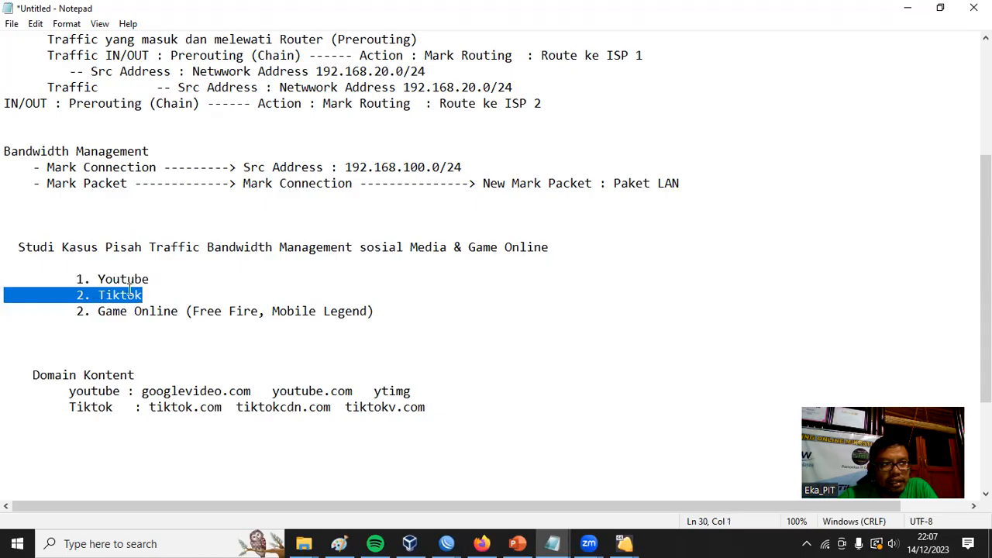
pyautogui.moveTo(147, 294); pyautogui.dragTo(6, 267)
pyautogui.moveTo(143, 376); pyautogui.dragTo(34, 375)
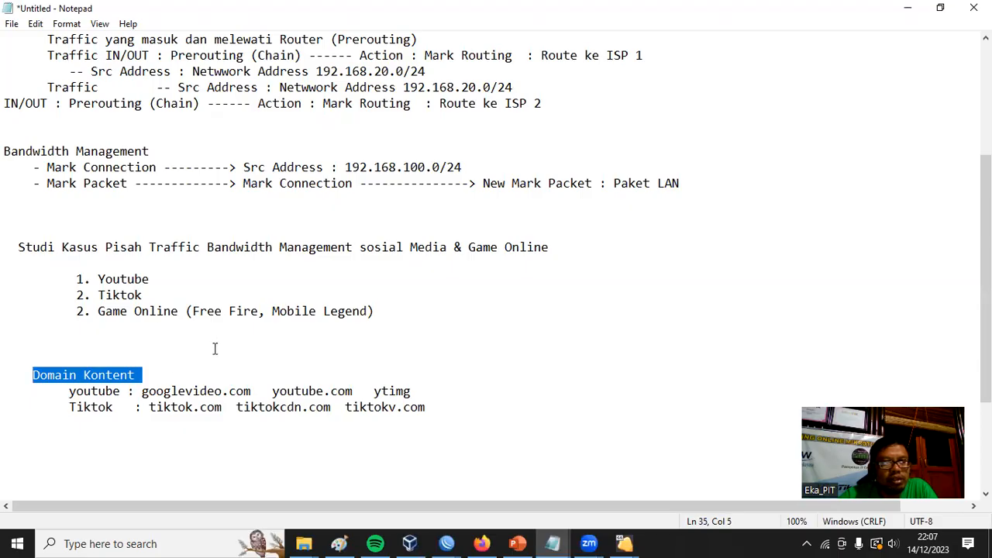
# Indent the youtube and Tiktok lines under Domain Kontent by one more space each and highlight their domains.
pyautogui.click(70, 391)
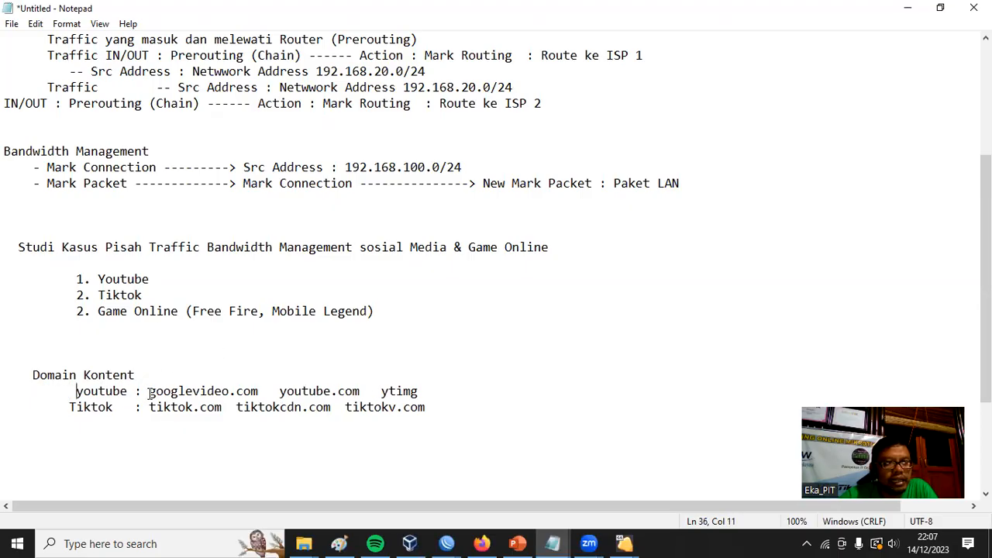
pyautogui.moveTo(150, 391); pyautogui.dragTo(423, 389)
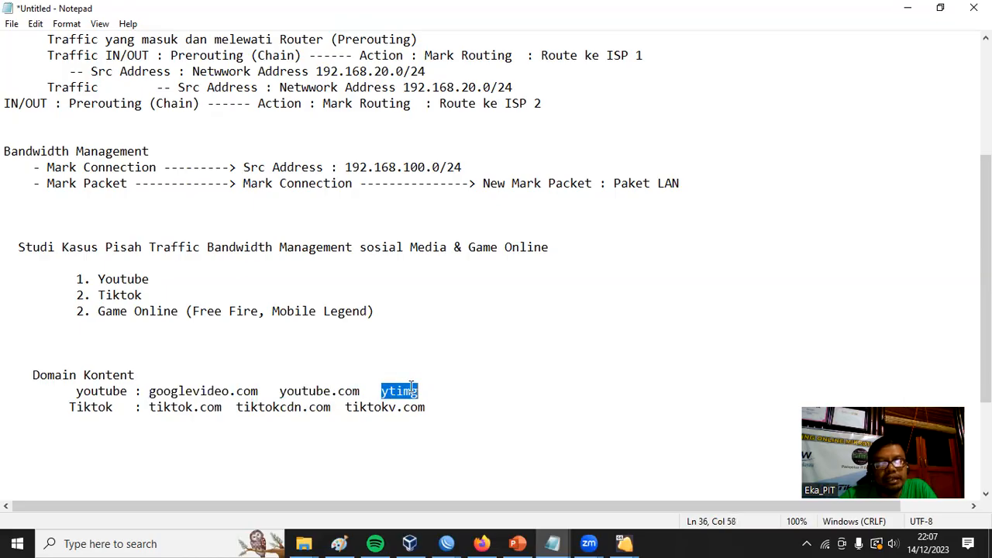
pyautogui.click(65, 409)
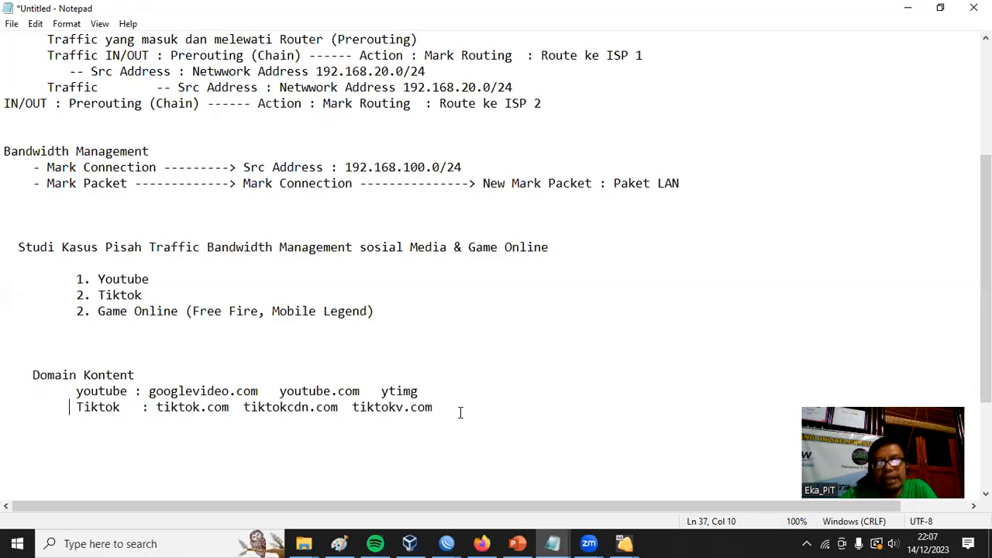
pyautogui.moveTo(153, 414); pyautogui.dragTo(434, 405)
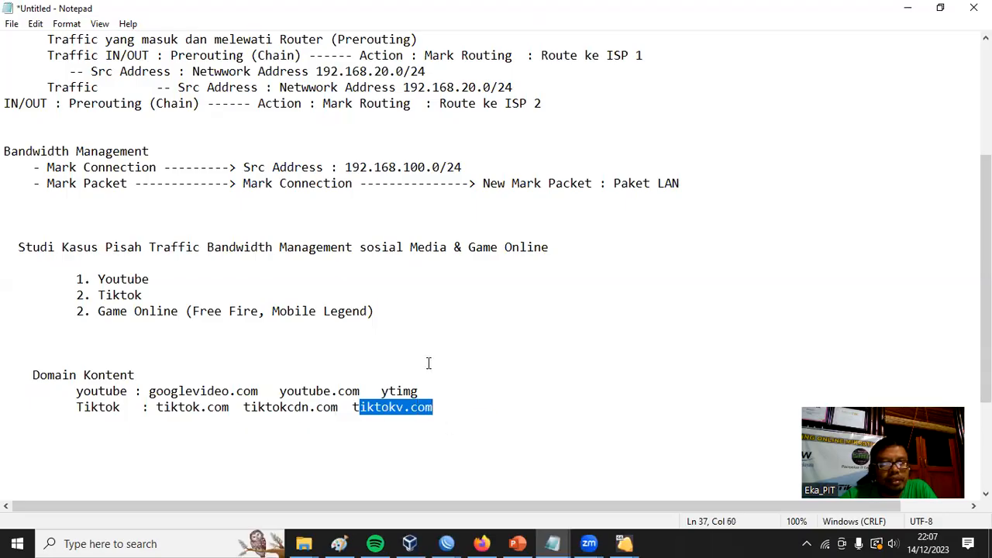
# Append "---> Berdasarkan Port Game Online" to the Game Online entry in the case-study list.
pyautogui.moveTo(144, 293); pyautogui.dragTo(25, 273)
pyautogui.moveTo(375, 311); pyautogui.dragTo(78, 311)
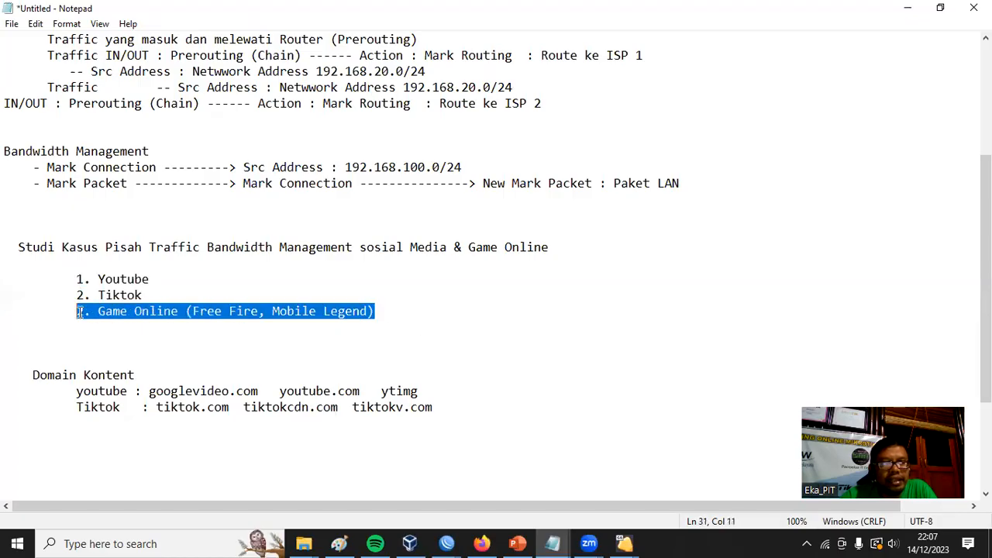
pyautogui.click(393, 308)
pyautogui.write('---> Berdasarkan')
pyautogui.press('BackSpace')
pyautogui.write('kan Port Game ')
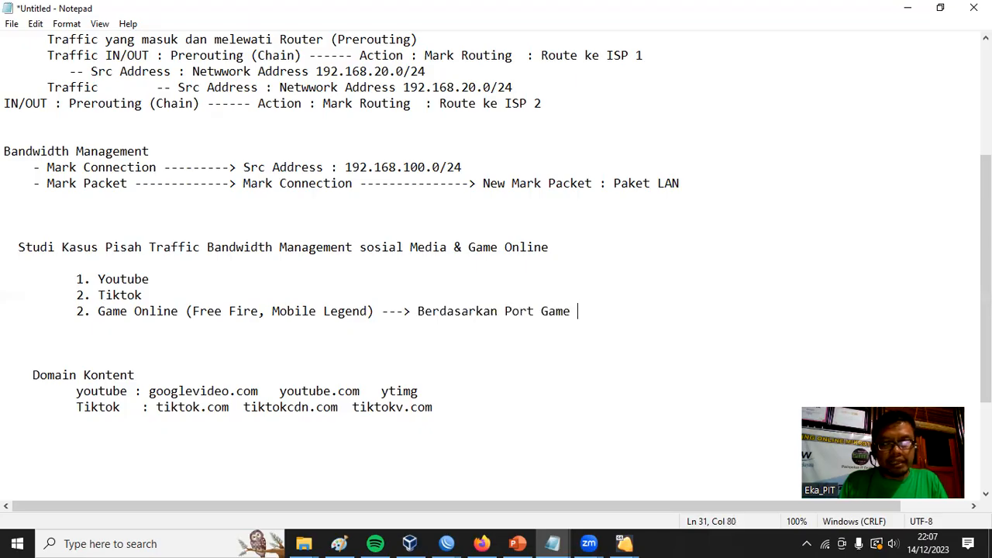
pyautogui.write('Online')
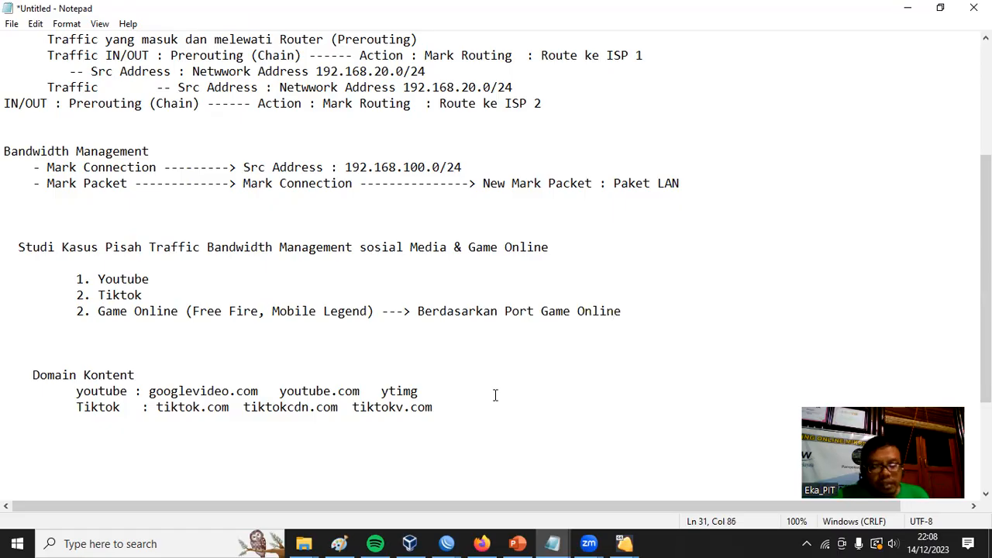
# Add a "Langkah" heading two blank lines below the Tiktok domain line and start a line under it.
pyautogui.press('Return')
pyautogui.press('Return')
pyautogui.press('Return')
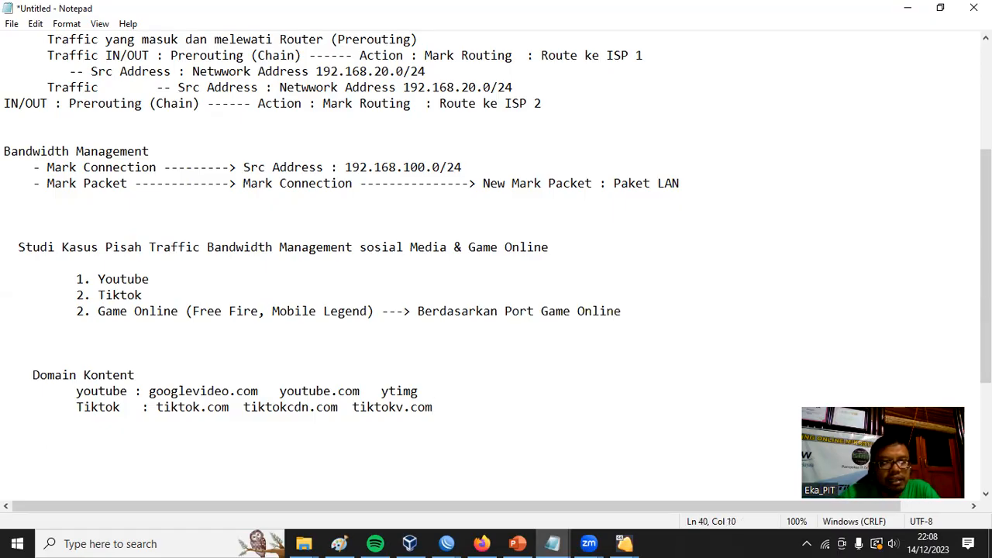
pyautogui.scroll(-4, 631, 426)
pyautogui.write('Langkah')
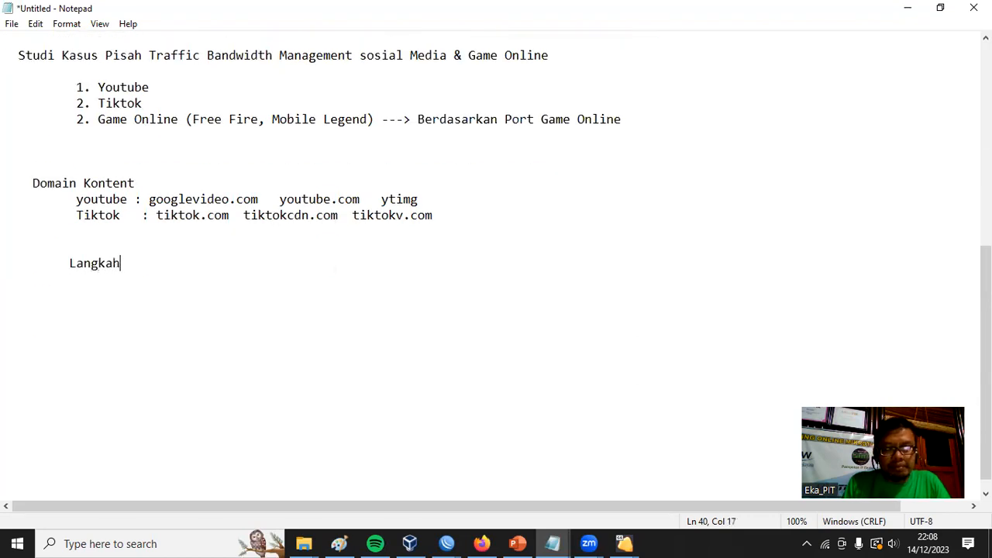
pyautogui.press('Return')
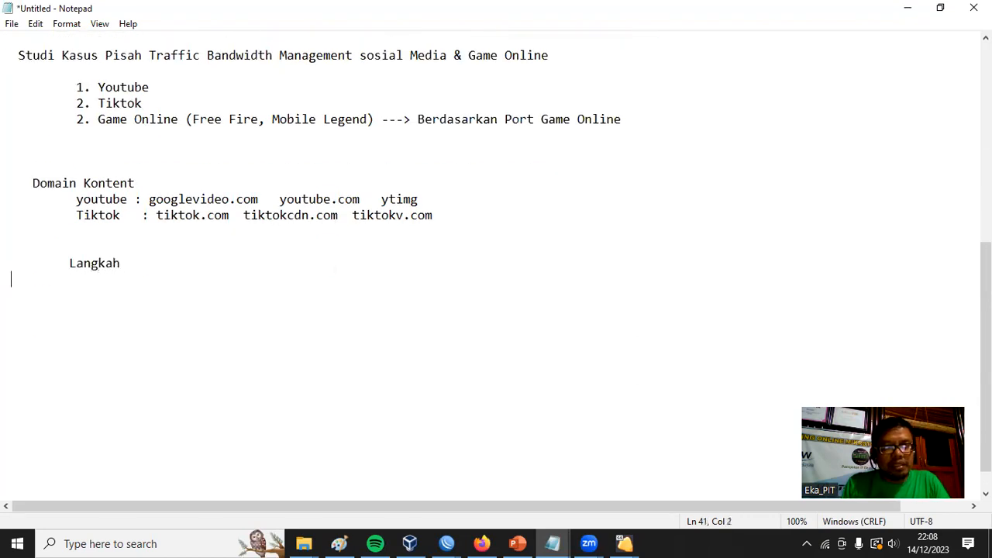
# Write item 1 under Langkah: "Membuat Mangle Untuk Menandai Domain konten sosmednya dengan action Add dst Address List".
pyautogui.write('1. ')
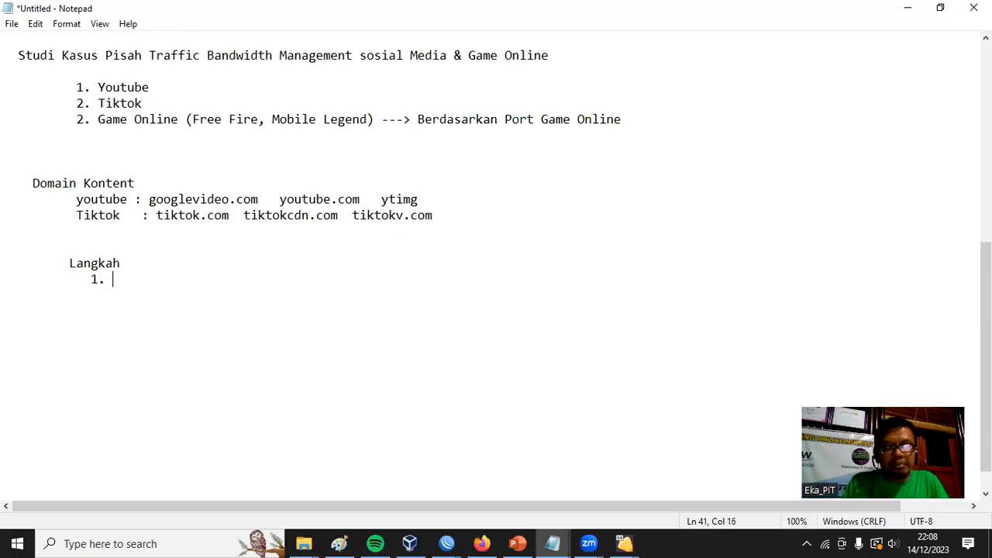
pyautogui.write('Membuat Mangle Untuk Menandai Doma')
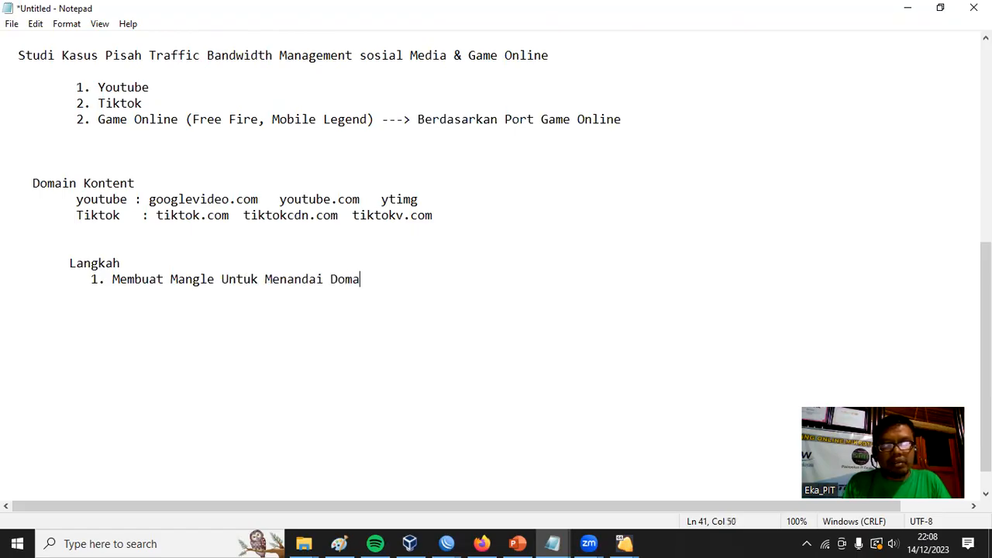
pyautogui.write('in konten')
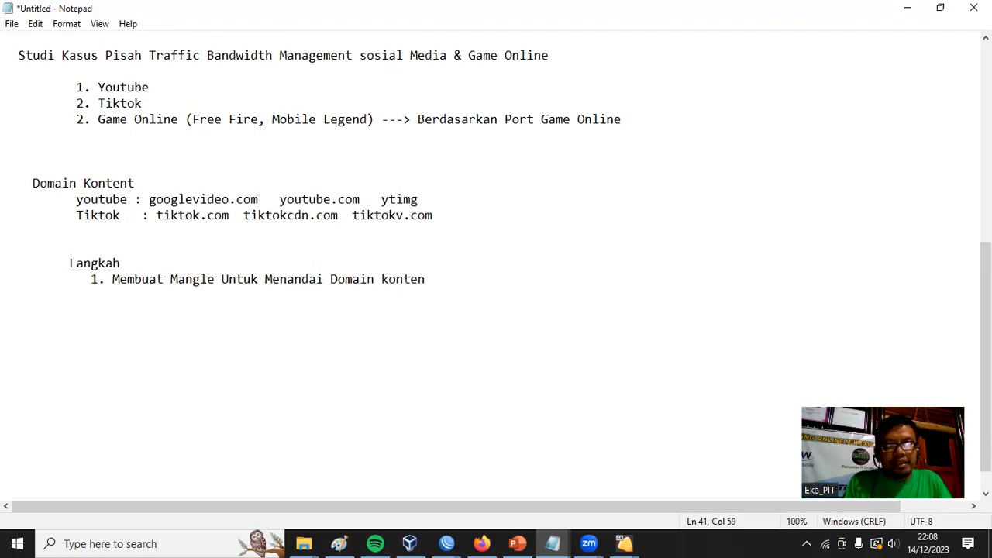
pyautogui.write(' sosme')
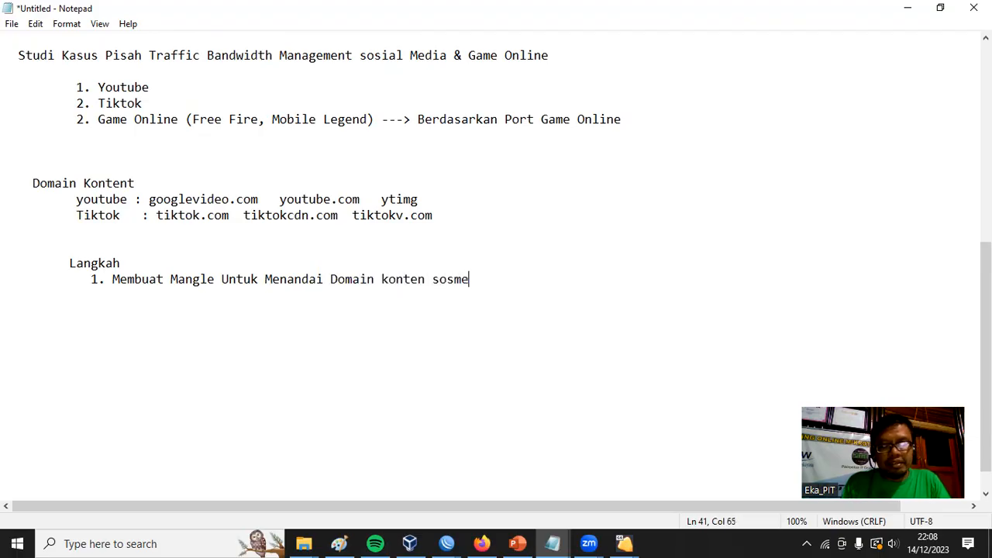
pyautogui.write('dnya')
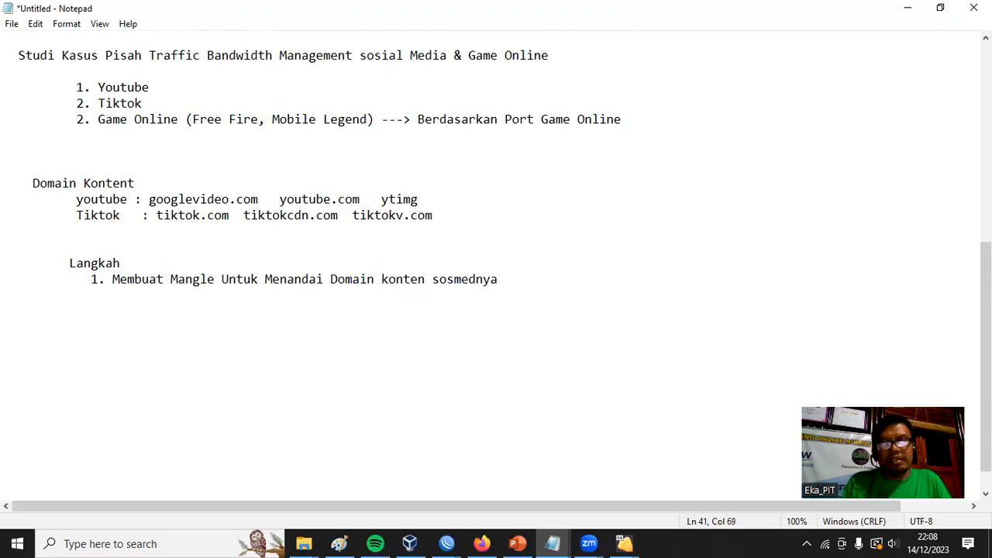
pyautogui.write(' dengan a')
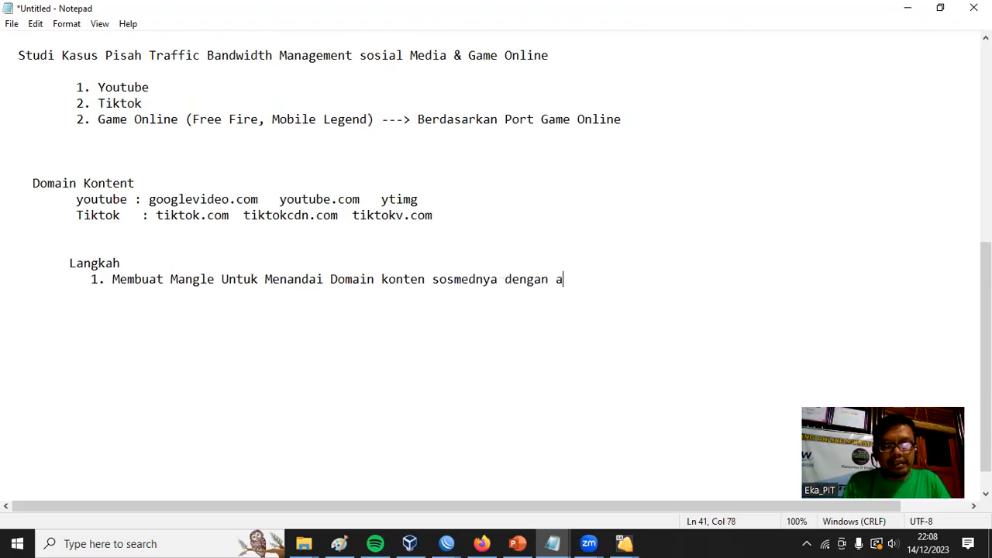
pyautogui.write('ction ')
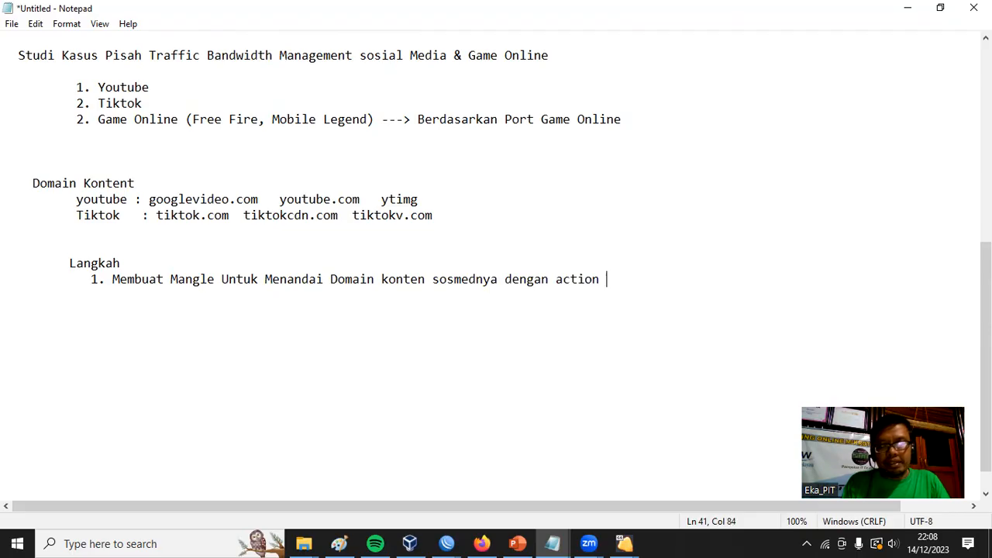
pyautogui.write('Add ds')
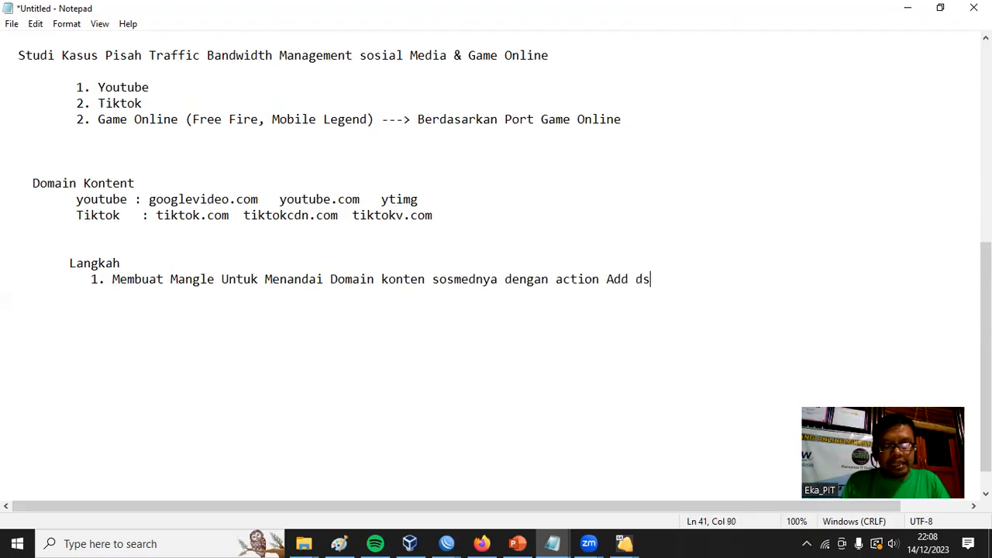
pyautogui.write('t Address ')
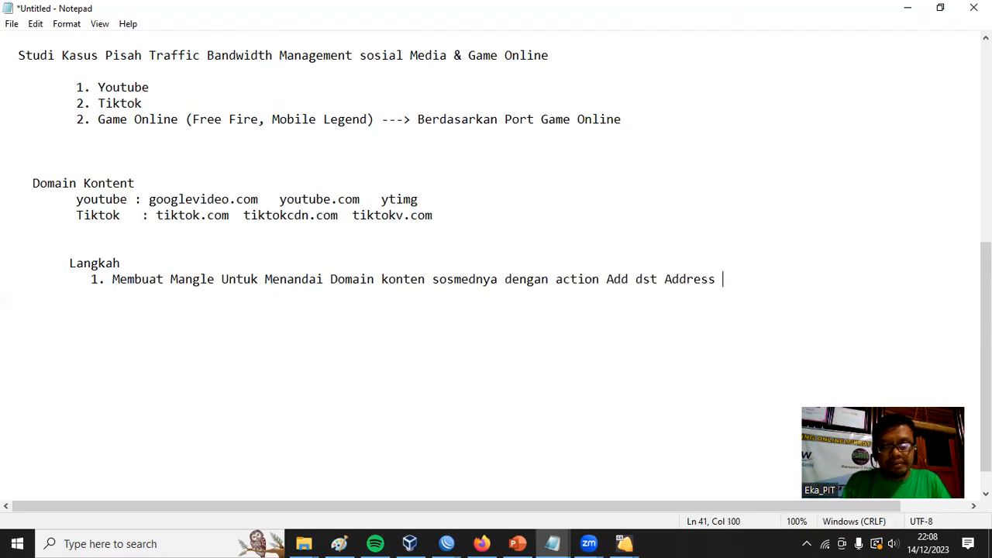
pyautogui.write('List')
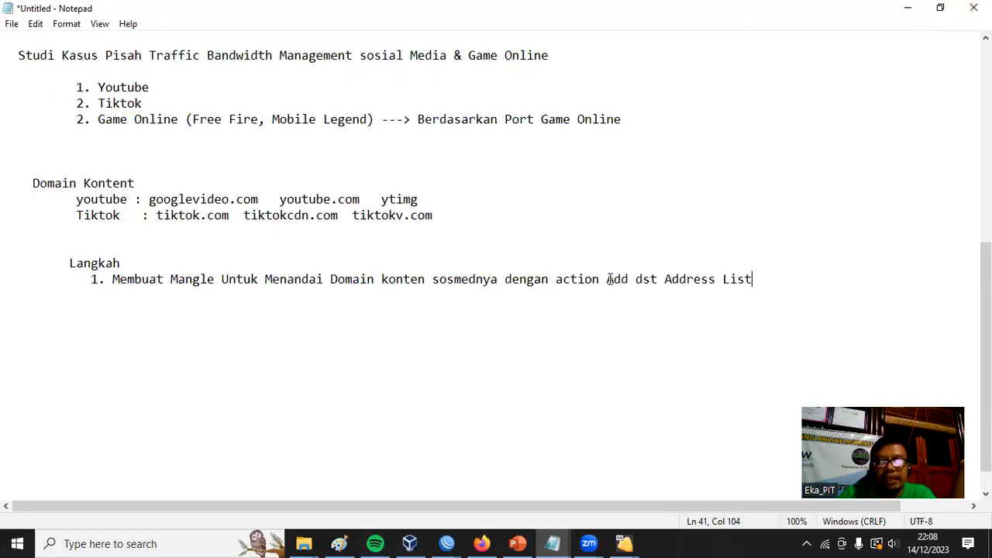
# Highlight the "Add dst Address List" action and the youtube domains, and start a new line below item 1.
pyautogui.moveTo(606, 279); pyautogui.dragTo(762, 280)
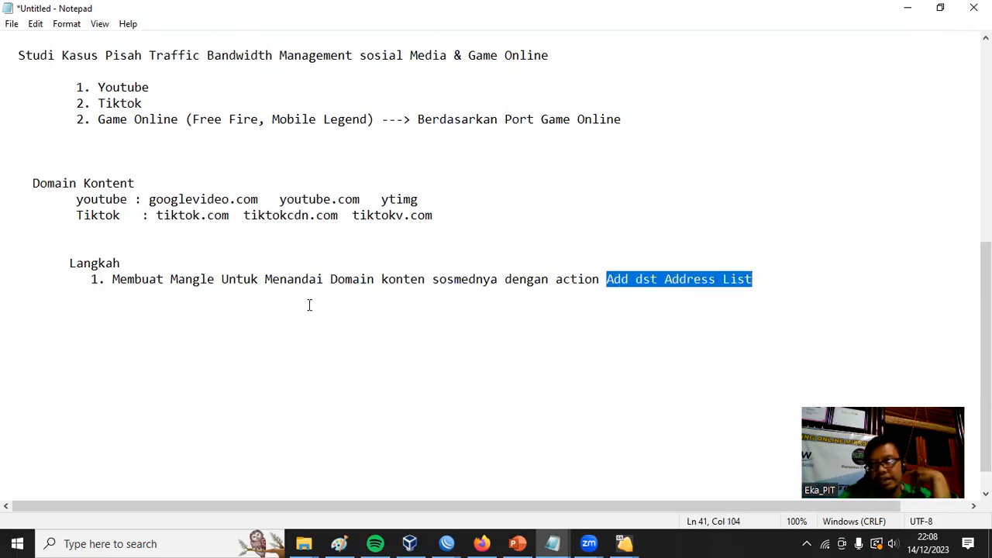
pyautogui.moveTo(148, 199); pyautogui.dragTo(419, 200)
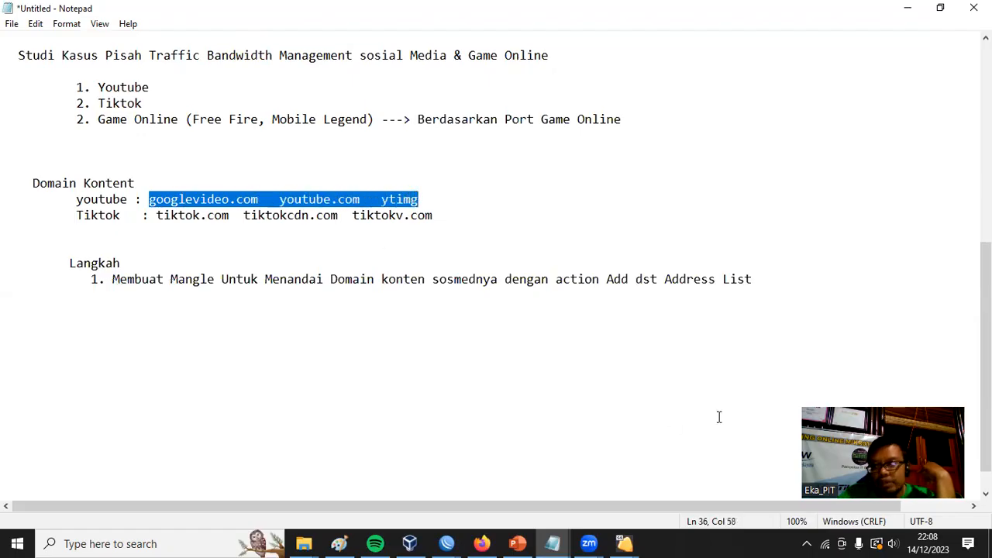
pyautogui.moveTo(752, 279); pyautogui.dragTo(606, 279)
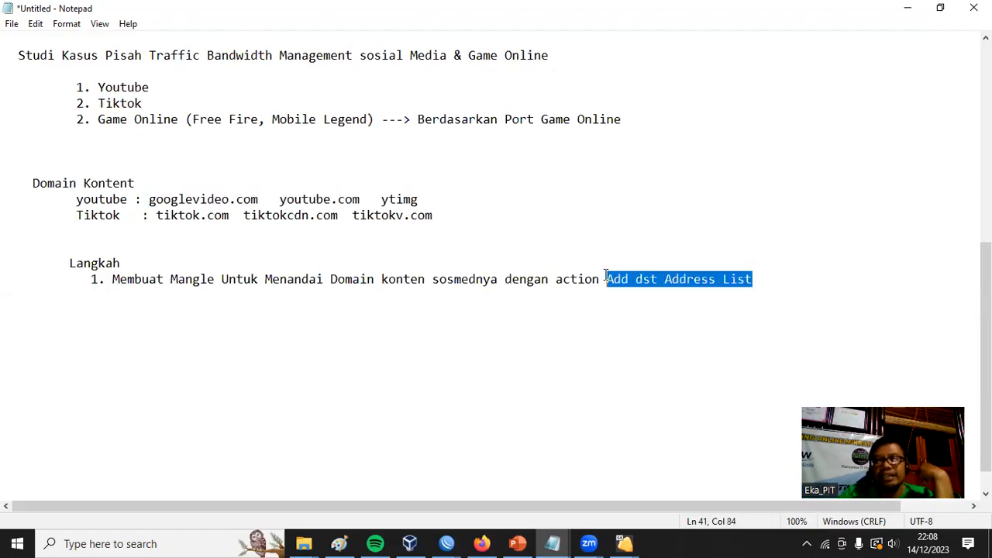
pyautogui.click(757, 281)
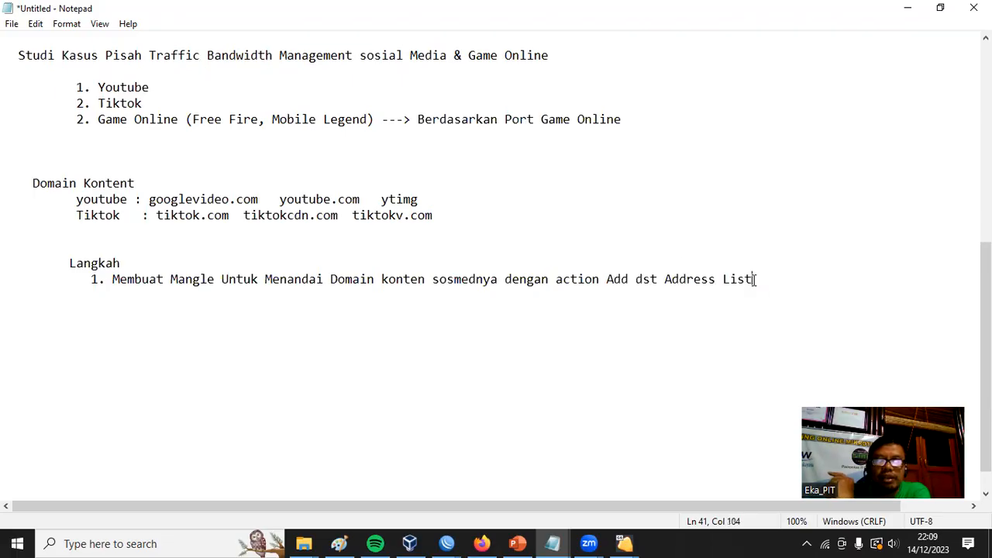
pyautogui.press('Return')
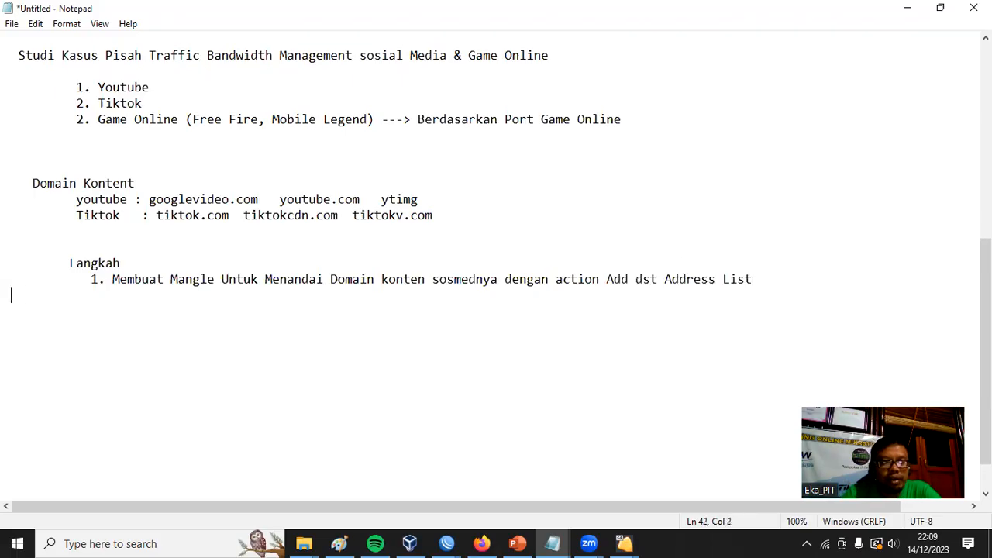
# Write item 2 under Langkah, "Membuat Mangle Mark Connection", and start a new line below it.
pyautogui.write('2. ')
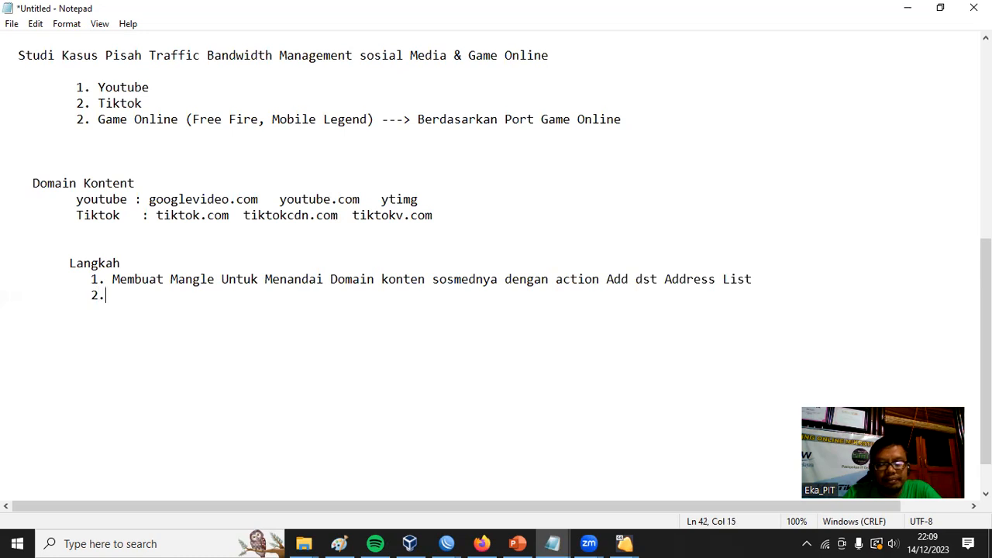
pyautogui.write('Mem')
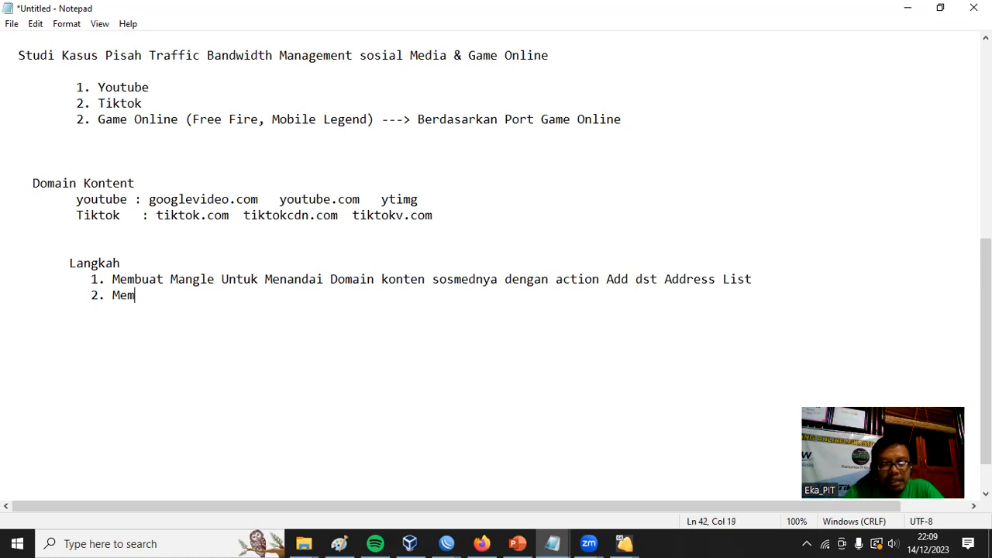
pyautogui.write('buat Mang')
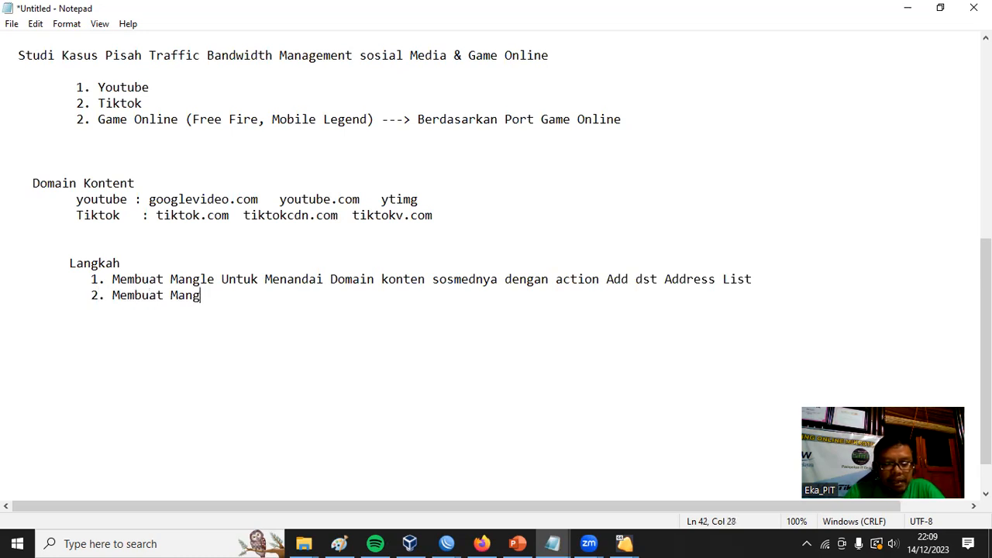
pyautogui.write('le Mar')
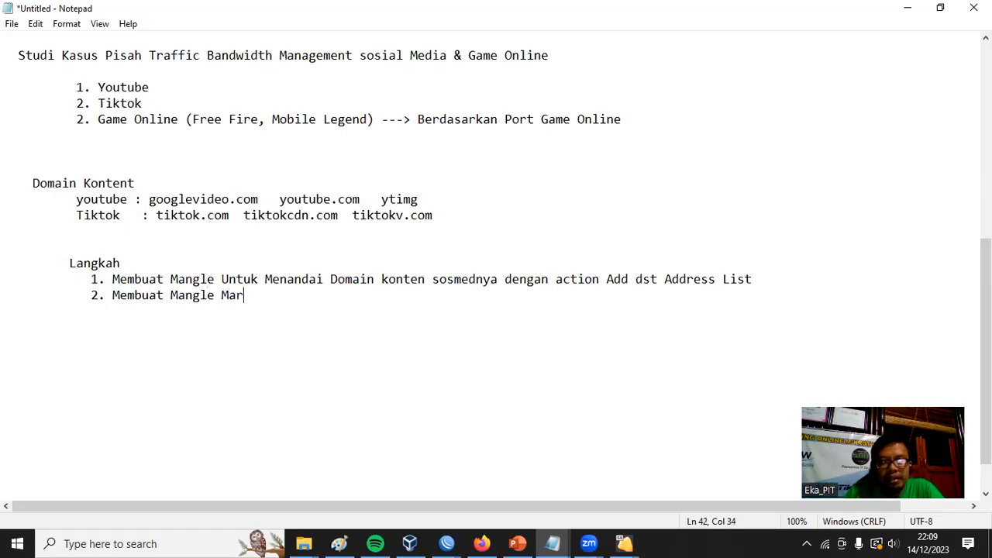
pyautogui.write('k Connection')
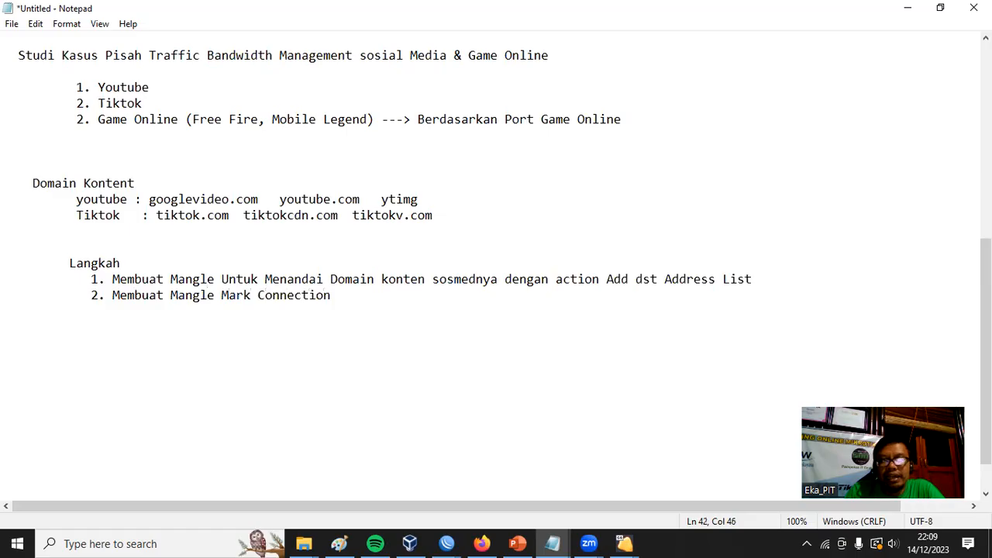
pyautogui.press('Return')
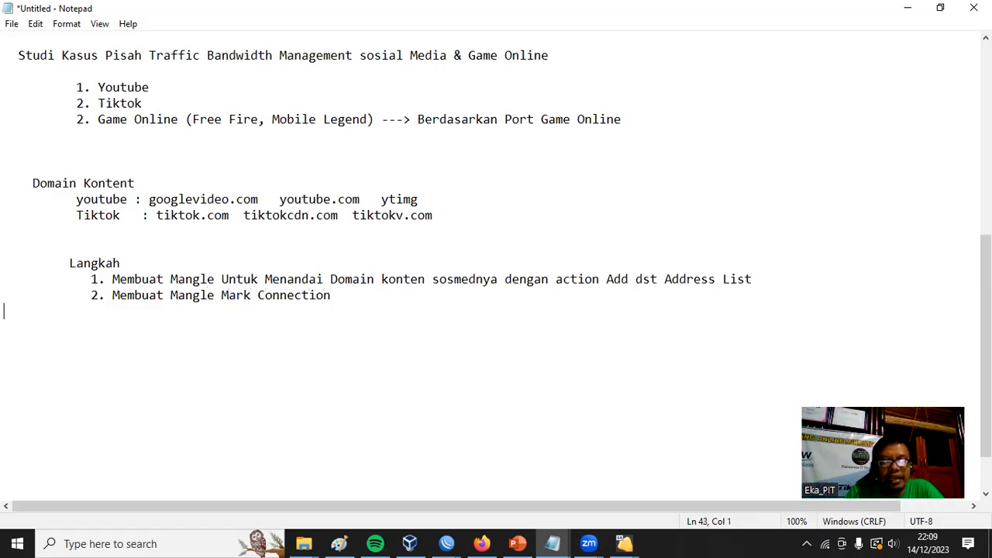
# Write item 3 under Langkah, "Membuat Mark Packet", and start a new line below it.
pyautogui.write('3. ')
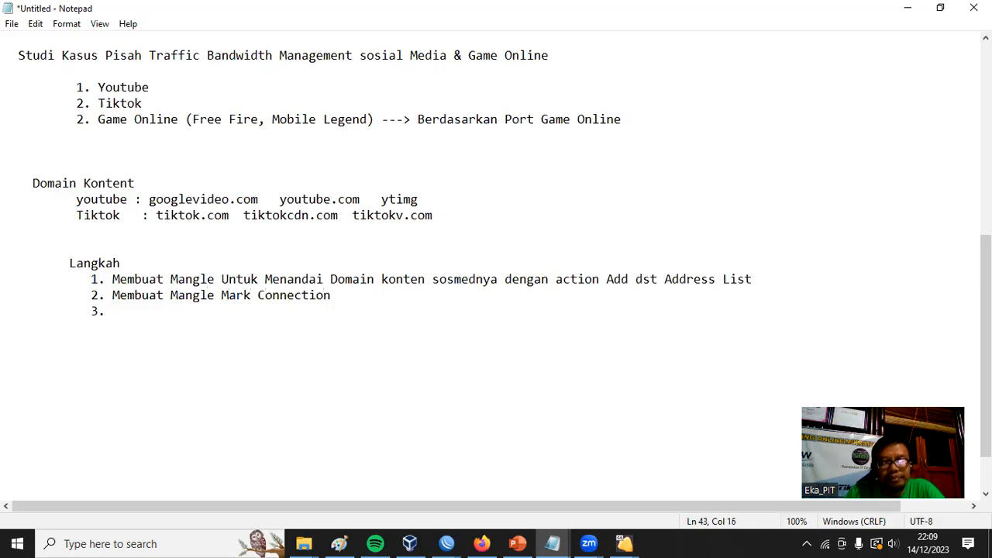
pyautogui.write('Membuat Mark Packet')
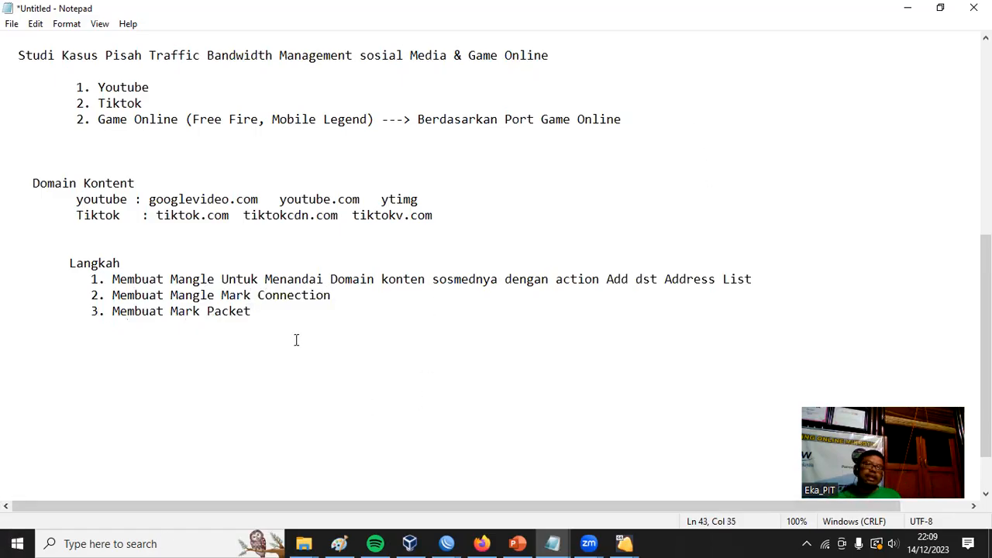
pyautogui.moveTo(279, 323); pyautogui.dragTo(6, 280)
pyautogui.click(291, 313)
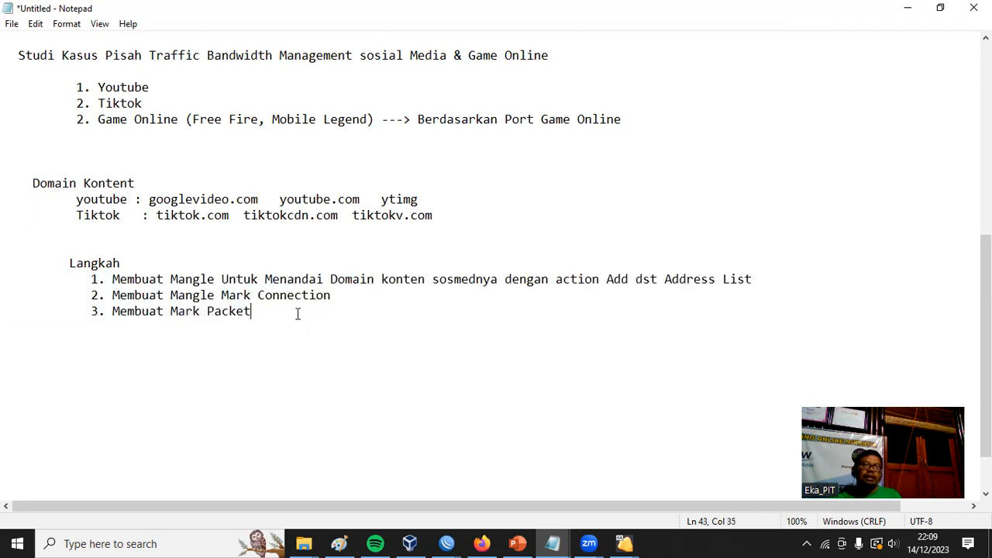
pyautogui.press('Return')
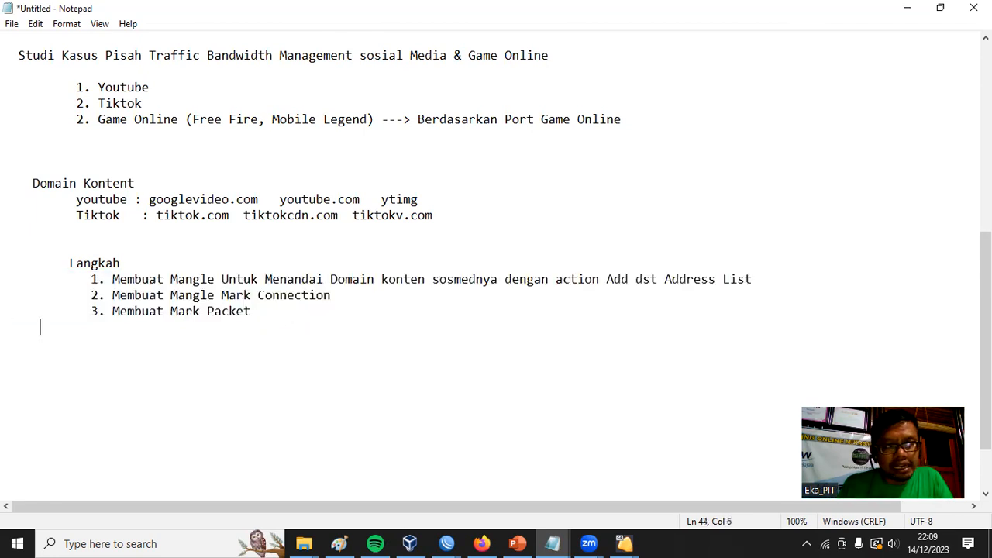
# Complete the Langkah list with item 4 "Setting QururTree" and item 5 "Ujicoba".
pyautogui.write('4. Setting QururTree')
pyautogui.press('Return')
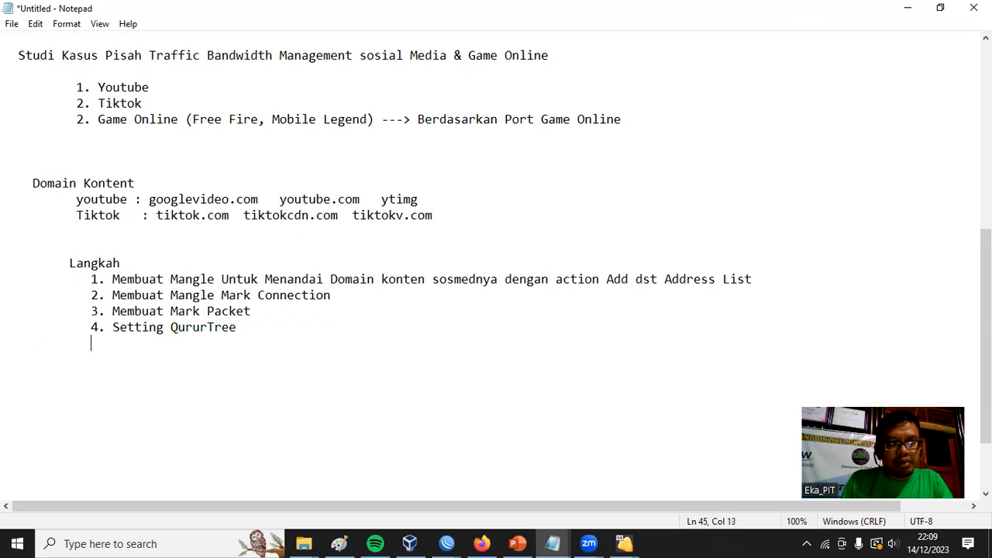
pyautogui.write('5. Ujicoba')
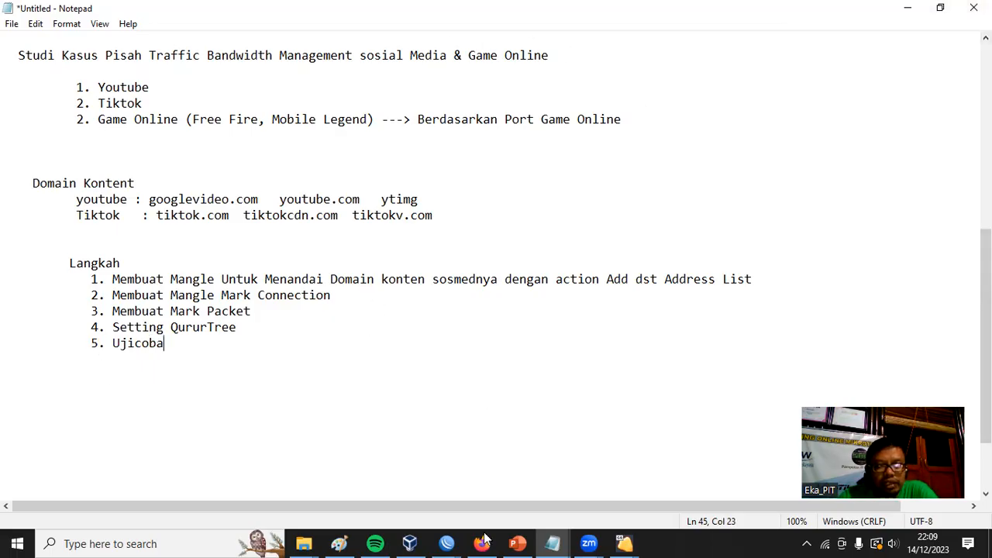
# Switch to the Home router's WinBox session and show its firewall mangle rules with the Action column wide enough to read.
pyautogui.moveTo(446, 543)
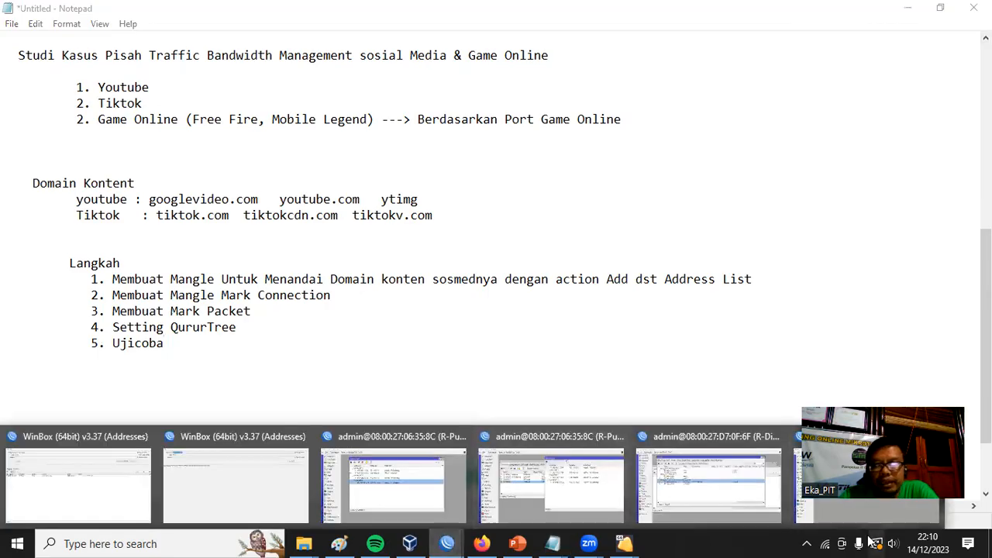
pyautogui.click(846, 503)
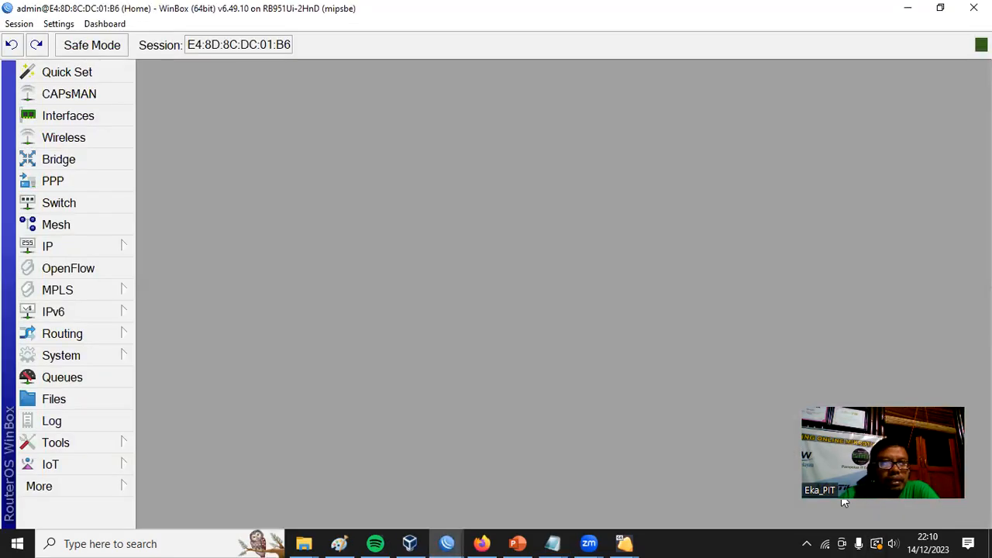
pyautogui.click(49, 249)
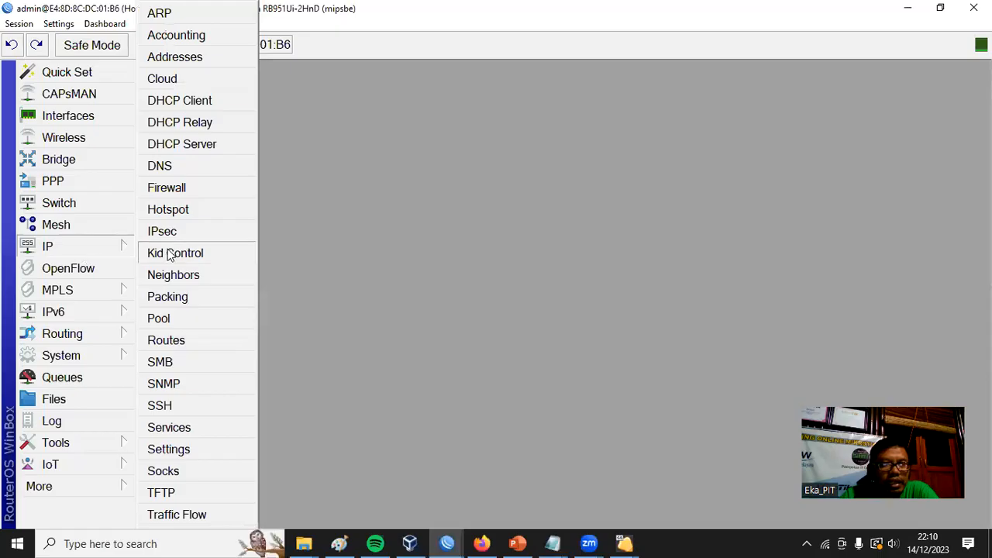
pyautogui.click(184, 192)
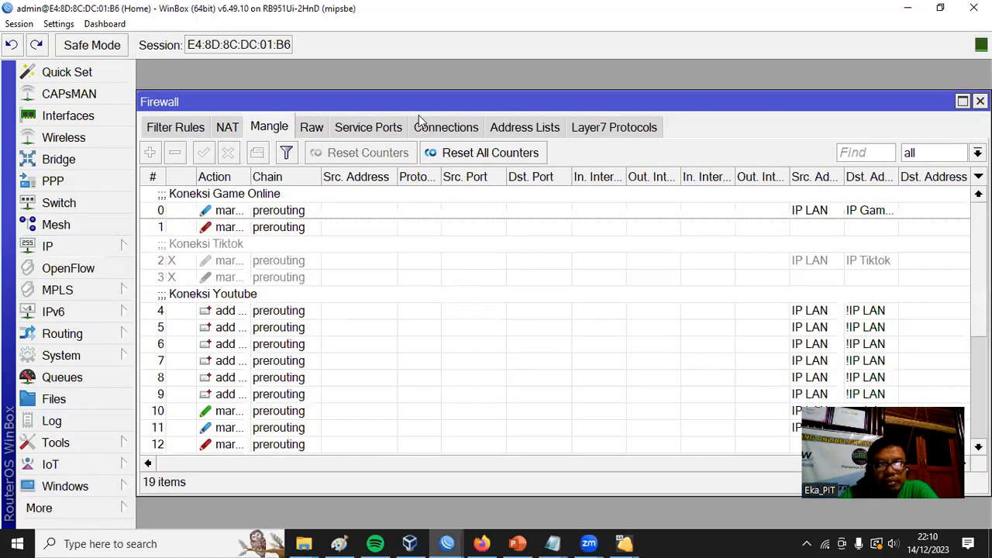
pyautogui.moveTo(319, 104); pyautogui.dragTo(365, 52)
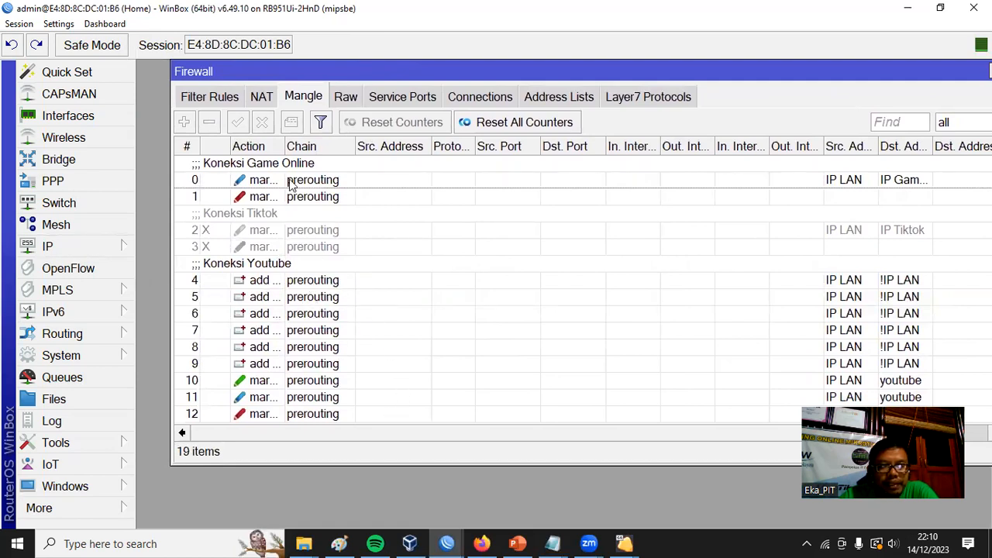
pyautogui.moveTo(283, 145); pyautogui.dragTo(464, 146)
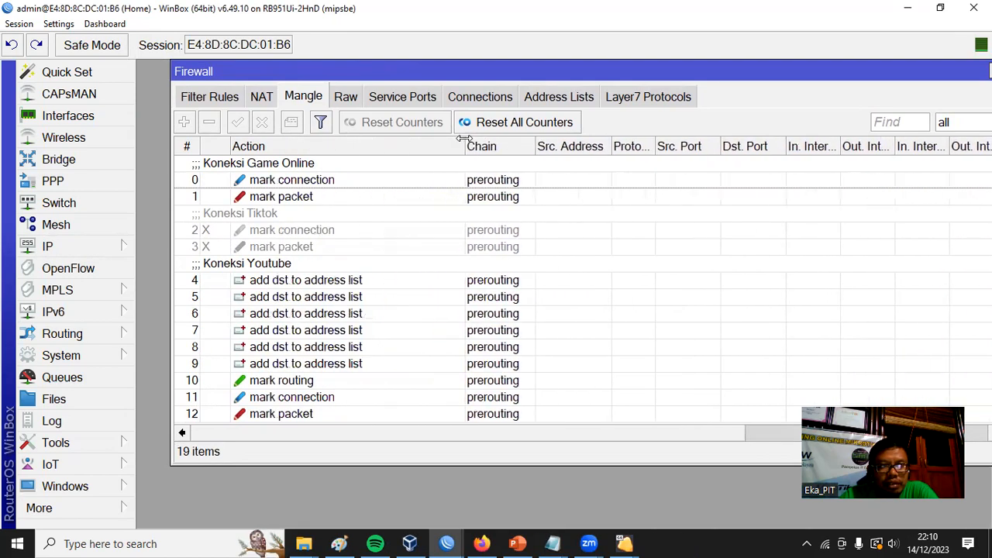
# Examine the chain, address lists, content and action of the first "add dst to address list" rule under Koneksi Youtube, then close it.
pyautogui.doubleClick(328, 283)
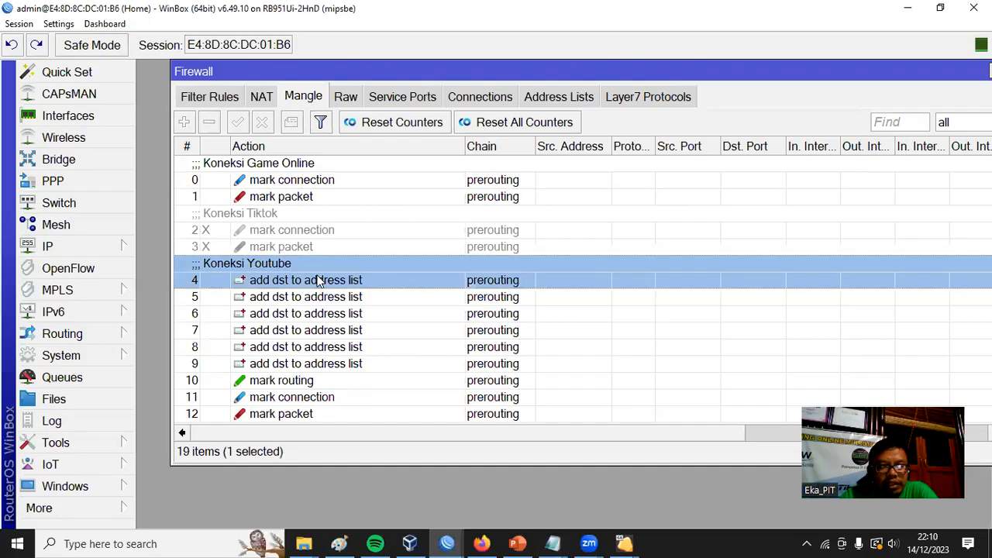
pyautogui.click(385, 97)
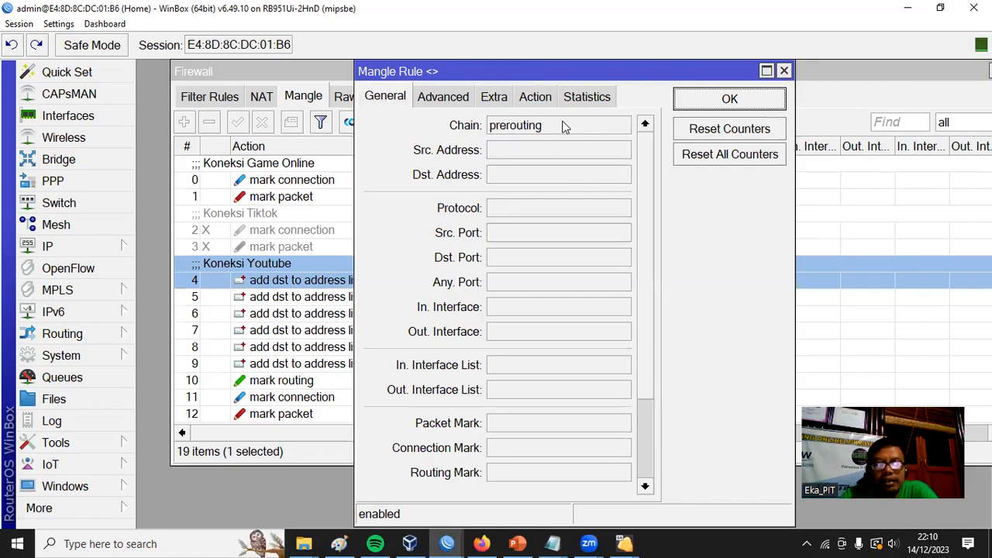
pyautogui.click(459, 97)
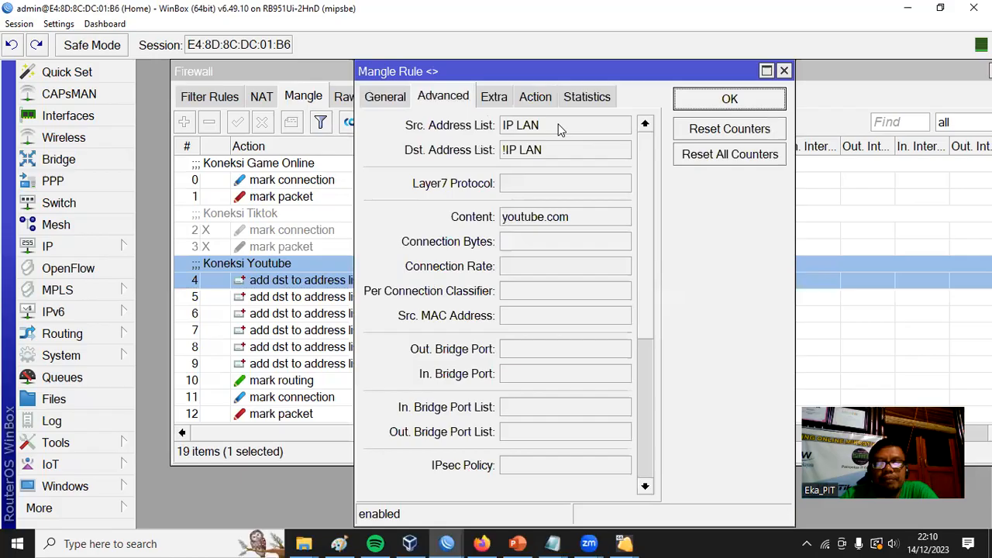
pyautogui.click(381, 98)
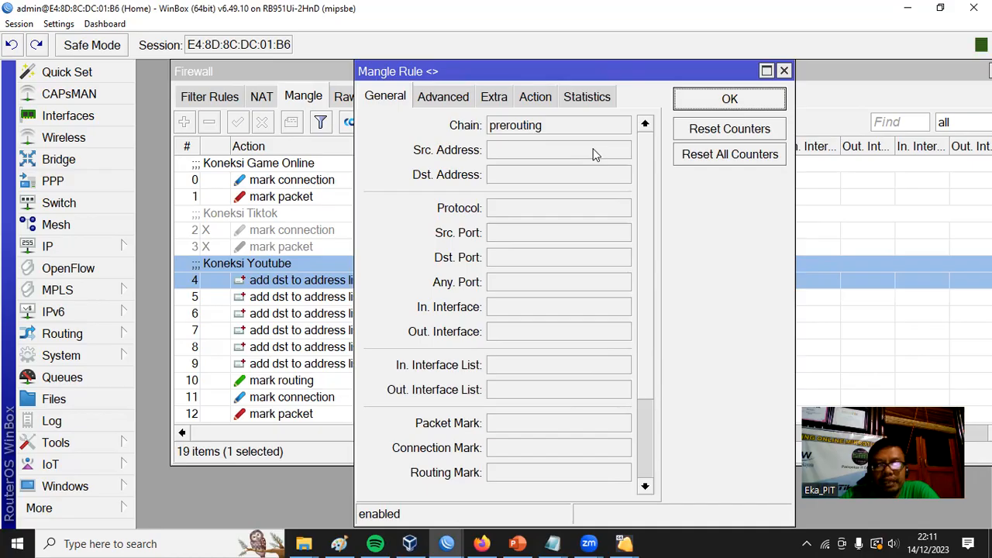
pyautogui.click(450, 100)
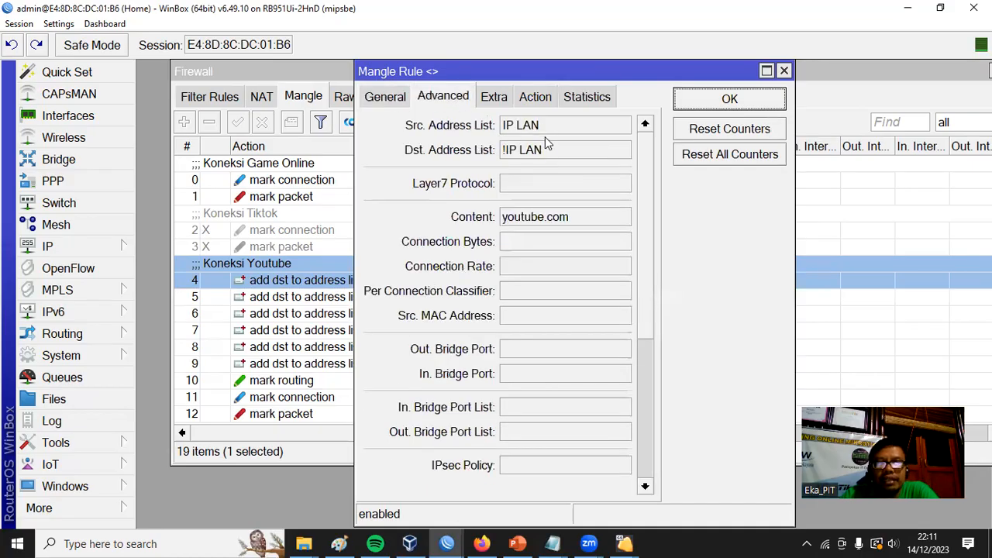
pyautogui.click(383, 99)
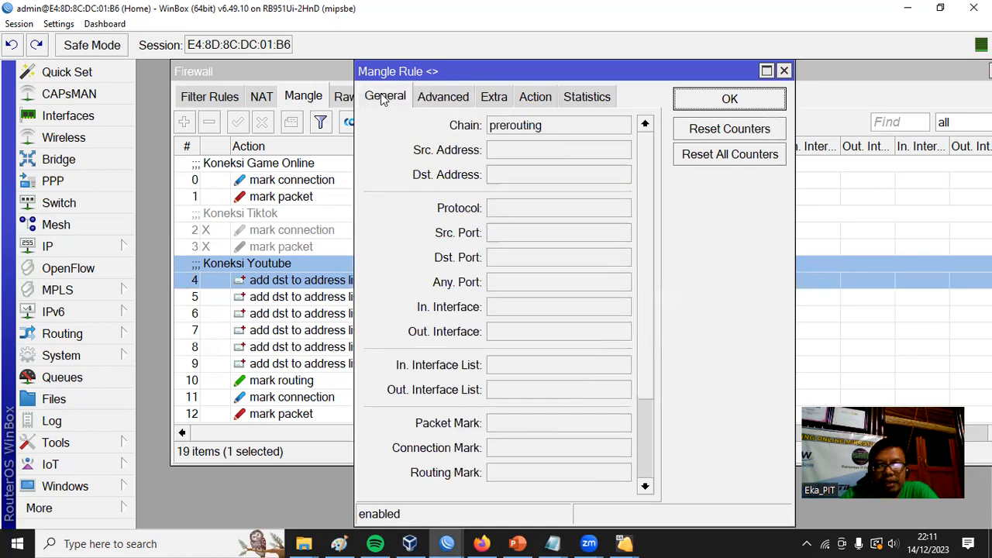
pyautogui.click(451, 99)
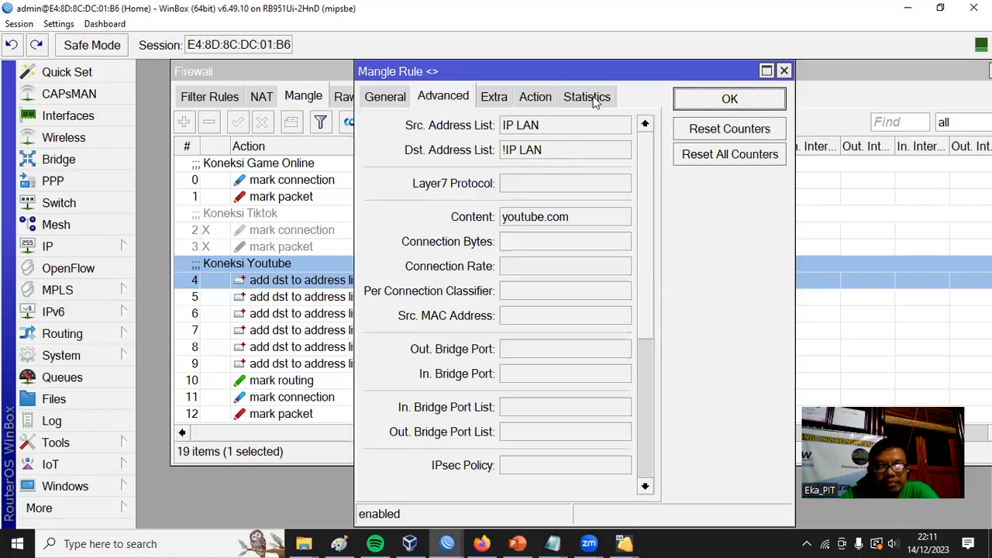
pyautogui.click(543, 105)
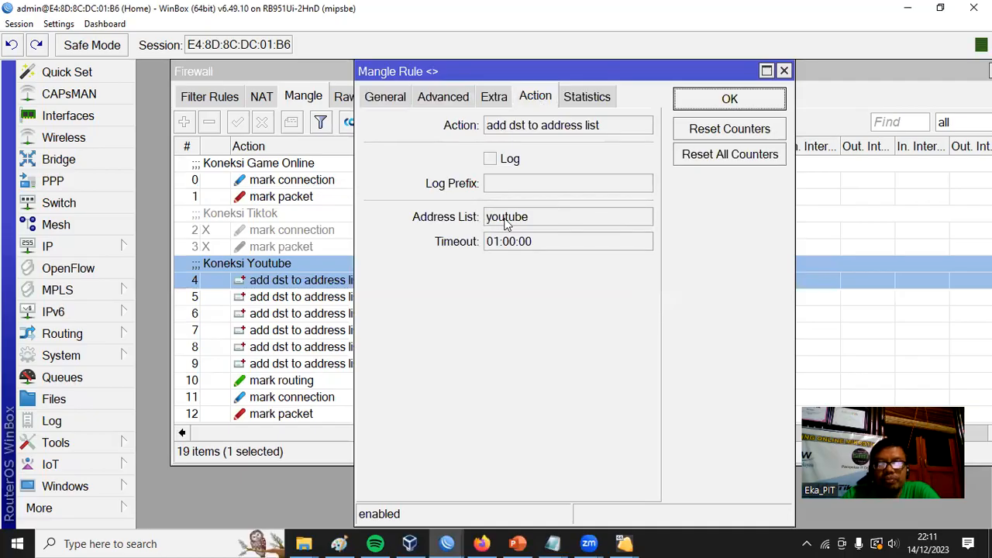
pyautogui.click(725, 100)
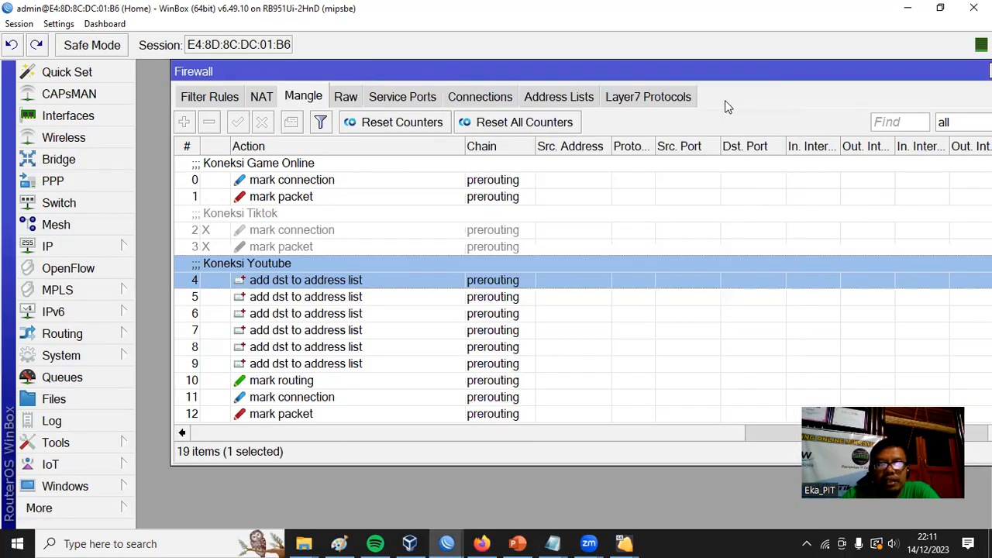
# Check the Content setting of mangle rules 5 and 6 under Koneksi Youtube and close them.
pyautogui.click(342, 301)
pyautogui.doubleClick(341, 301)
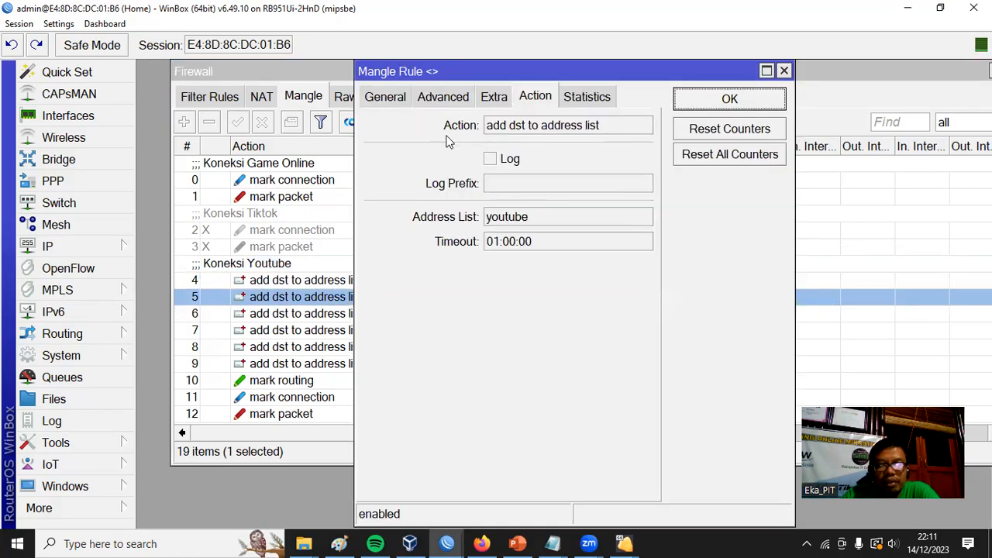
pyautogui.click(439, 98)
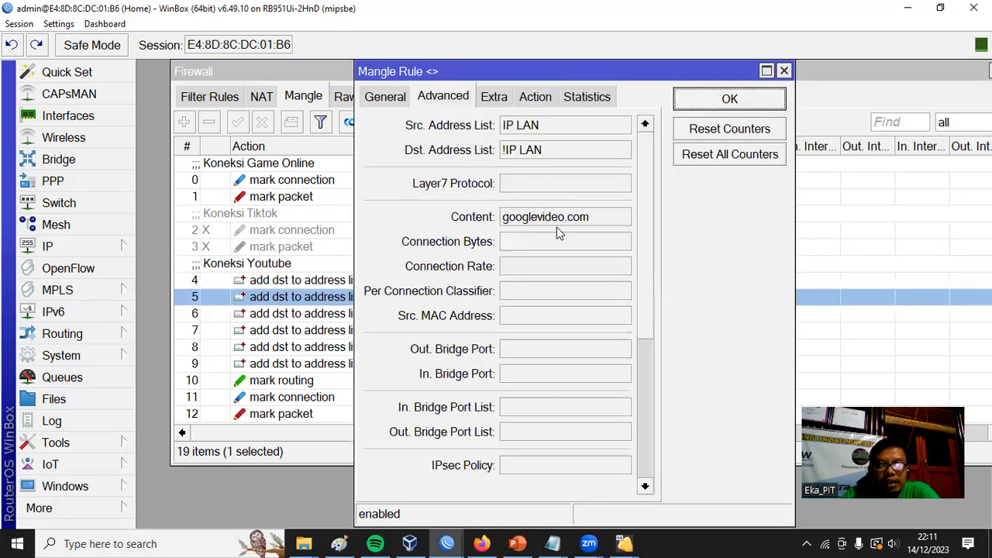
pyautogui.click(713, 100)
pyautogui.doubleClick(326, 314)
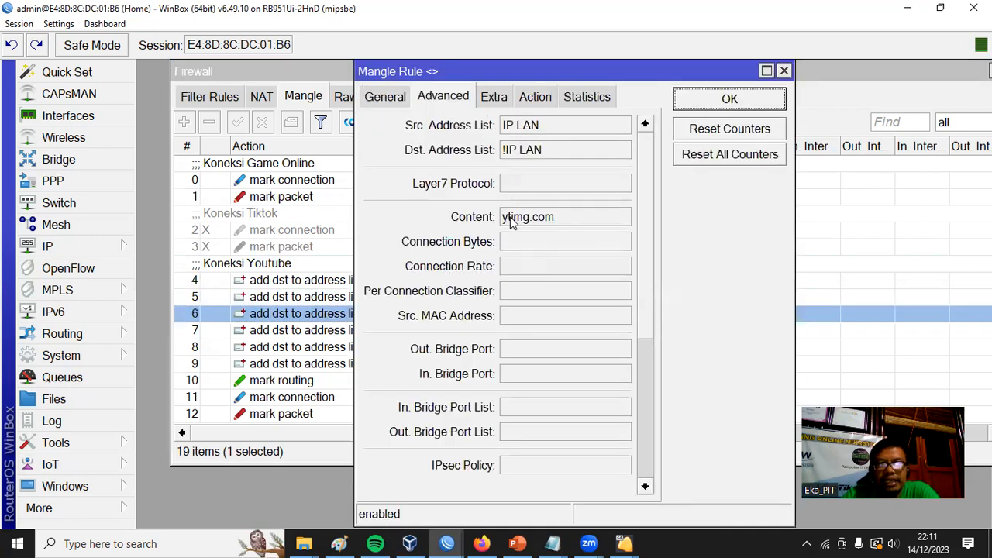
pyautogui.click(726, 103)
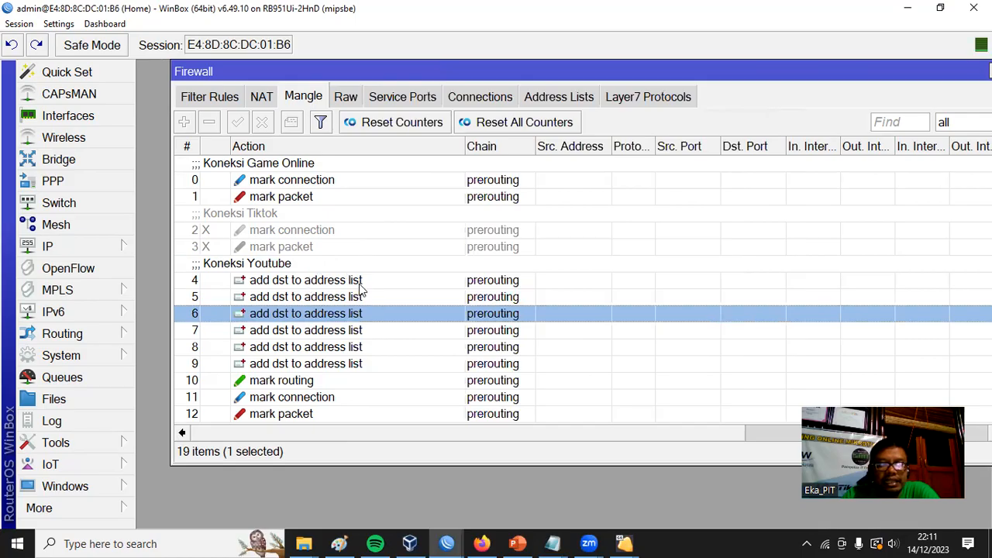
# Examine the chain, address lists and action settings of the "mark connection" rule under Koneksi Youtube.
pyautogui.doubleClick(293, 397)
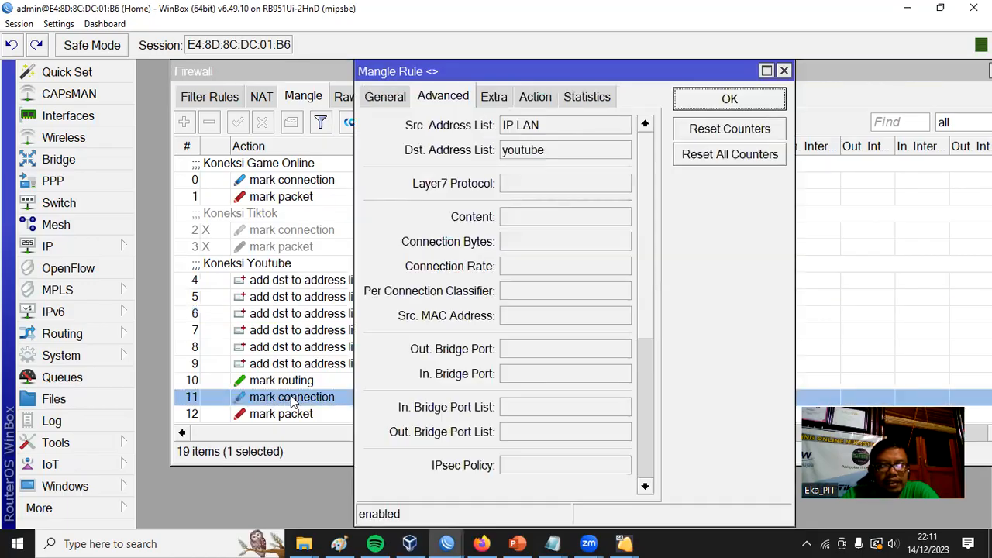
pyautogui.click(388, 96)
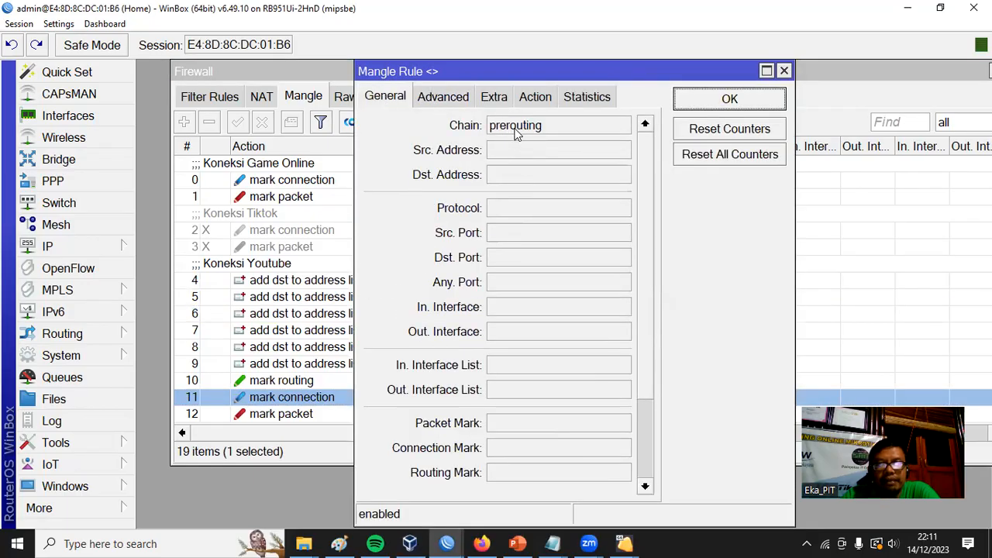
pyautogui.click(451, 98)
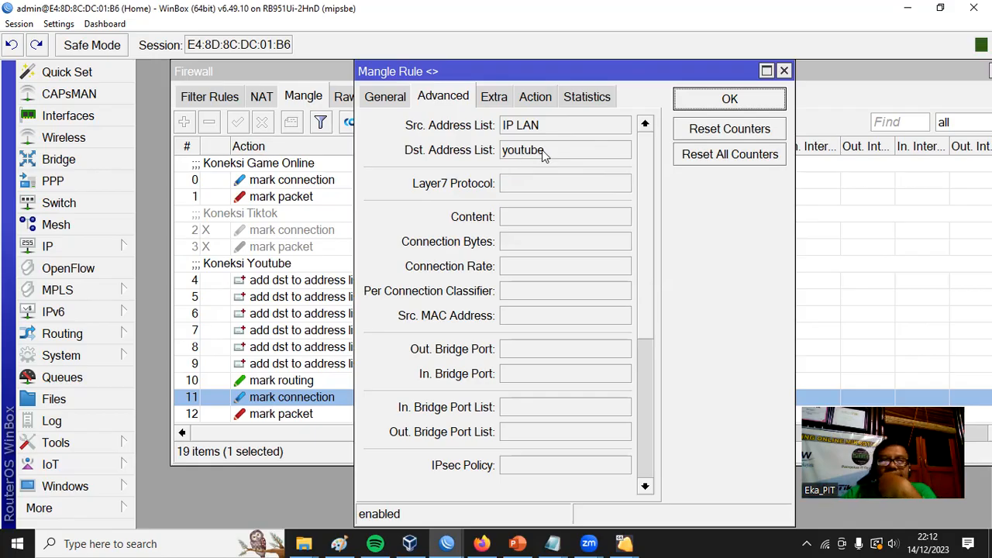
pyautogui.click(536, 99)
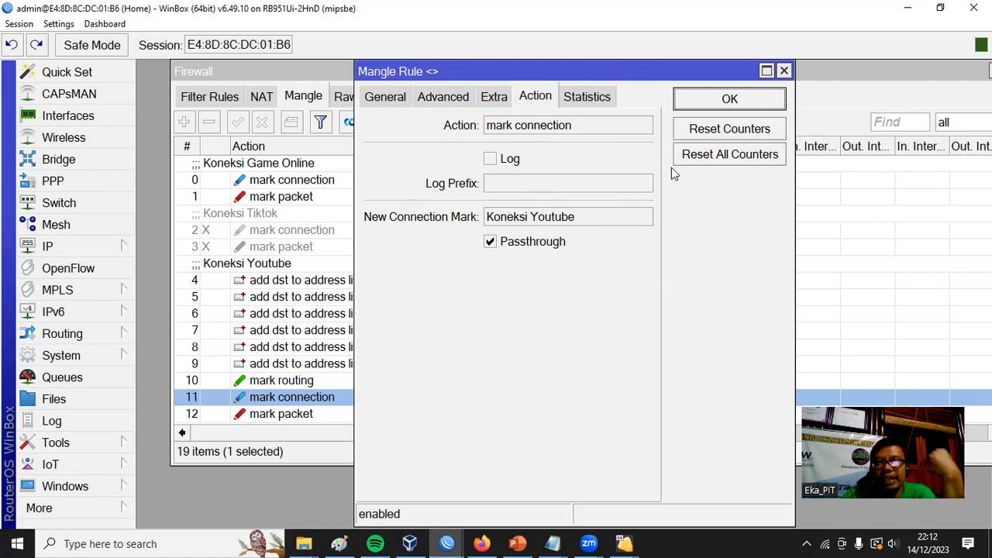
# Close the "mark connection" rule, examine the general and action settings of the "mark packet" rule under Koneksi Youtube, and close it.
pyautogui.click(715, 98)
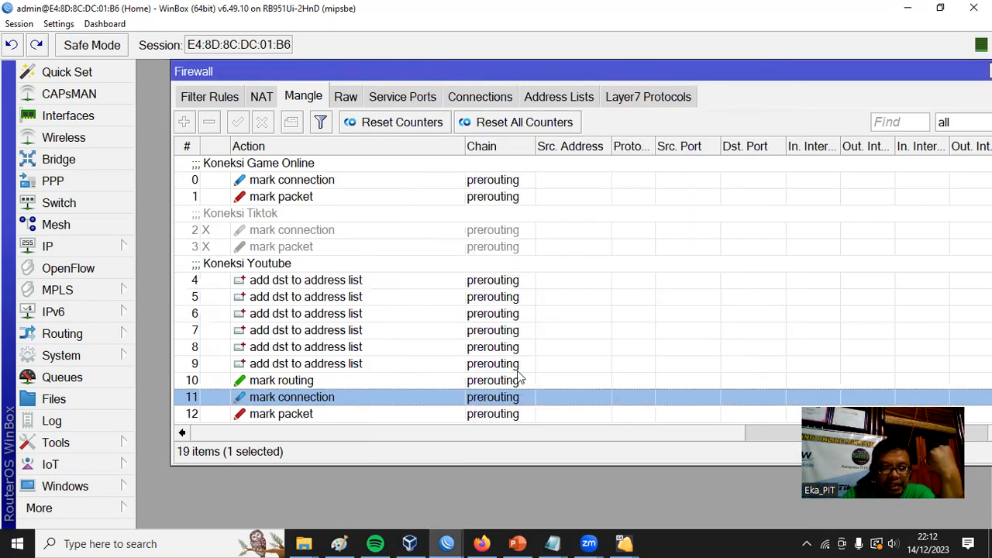
pyautogui.doubleClick(292, 415)
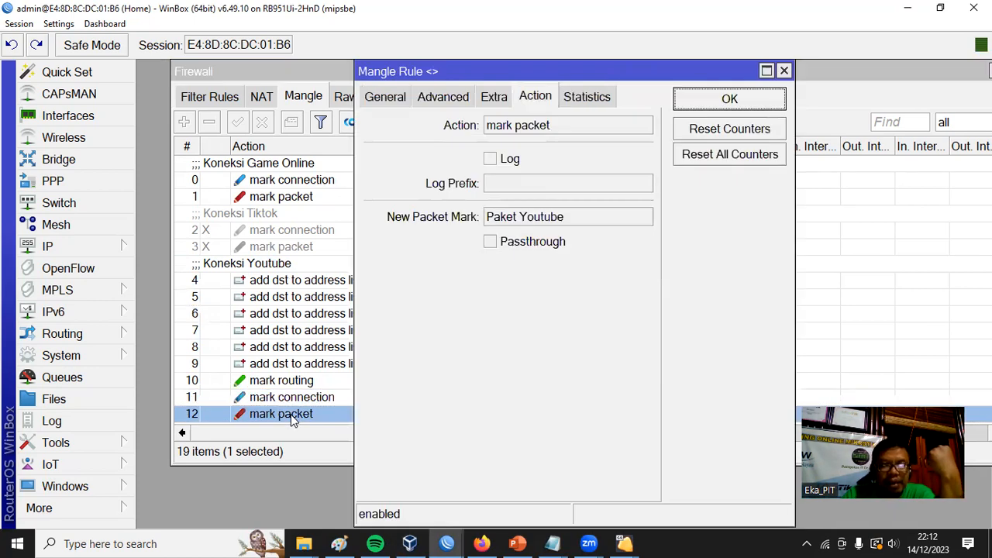
pyautogui.click(385, 96)
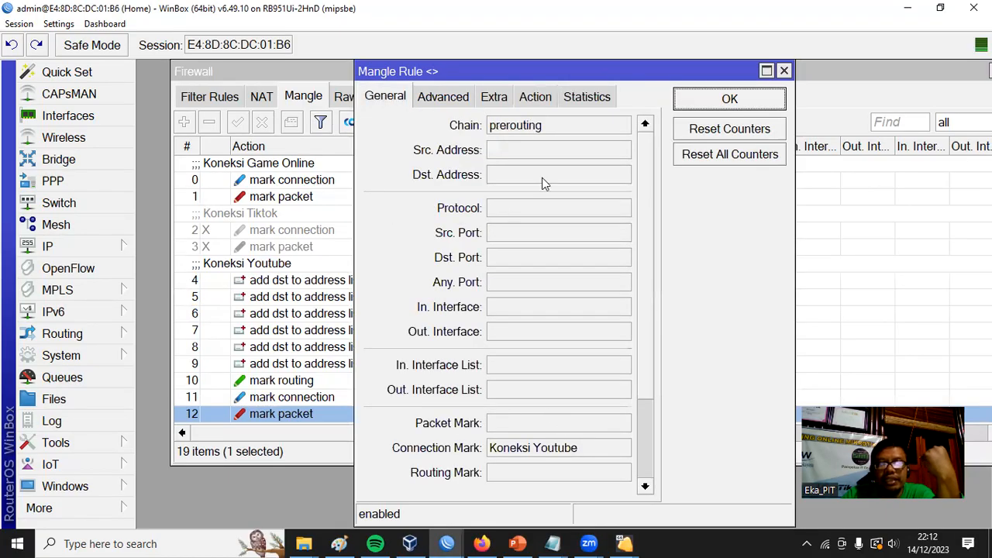
pyautogui.click(539, 97)
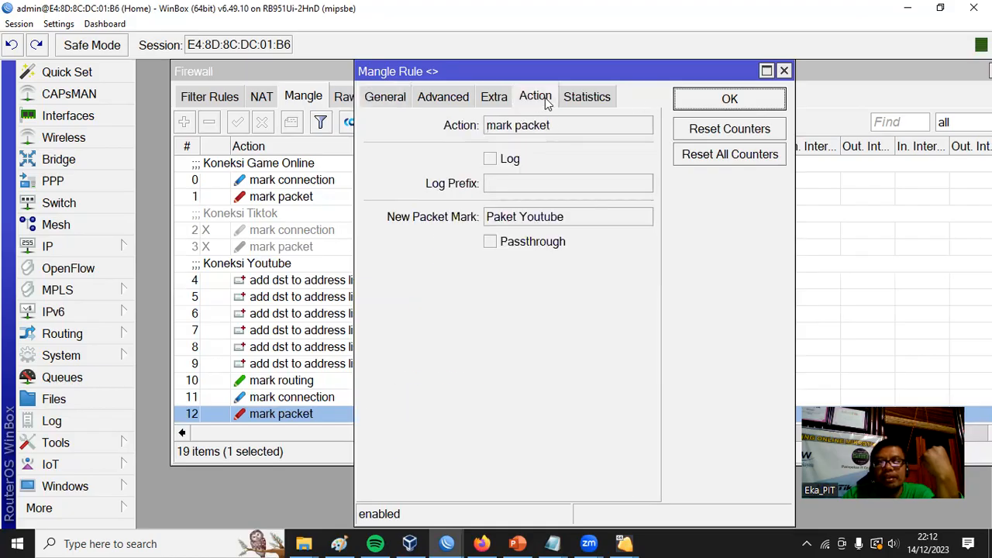
pyautogui.click(729, 99)
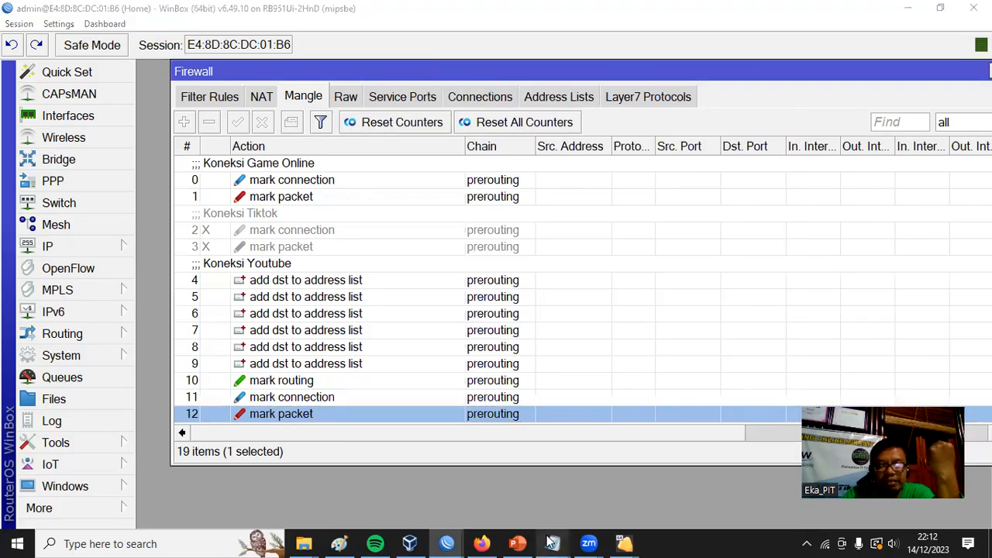
# Switch to the Notepad plan and highlight the Langkah items on creating the mangle mark connection and mark packet.
pyautogui.click(602, 479)
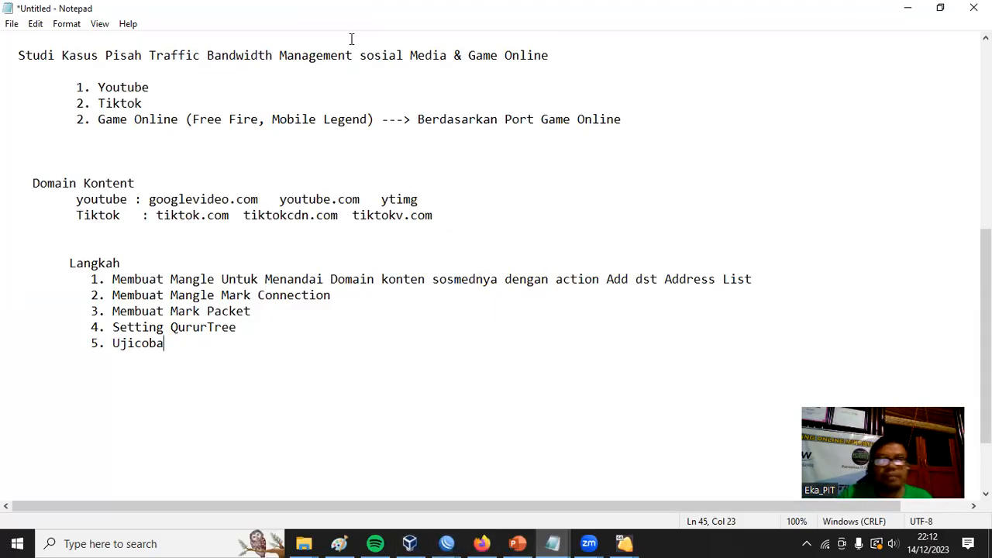
pyautogui.moveTo(254, 311); pyautogui.dragTo(6, 278)
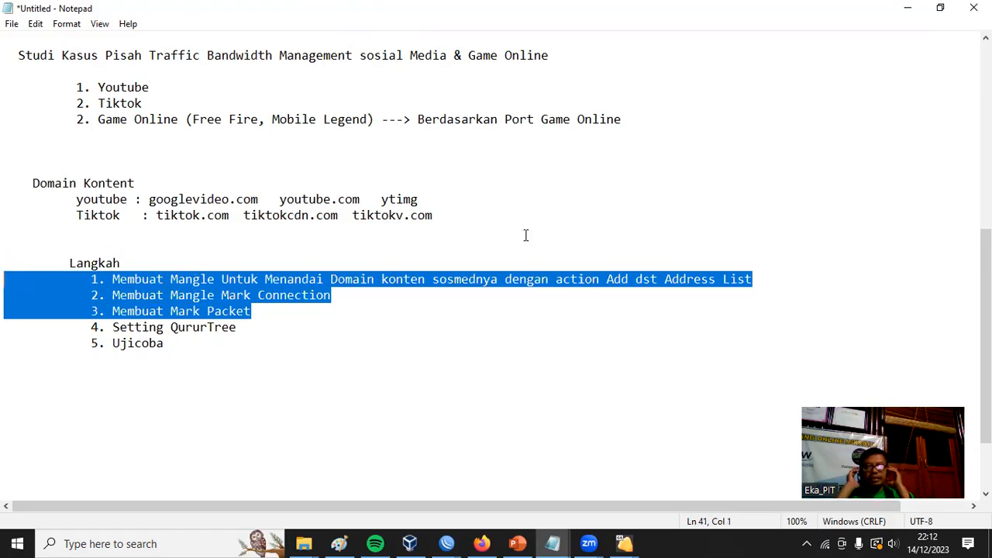
pyautogui.click(275, 339)
pyautogui.moveTo(255, 310); pyautogui.dragTo(6, 296)
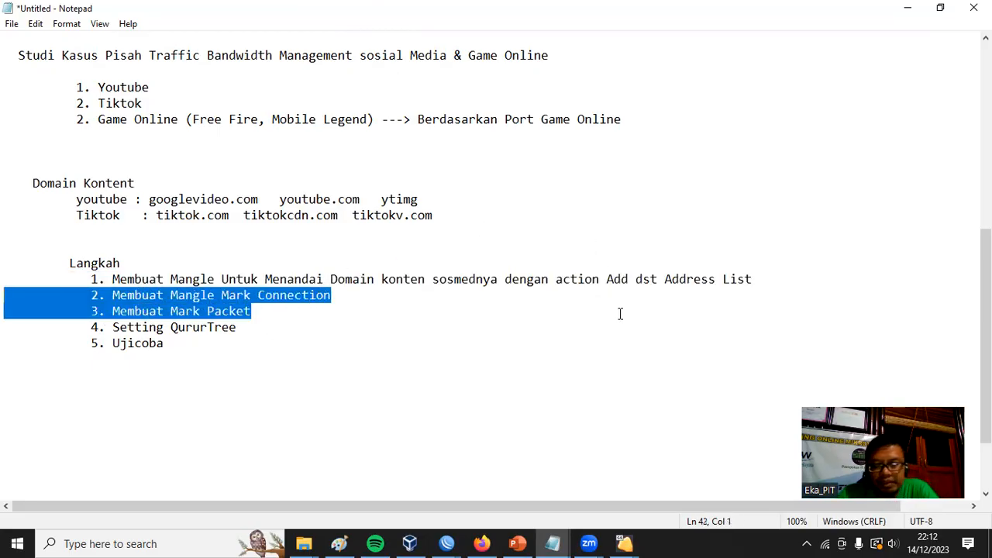
# Switch to the R-Distribusi-LB router's WinBox session and check its firewall address lists and filter rules.
pyautogui.click(448, 542)
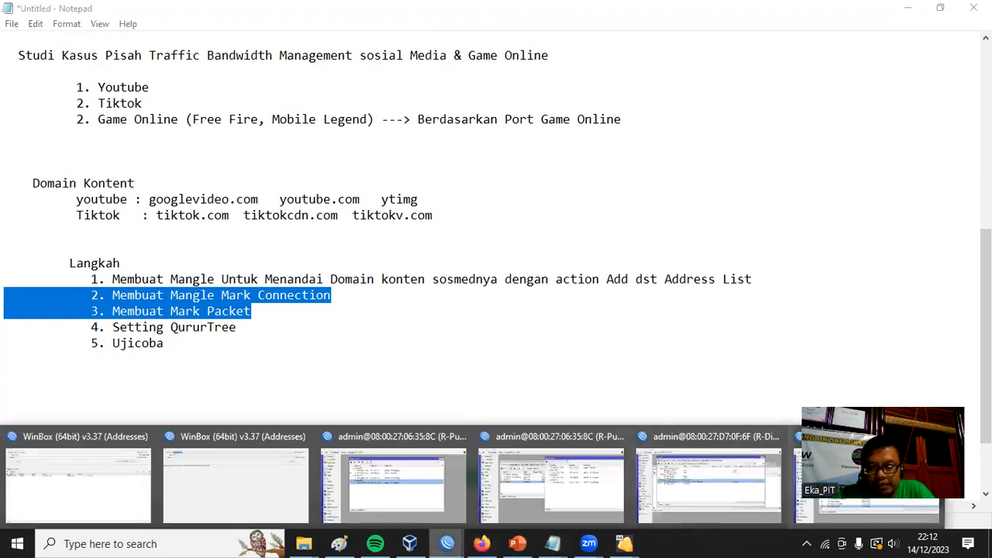
pyautogui.click(710, 485)
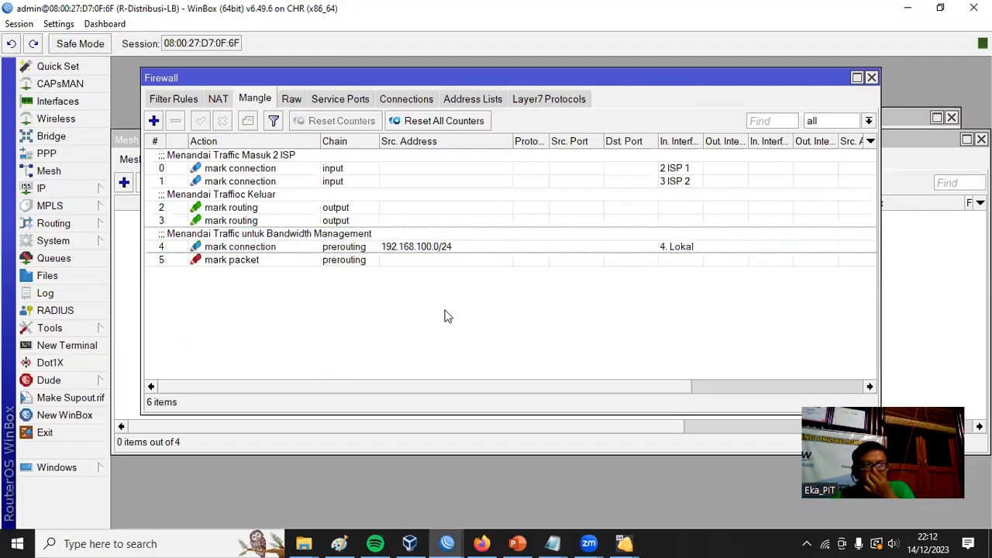
pyautogui.moveTo(339, 85); pyautogui.dragTo(393, 86)
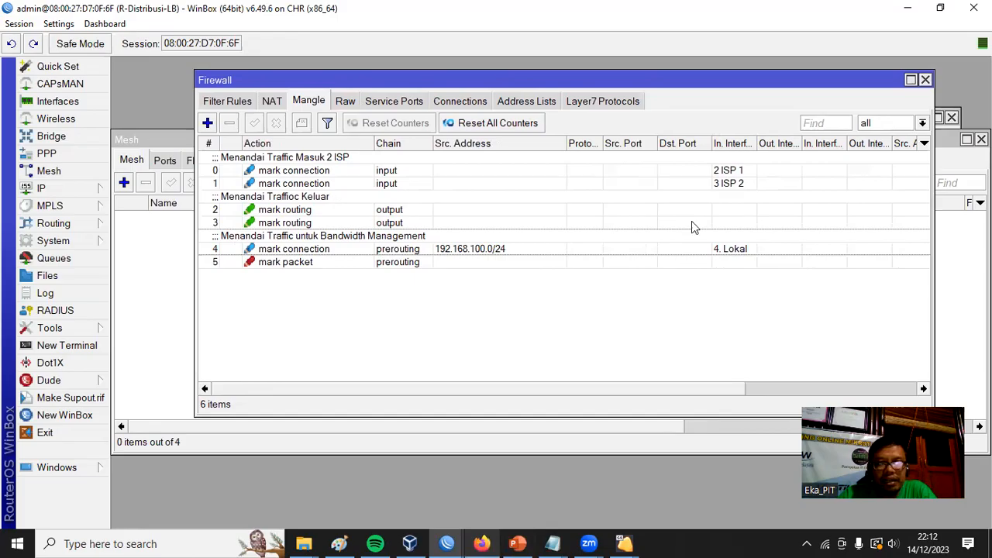
pyautogui.click(543, 108)
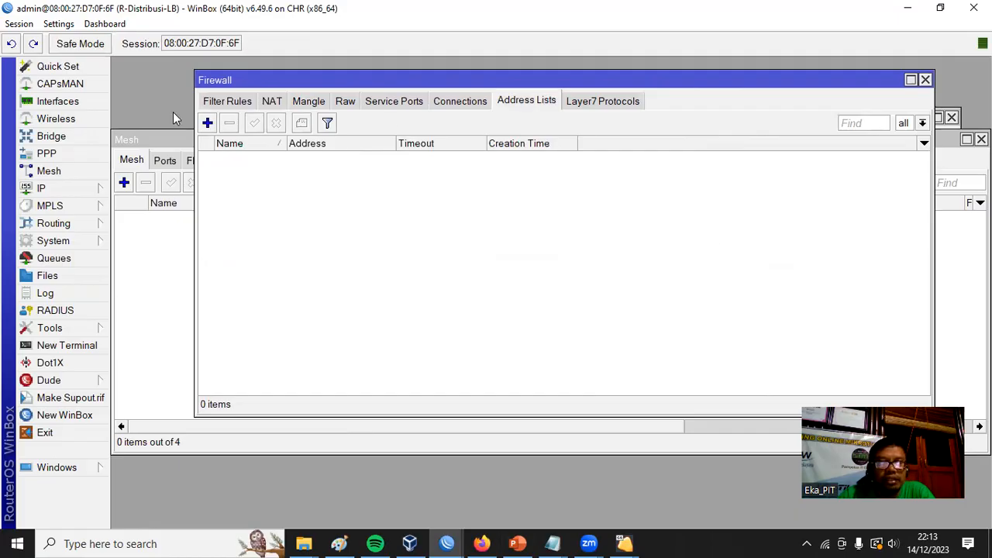
pyautogui.click(221, 104)
pyautogui.moveTo(478, 86); pyautogui.dragTo(470, 80)
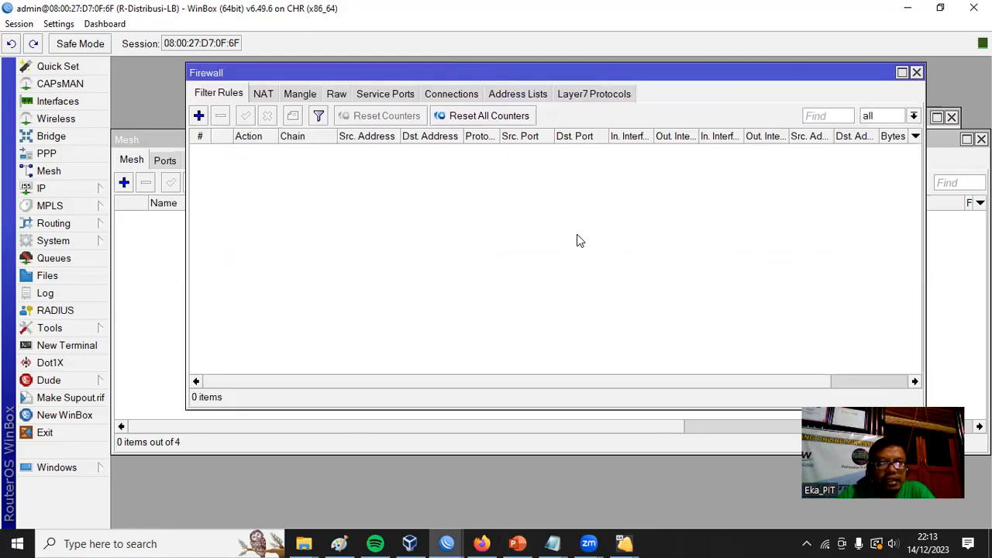
# Start a new firewall mangle rule with its chain set to prerouting.
pyautogui.click(300, 94)
pyautogui.click(198, 115)
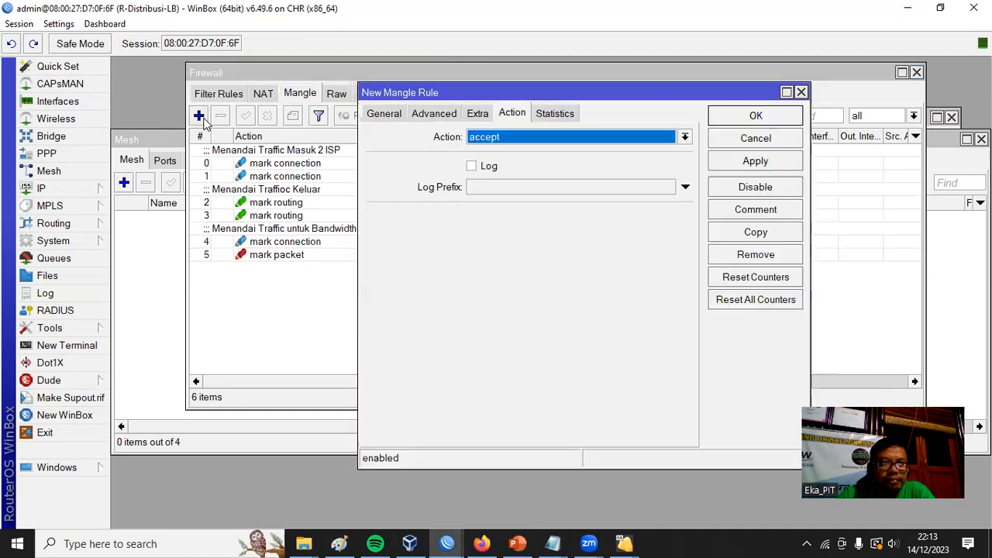
pyautogui.moveTo(609, 103); pyautogui.dragTo(705, 110)
pyautogui.click(482, 128)
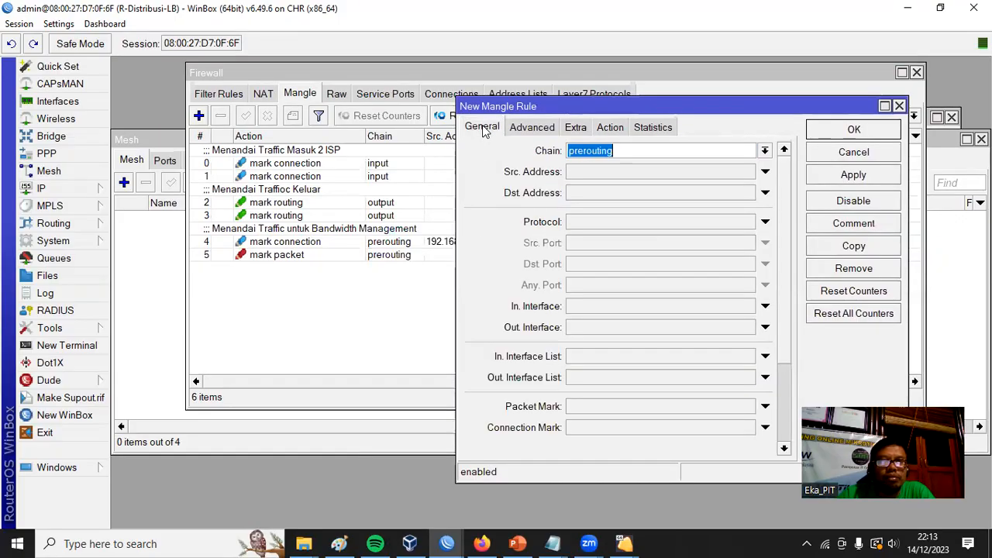
pyautogui.click(764, 150)
pyautogui.click(669, 208)
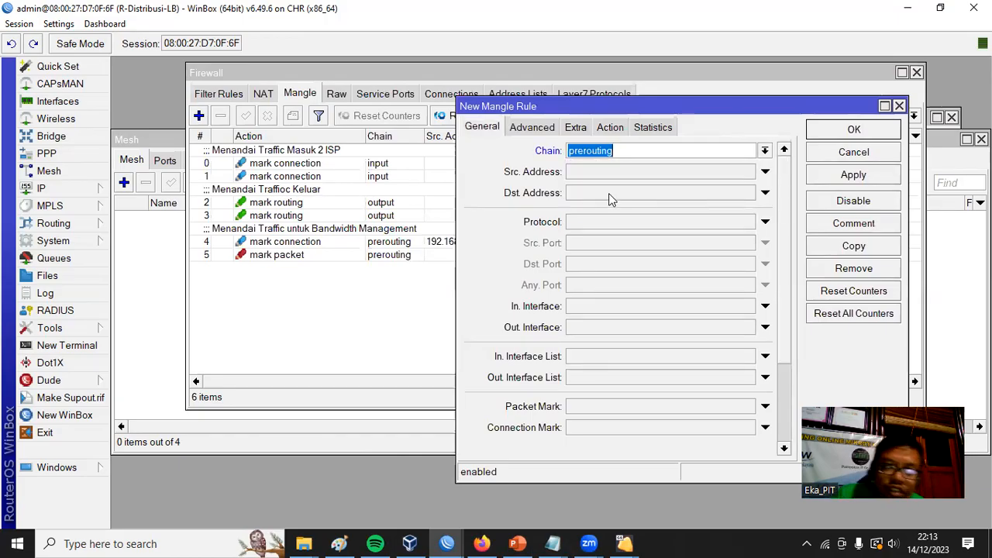
# Set the new mangle rule's source address to 192.168.100.0/24.
pyautogui.click(591, 172)
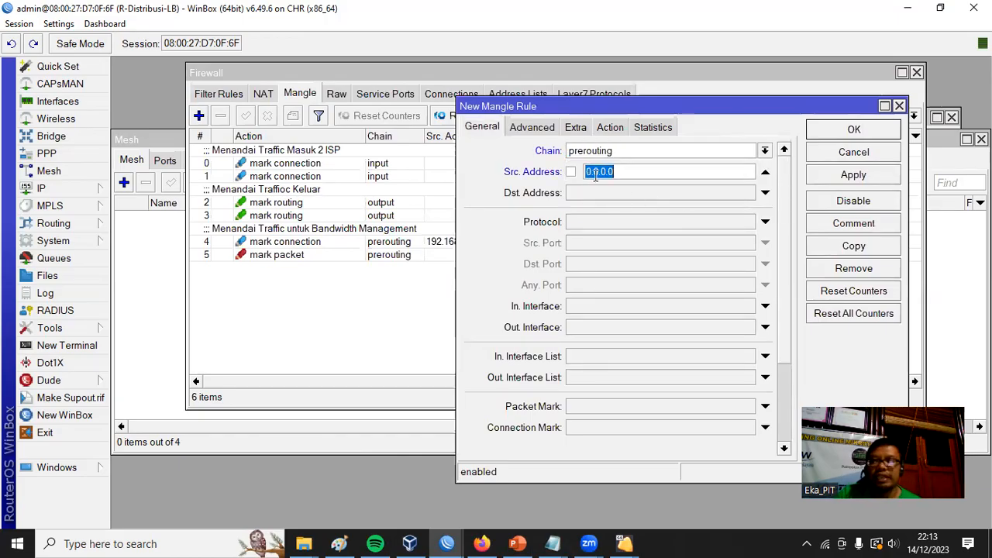
pyautogui.moveTo(617, 173); pyautogui.dragTo(587, 173)
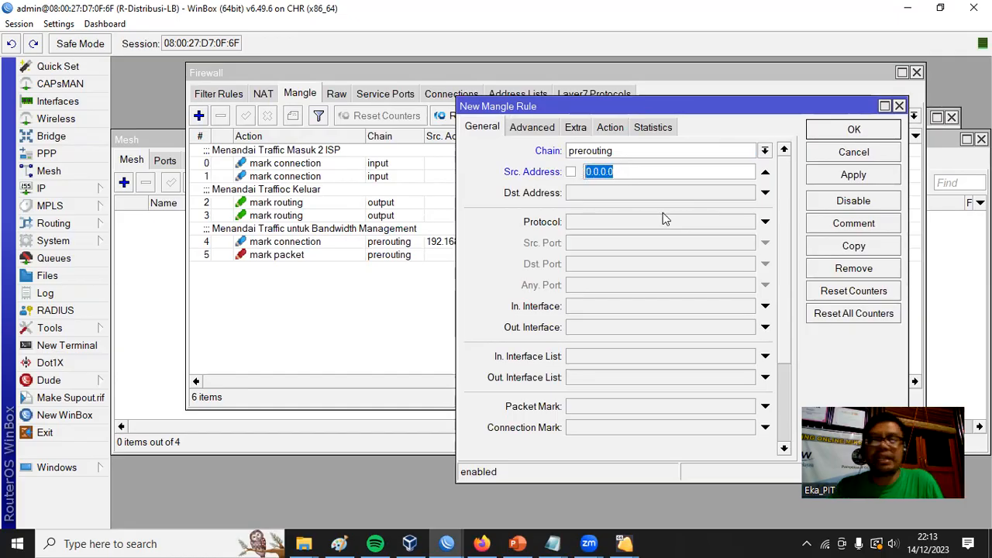
pyautogui.write('192.168')
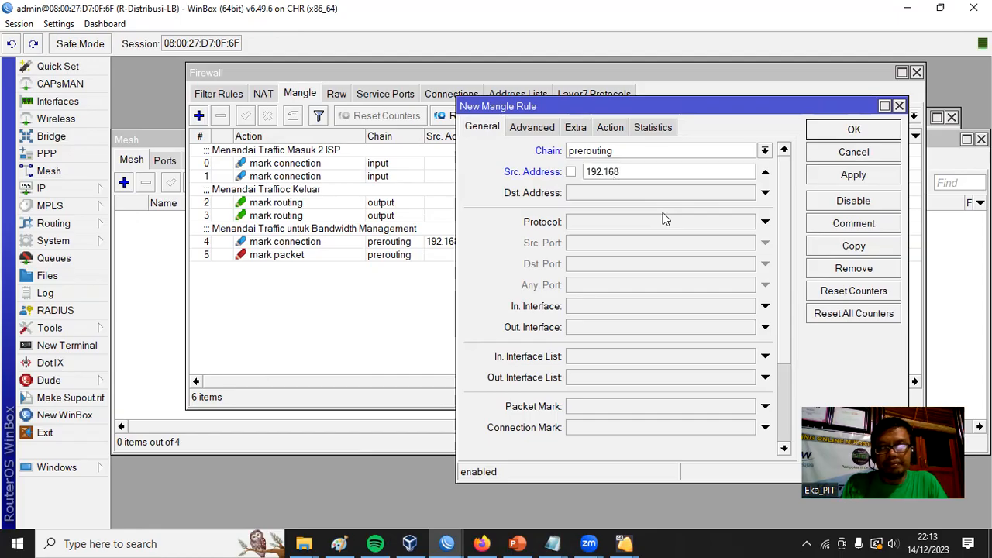
pyautogui.write('.')
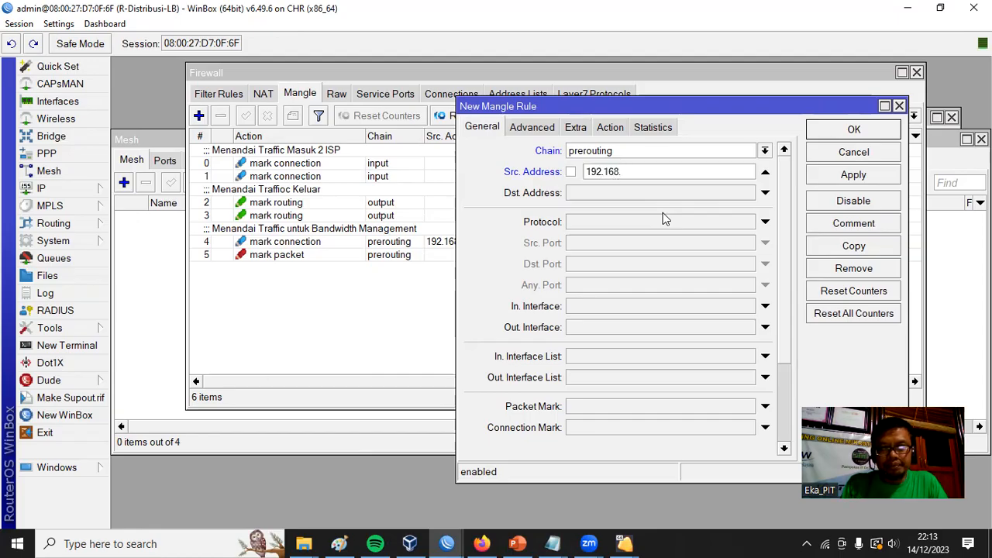
pyautogui.write('100.0')
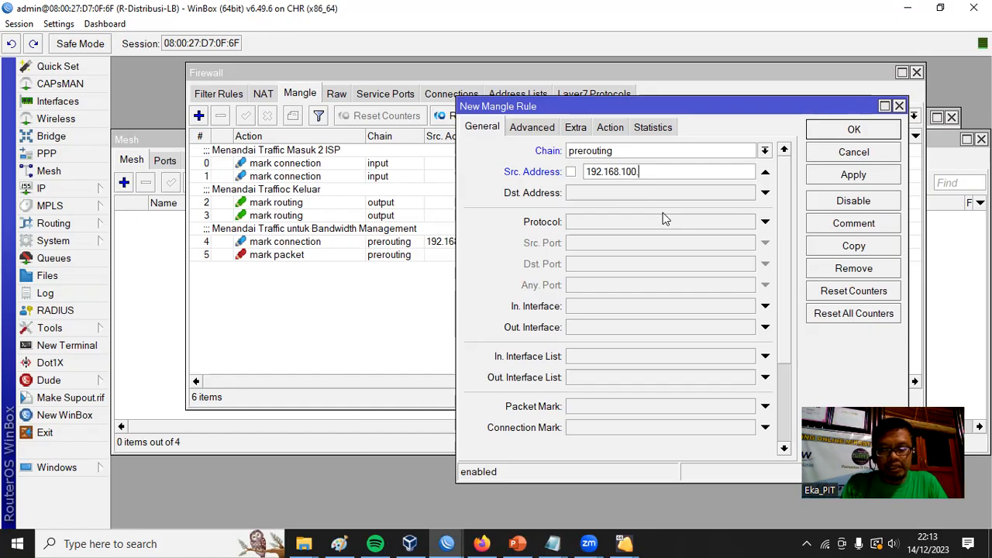
pyautogui.write('/24')
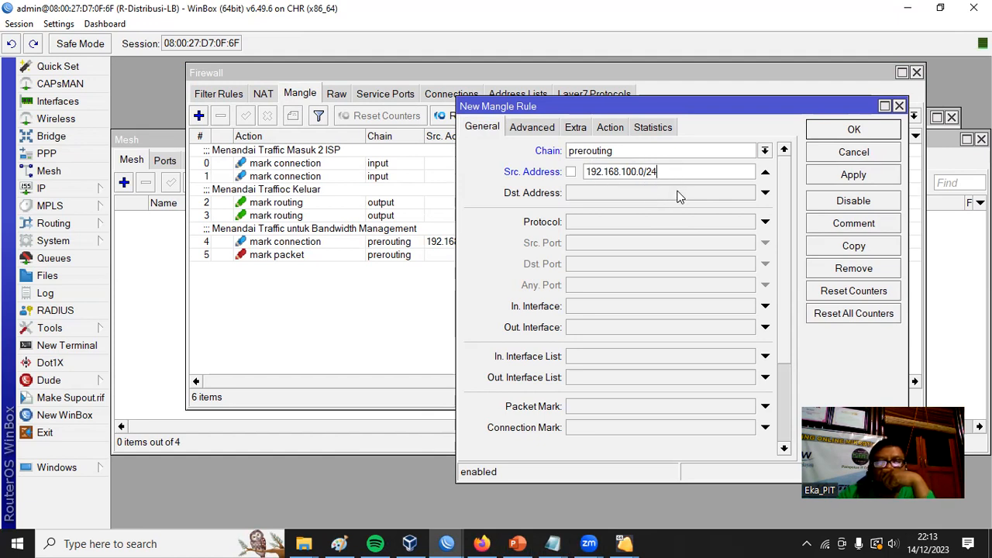
# Set the new mangle rule's destination address to 192.168.100.0/24 and negate the match so that this network is excluded.
pyautogui.click(602, 193)
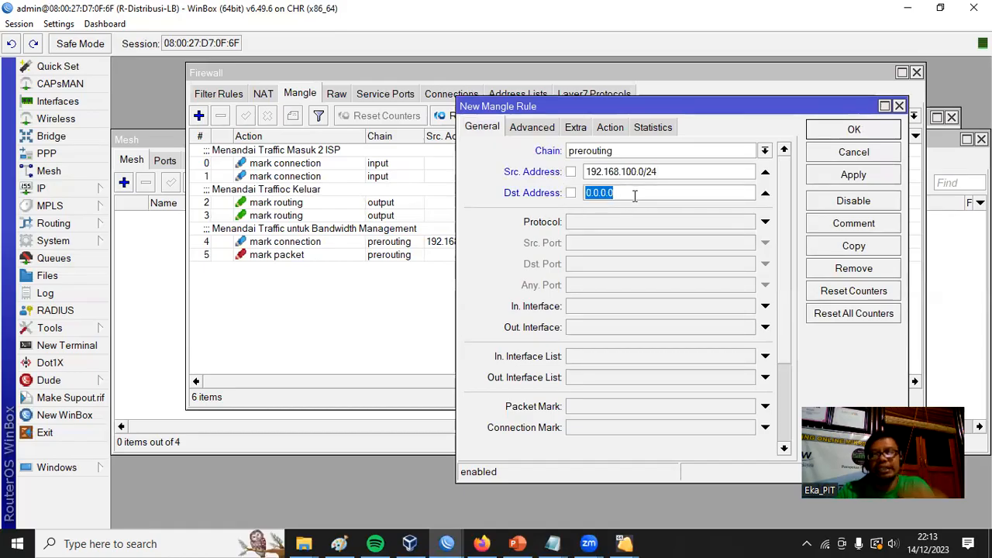
pyautogui.write('192')
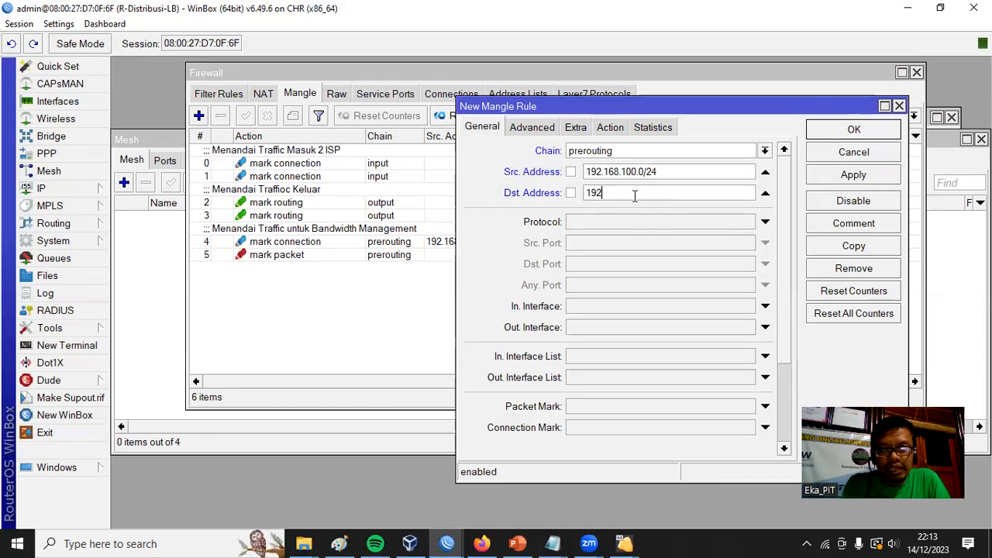
pyautogui.write('.168')
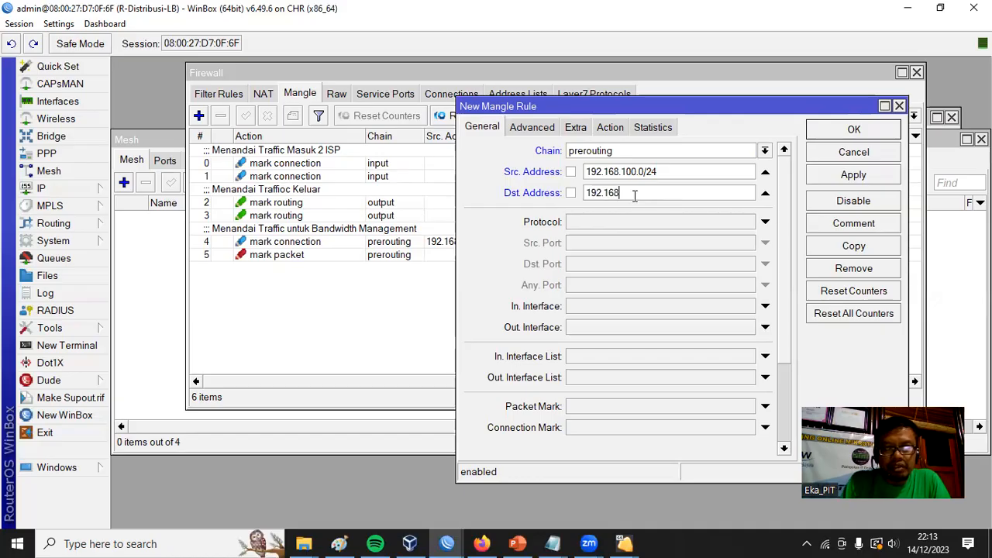
pyautogui.write('.100.0/24')
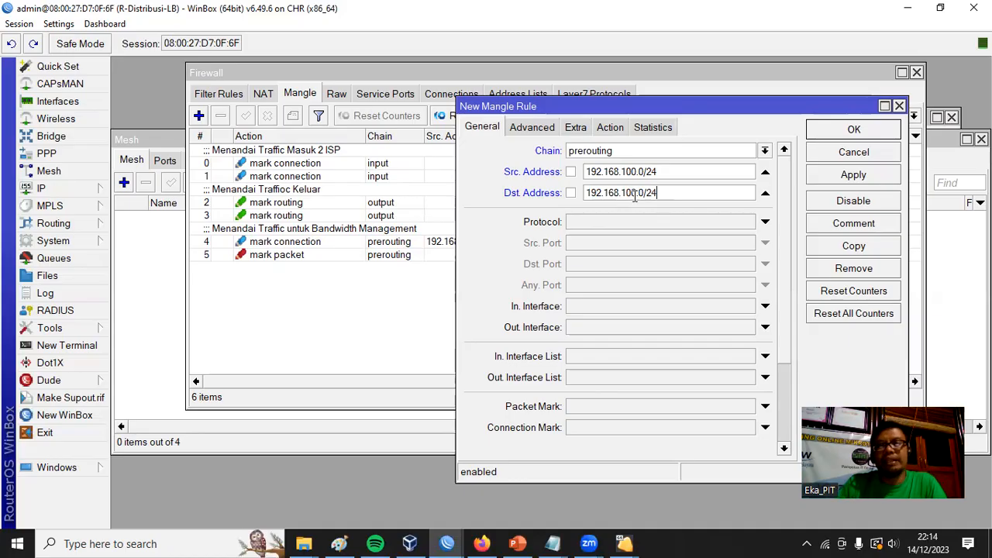
pyautogui.click(572, 193)
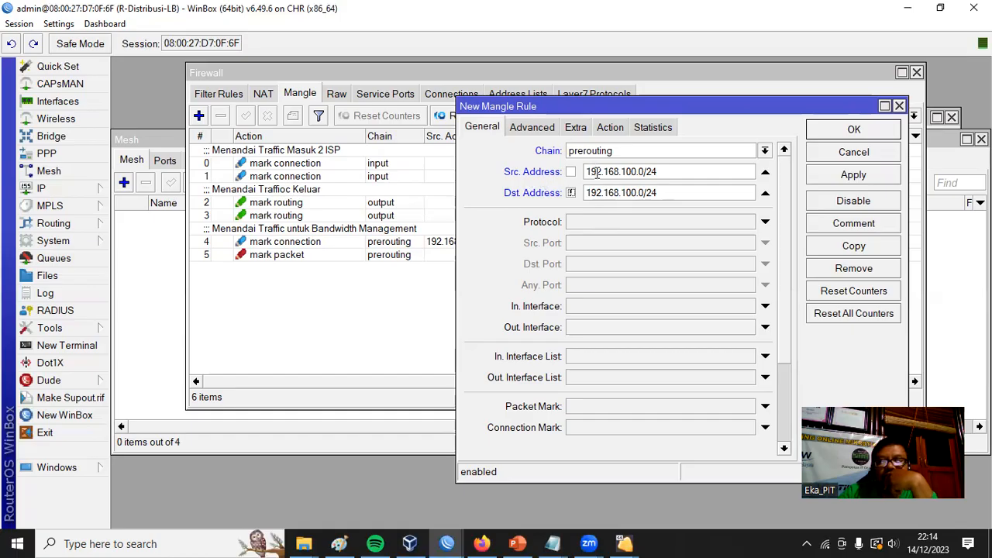
pyautogui.moveTo(591, 173); pyautogui.dragTo(586, 194)
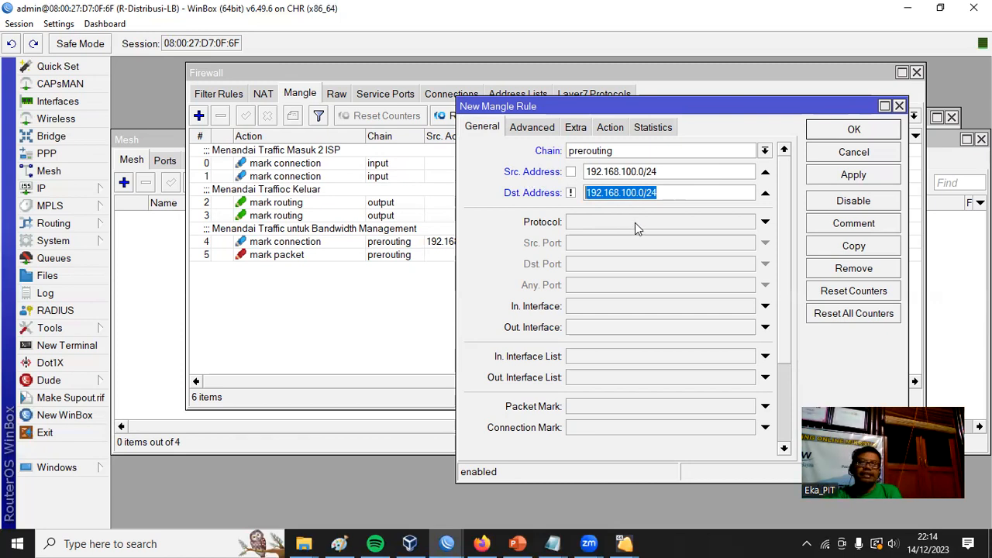
pyautogui.moveTo(664, 195); pyautogui.dragTo(589, 194)
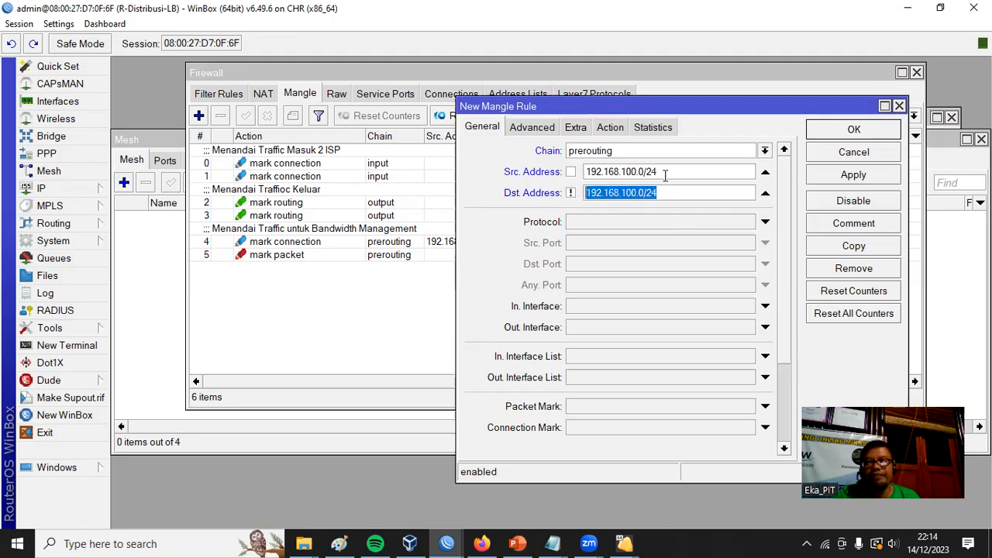
pyautogui.moveTo(663, 172); pyautogui.dragTo(577, 172)
pyautogui.moveTo(698, 195); pyautogui.dragTo(583, 194)
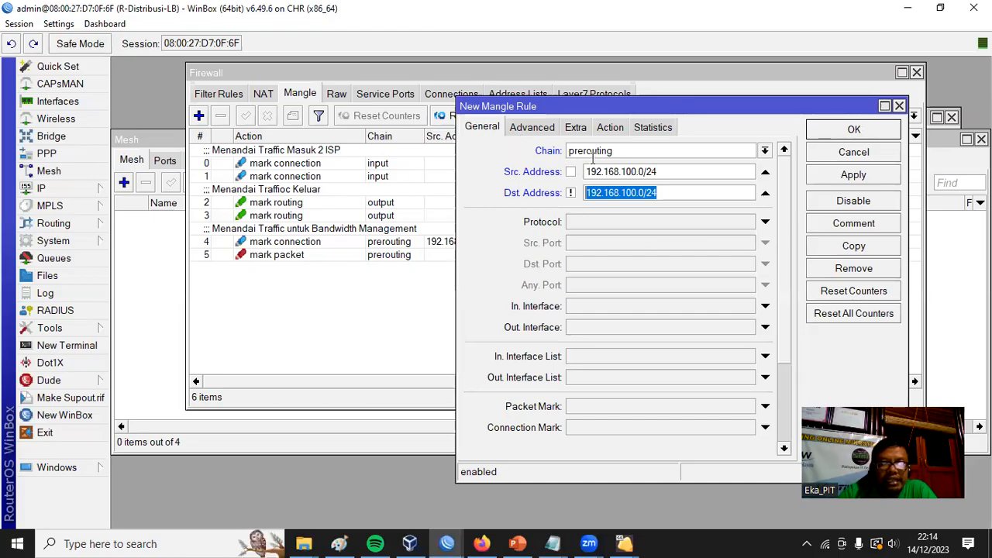
pyautogui.click(660, 170)
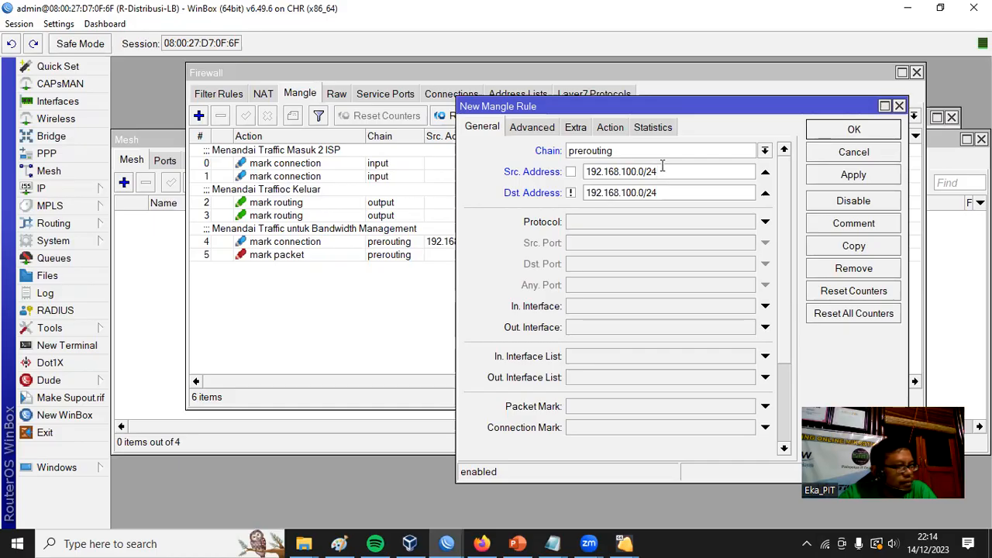
# Set the new mangle rule's Content match to youtube.com.
pyautogui.click(537, 129)
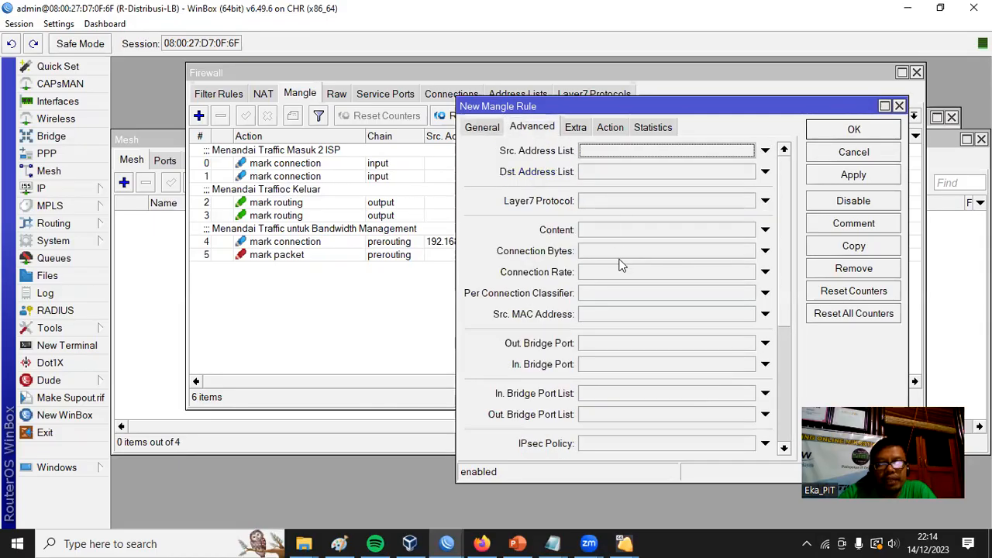
pyautogui.click(674, 230)
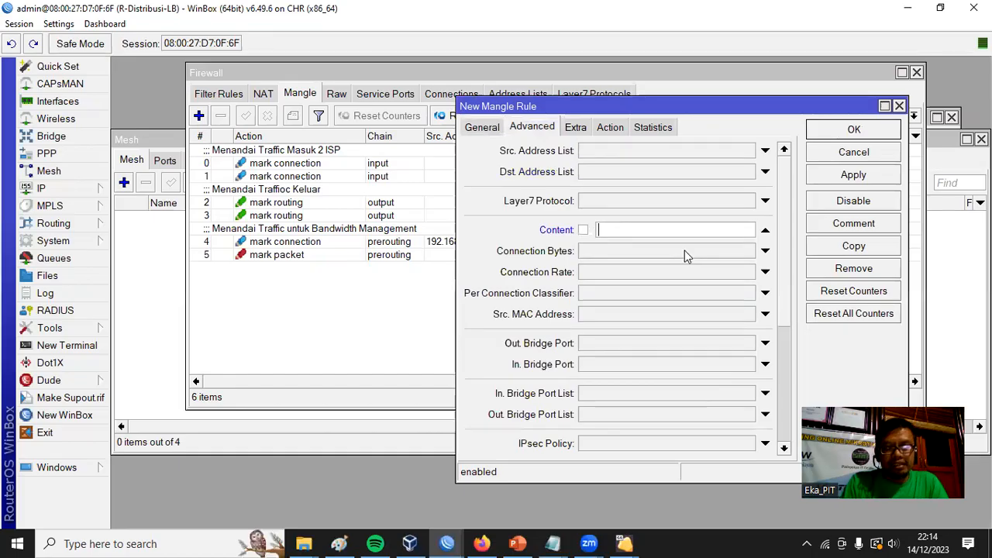
pyautogui.write('you')
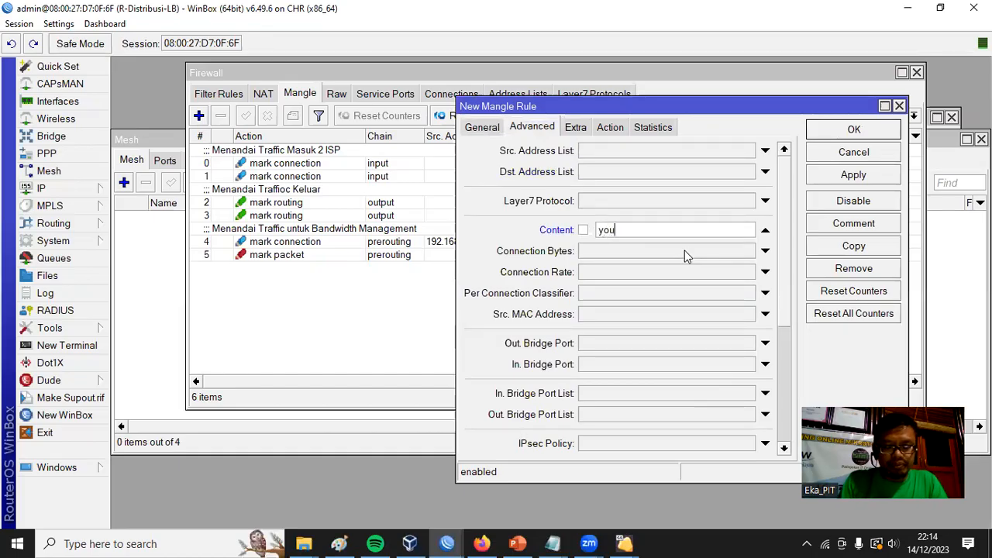
pyautogui.write('tube.com')
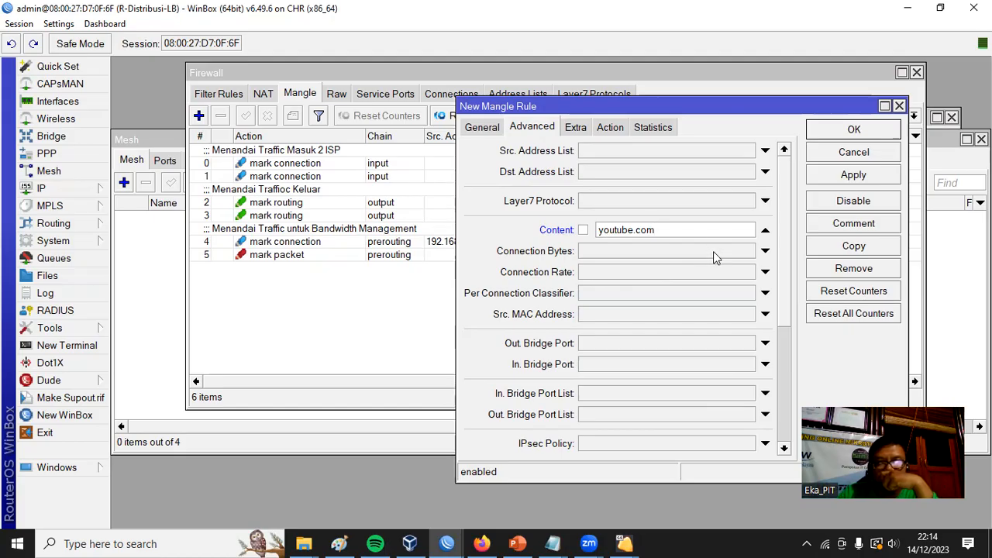
# Set the new mangle rule's action to add dst to address list, using an address list named youtube.
pyautogui.click(610, 128)
pyautogui.click(783, 152)
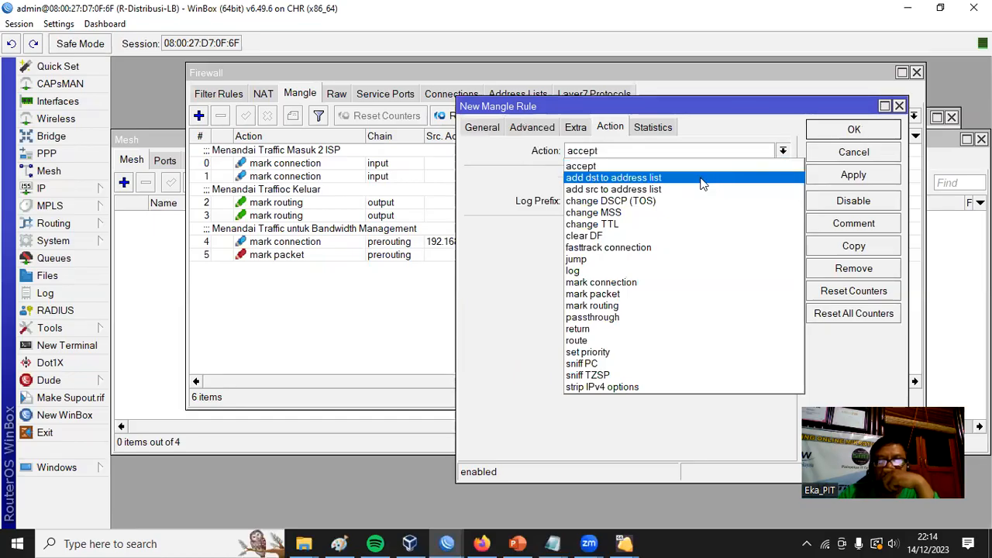
pyautogui.click(665, 178)
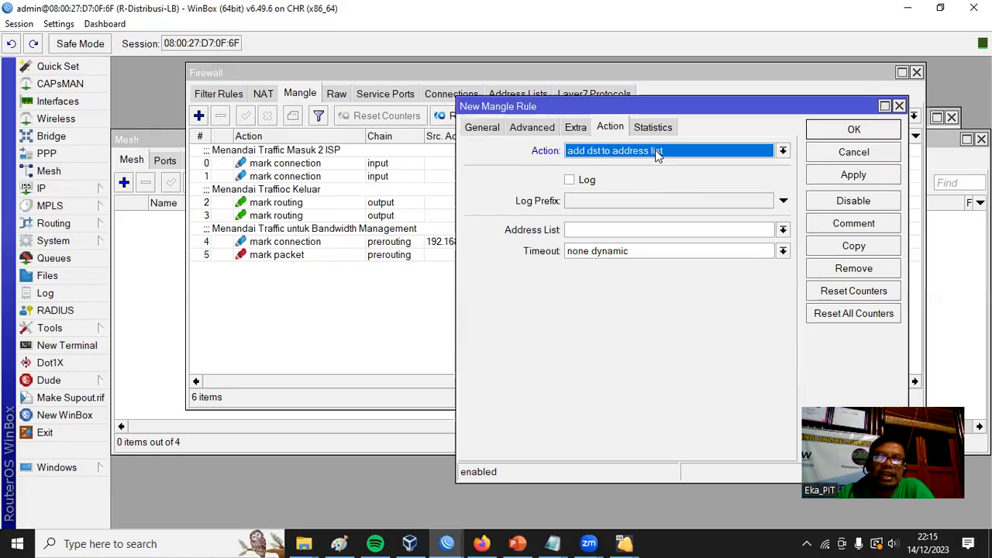
pyautogui.click(595, 231)
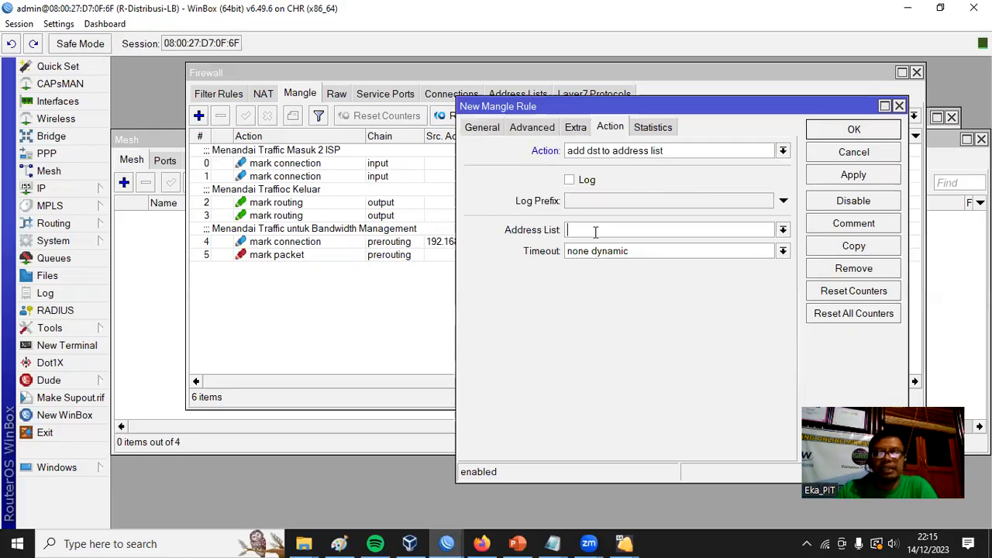
pyautogui.write('youtube')
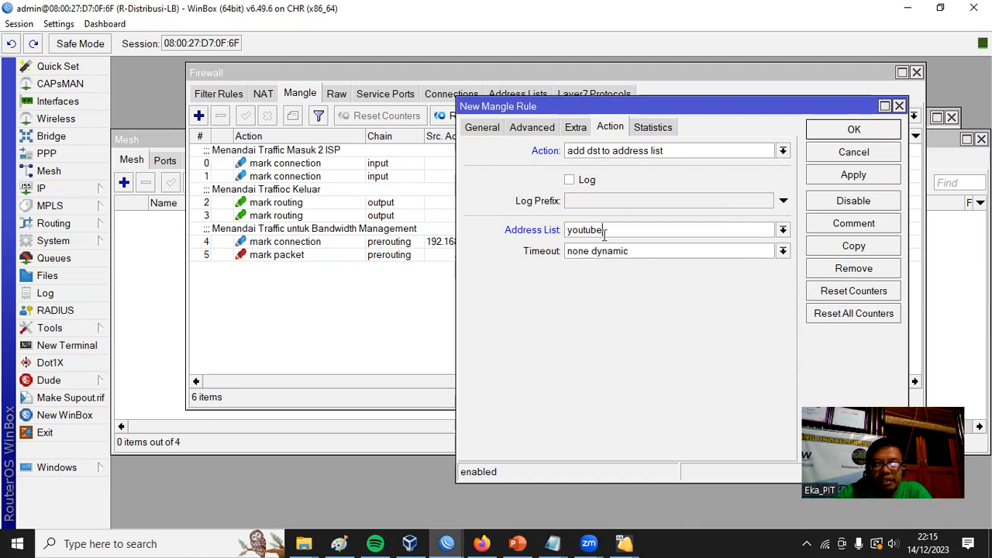
# Set the address list timeout of the new mangle rule to 01:00:00.
pyautogui.moveTo(645, 249); pyautogui.dragTo(483, 262)
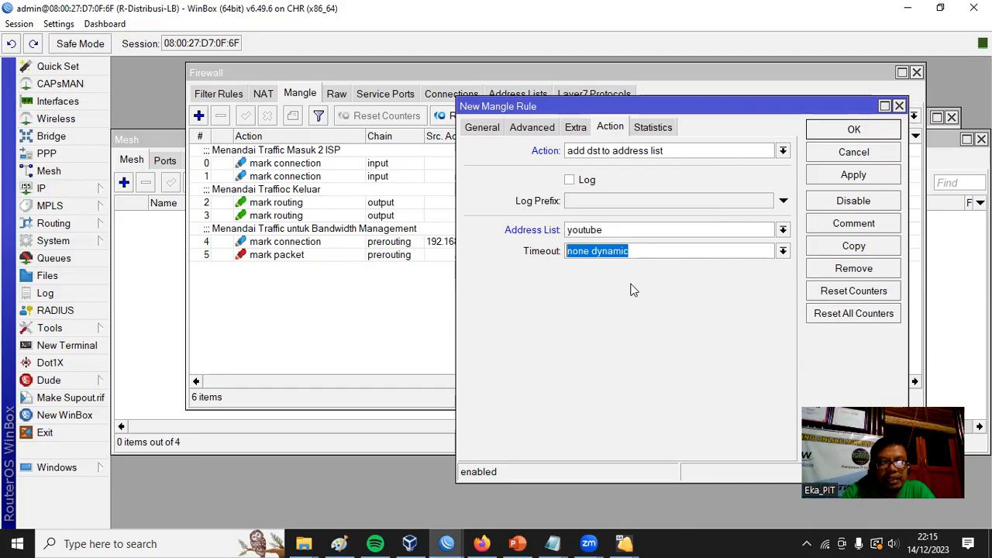
pyautogui.write('01:00:00')
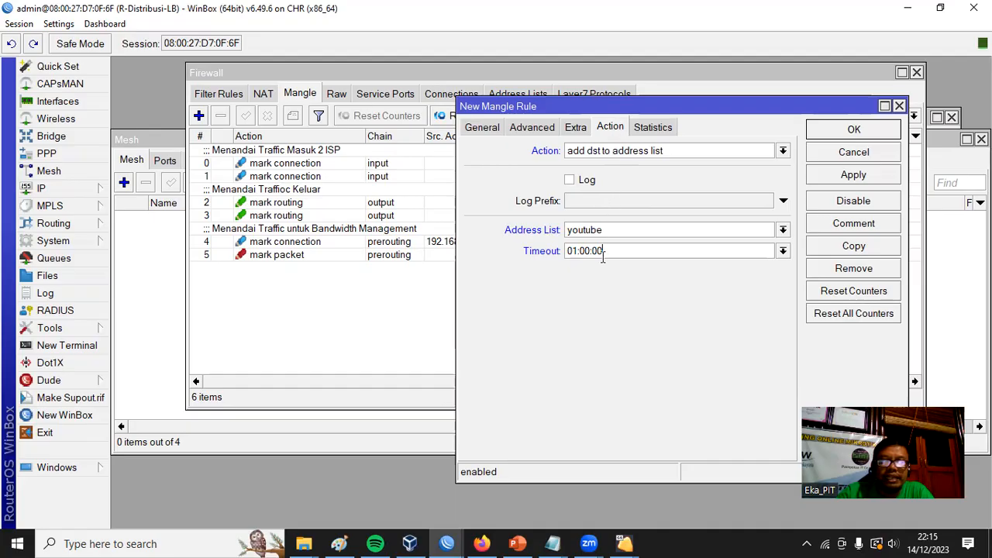
# Review the new rule's Content, chain and address matches, and save the rule.
pyautogui.click(535, 128)
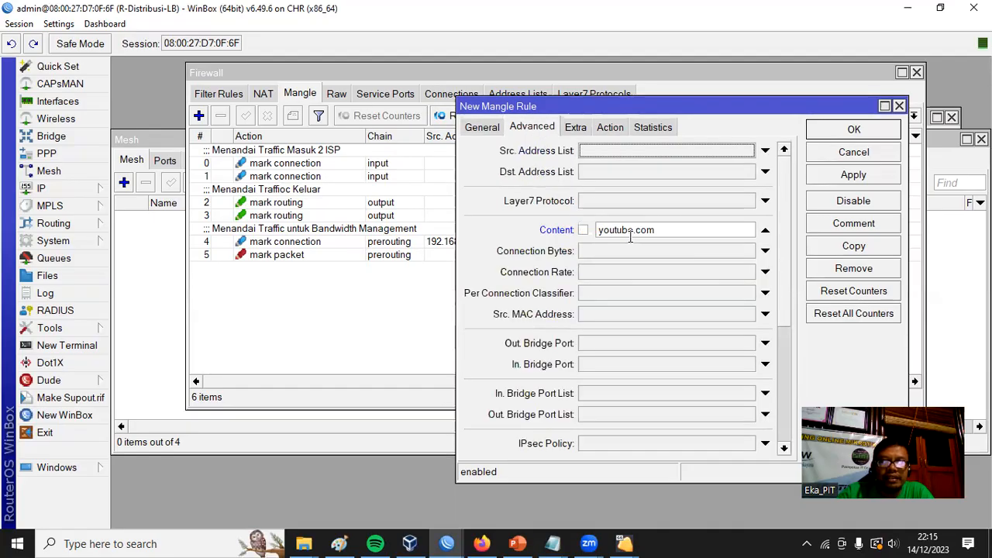
pyautogui.doubleClick(660, 233)
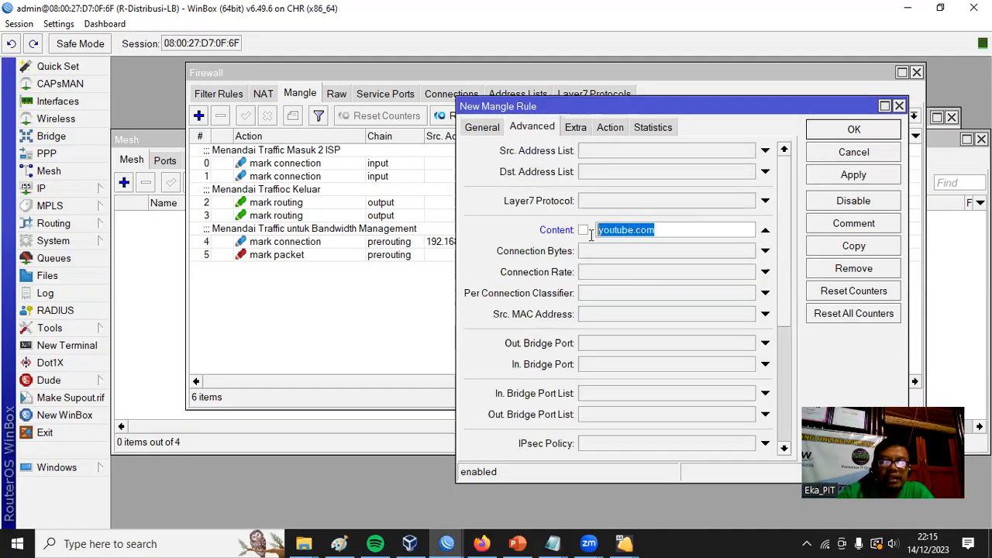
pyautogui.click(482, 128)
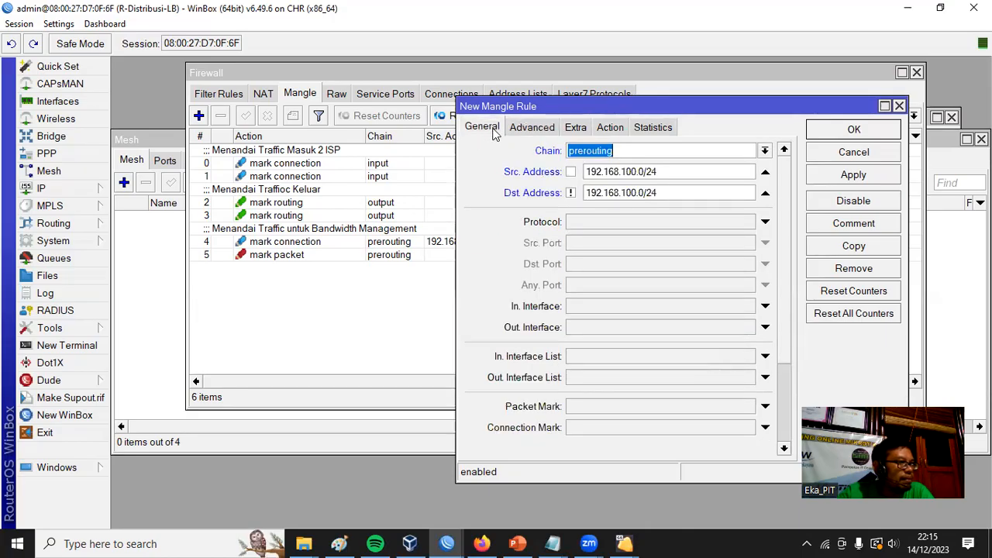
pyautogui.click(642, 151)
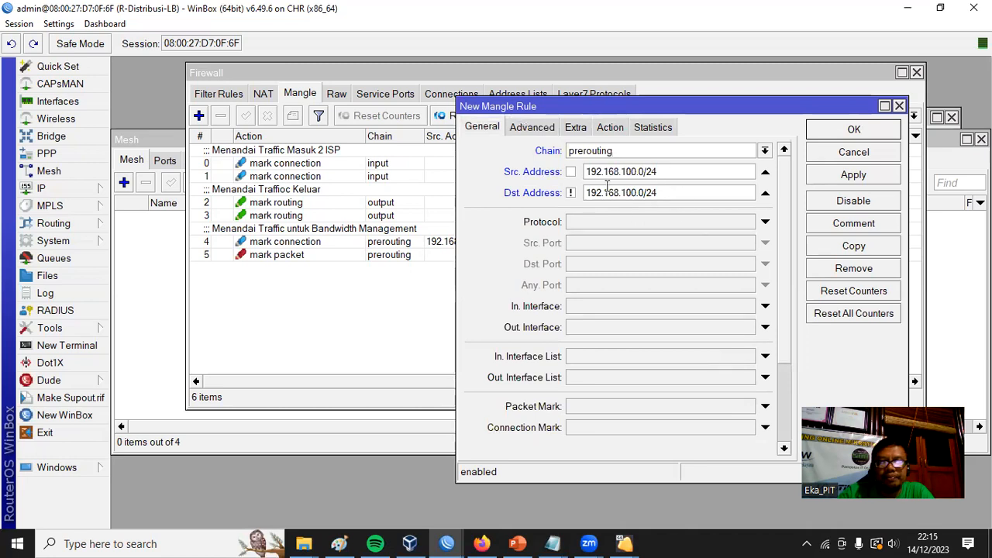
pyautogui.click(860, 171)
pyautogui.click(856, 131)
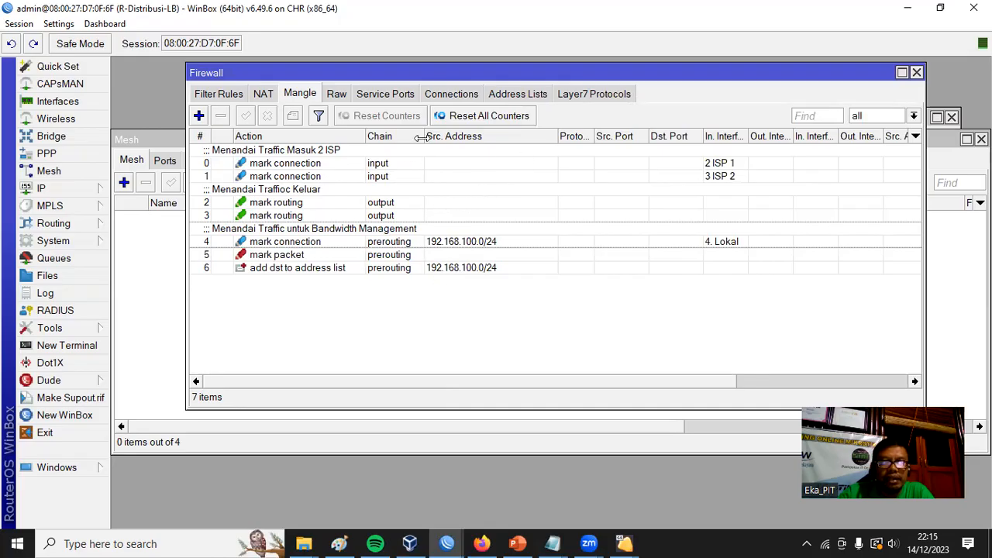
# Open the youtube.com add-dst-to-address-list mangle rule and duplicate it as a new rule.
pyautogui.moveTo(425, 136); pyautogui.dragTo(450, 136)
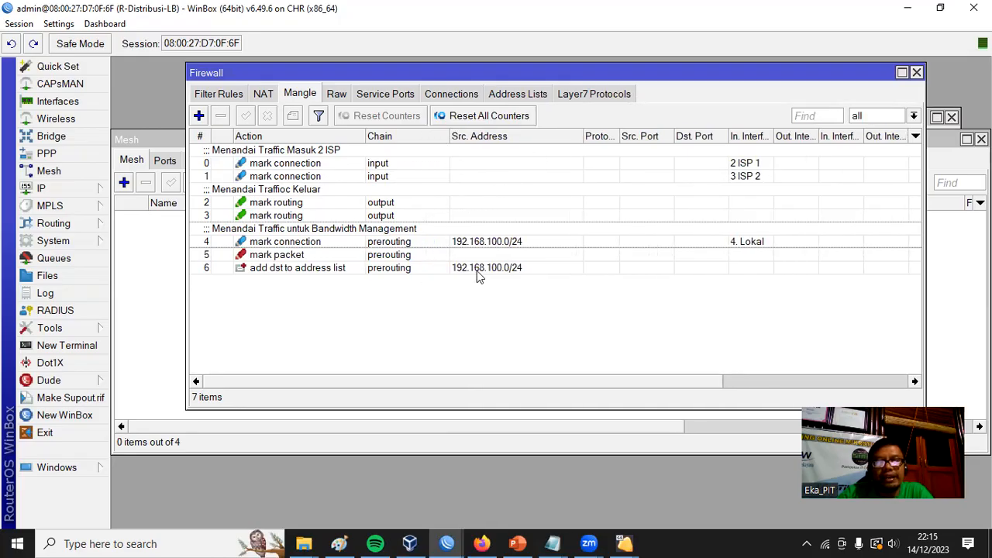
pyautogui.click(309, 271)
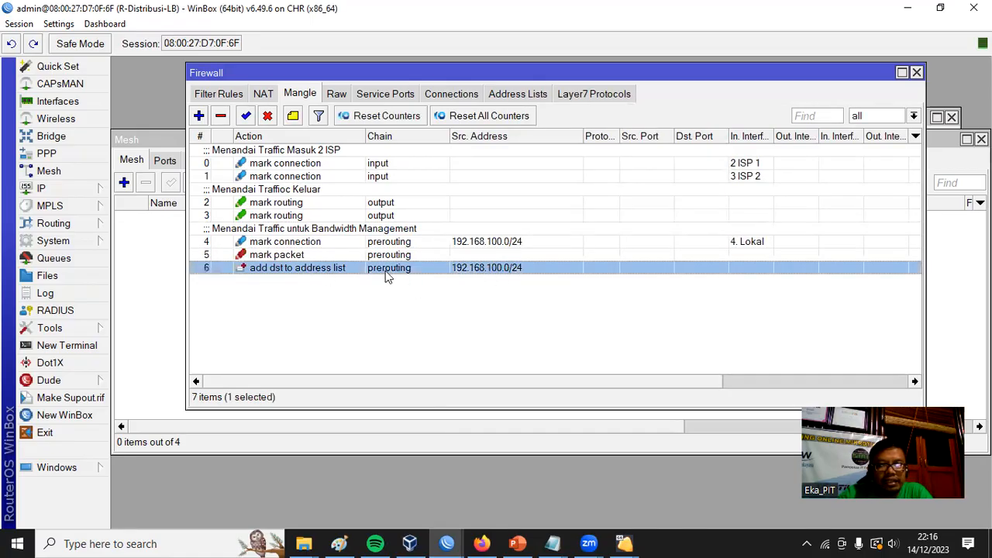
pyautogui.doubleClick(277, 271)
pyautogui.moveTo(627, 102); pyautogui.dragTo(406, 86)
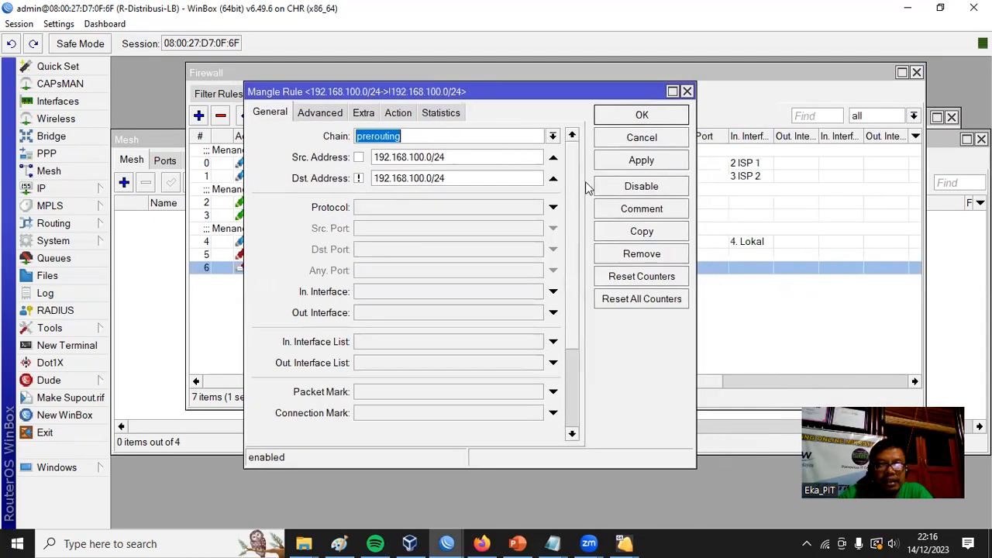
pyautogui.click(643, 236)
pyautogui.moveTo(607, 105); pyautogui.dragTo(625, 124)
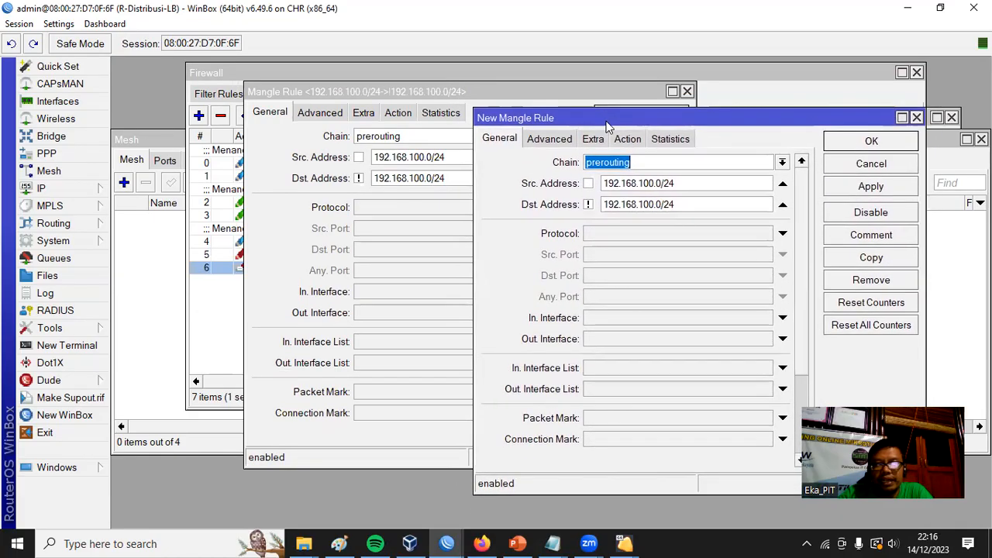
# Set the duplicated mangle rule's Content match to googlevideo.com.
pyautogui.click(566, 138)
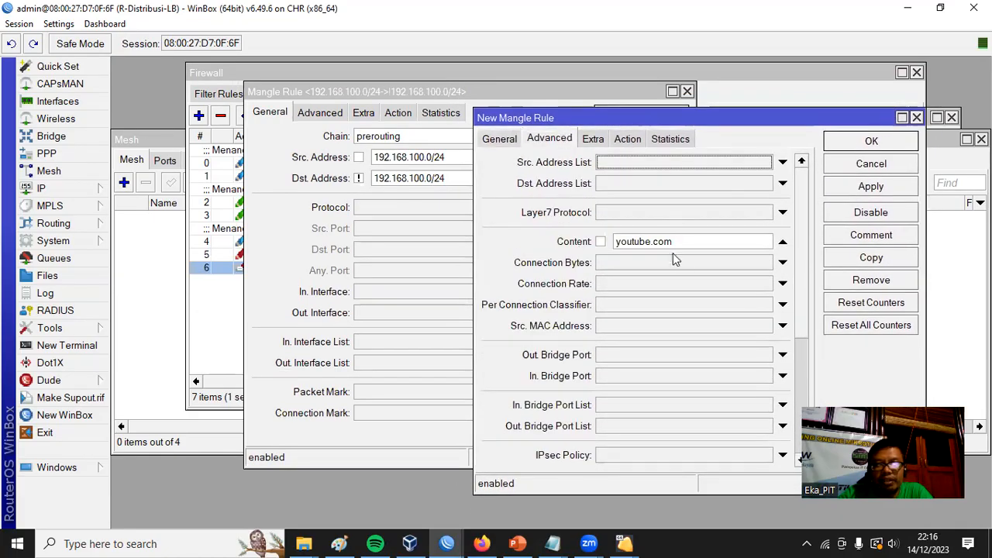
pyautogui.moveTo(679, 242); pyautogui.dragTo(574, 236)
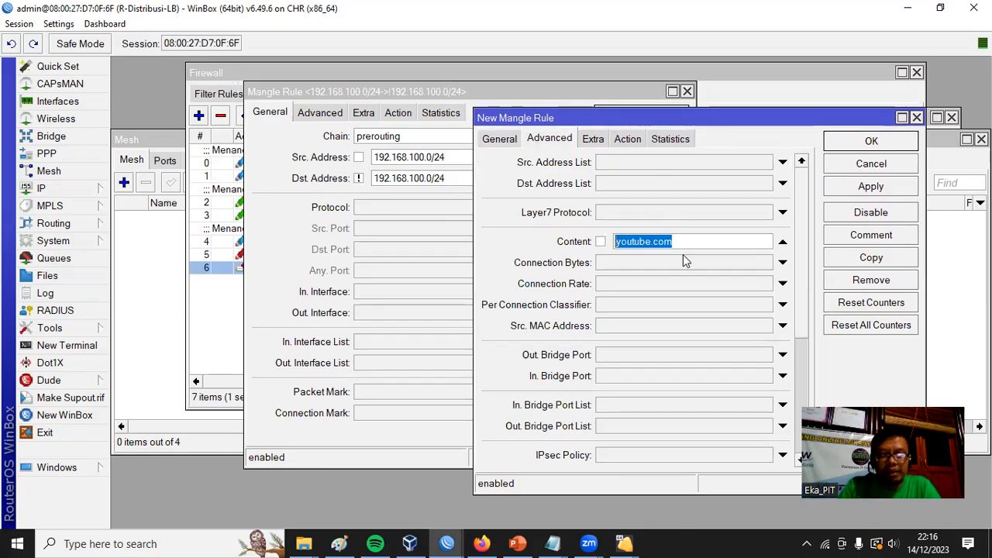
pyautogui.write('googlevideo')
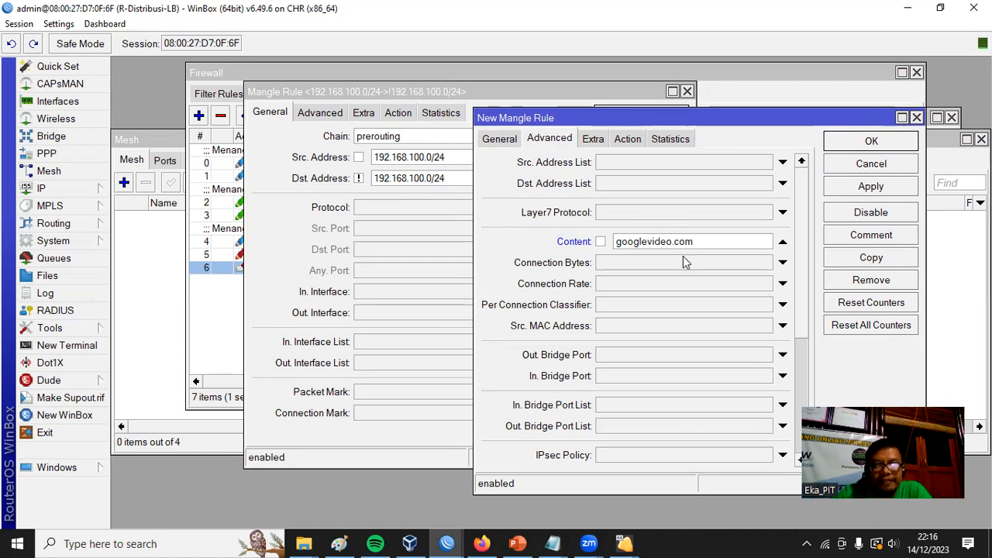
# Select youtube as the address list of the googlevideo.com rule, recheck its Content match and save the rule.
pyautogui.click(638, 140)
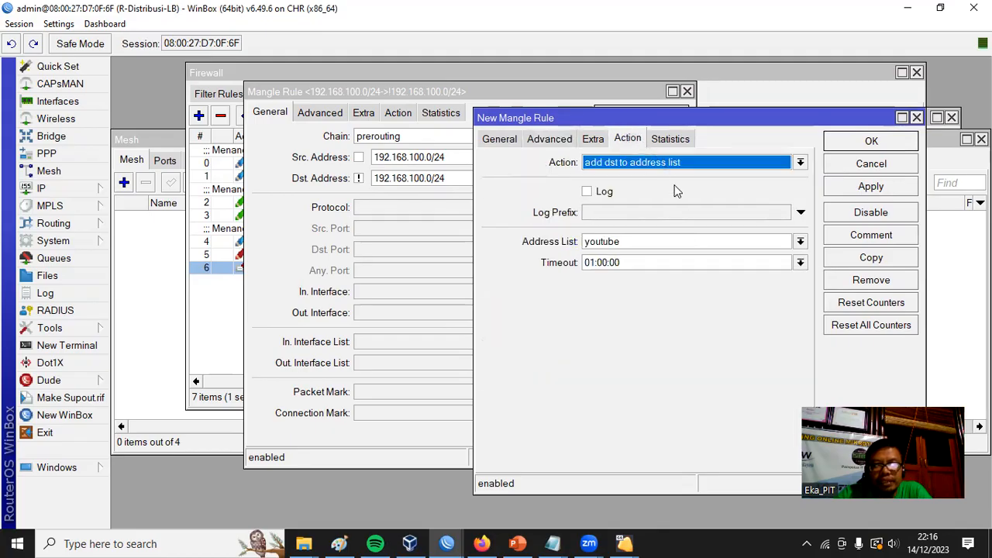
pyautogui.click(800, 241)
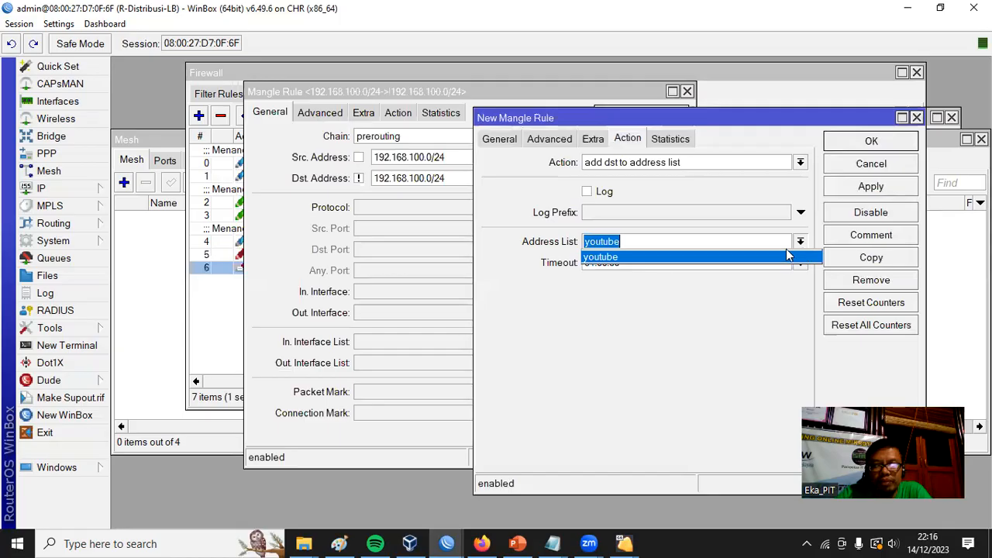
pyautogui.click(636, 256)
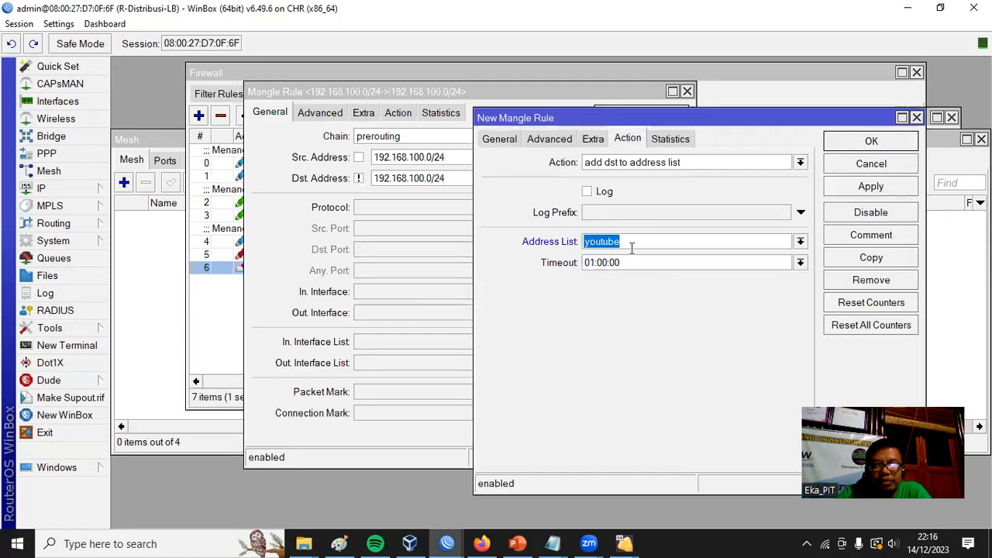
pyautogui.click(557, 138)
pyautogui.moveTo(692, 242); pyautogui.dragTo(586, 240)
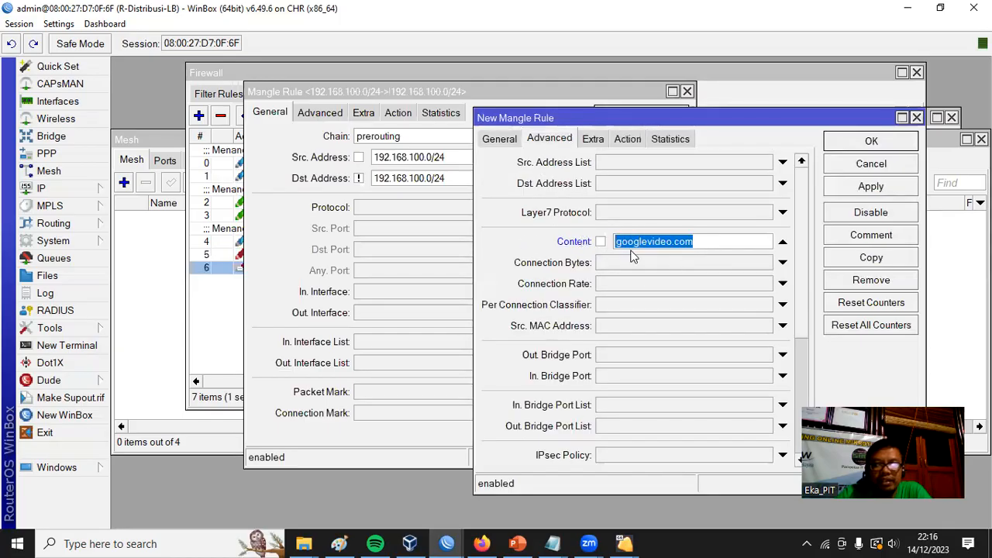
pyautogui.click(870, 143)
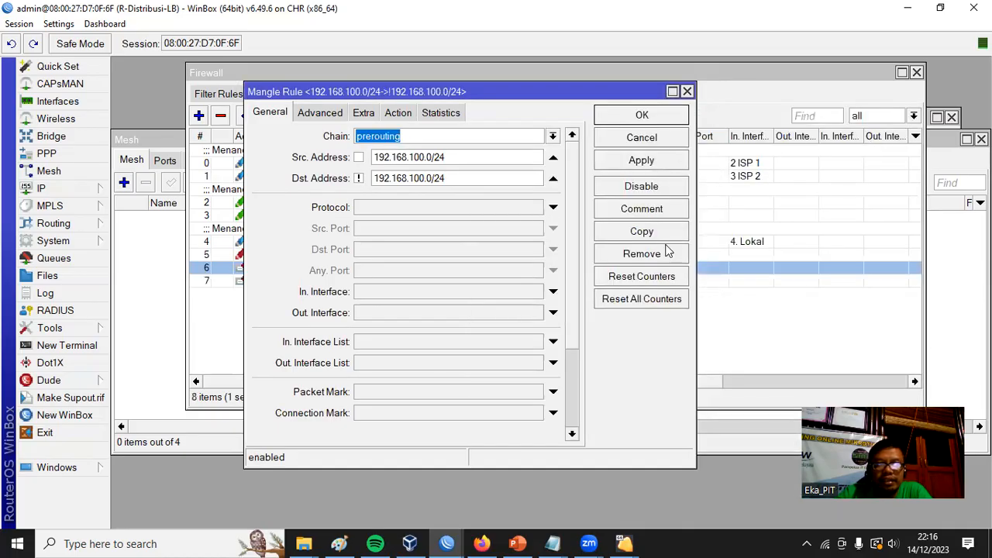
# Duplicate the youtube.com mangle rule again, set the copy's Content match to ytimg and check its action settings.
pyautogui.click(643, 237)
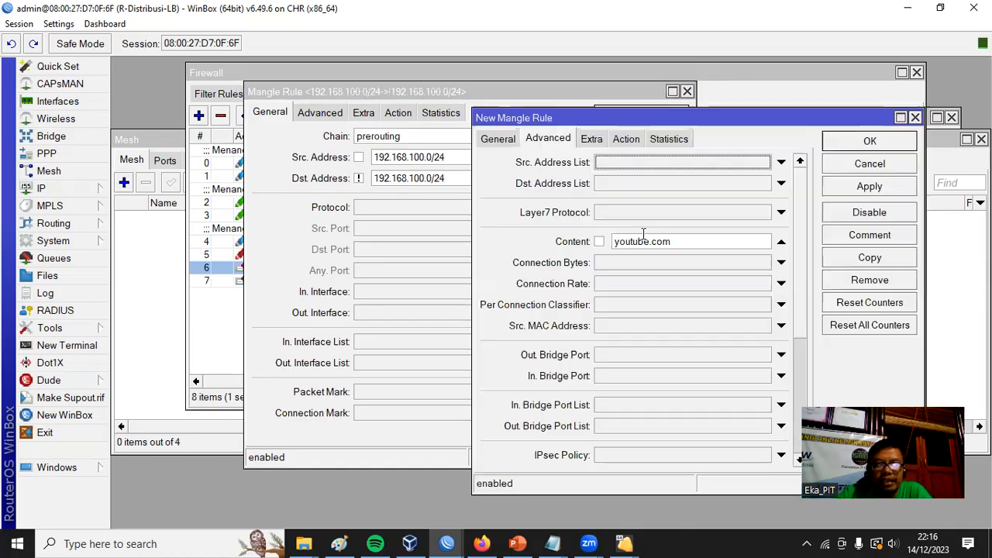
pyautogui.click(500, 139)
pyautogui.click(553, 141)
pyautogui.moveTo(686, 242); pyautogui.dragTo(580, 245)
pyautogui.write('ytimg')
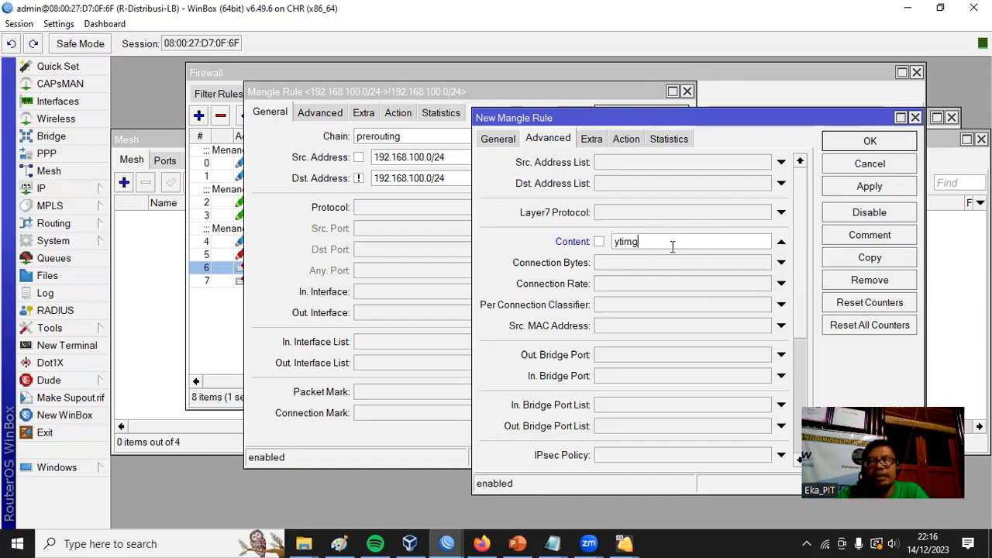
pyautogui.click(626, 140)
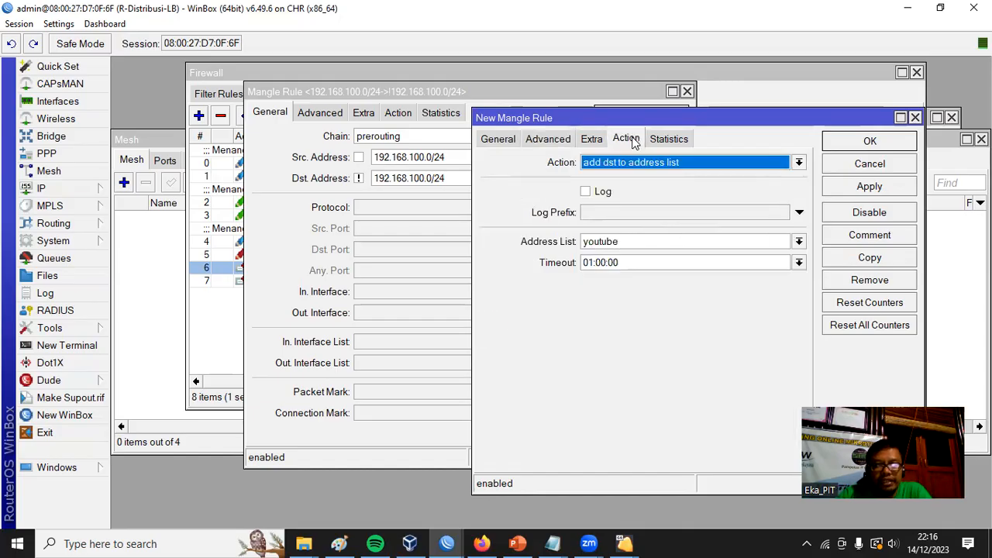
# Switch to the Notepad notes and check the list of YouTube content domains.
pyautogui.click(552, 543)
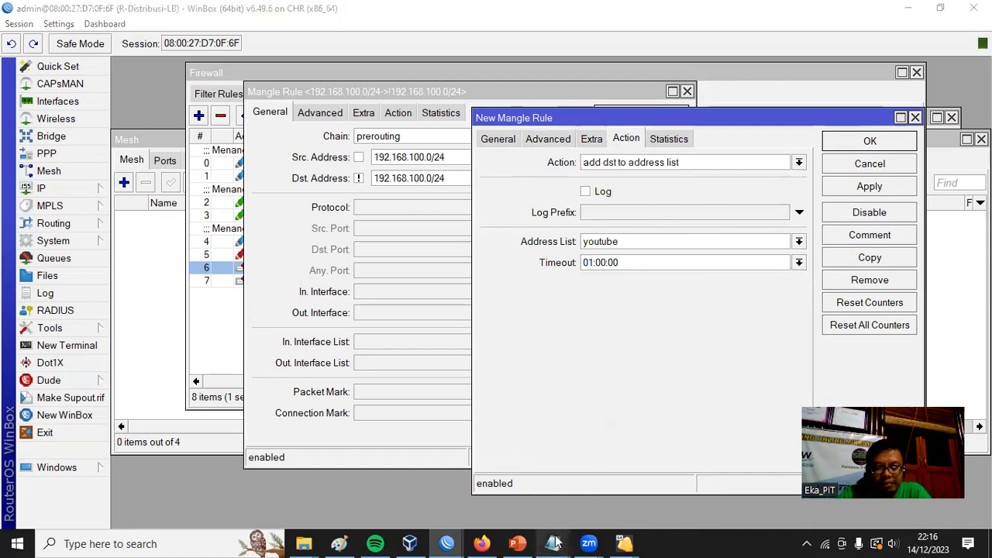
pyautogui.click(631, 488)
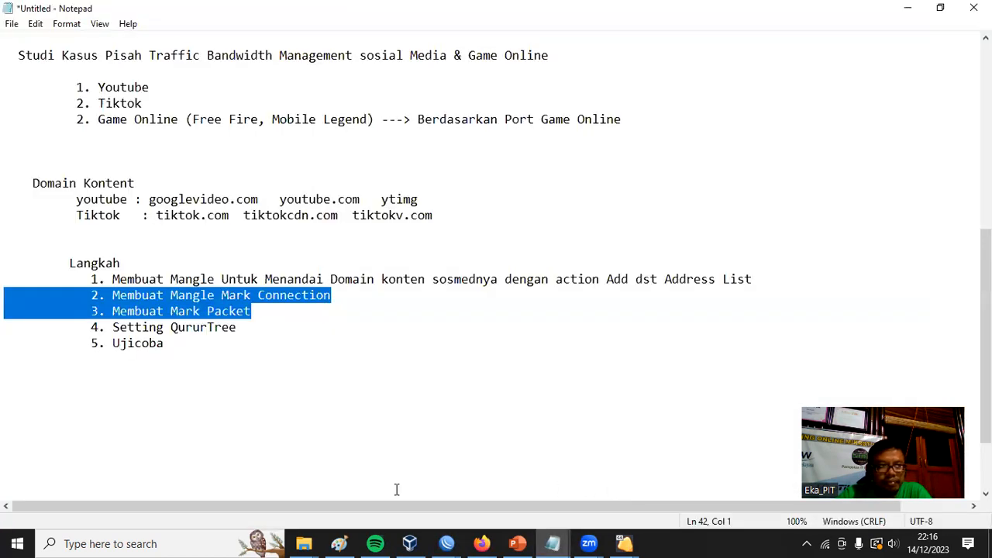
pyautogui.click(906, 9)
# Recheck the ytimg rule's Content and address matches, save it and close the original youtube.com rule.
pyautogui.click(552, 138)
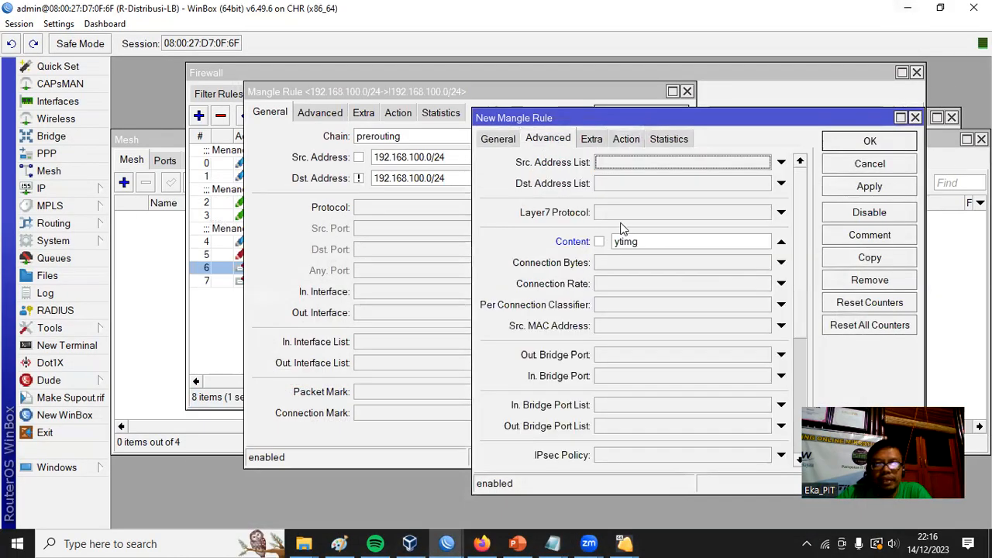
pyautogui.moveTo(648, 243); pyautogui.dragTo(592, 242)
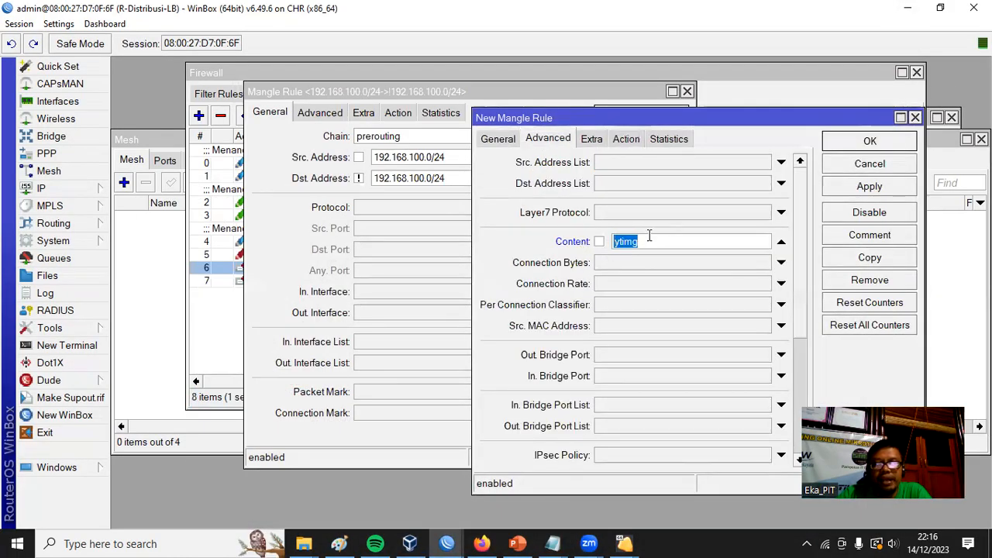
pyautogui.click(503, 139)
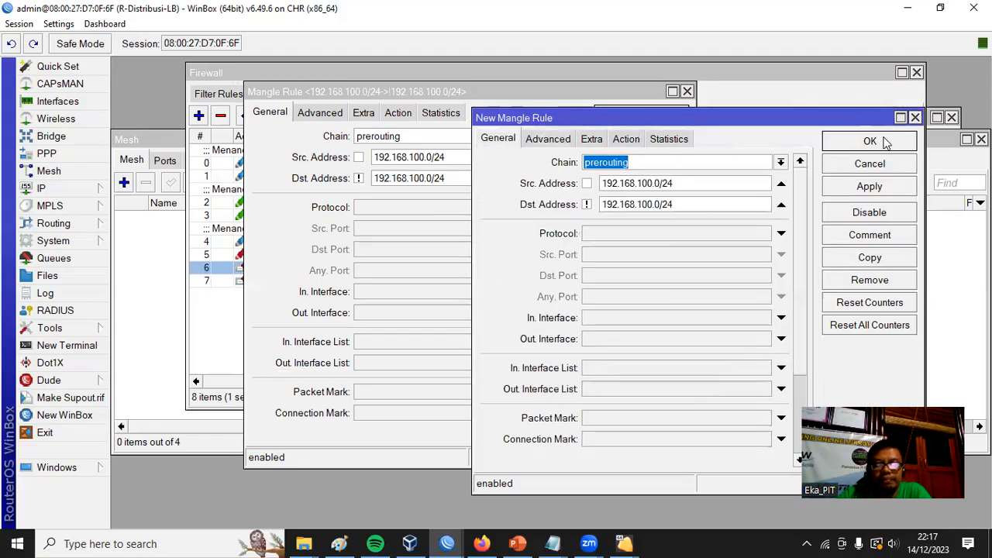
pyautogui.click(853, 142)
pyautogui.click(641, 115)
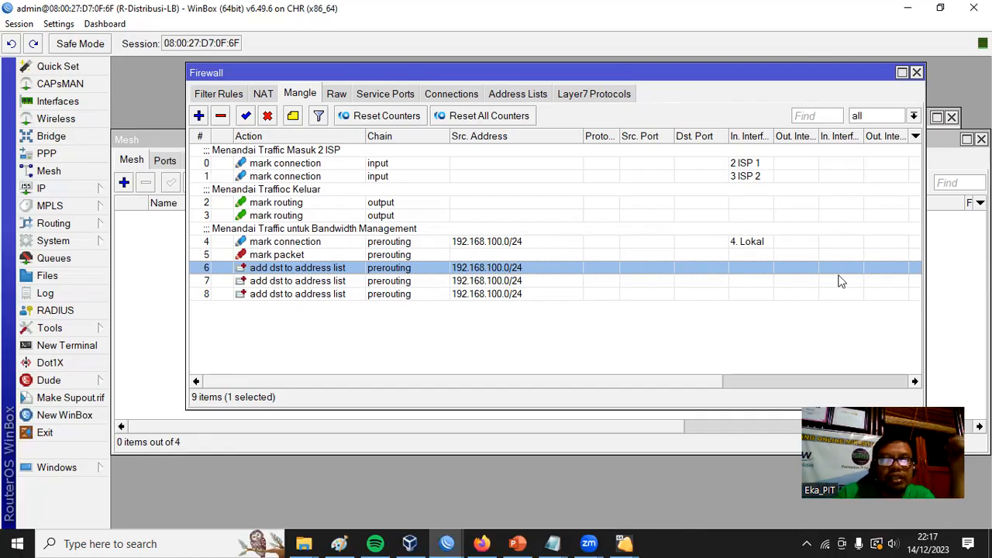
# Add the comment "Mangle Menandai Traffic Youtube" to mangle rule 6, the first of the add dst to address list rules.
pyautogui.keyDown('ctrl'); pyautogui.click(310, 270); pyautogui.keyUp('ctrl')
pyautogui.click(310, 270)
pyautogui.click(293, 115)
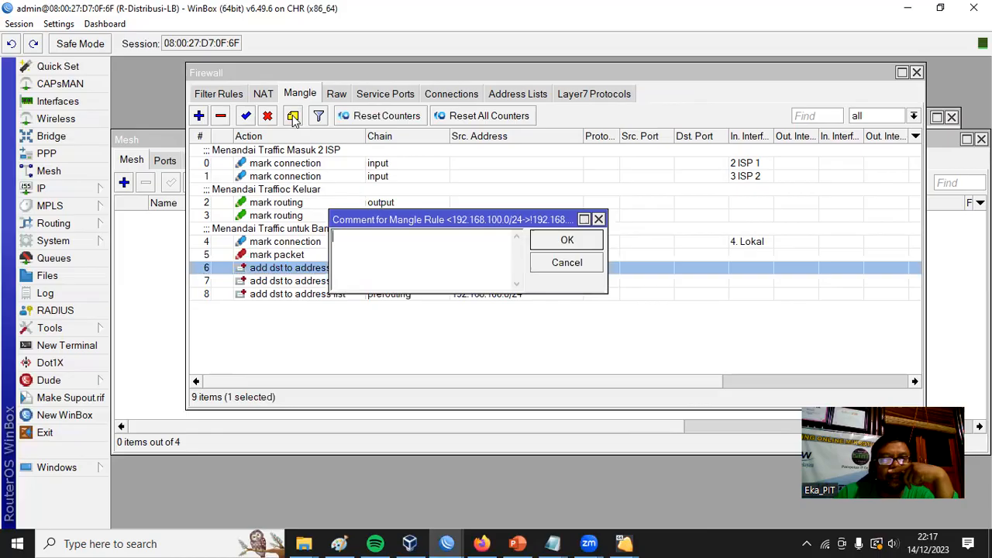
pyautogui.write('Mangle ')
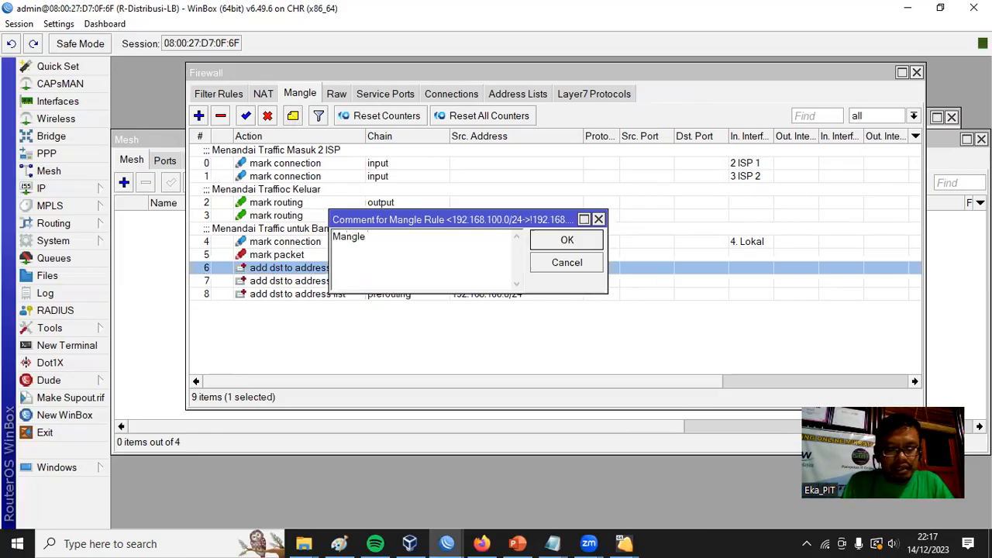
pyautogui.write('Menandai Traffic Youtube')
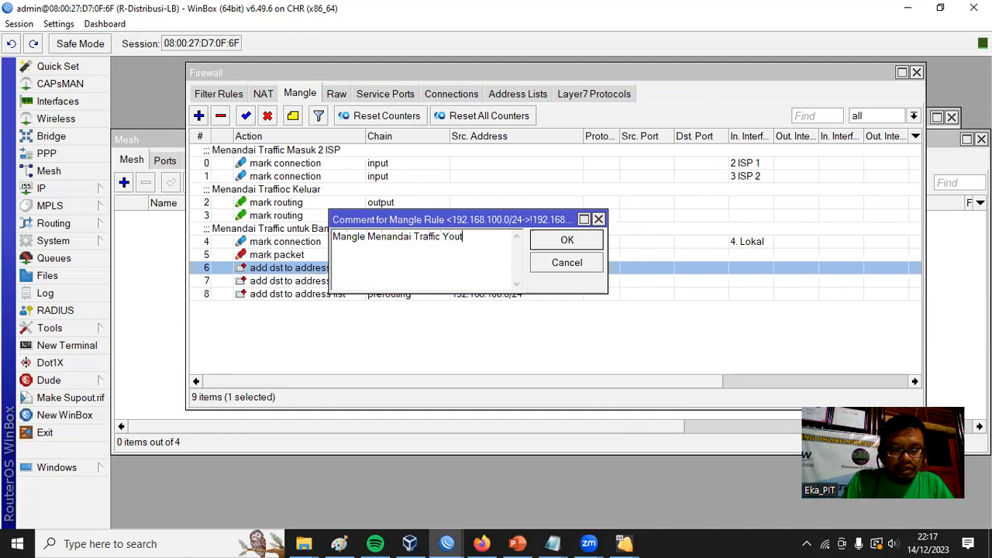
pyautogui.click(583, 242)
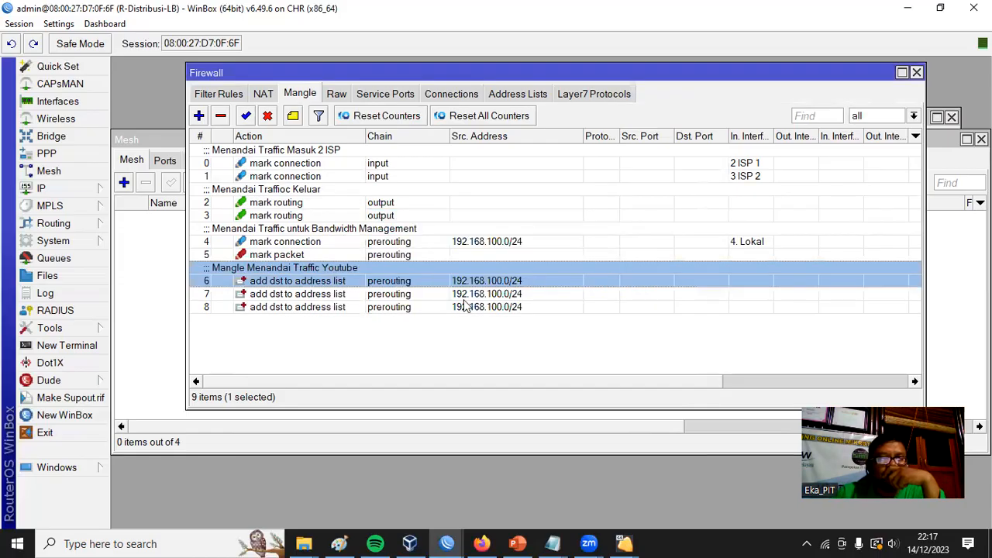
# Check the Langkah list in the Untitled Notepad notes for the step after the address-list rules and return to WinBox.
pyautogui.click(338, 307)
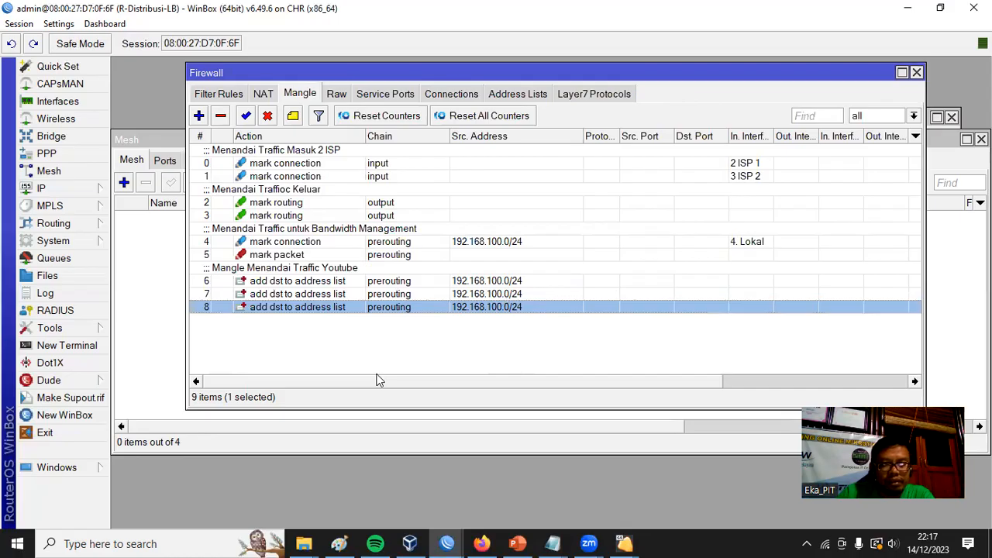
pyautogui.click(552, 543)
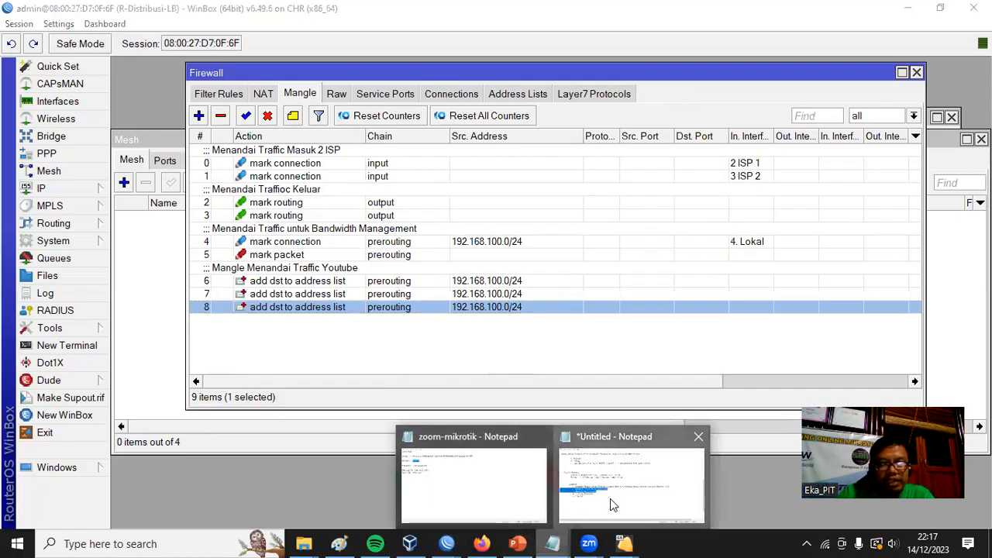
pyautogui.click(610, 501)
pyautogui.click(144, 358)
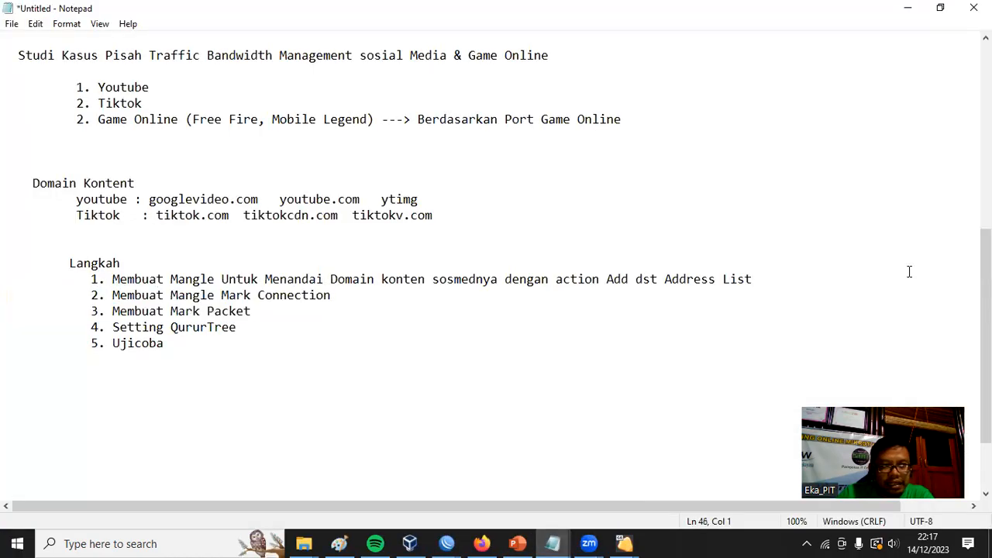
pyautogui.moveTo(761, 279); pyautogui.dragTo(344, 301)
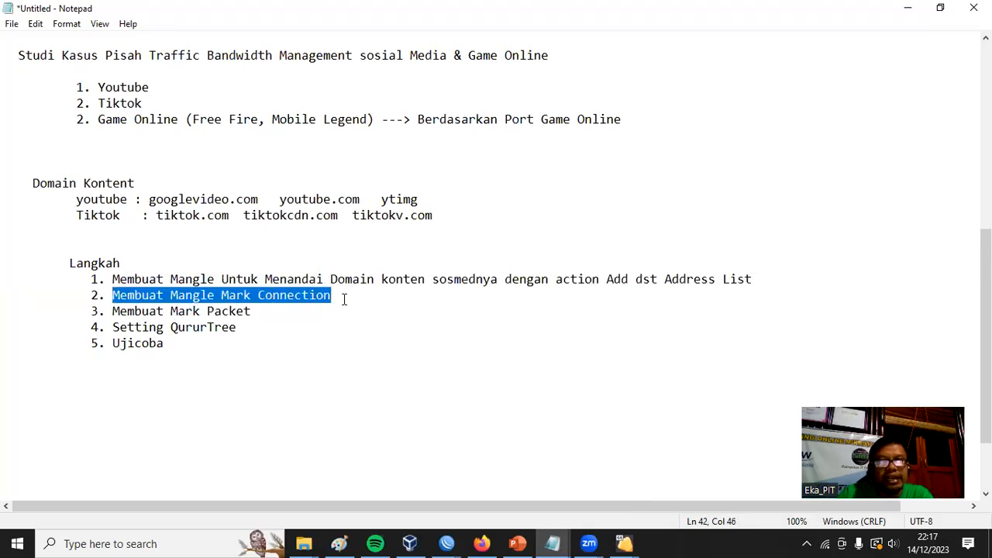
pyautogui.click(907, 9)
pyautogui.click(379, 354)
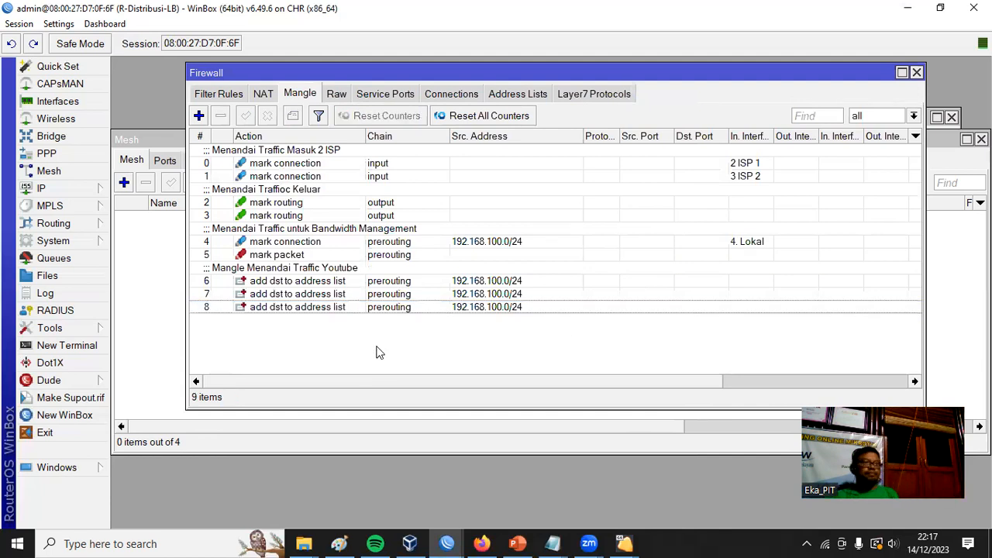
# Create a new mangle rule in the prerouting chain with source address 192.168.100.0/24.
pyautogui.click(200, 116)
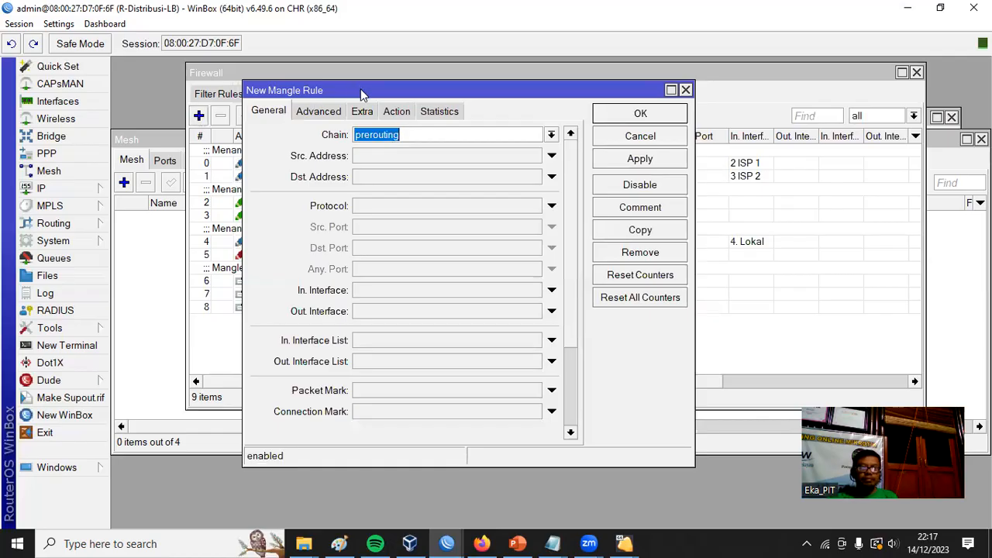
pyautogui.moveTo(383, 90); pyautogui.dragTo(568, 89)
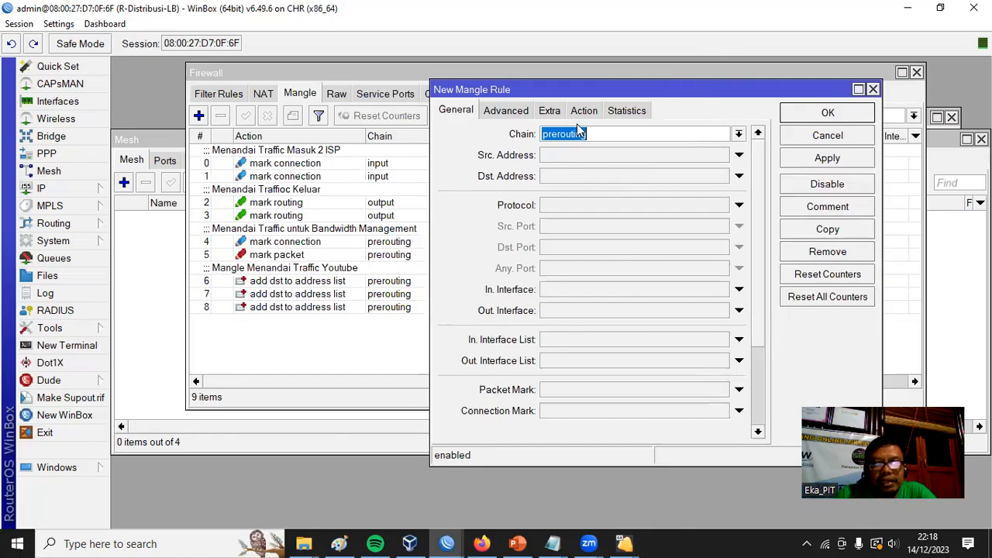
pyautogui.click(587, 159)
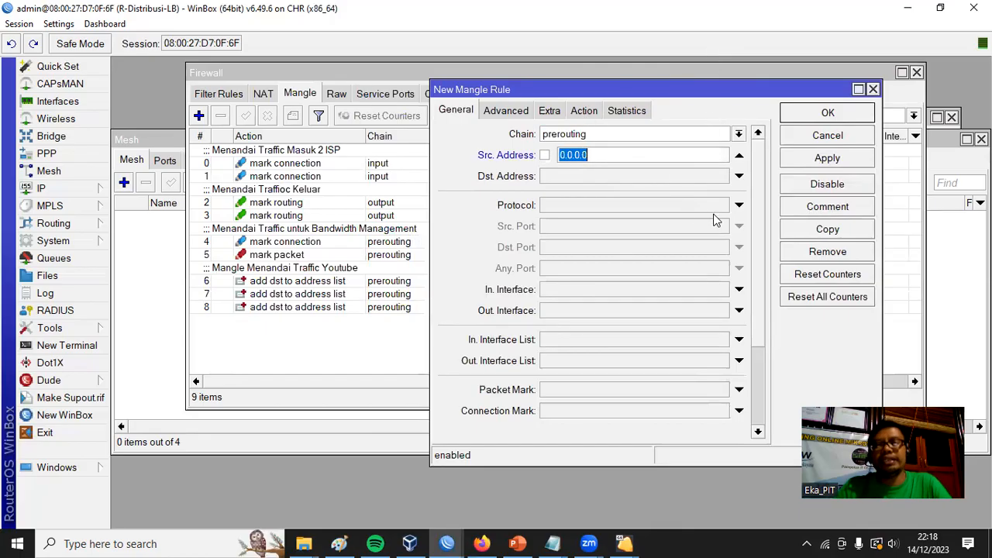
pyautogui.write('192.168.1')
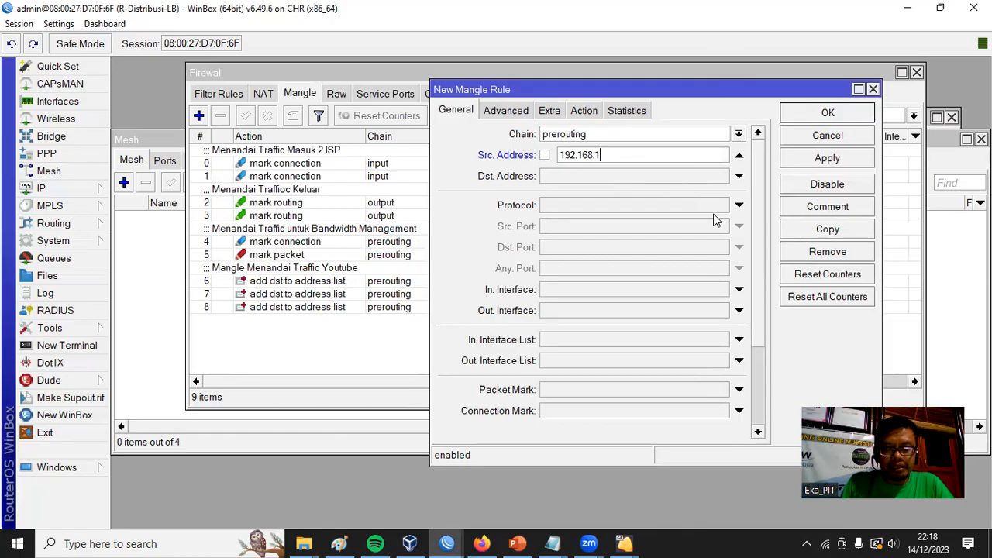
pyautogui.write('00.0/24')
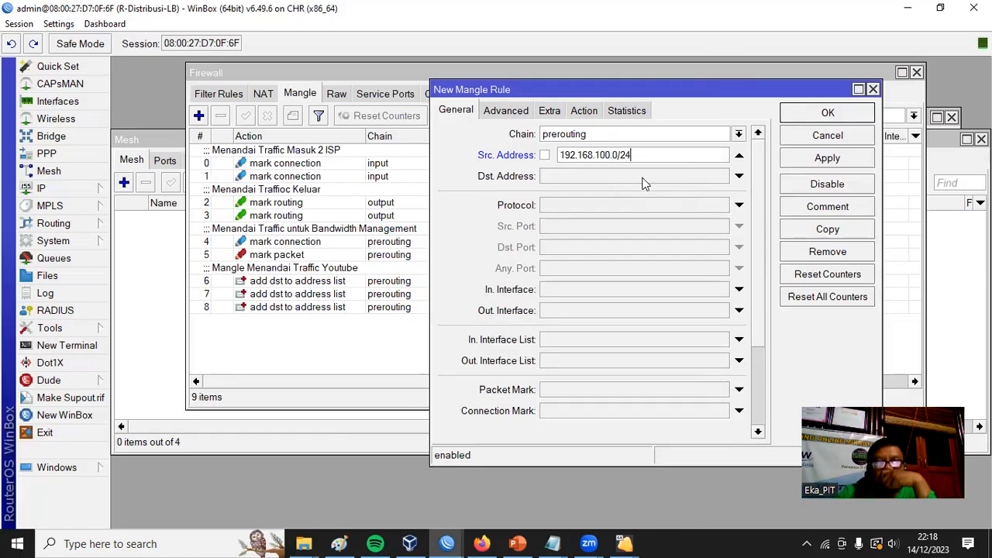
pyautogui.moveTo(647, 155); pyautogui.dragTo(540, 146)
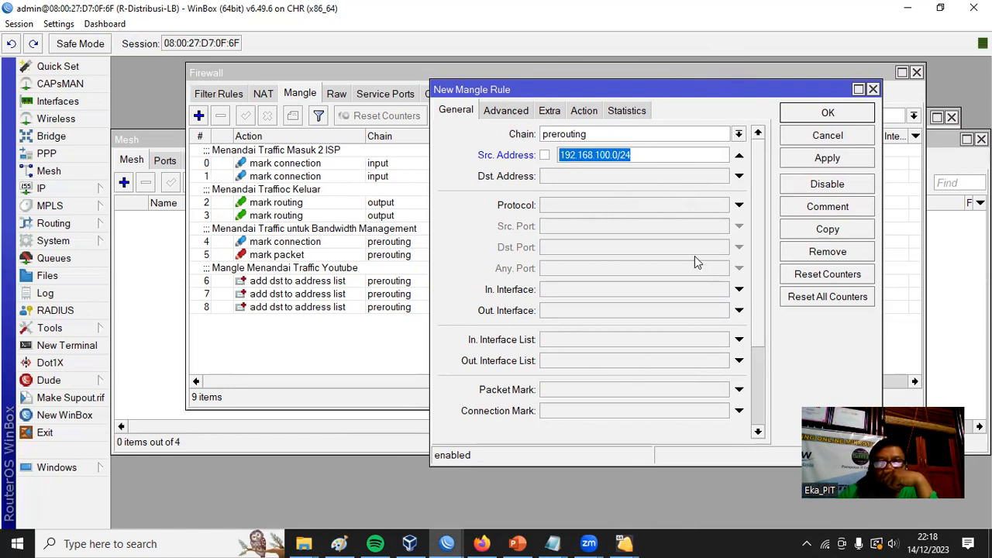
# Set the new mangle rule's destination address list to youtube.
pyautogui.click(510, 111)
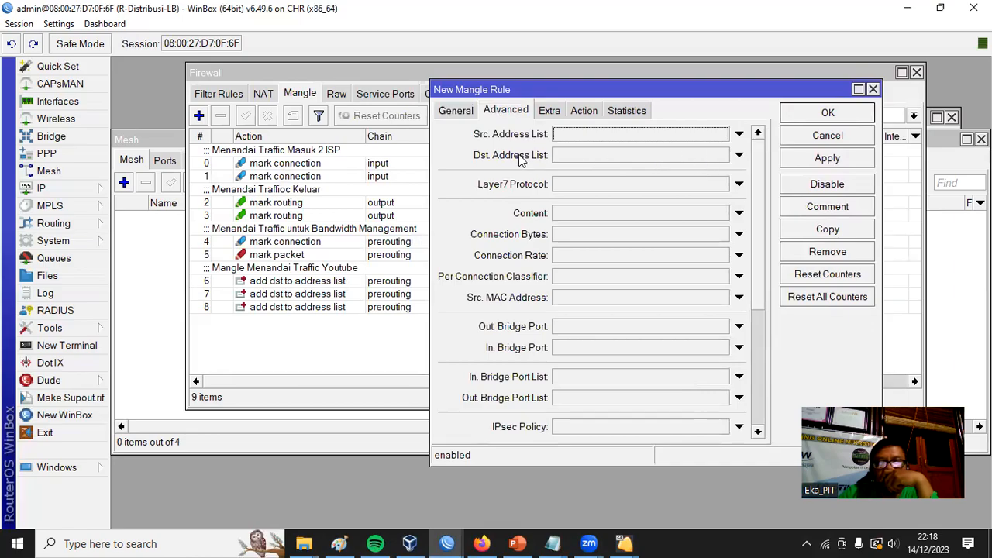
pyautogui.click(648, 155)
pyautogui.click(722, 155)
pyautogui.click(610, 171)
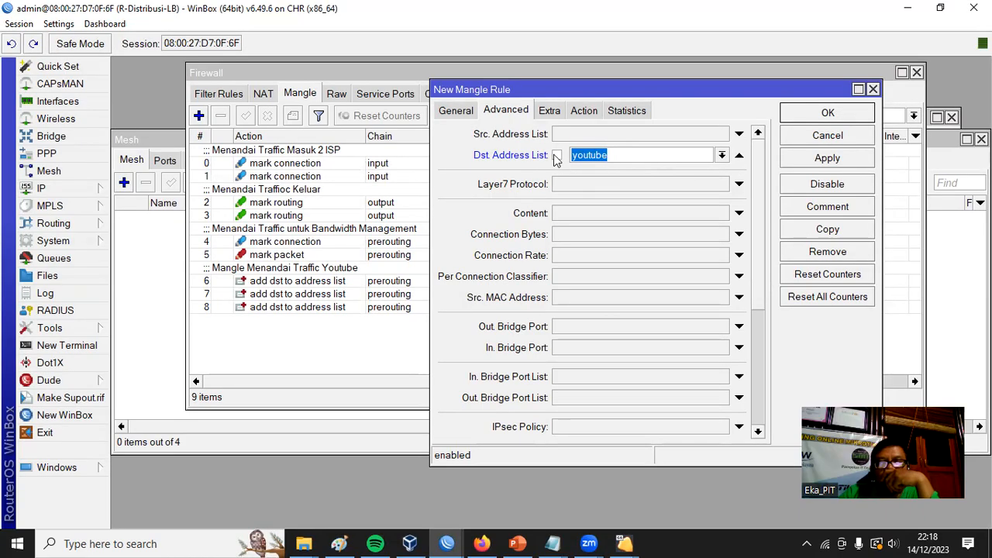
# Set the rule's action to mark connection with the new connection mark "koneksi youtube".
pyautogui.click(587, 111)
pyautogui.click(756, 134)
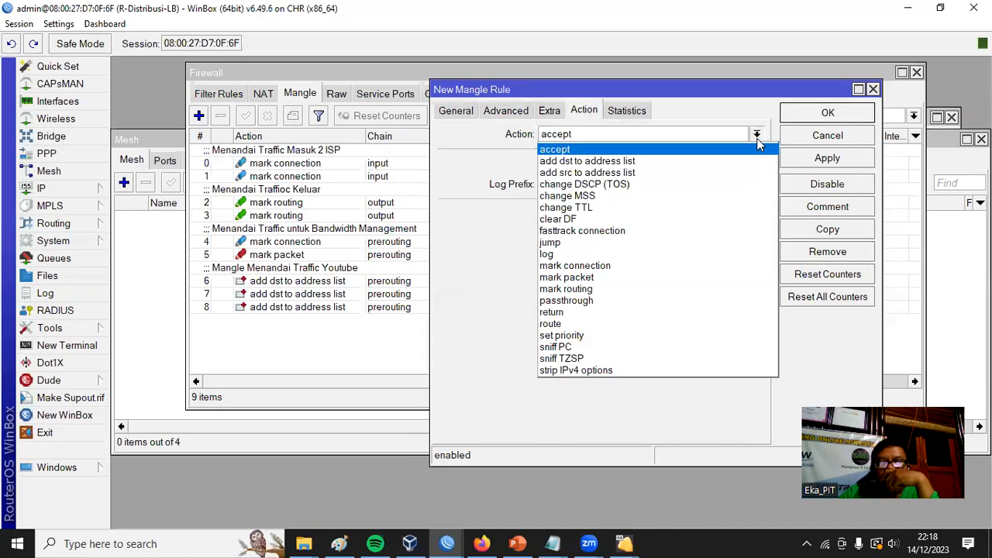
pyautogui.click(654, 268)
pyautogui.click(604, 214)
pyautogui.write('koneksi youtu')
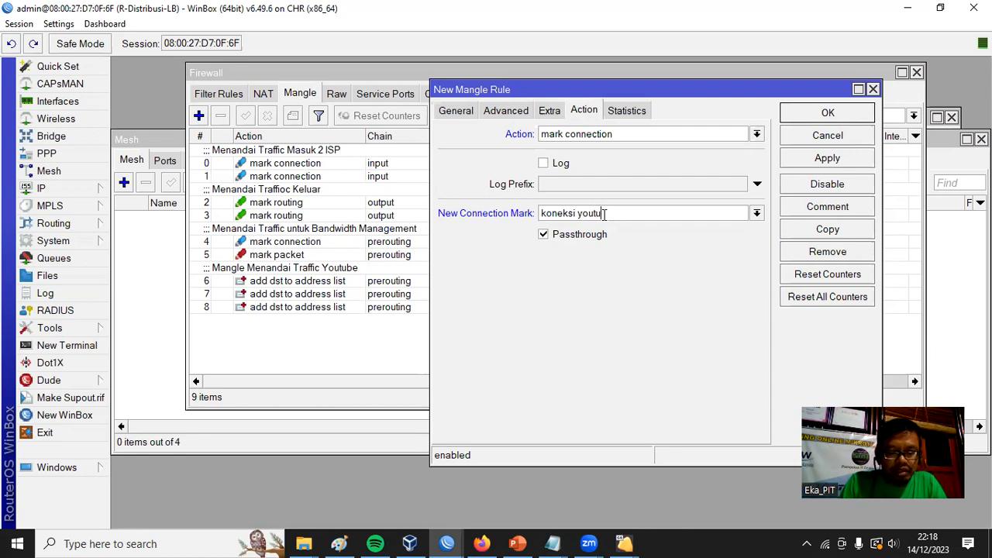
pyautogui.write('be')
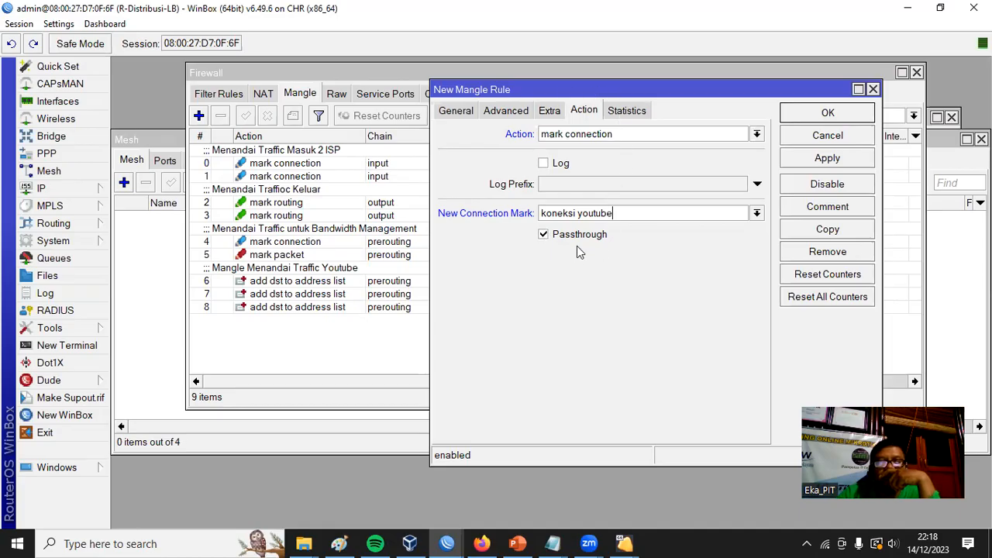
# Recheck the mark connection rule's source address, youtube destination list and action settings, and save the rule.
pyautogui.click(464, 111)
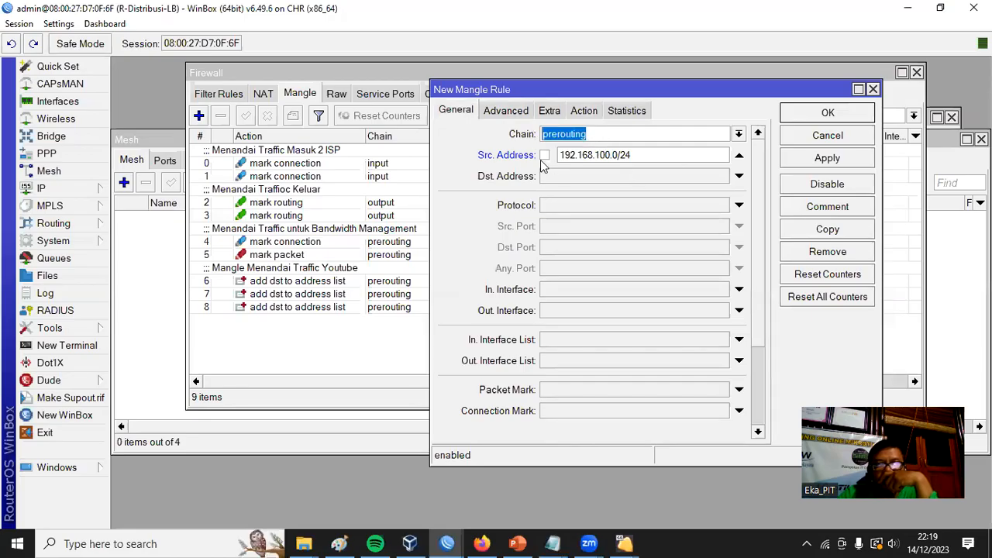
pyautogui.doubleClick(643, 155)
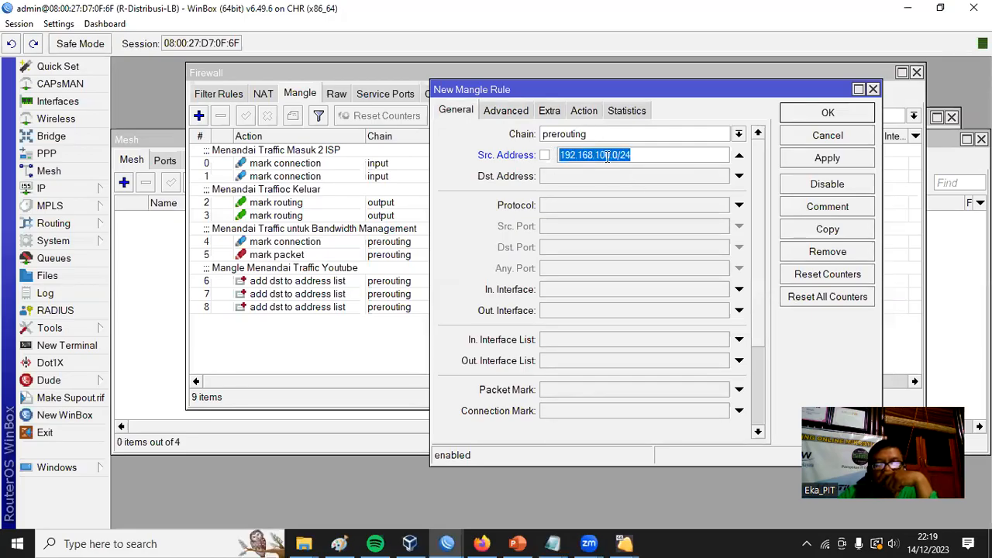
pyautogui.click(506, 110)
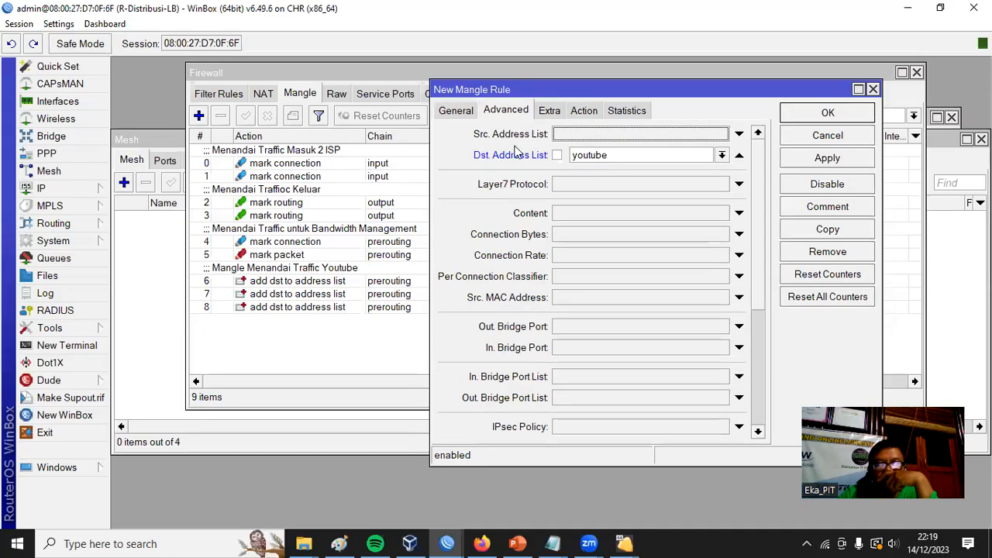
pyautogui.click(720, 156)
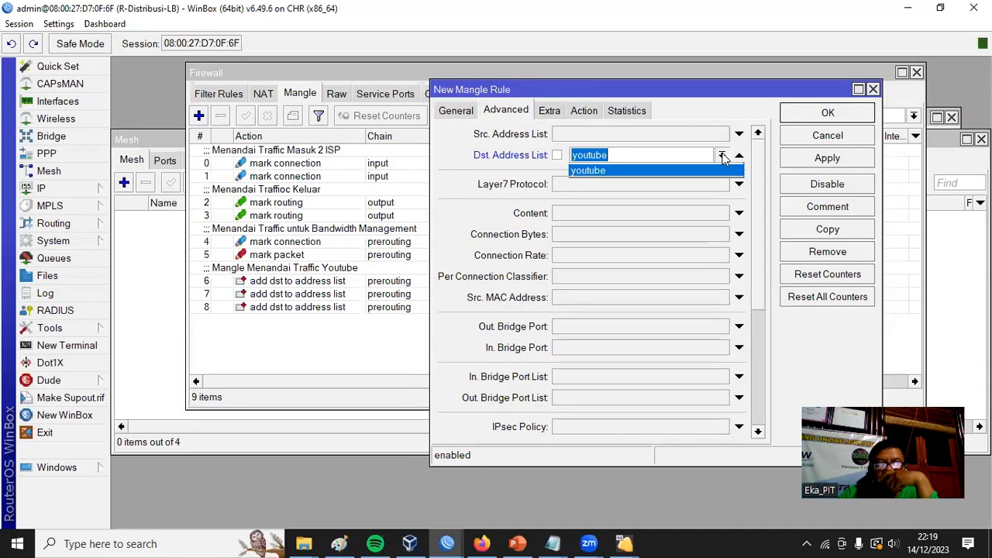
pyautogui.click(620, 173)
pyautogui.click(582, 110)
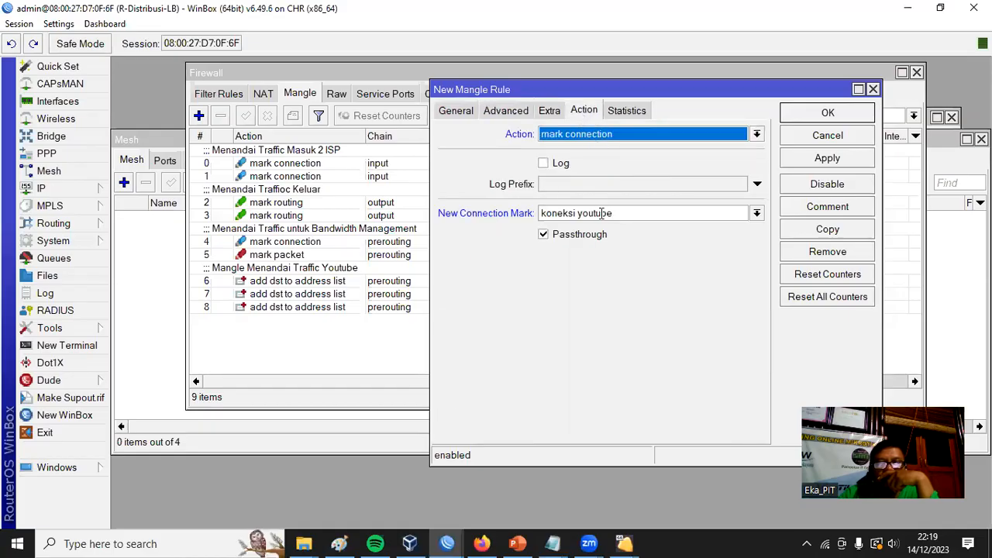
pyautogui.click(841, 113)
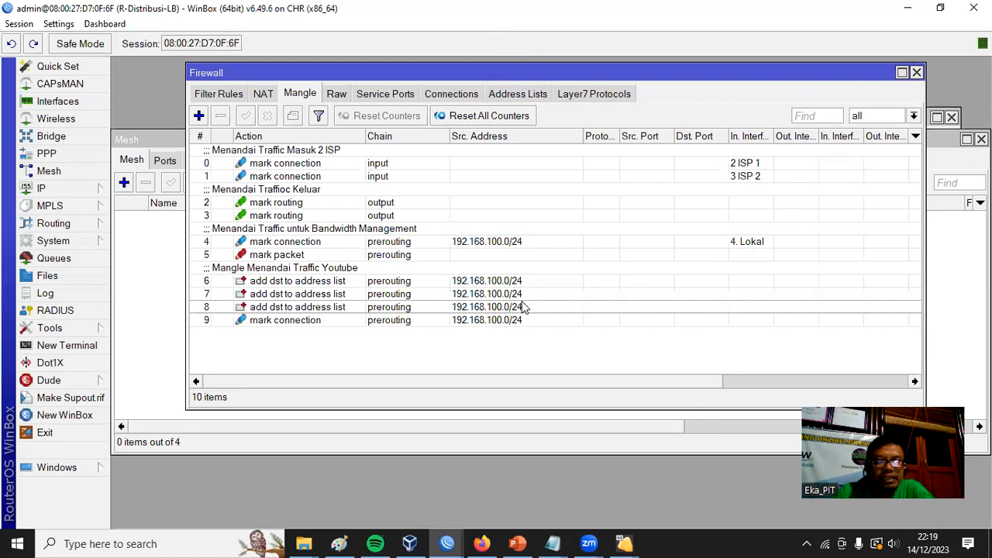
# Enlarge the Firewall window and create another prerouting mangle rule that matches the connection mark "koneksi youtube".
pyautogui.moveTo(549, 408); pyautogui.dragTo(549, 442)
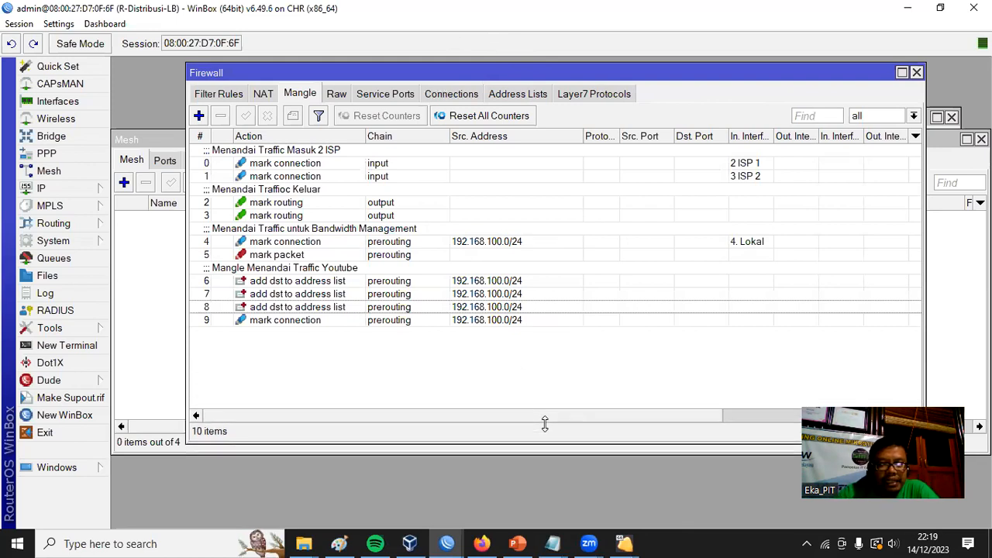
pyautogui.click(197, 115)
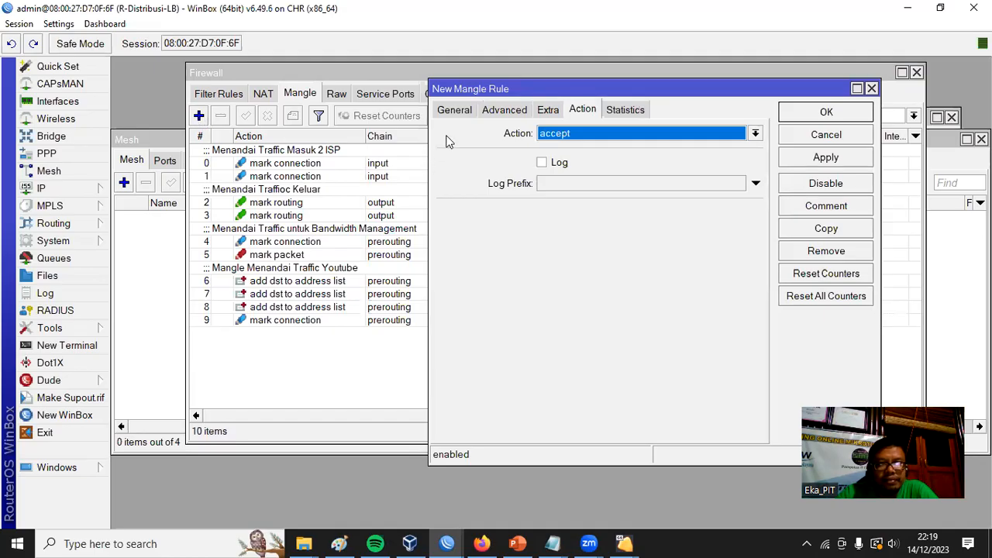
pyautogui.click(454, 111)
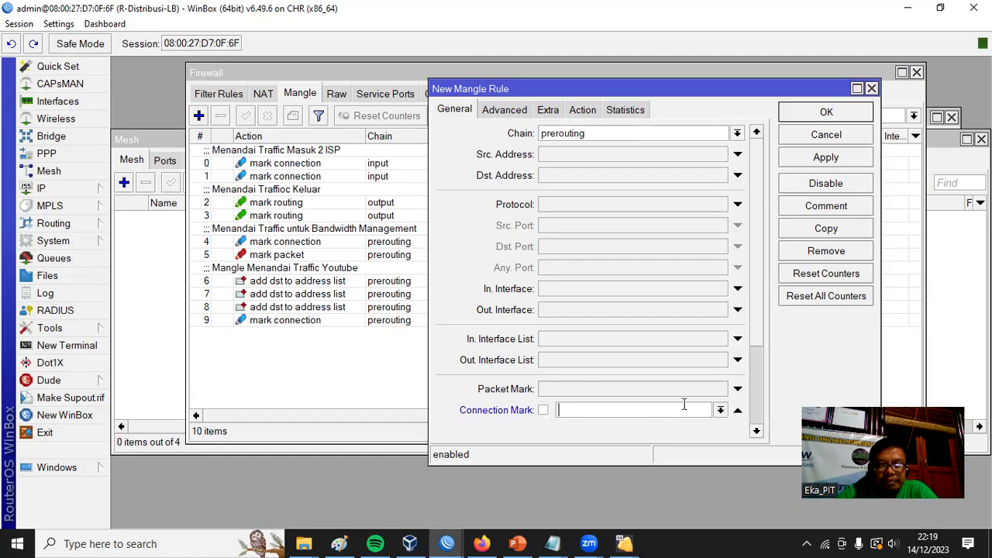
pyautogui.click(719, 411)
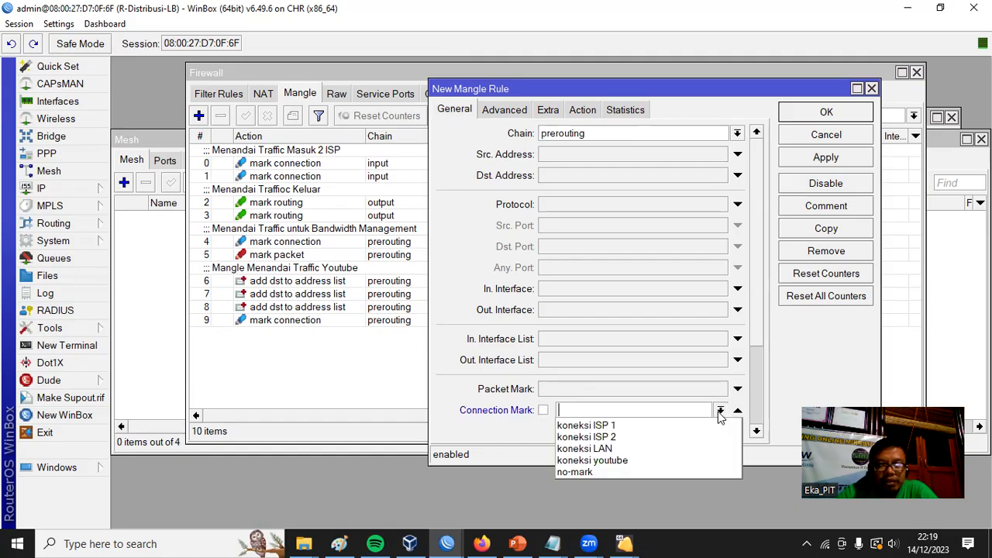
pyautogui.click(667, 461)
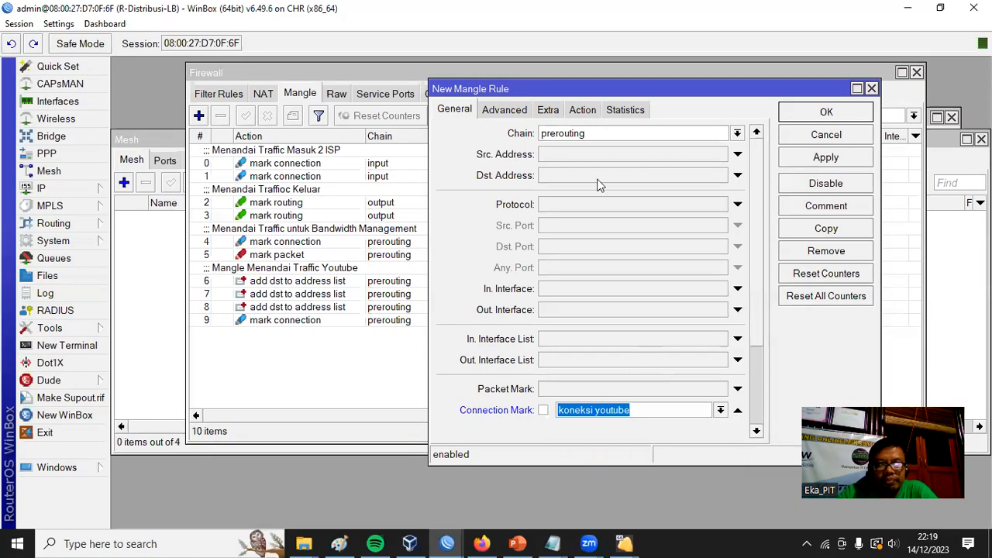
# Set the new rule's action to mark packet with the new packet mark "paket bw youtube" and turn off Passthrough.
pyautogui.click(583, 110)
pyautogui.click(755, 133)
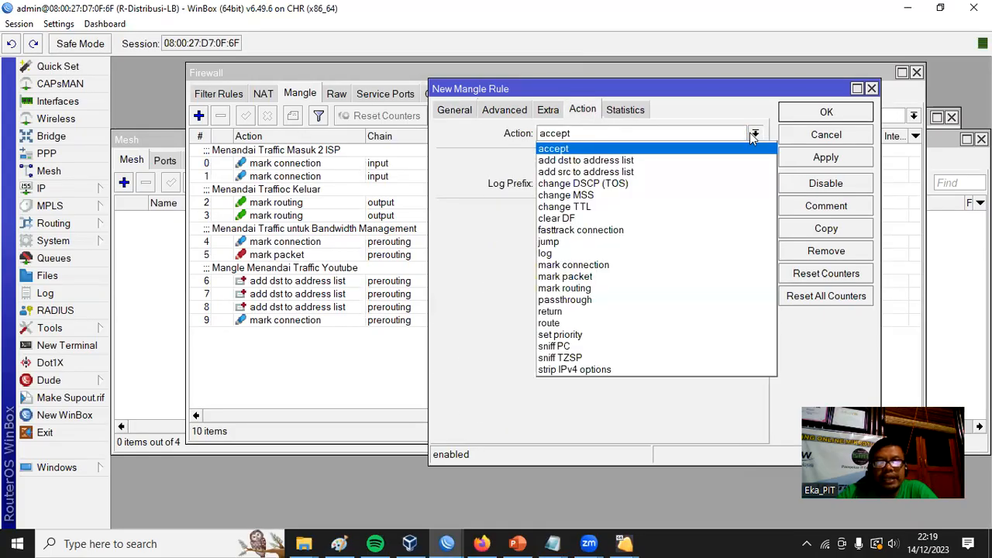
pyautogui.click(645, 279)
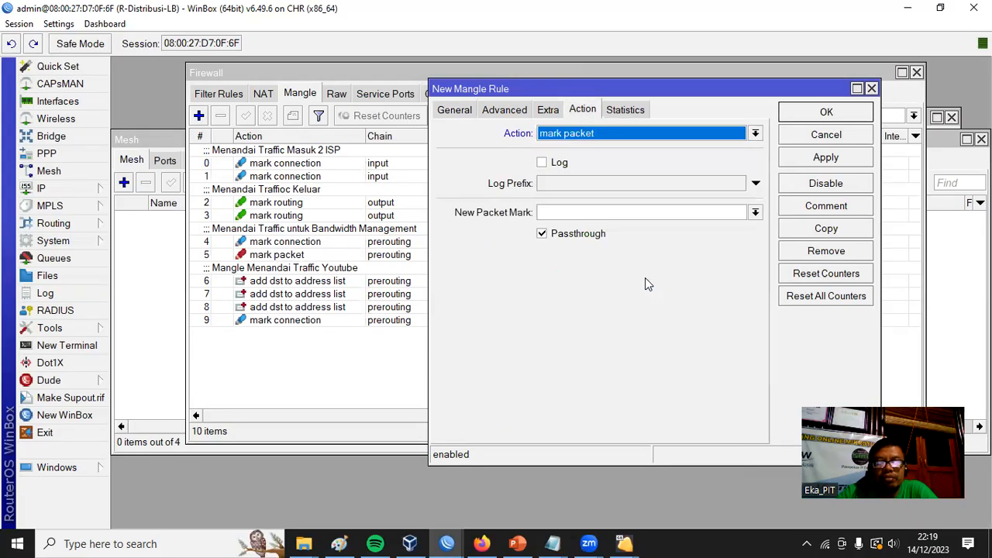
pyautogui.click(603, 212)
pyautogui.write('paket')
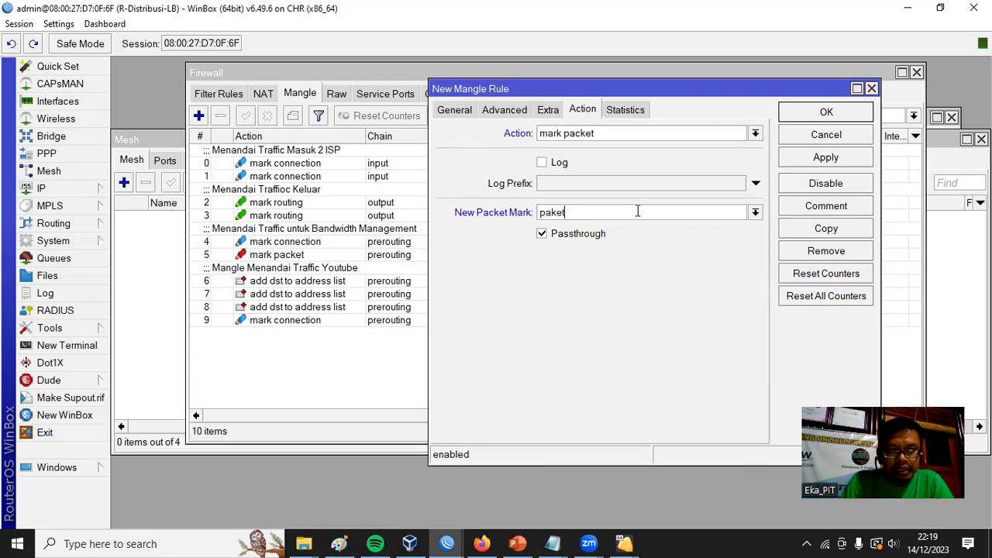
pyautogui.write(' bw yo')
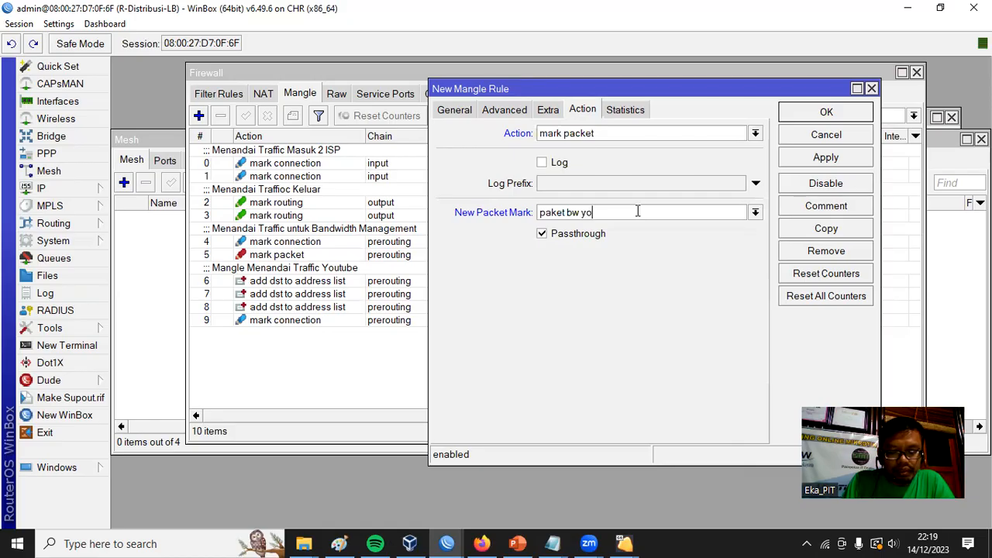
pyautogui.write('utube')
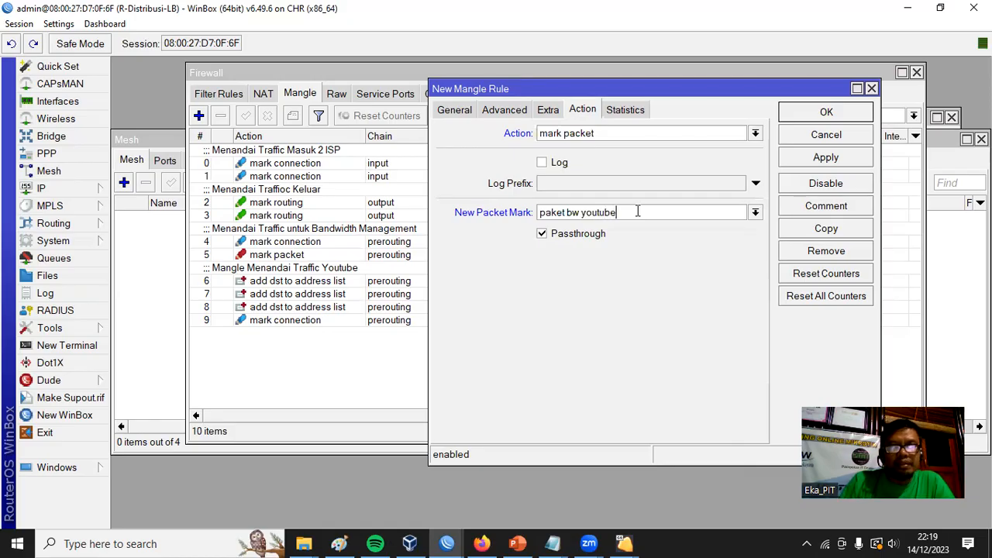
pyautogui.click(578, 233)
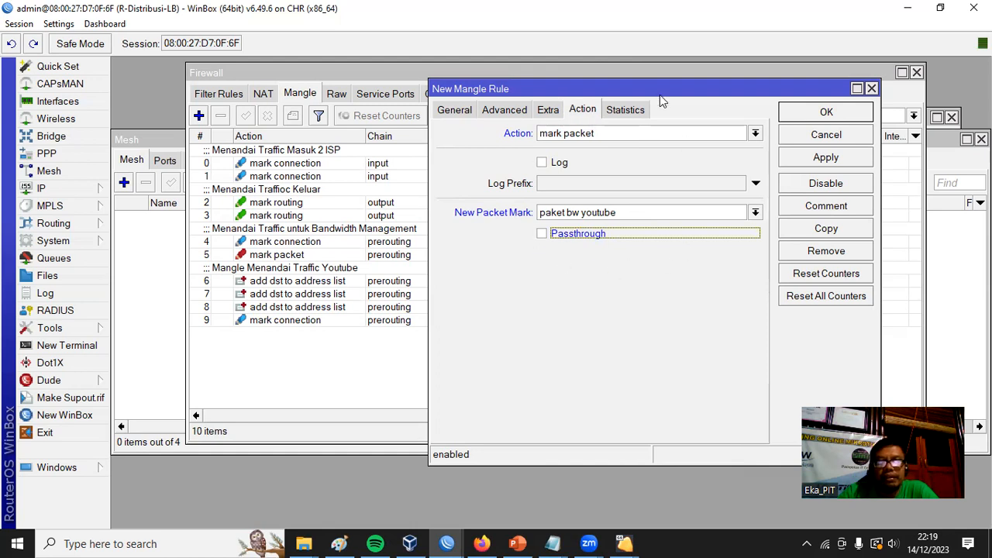
# Recheck the mark packet rule's chain, connection mark, advanced and action settings, and save the rule.
pyautogui.click(454, 110)
pyautogui.doubleClick(598, 132)
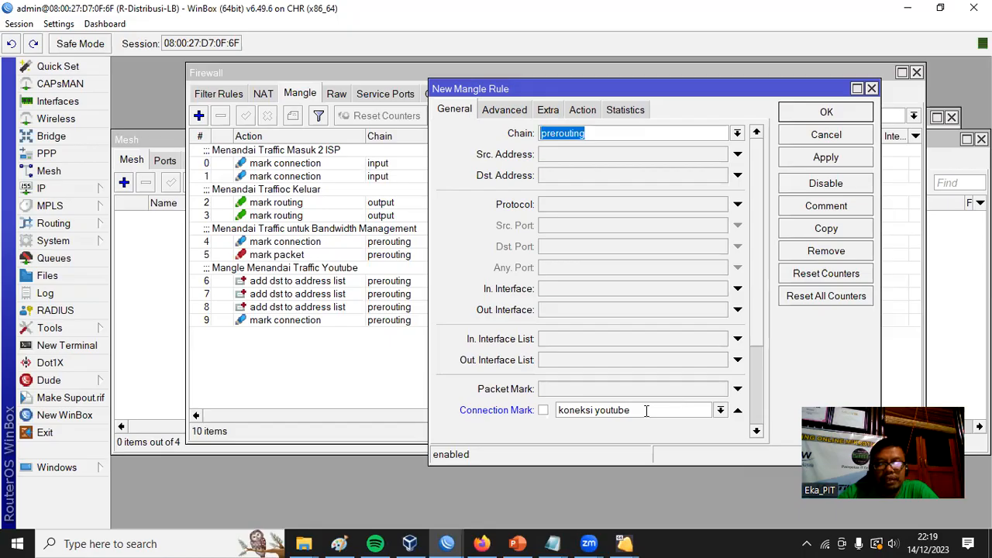
pyautogui.moveTo(647, 411); pyautogui.dragTo(556, 411)
pyautogui.click(504, 111)
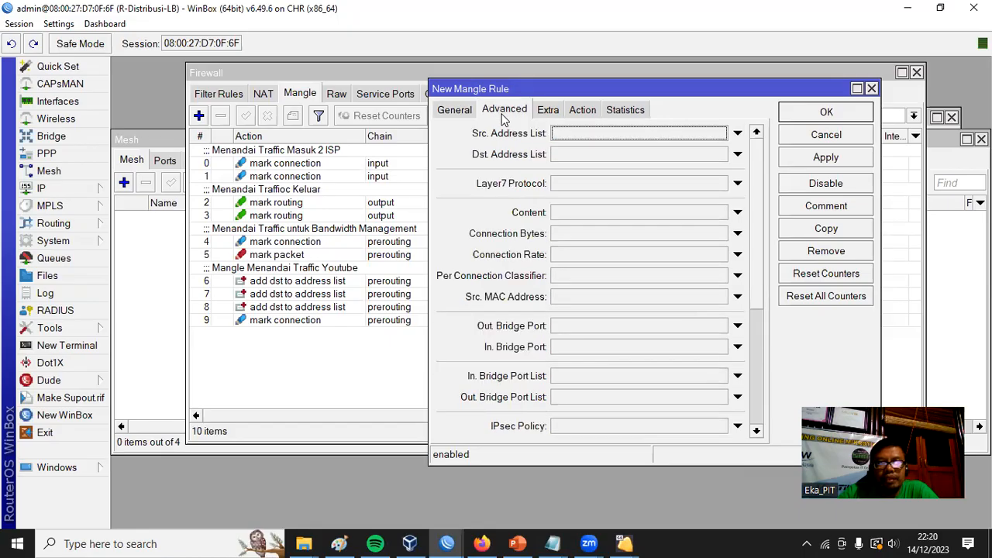
pyautogui.click(582, 111)
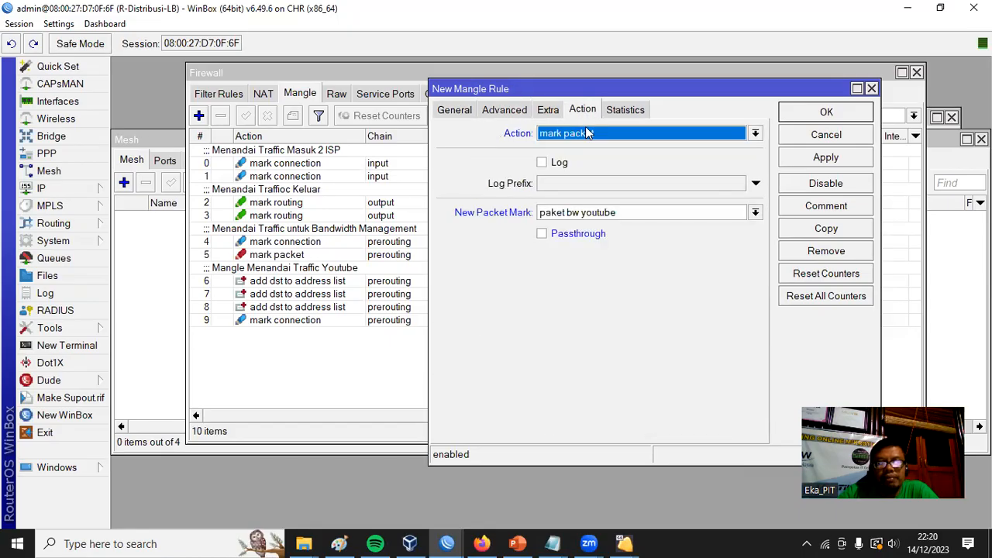
pyautogui.click(836, 116)
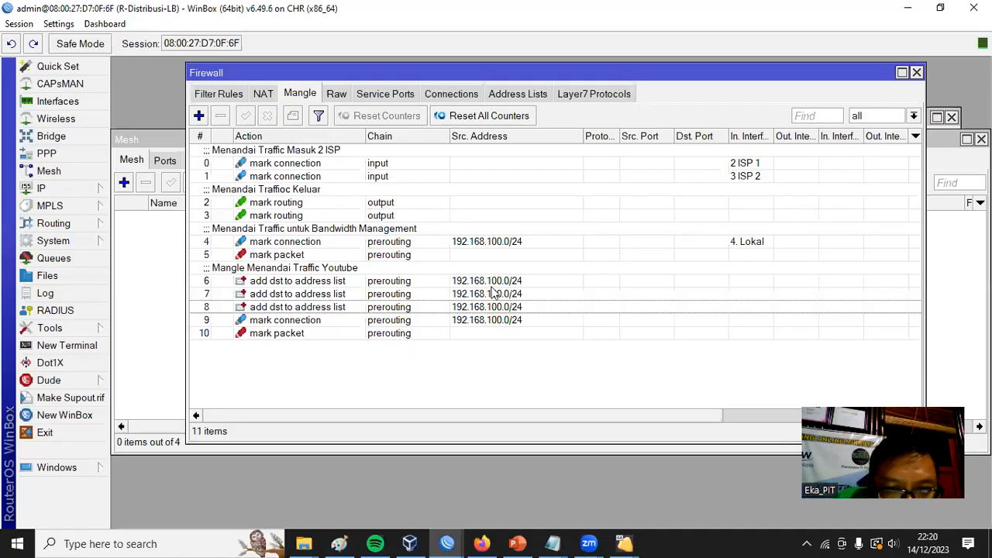
# Check the byte and packet counters of the YouTube mangle rules and the firewall's address lists for captured traffic.
pyautogui.moveTo(372, 416); pyautogui.dragTo(672, 426)
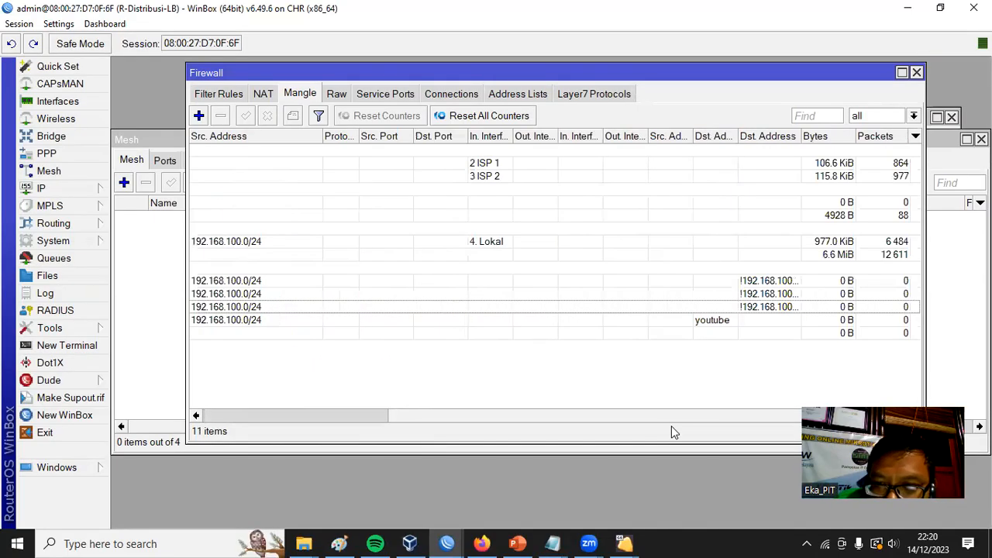
pyautogui.click(853, 308)
pyautogui.moveTo(663, 422); pyautogui.dragTo(432, 411)
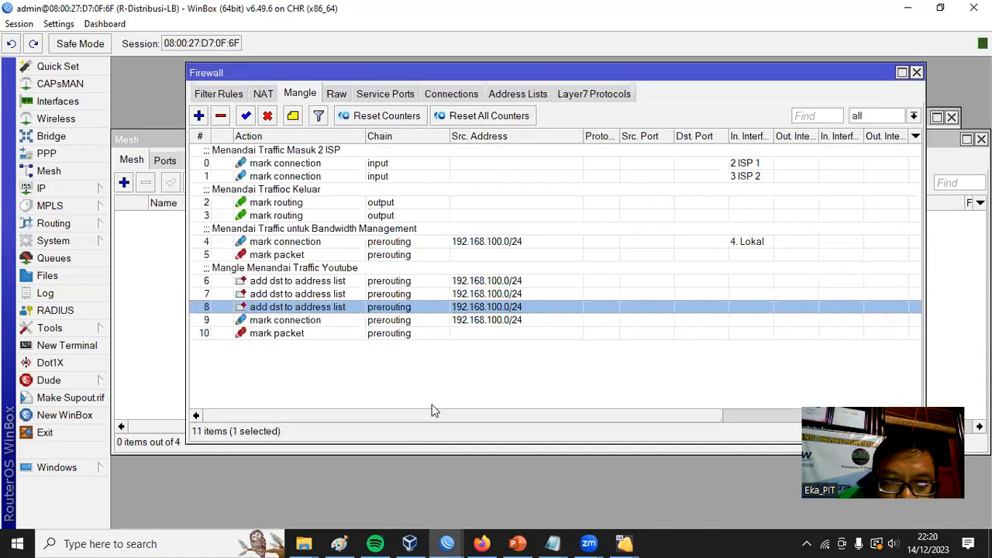
pyautogui.click(508, 286)
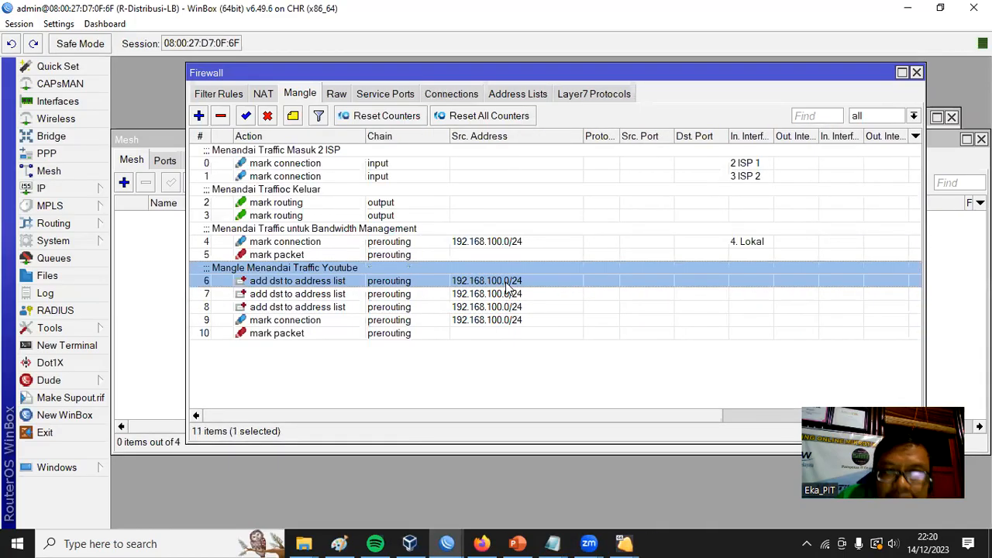
pyautogui.click(520, 96)
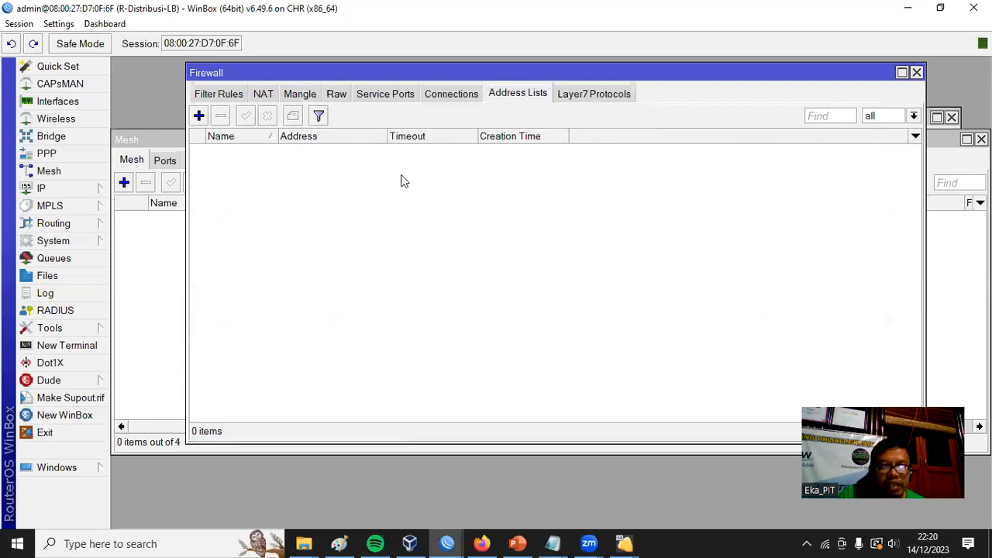
pyautogui.click(223, 93)
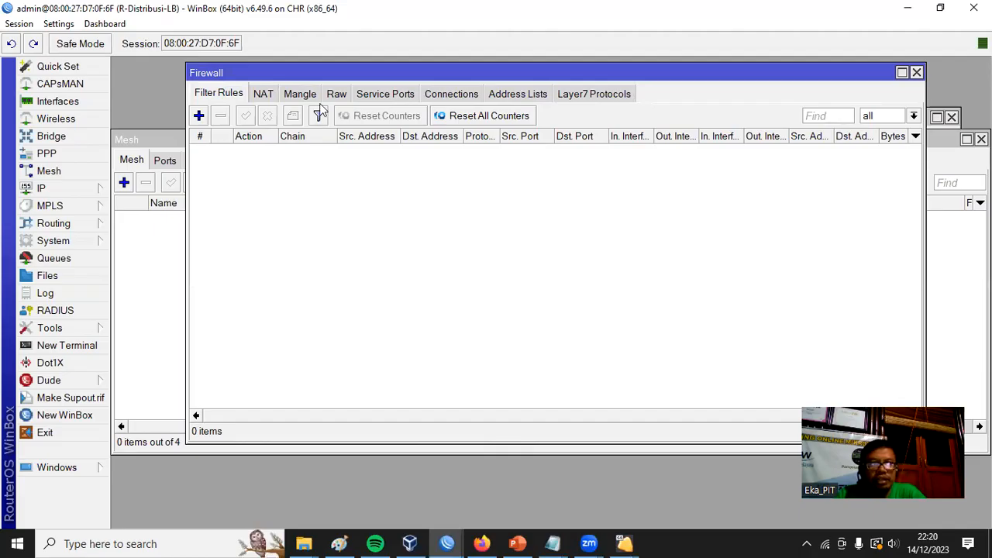
pyautogui.click(301, 94)
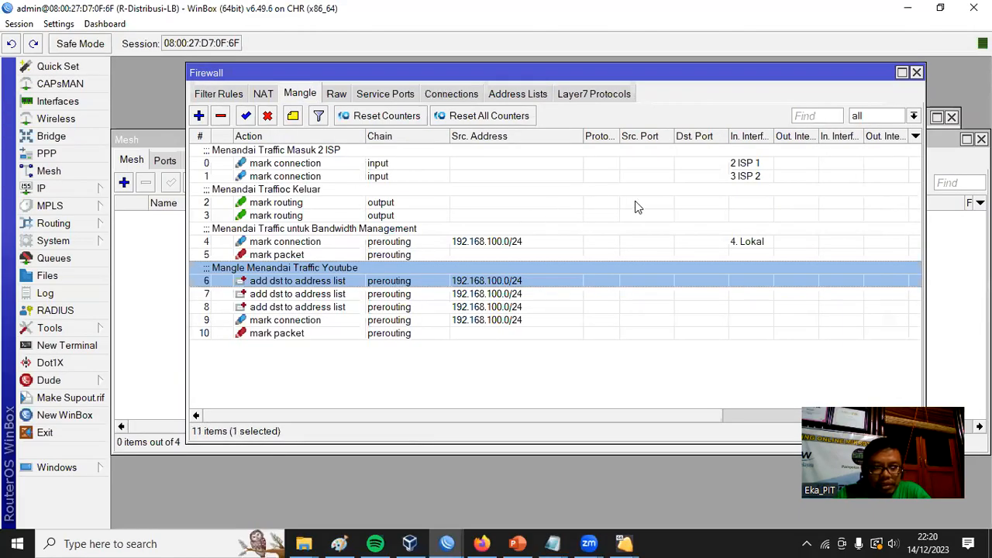
# Switch to the windows 7 client virtual machine in VirtualBox and close its old command prompt window.
pyautogui.click(409, 544)
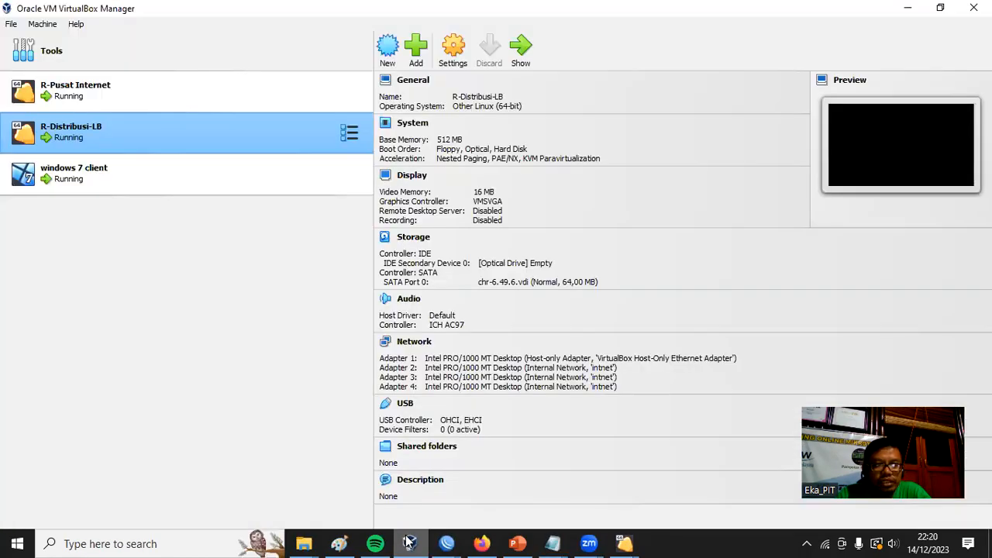
pyautogui.click(522, 54)
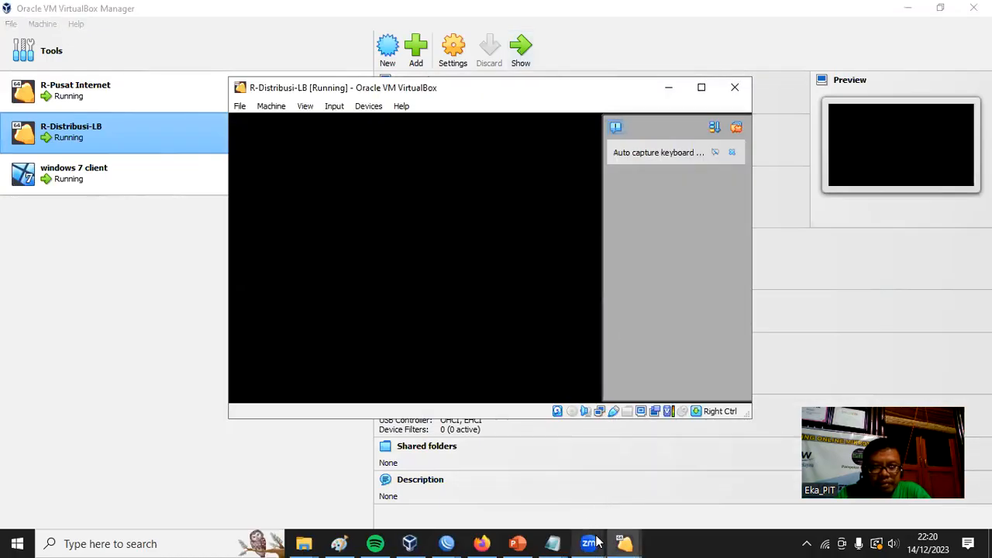
pyautogui.click(624, 544)
pyautogui.click(772, 508)
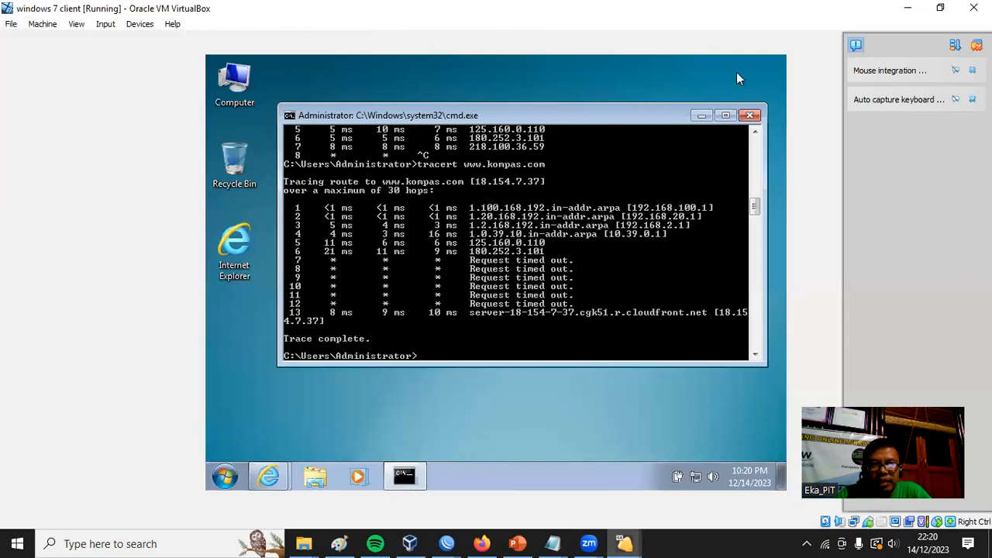
pyautogui.click(751, 116)
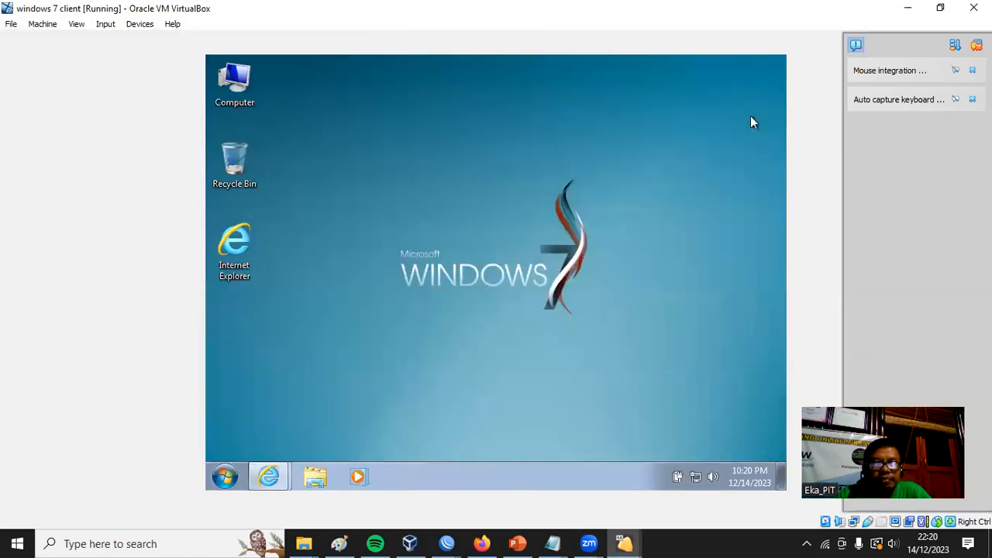
# Open a new command prompt on the Windows 7 client and ping youtube.com.
pyautogui.click(225, 477)
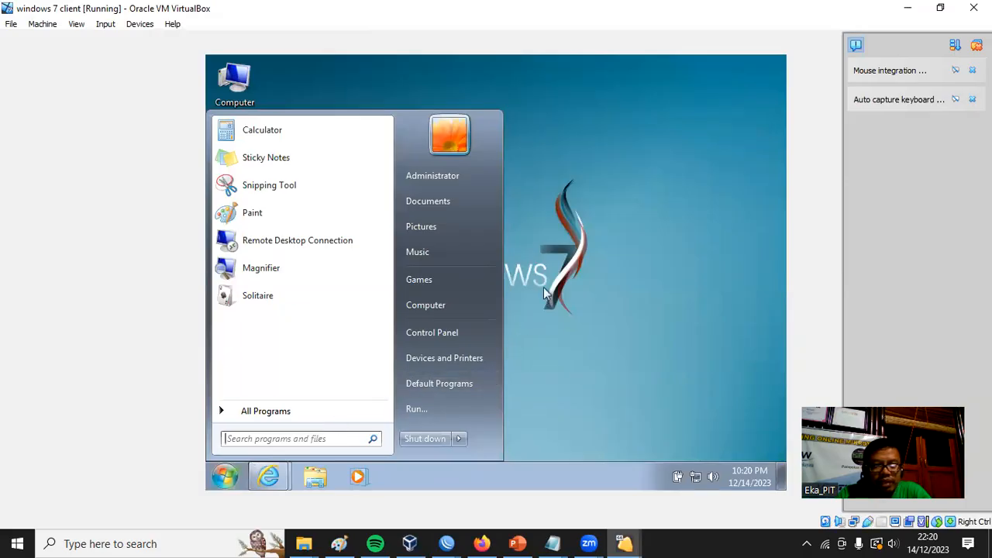
pyautogui.write('cmd')
pyautogui.press('Return')
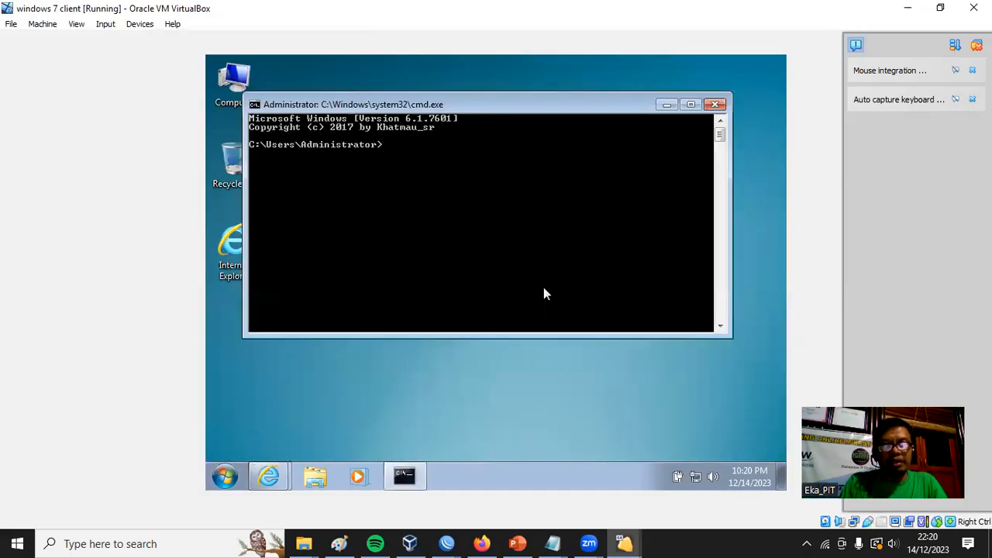
pyautogui.write('ping ')
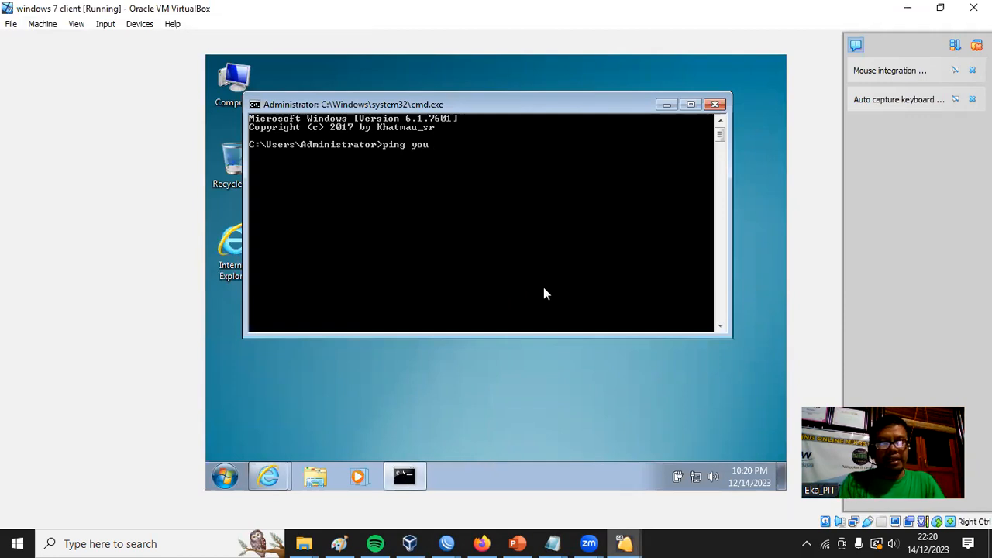
pyautogui.write('youtube.com')
pyautogui.press('Return')
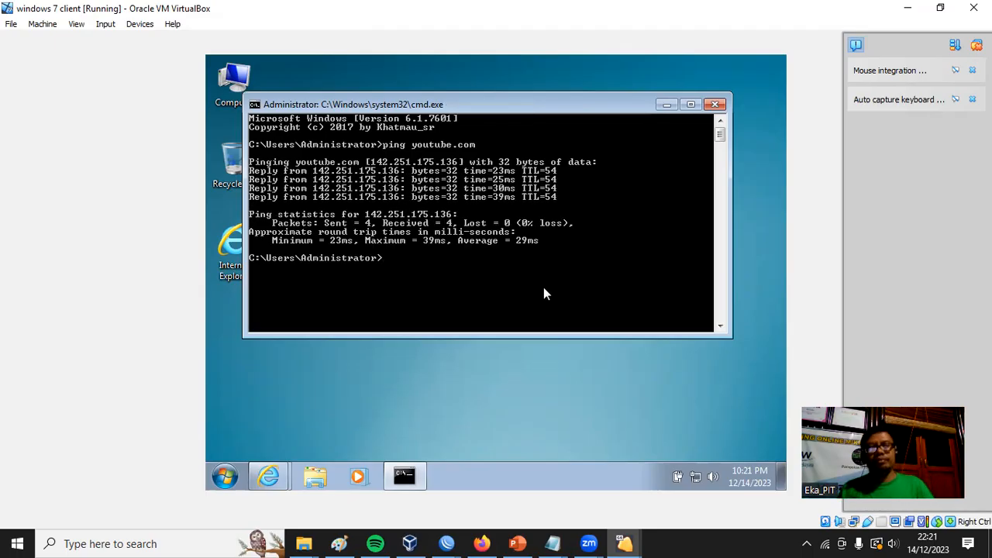
# Ping googlevideo.com from the client's command prompt and look back over the output of both pings.
pyautogui.write('ping')
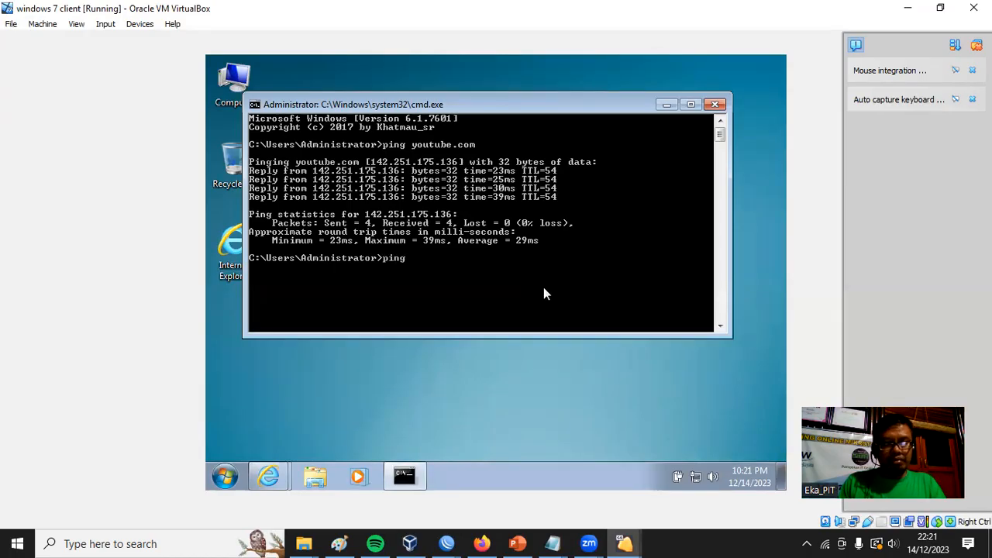
pyautogui.write(' google')
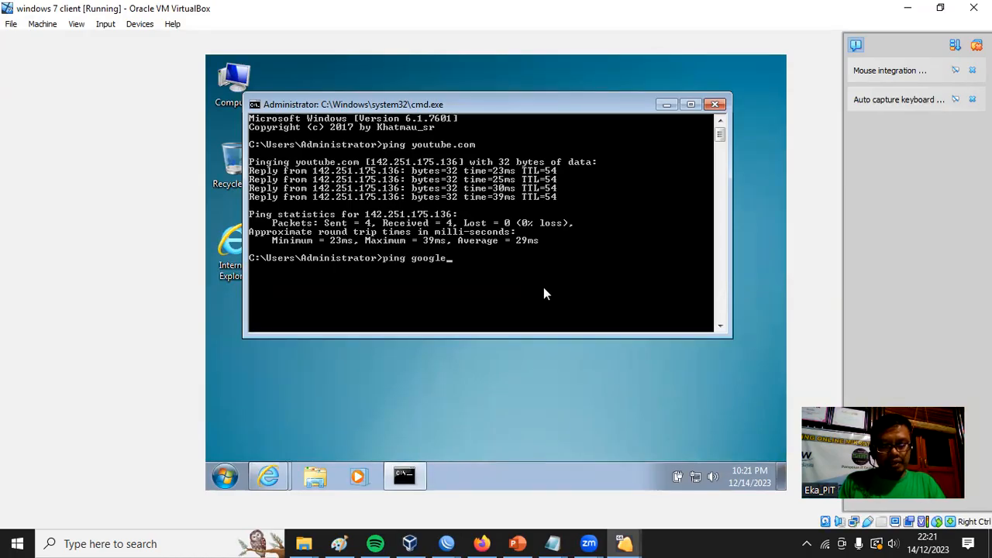
pyautogui.write('video.com')
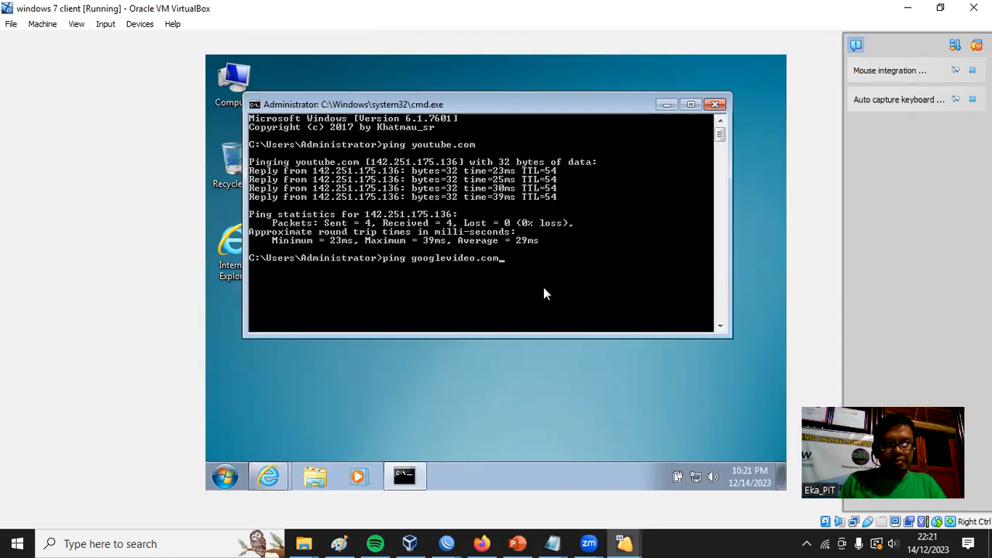
pyautogui.press('Return')
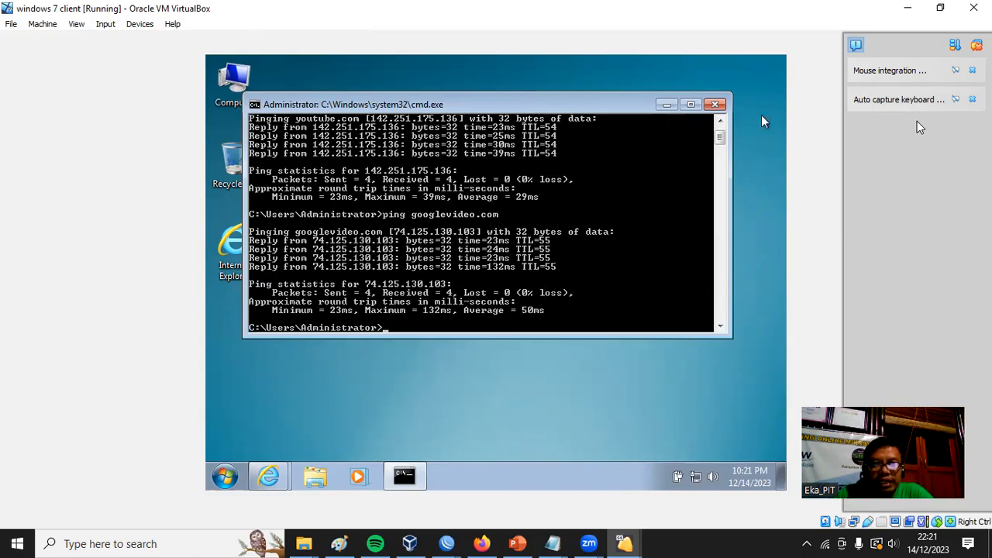
pyautogui.moveTo(720, 135); pyautogui.dragTo(716, 128)
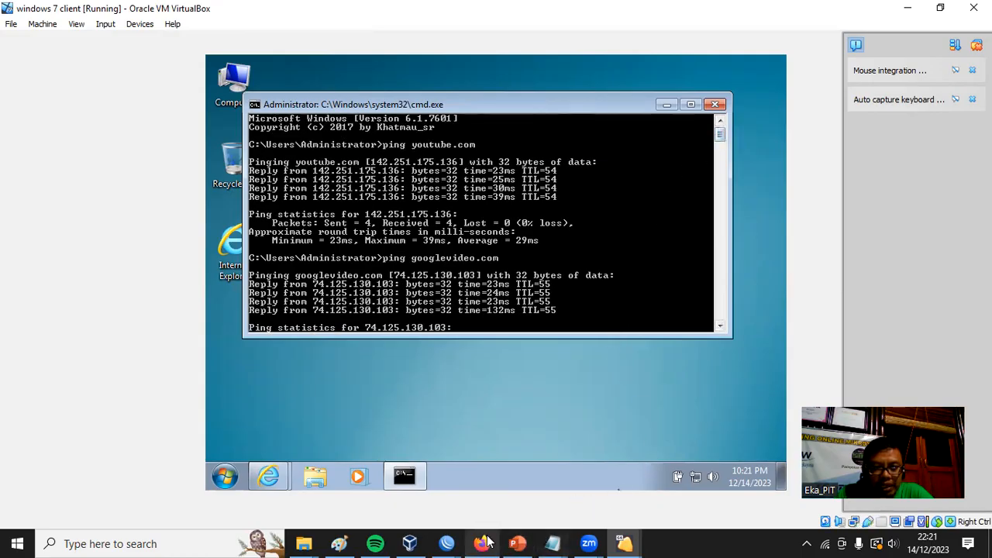
# Switch back to the R-Distribusi-LB session in WinBox and check the firewall's address lists for YouTube entries.
pyautogui.moveTo(514, 543)
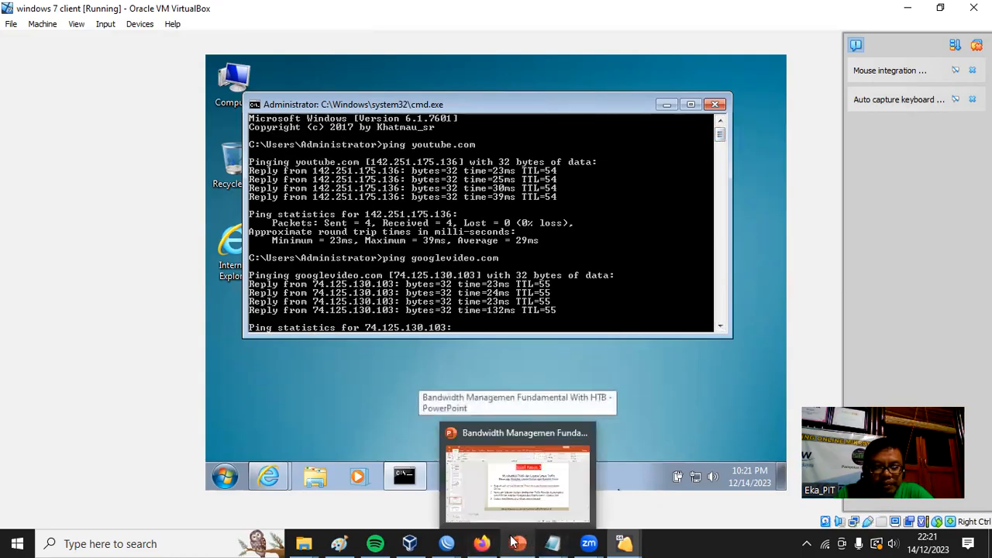
pyautogui.moveTo(456, 543)
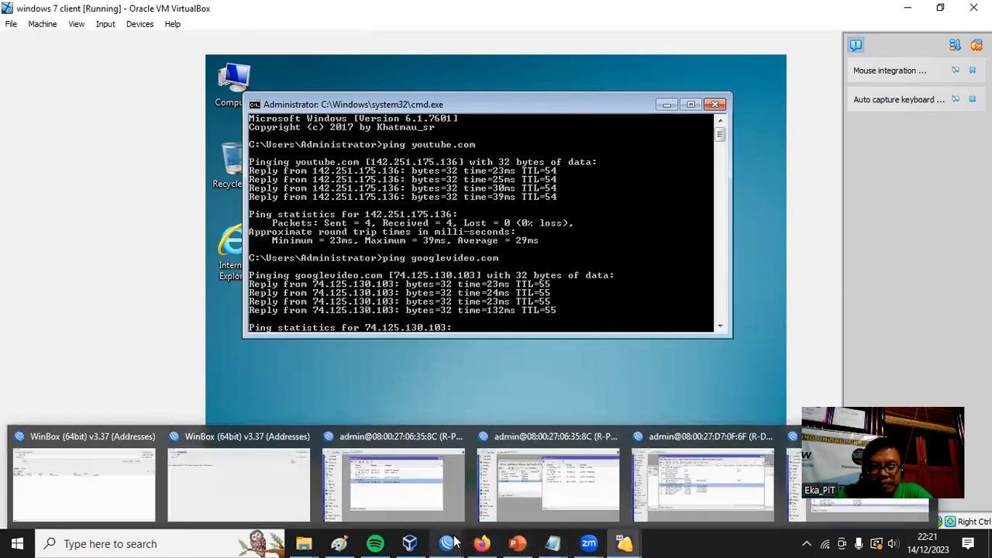
pyautogui.click(706, 495)
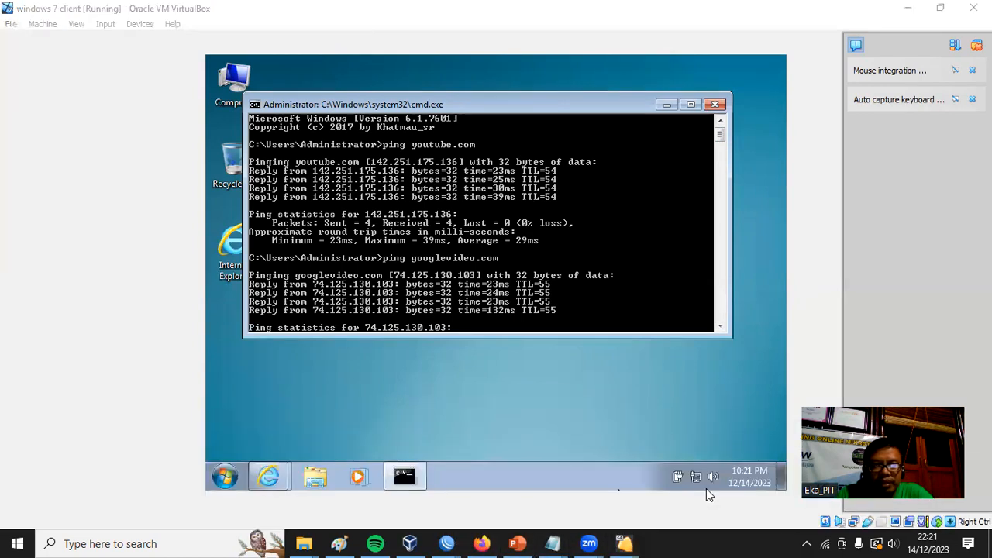
pyautogui.moveTo(456, 543)
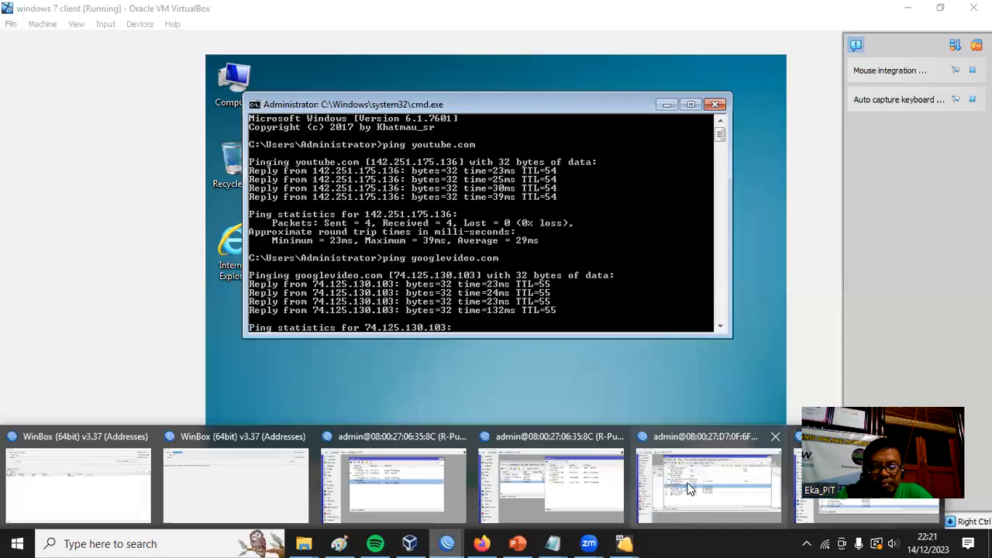
pyautogui.click(687, 488)
pyautogui.click(521, 97)
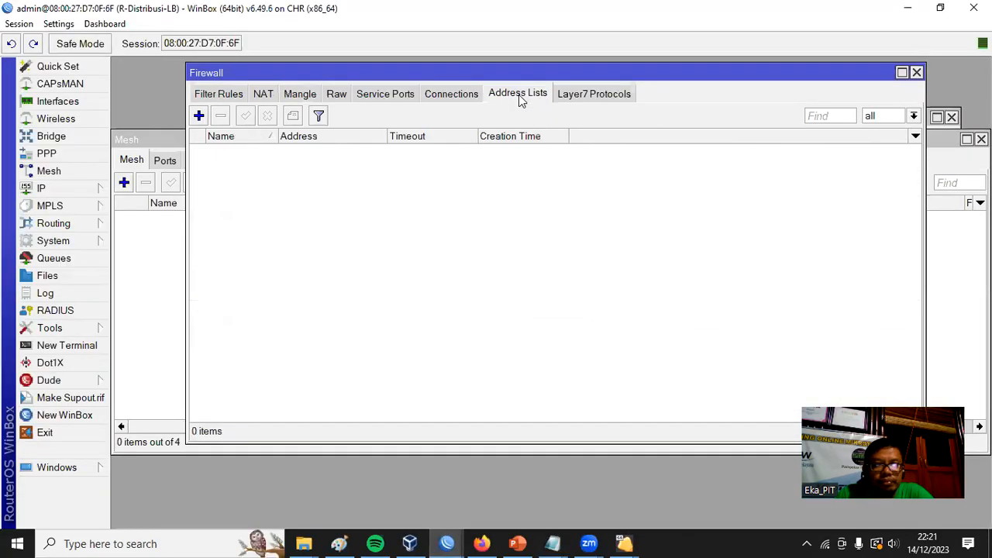
pyautogui.click(385, 94)
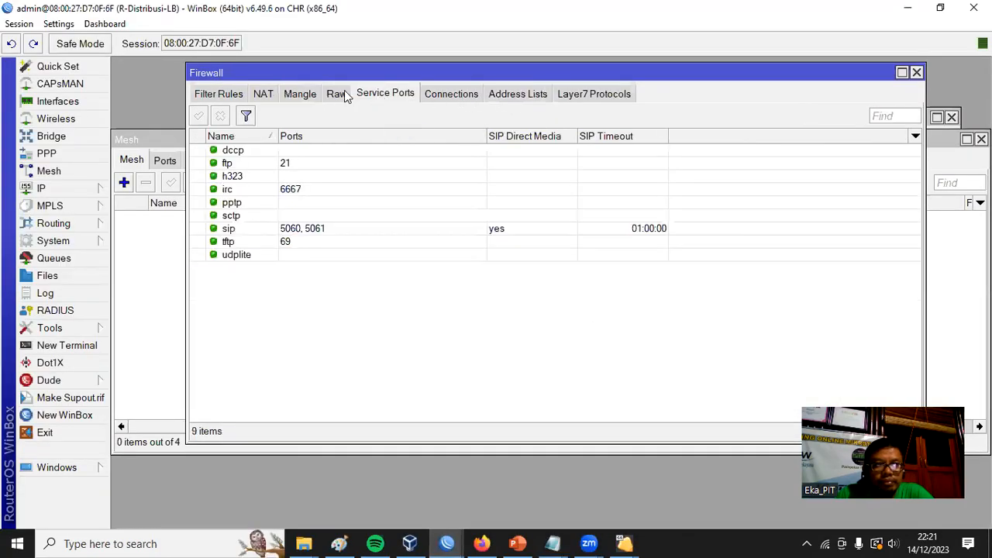
# Review the YouTube marking rules in the firewall's mangle list on R-Distribusi-LB.
pyautogui.click(333, 94)
pyautogui.click(303, 94)
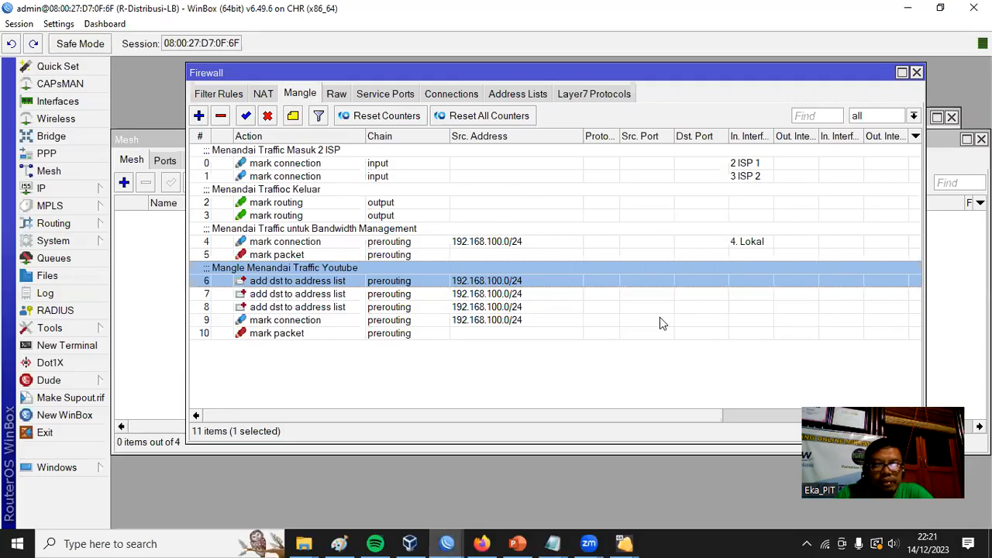
pyautogui.moveTo(576, 416); pyautogui.dragTo(466, 418)
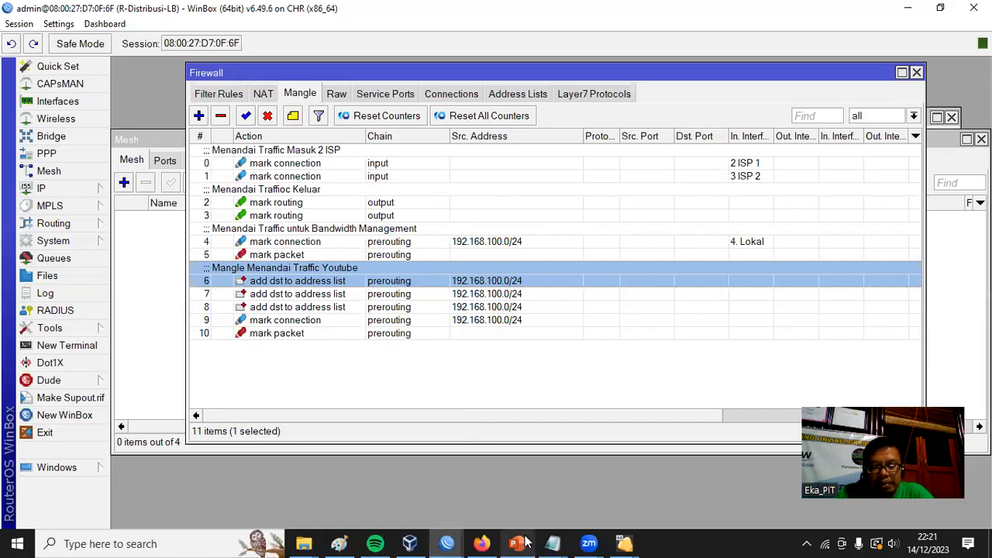
# Switch to the windows 7 client virtual machine, close its command prompt and open Internet Explorer.
pyautogui.moveTo(525, 542)
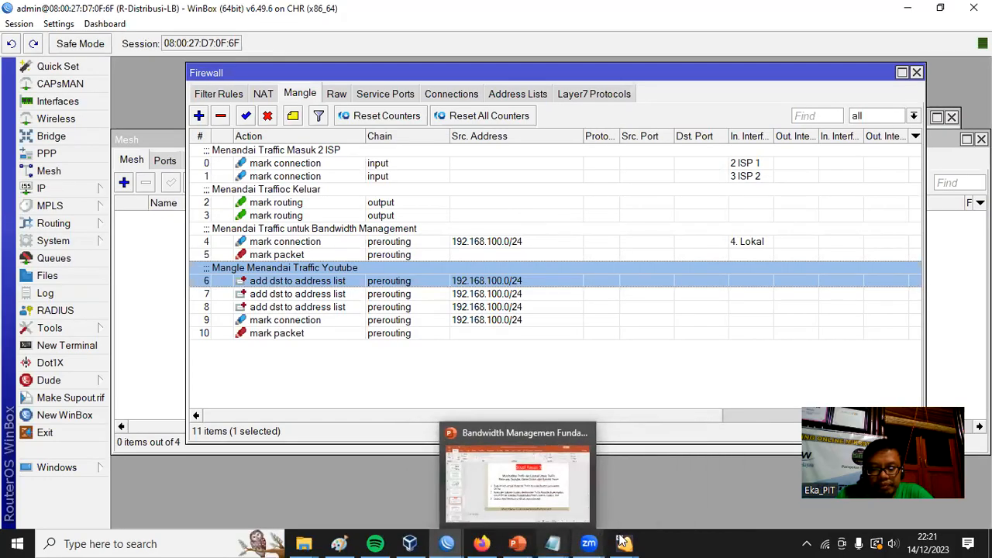
pyautogui.moveTo(625, 543)
pyautogui.click(764, 477)
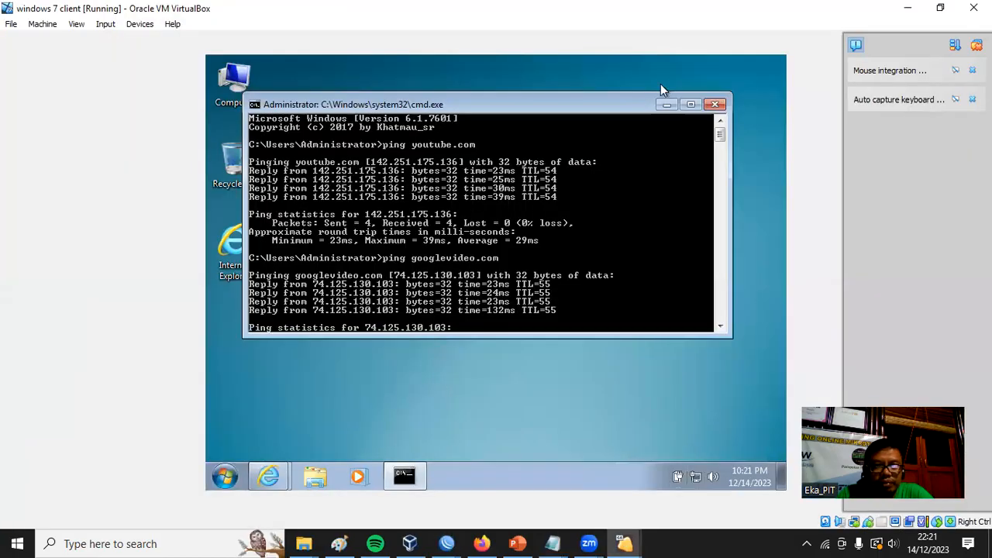
pyautogui.click(713, 103)
pyautogui.doubleClick(233, 248)
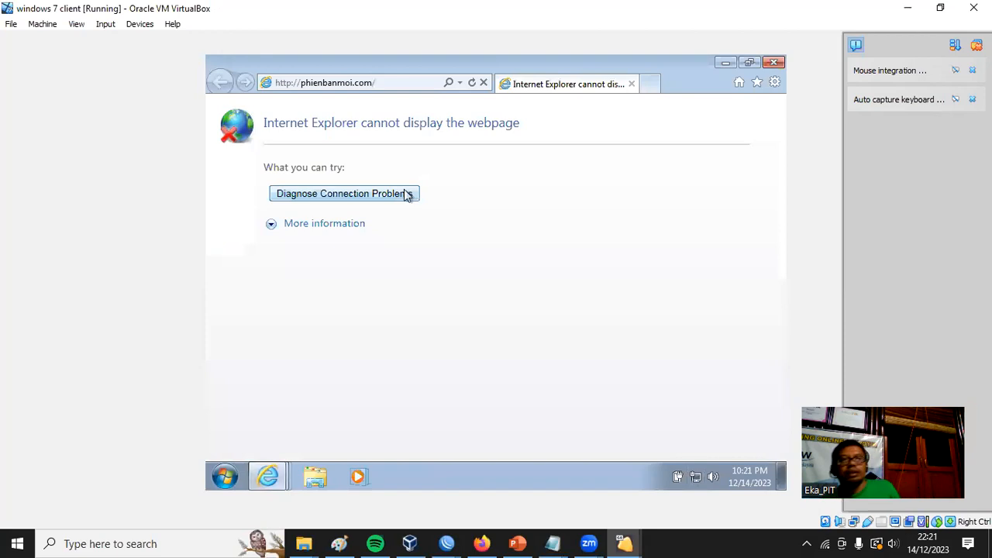
# Load youtube.com in the client's Internet Explorer and follow the Opera link on its browser update page.
pyautogui.click(397, 79)
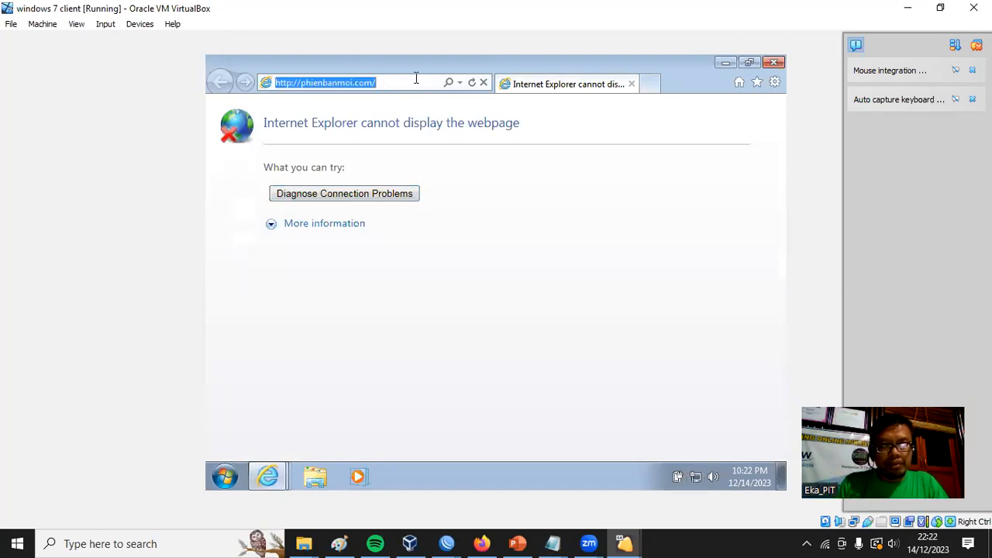
pyautogui.write('you')
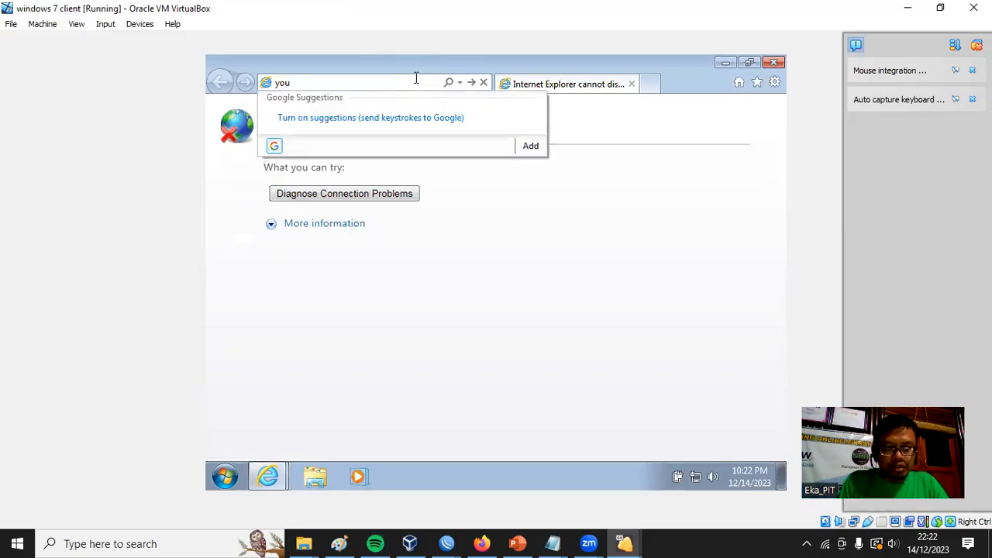
pyautogui.write('tube.co')
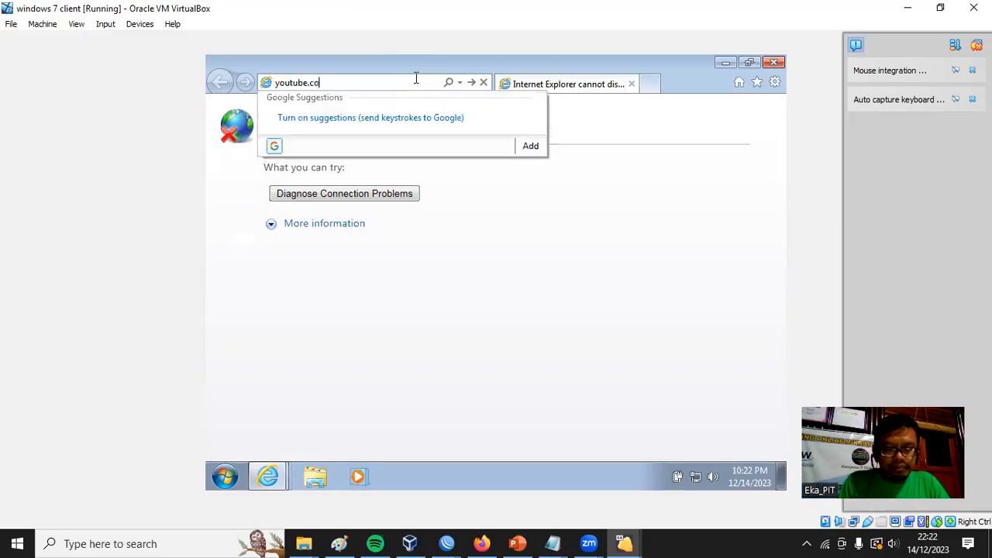
pyautogui.write('m')
pyautogui.press('Return')
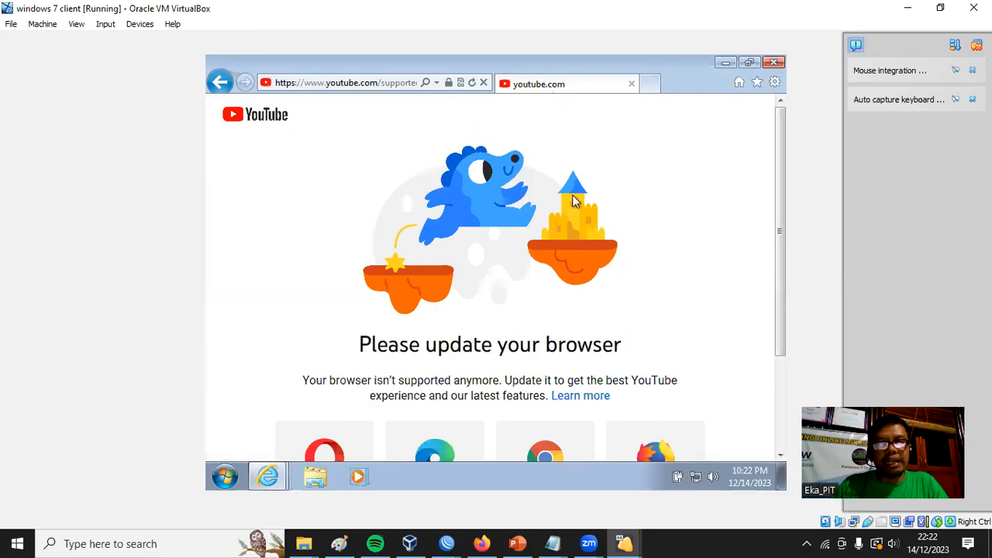
pyautogui.scroll(-3, 574, 195)
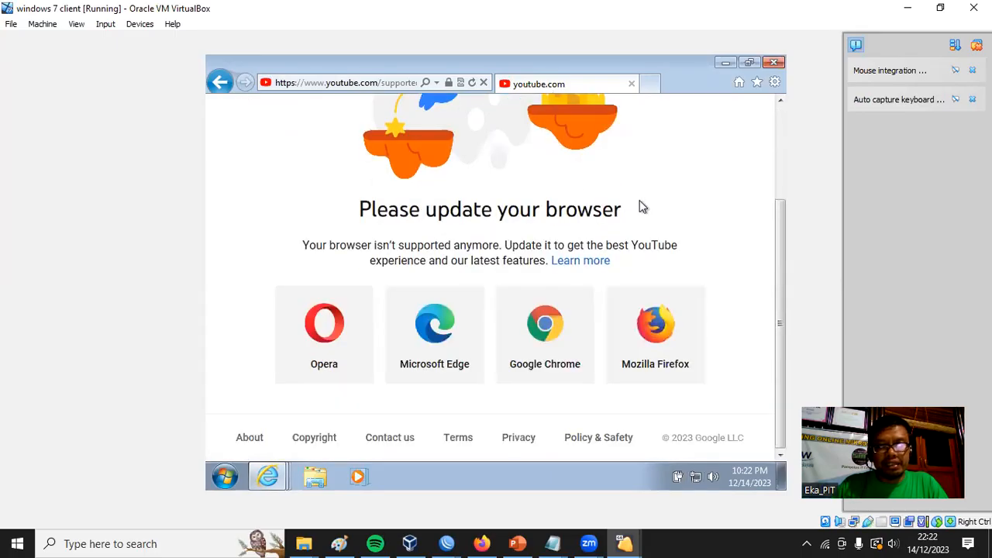
pyautogui.click(327, 331)
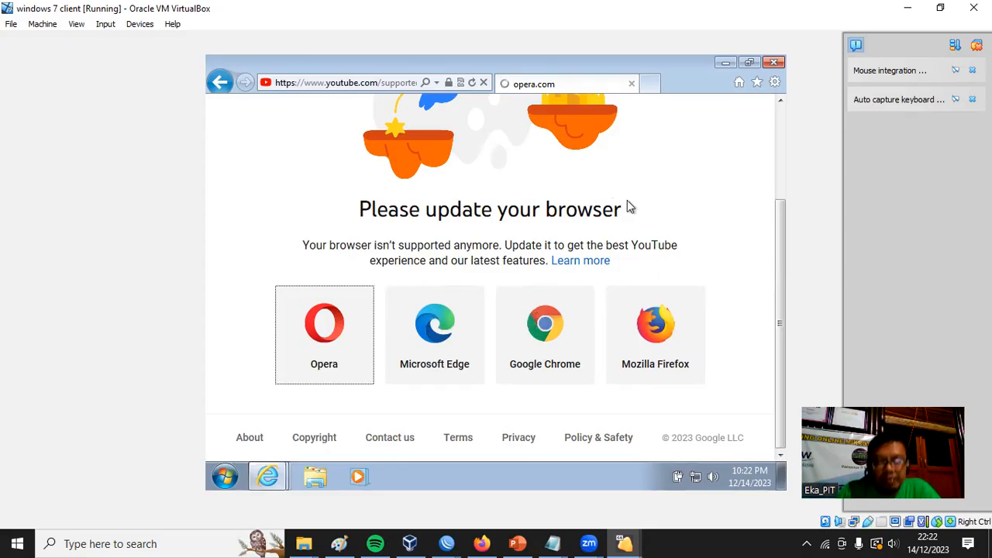
# Switch back to the R-Distribusi-LB session in WinBox and check the mangle rules' byte and packet counters and the address lists.
pyautogui.moveTo(525, 543)
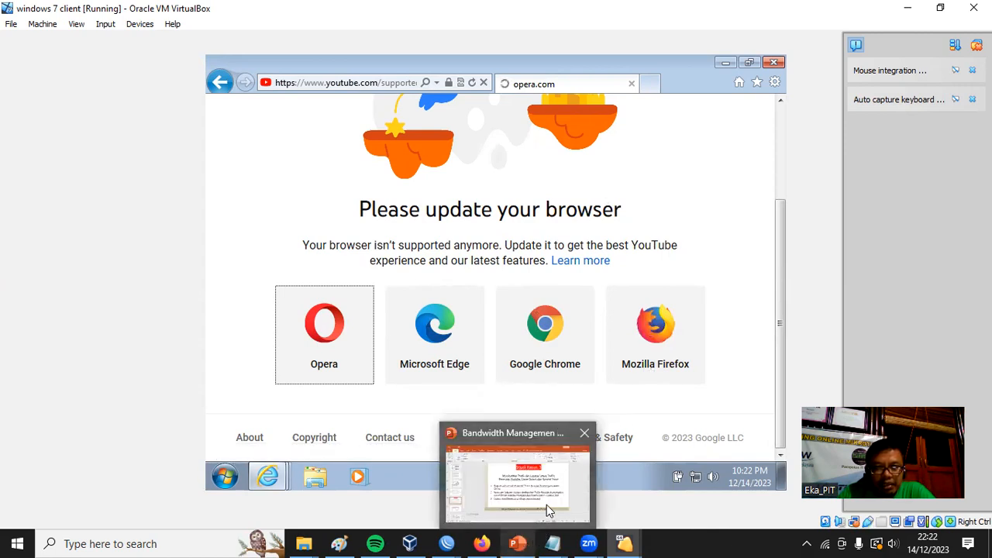
pyautogui.moveTo(457, 542)
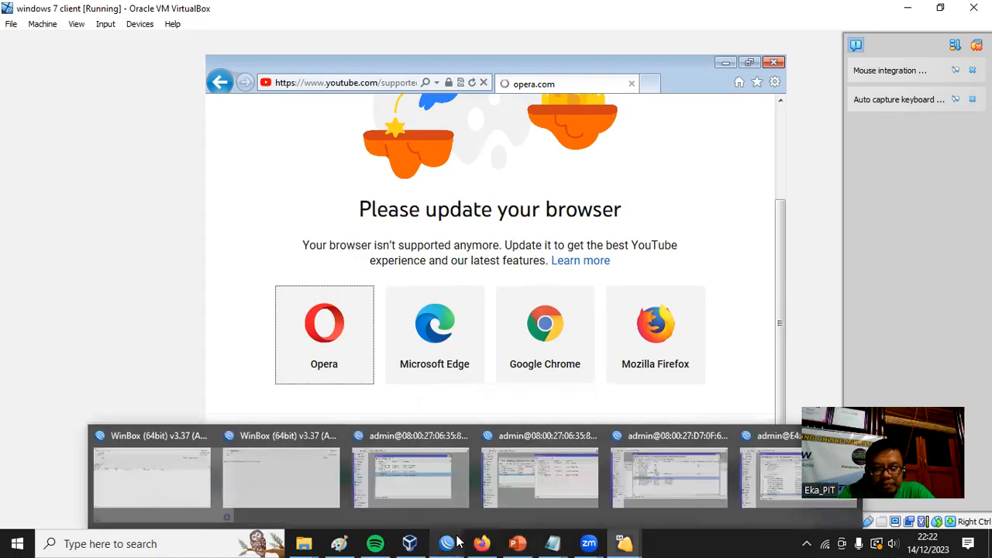
pyautogui.click(696, 496)
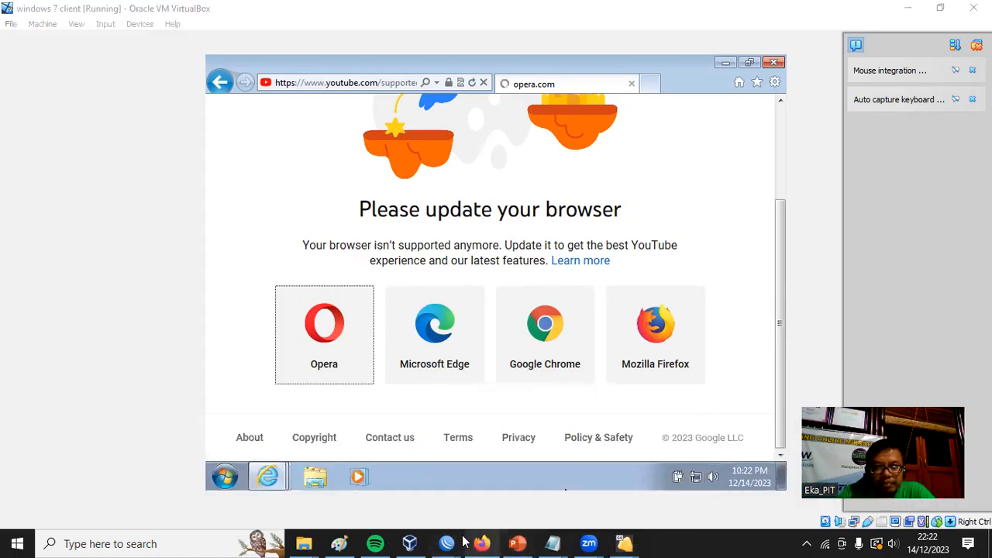
pyautogui.moveTo(459, 543)
pyautogui.click(749, 493)
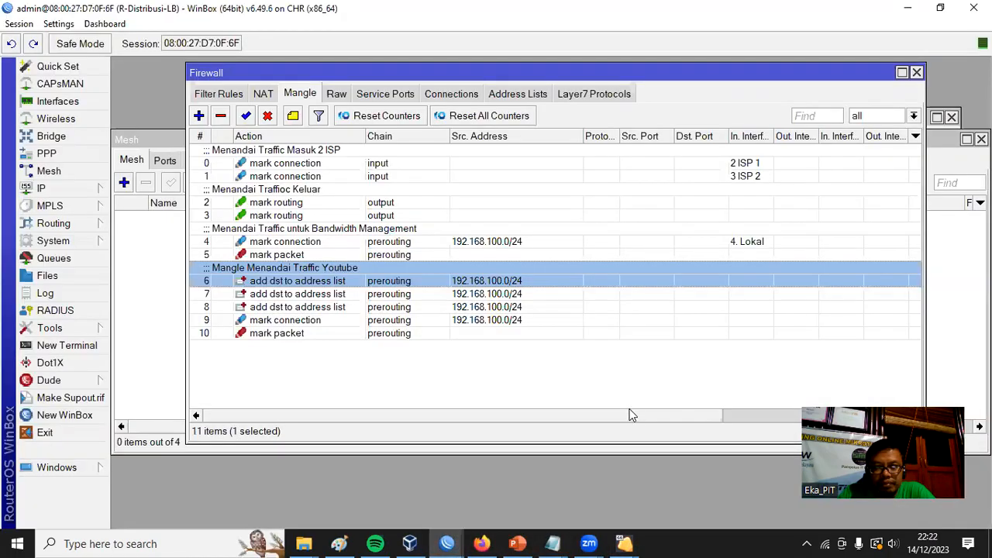
pyautogui.moveTo(629, 415); pyautogui.dragTo(814, 415)
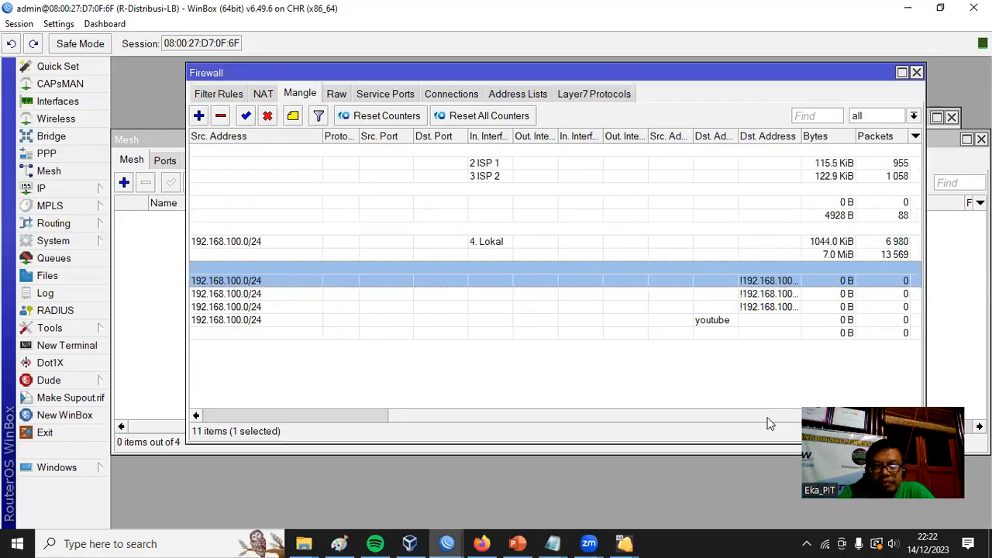
pyautogui.moveTo(765, 416); pyautogui.dragTo(786, 416)
pyautogui.click(532, 99)
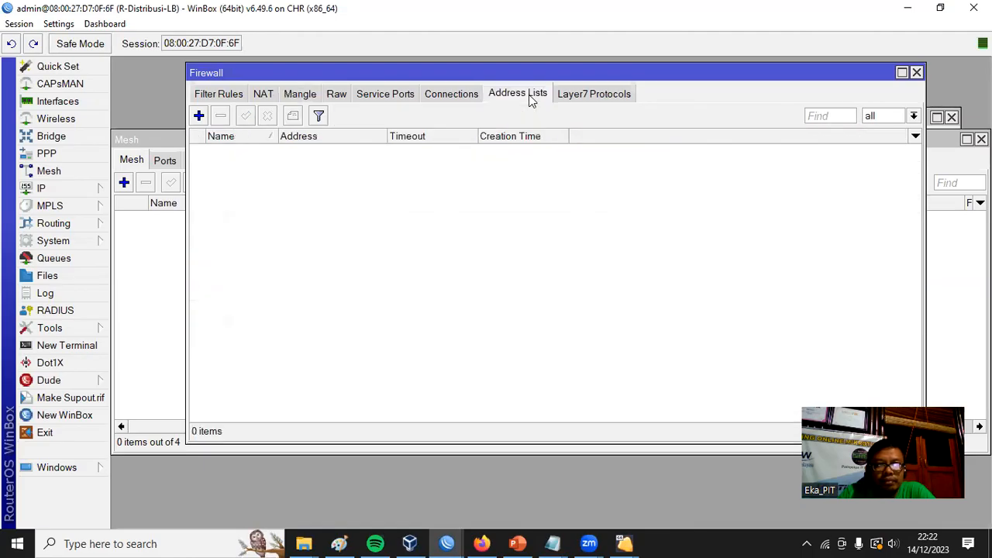
pyautogui.click(229, 96)
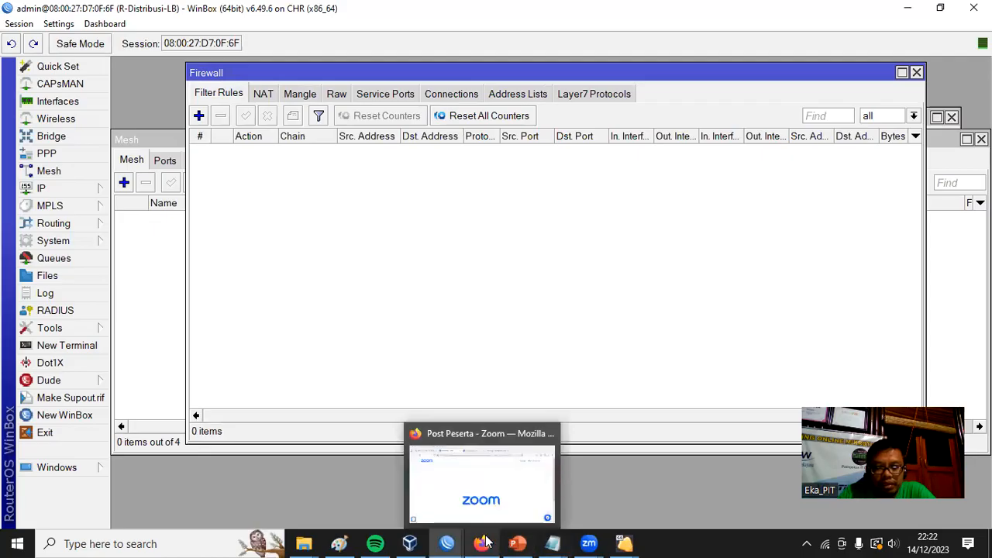
# Switch to the Home router's session in WinBox and browse its firewall address lists.
pyautogui.moveTo(410, 543)
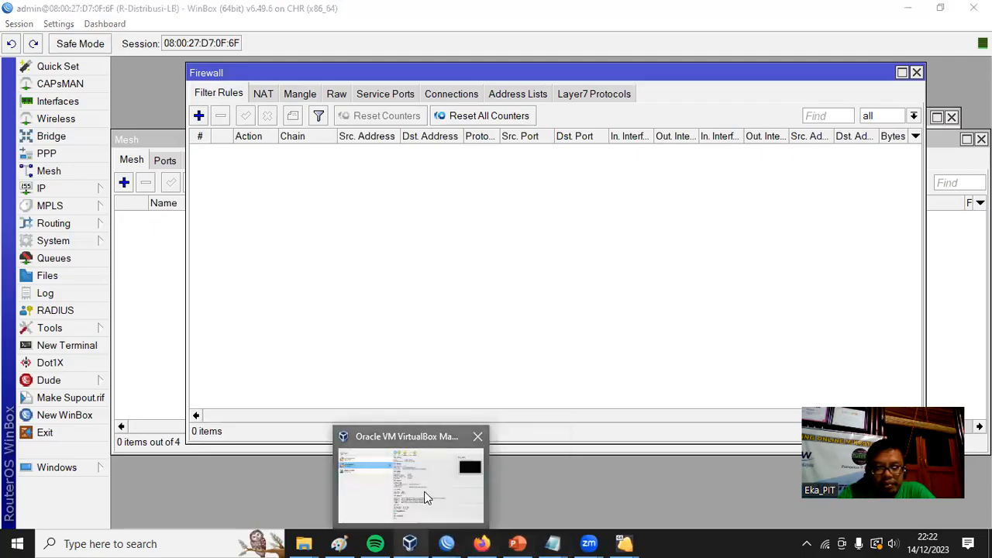
pyautogui.click(425, 497)
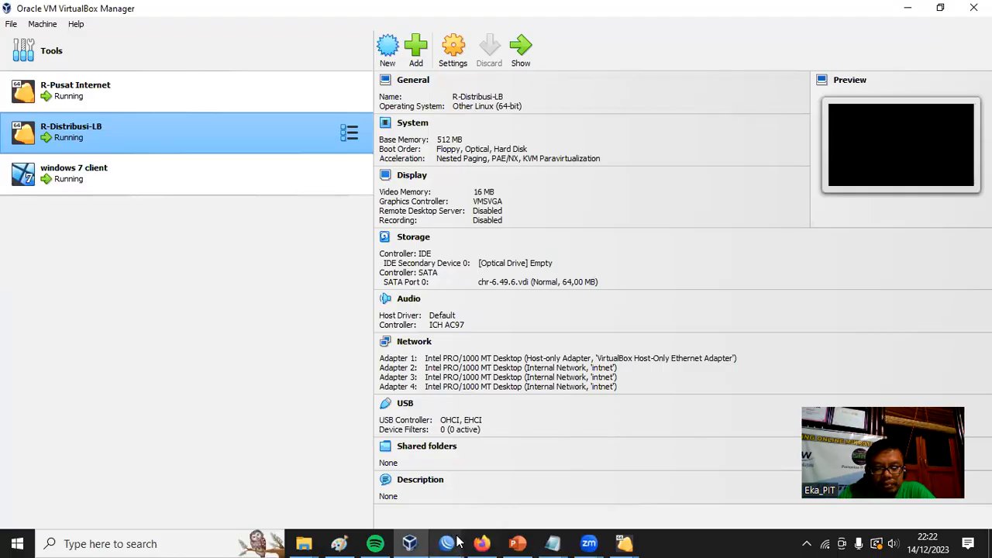
pyautogui.moveTo(458, 541)
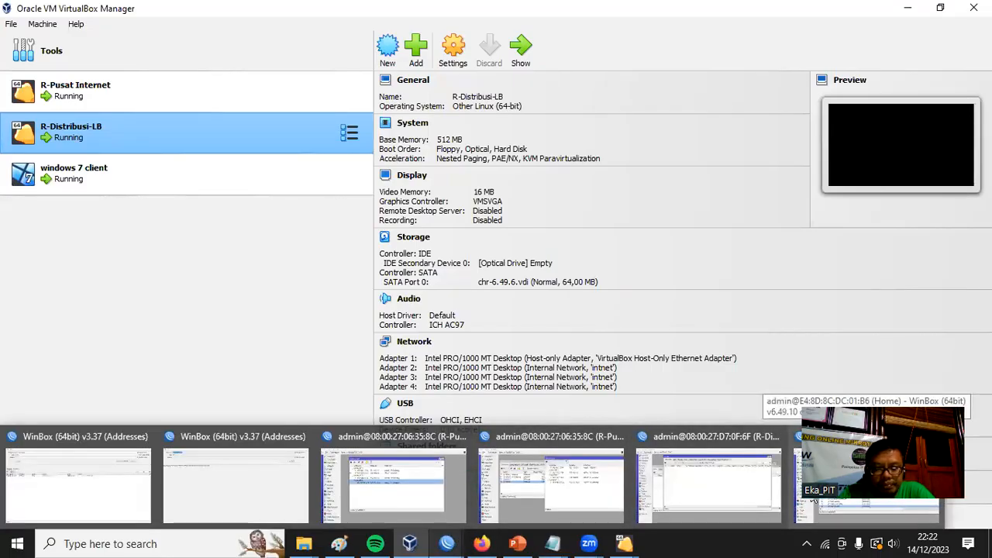
pyautogui.click(815, 501)
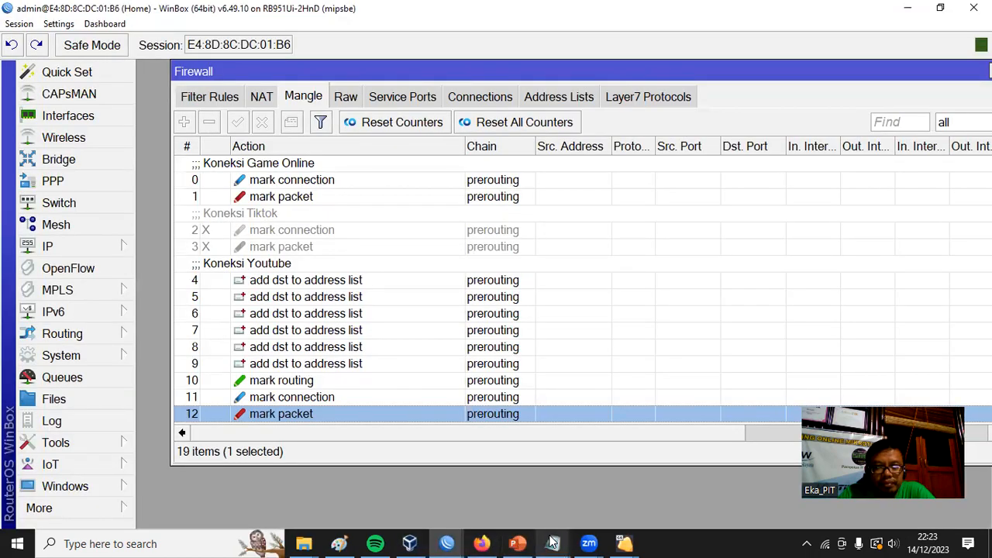
pyautogui.click(542, 95)
pyautogui.scroll(-5, 578, 310)
pyautogui.scroll(-10, 577, 310)
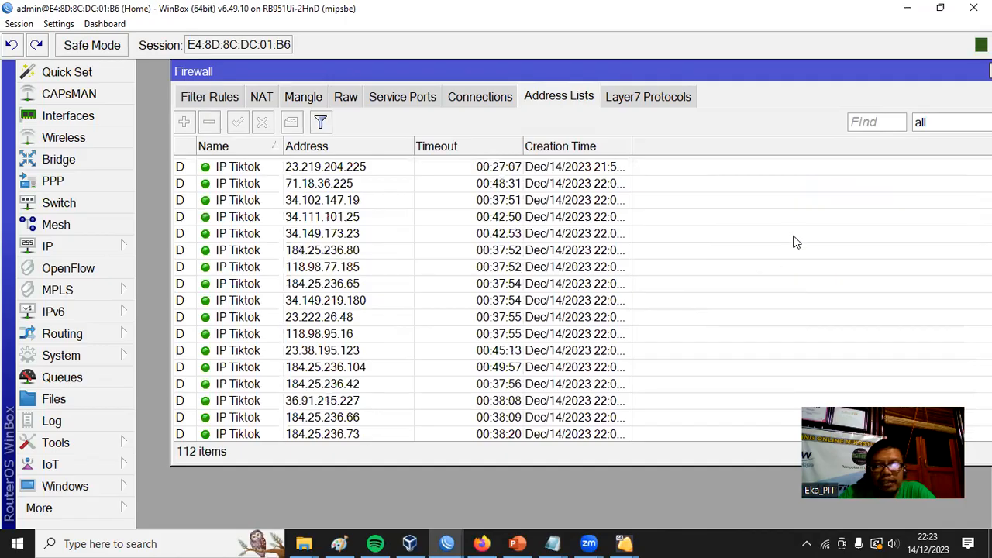
pyautogui.moveTo(684, 75); pyautogui.dragTo(659, 75)
pyautogui.scroll(13, 564, 300)
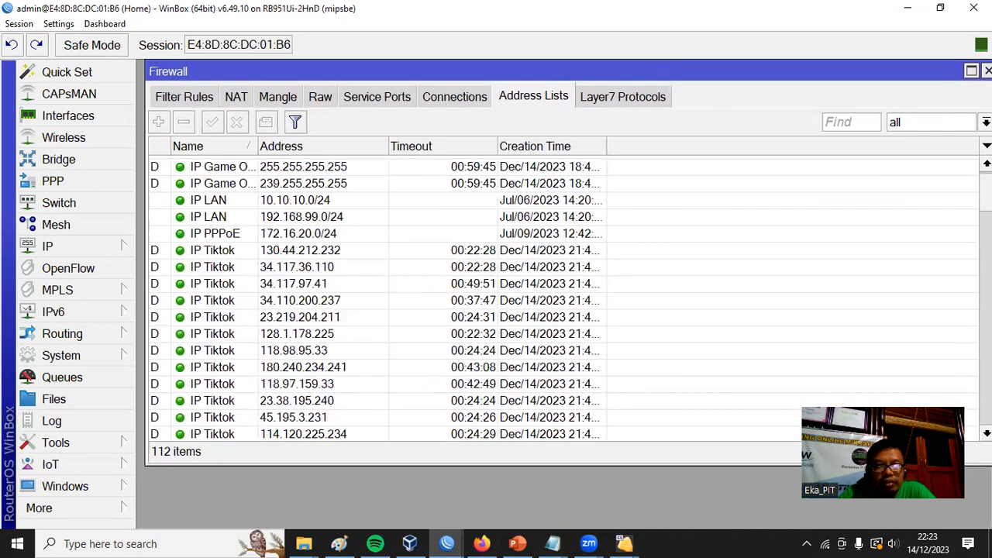
# Examine the game and TikTok entries in the Home router's address lists.
pyautogui.click(228, 166)
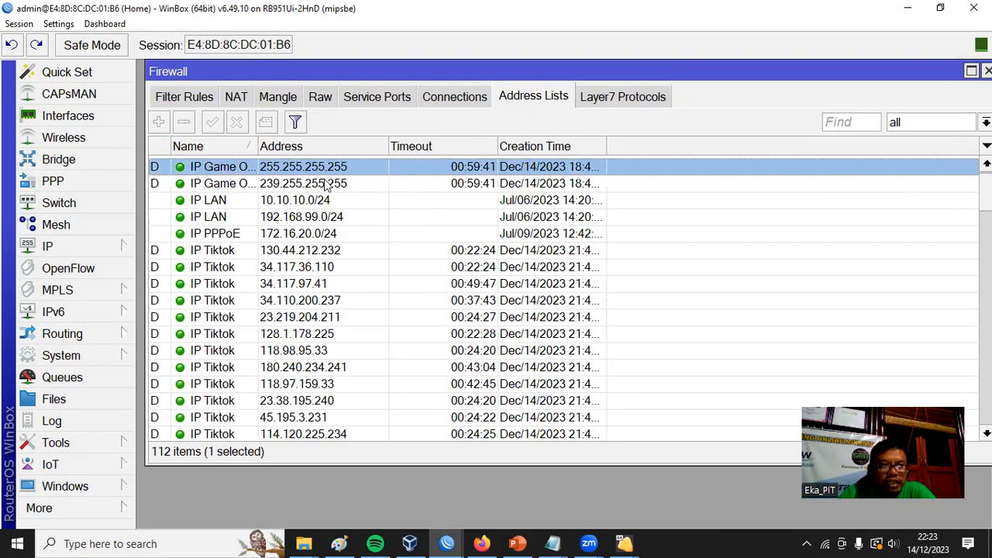
pyautogui.click(260, 186)
pyautogui.click(223, 253)
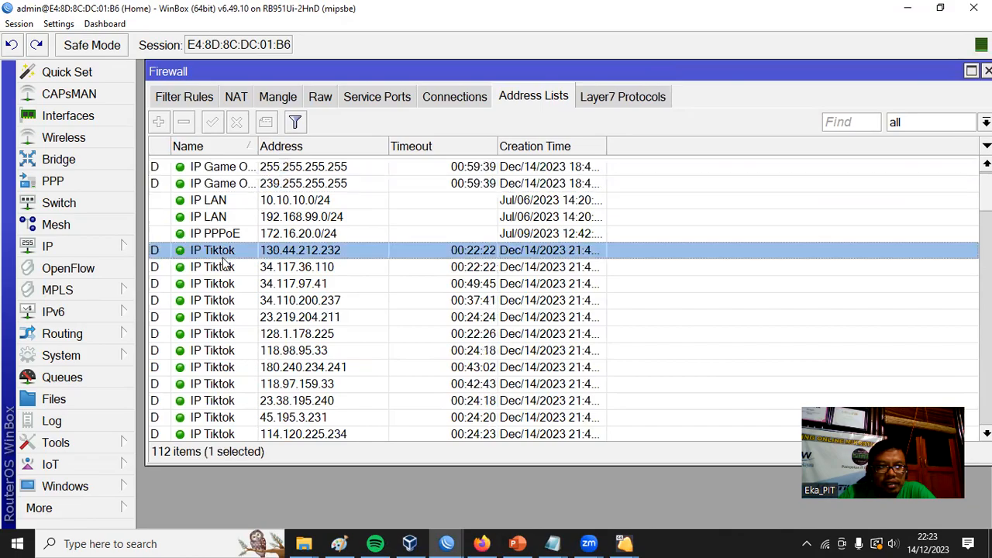
pyautogui.click(221, 267)
pyautogui.click(212, 287)
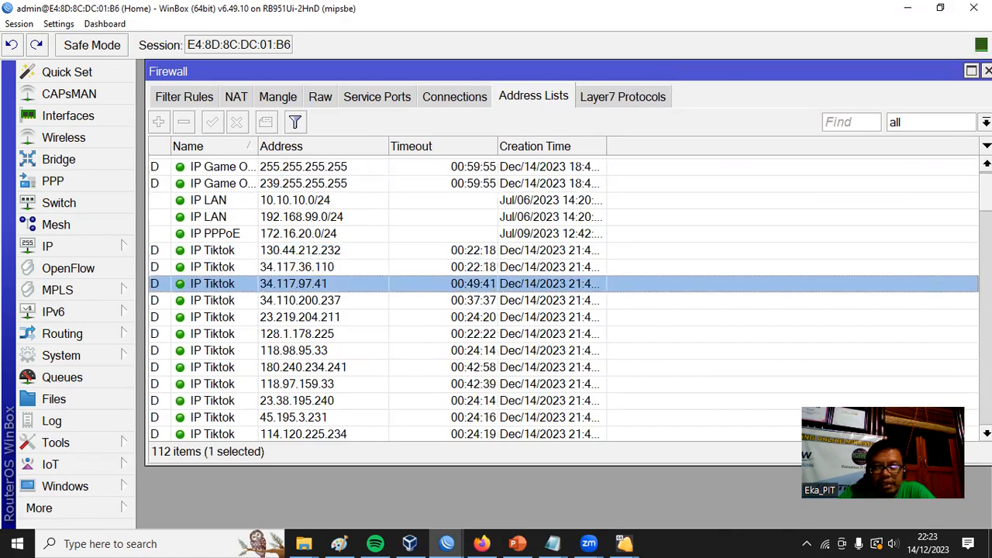
# Examine the youtube entries at the end of the Home router's address lists.
pyautogui.scroll(-12, 543, 301)
pyautogui.scroll(-5, 543, 300)
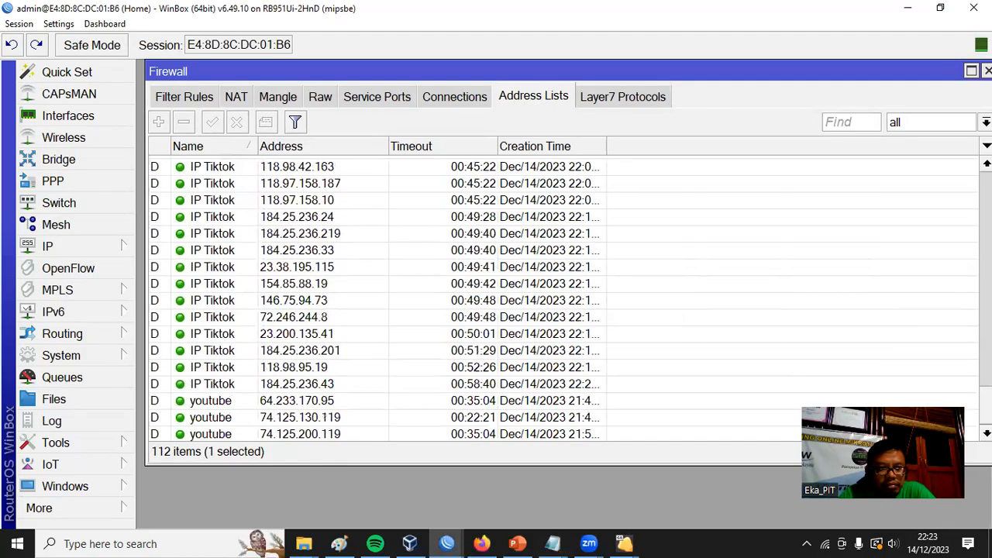
pyautogui.click(325, 401)
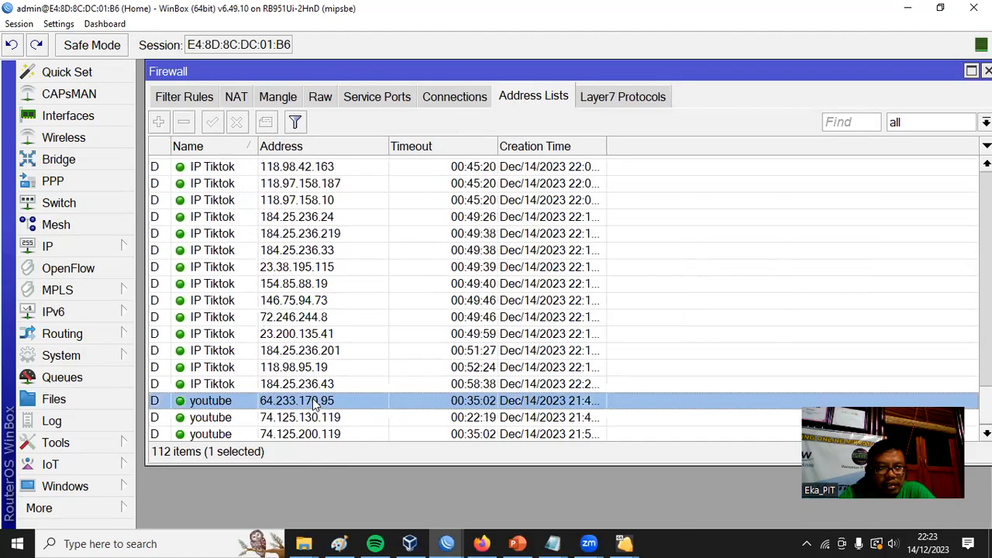
pyautogui.click(322, 419)
pyautogui.click(322, 434)
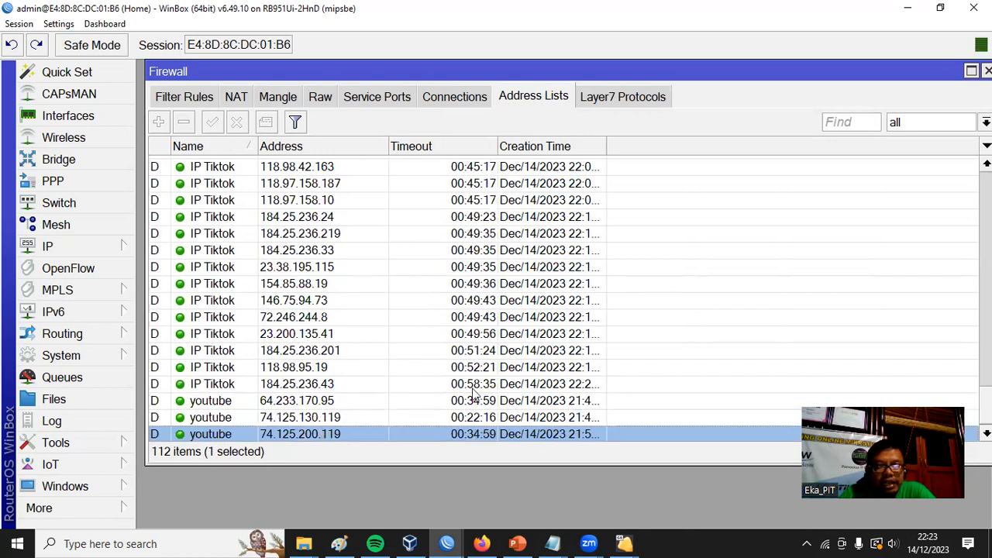
pyautogui.click(315, 402)
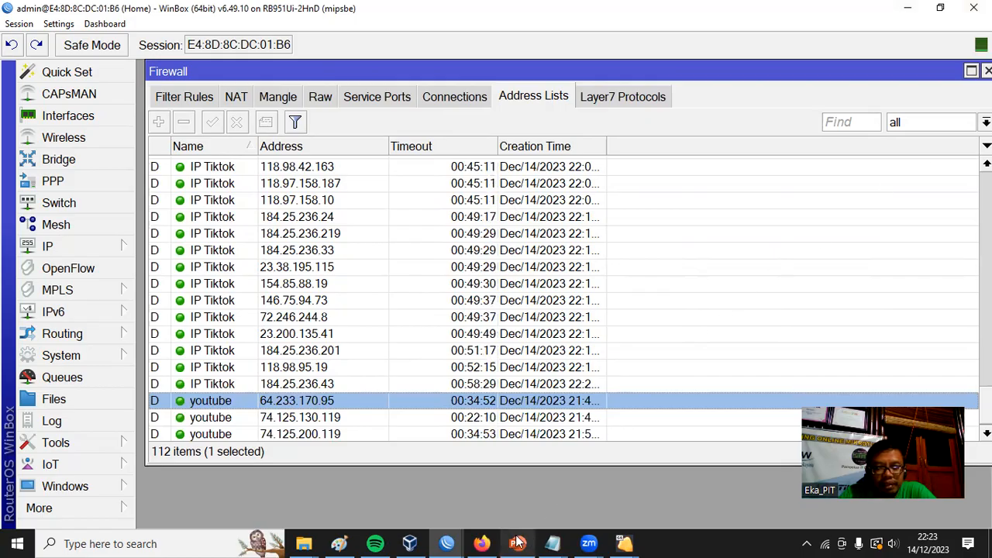
# Switch to the windows 7 client virtual machine and expand the additional information on the opera.com certificate error page.
pyautogui.moveTo(518, 543)
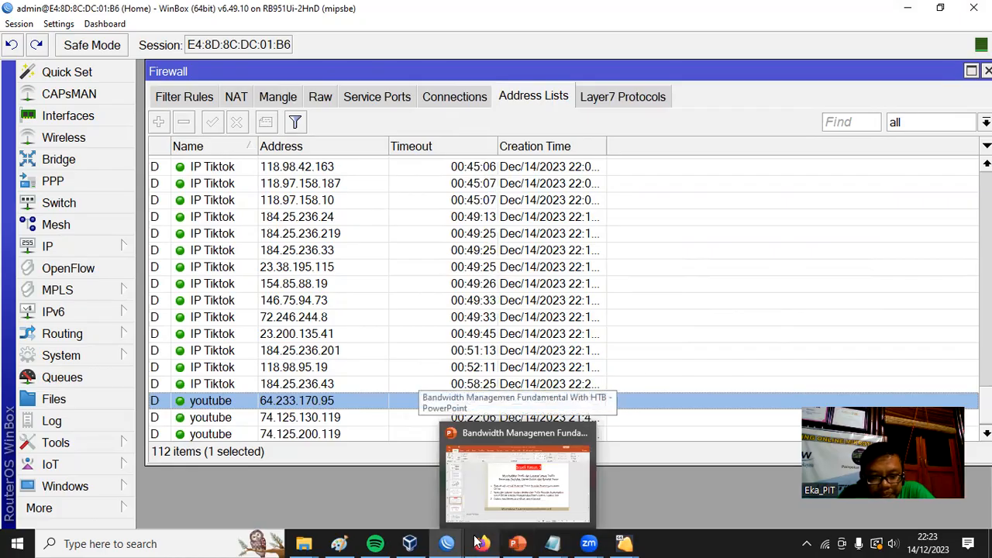
pyautogui.moveTo(481, 541)
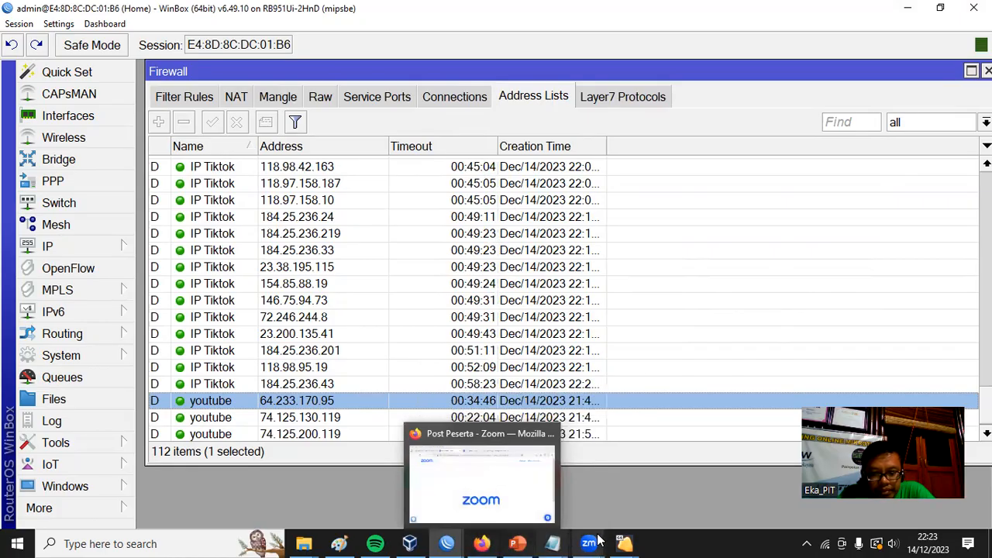
pyautogui.moveTo(624, 543)
pyautogui.click(768, 477)
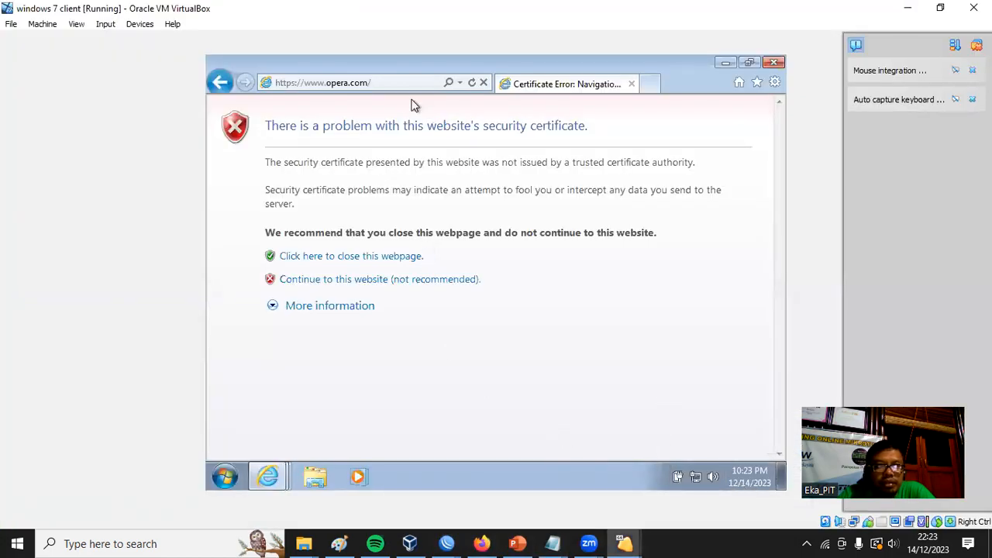
pyautogui.click(341, 308)
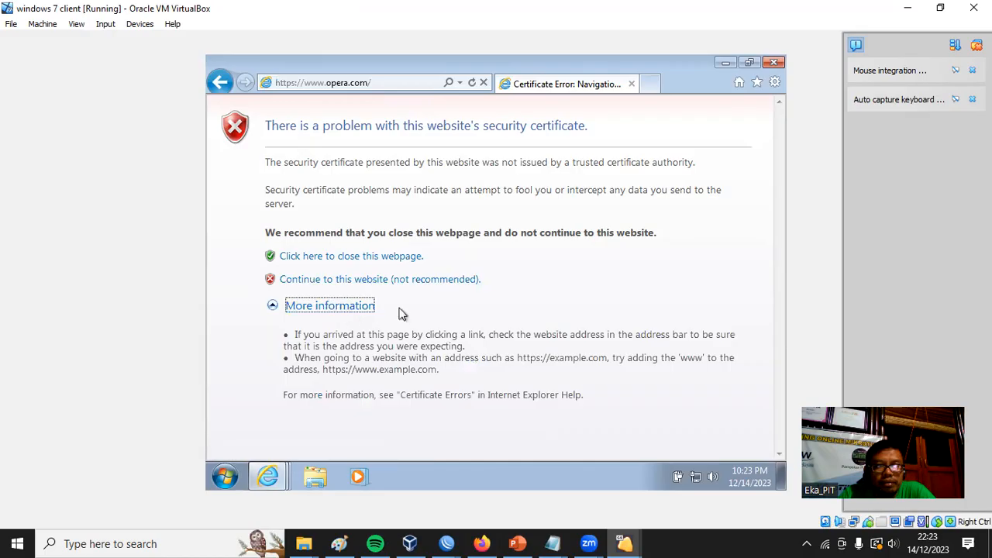
# Search the Windows 7 client's installed programs for "chr", then close the search.
pyautogui.click(380, 85)
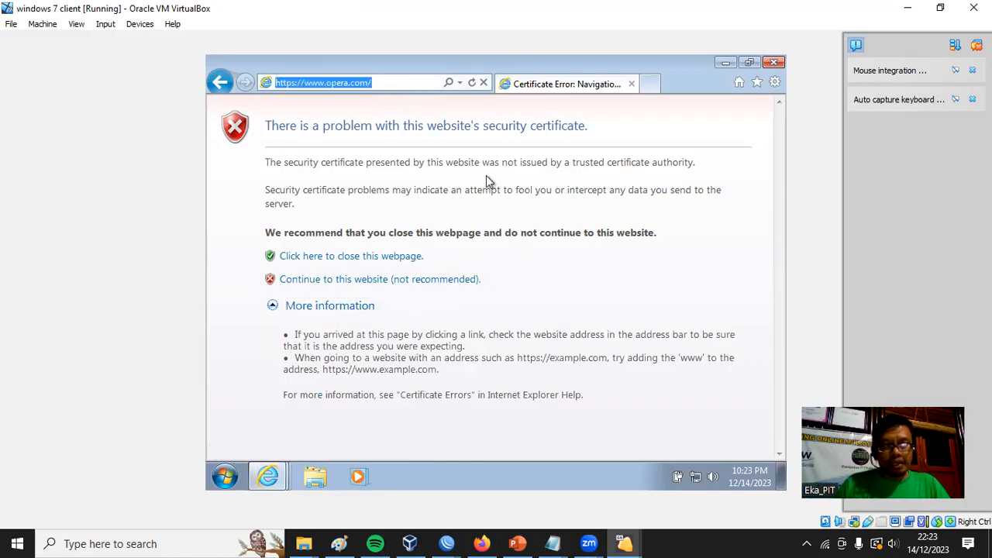
pyautogui.click(227, 487)
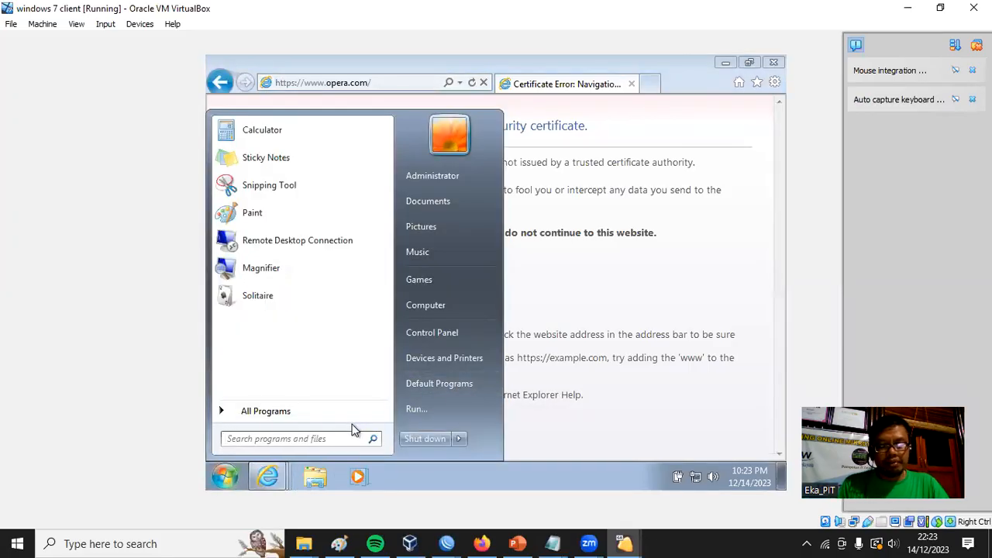
pyautogui.write('chr')
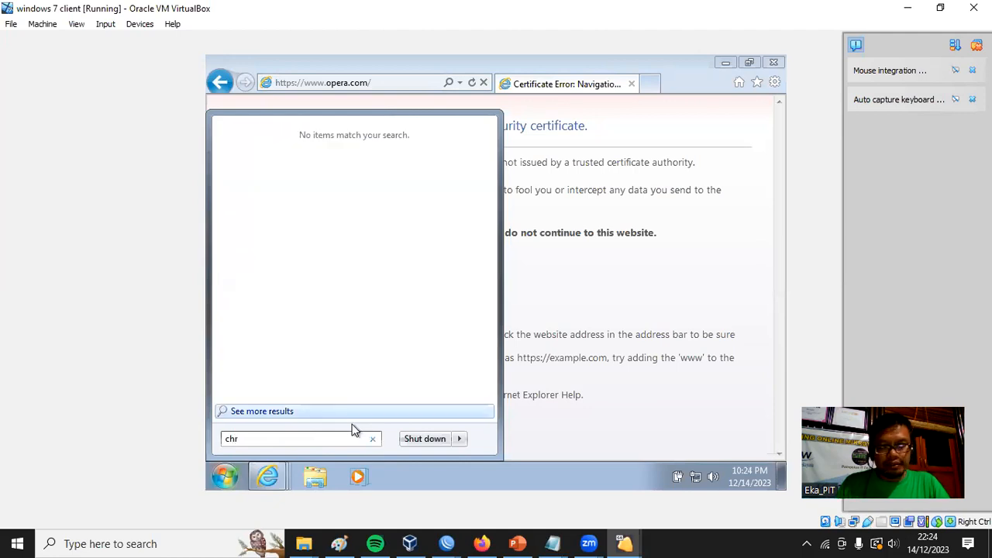
pyautogui.press('Escape')
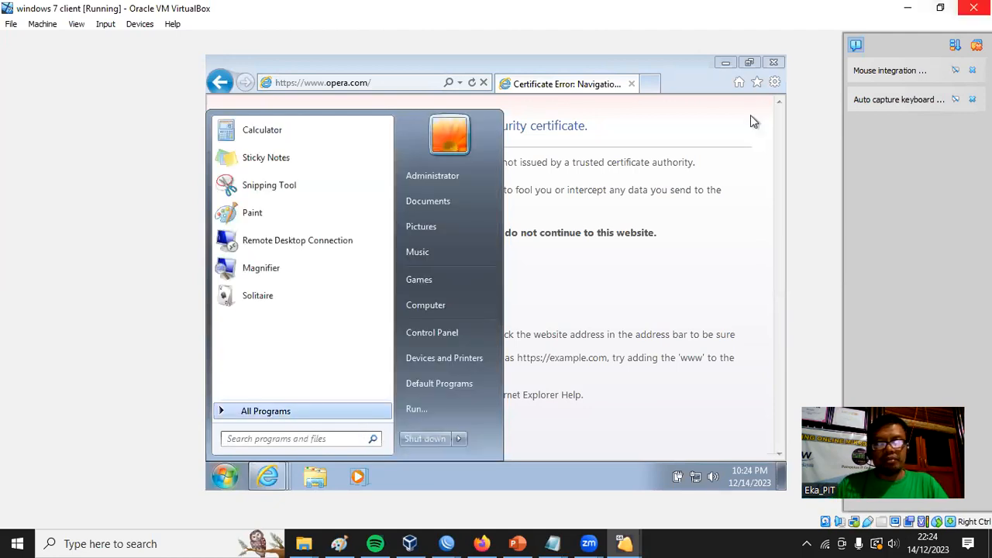
pyautogui.click(736, 229)
# Open google.com in Internet Explorer on the Windows 7 client.
pyautogui.click(413, 83)
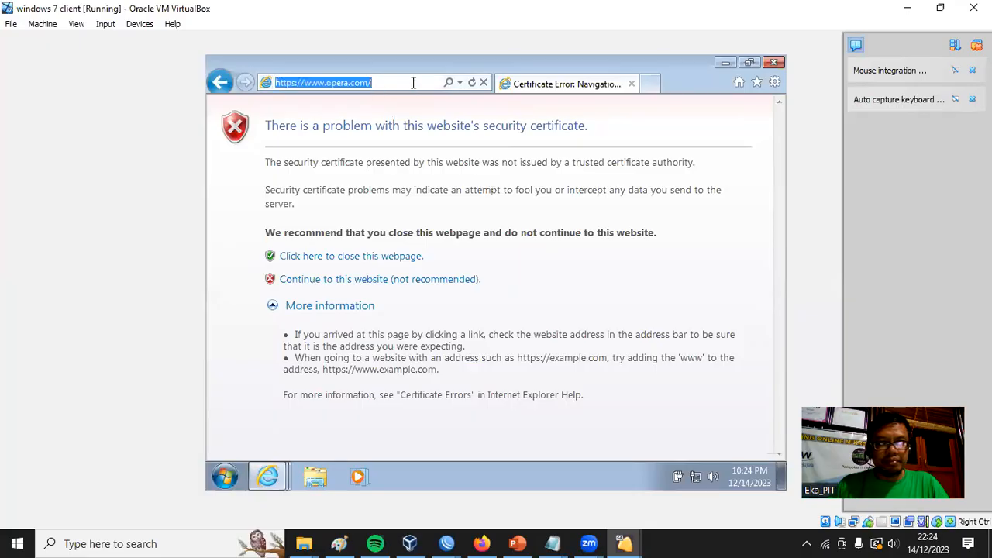
pyautogui.write('google')
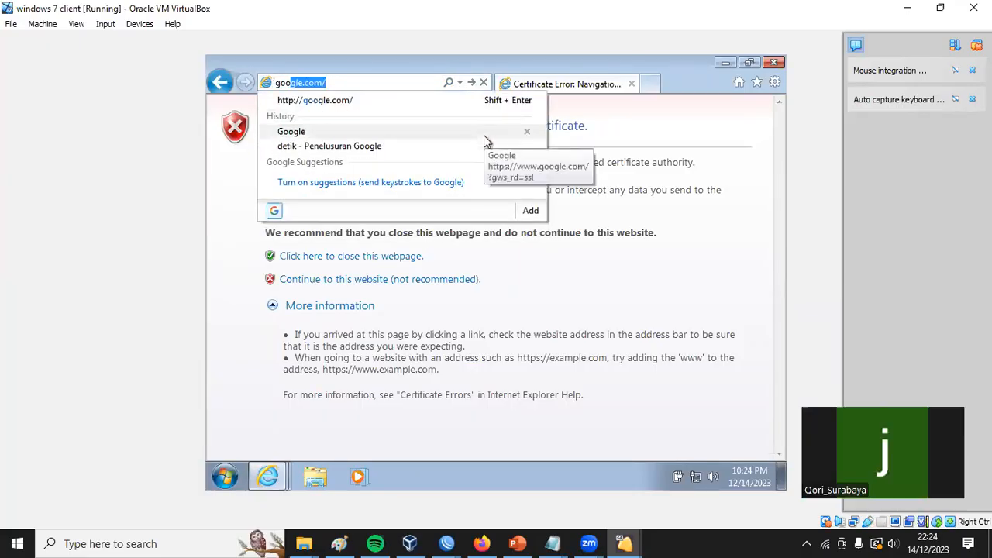
pyautogui.press('End')
pyautogui.press('Return')
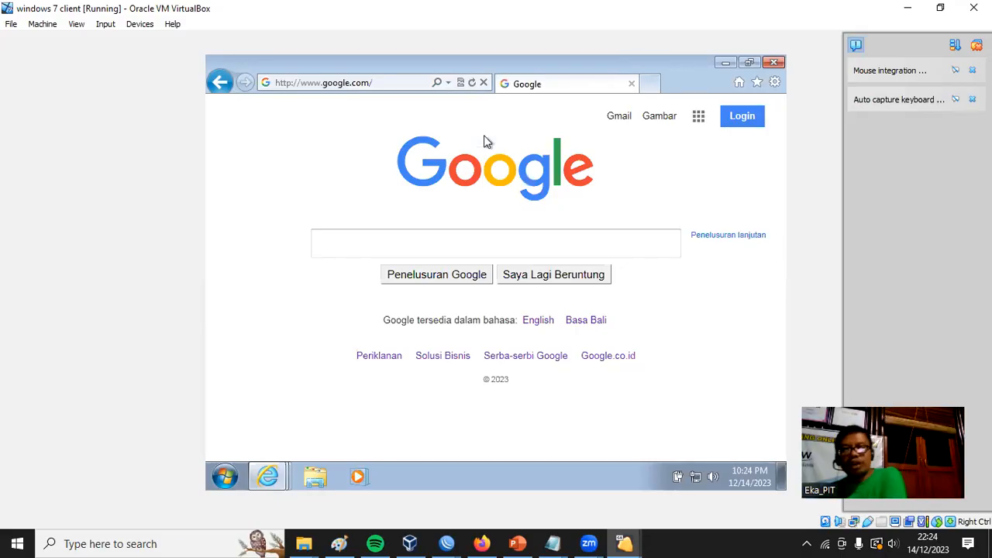
# Load youtube.com and try to open the Microsoft Edge download page from its browser update notice.
pyautogui.click(397, 83)
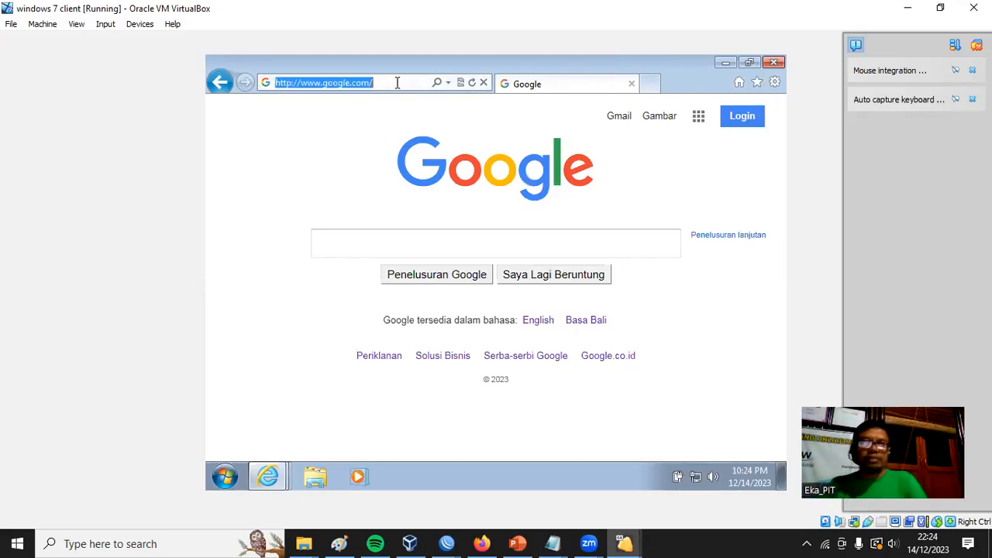
pyautogui.write('you')
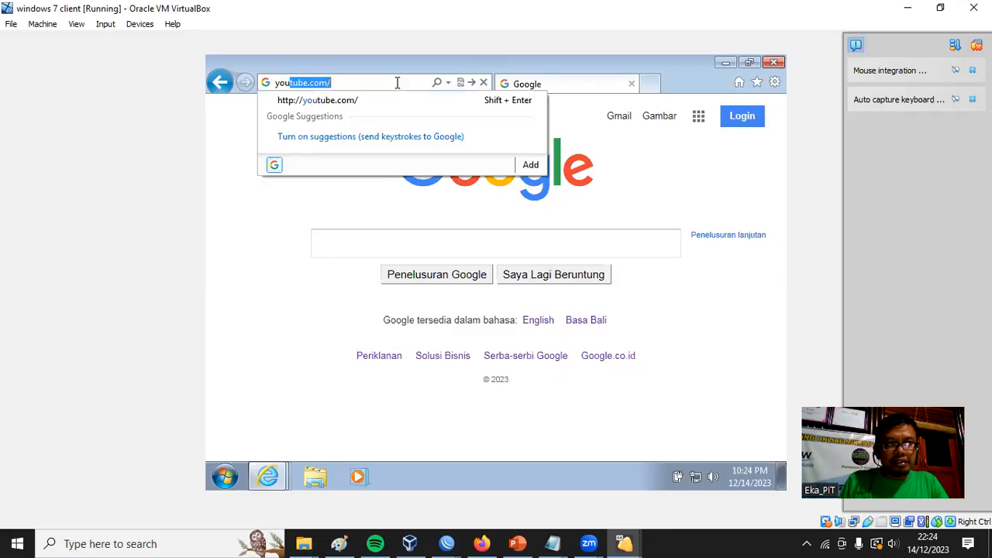
pyautogui.press('Return')
pyautogui.scroll(-1, 705, 282)
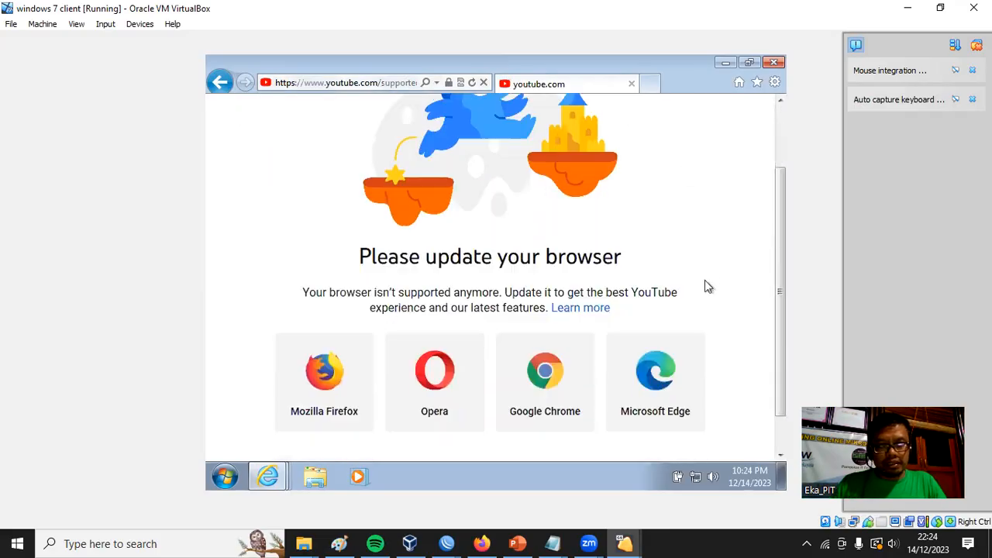
pyautogui.scroll(-1, 707, 286)
pyautogui.click(652, 339)
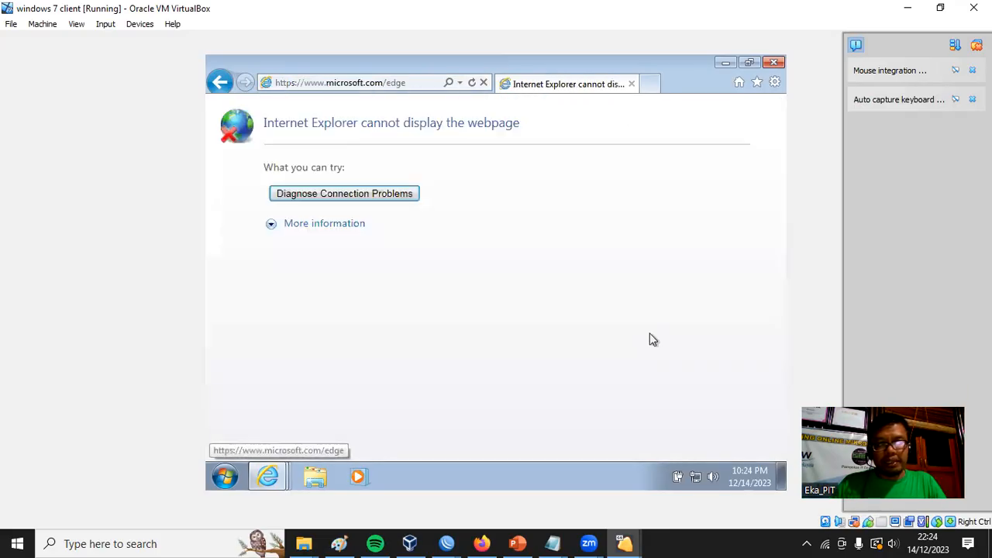
# Diagnose the connection problem for the Microsoft Edge page and close the troubleshooter.
pyautogui.click(403, 196)
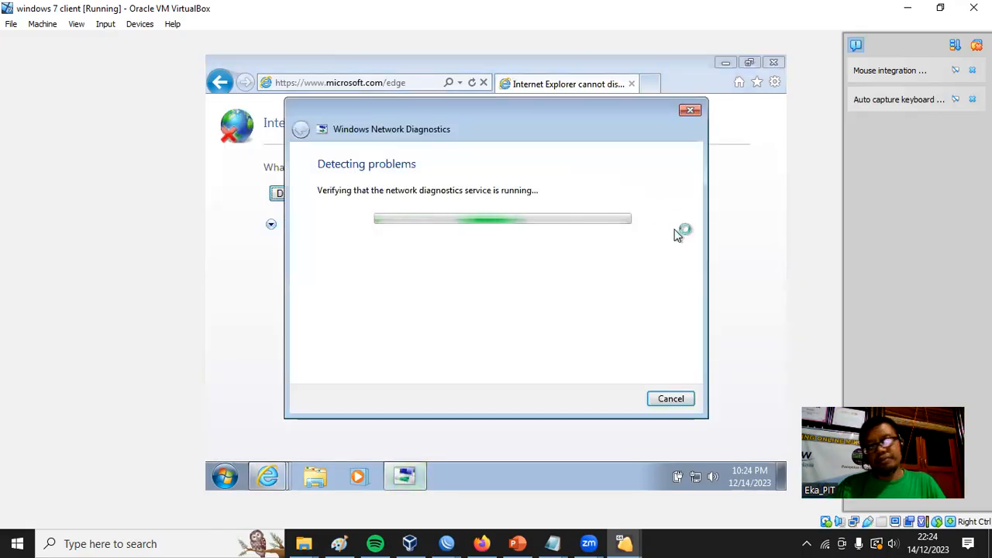
pyautogui.click(430, 226)
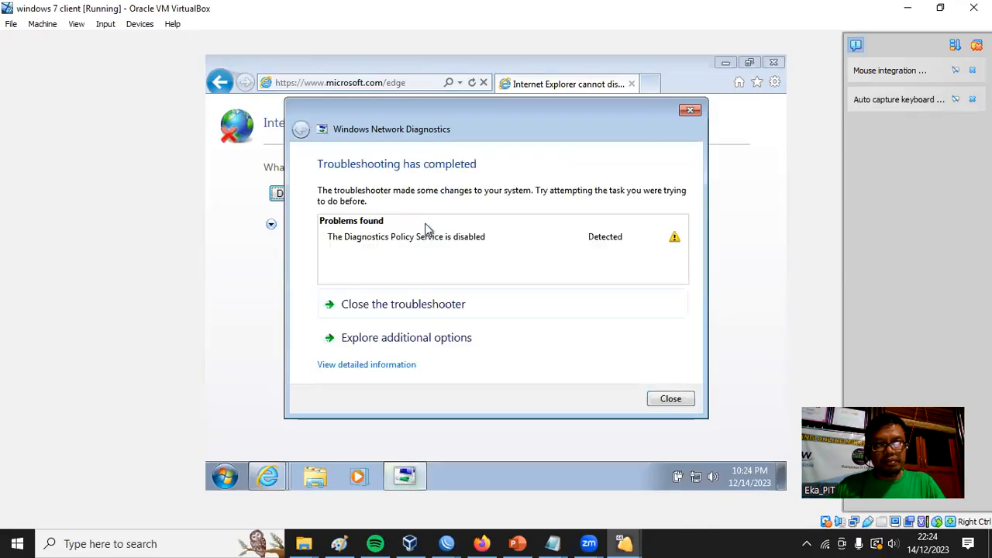
pyautogui.click(671, 399)
# Load youtube.com again and open the Google Chrome download page from its browser update notice.
pyautogui.click(419, 82)
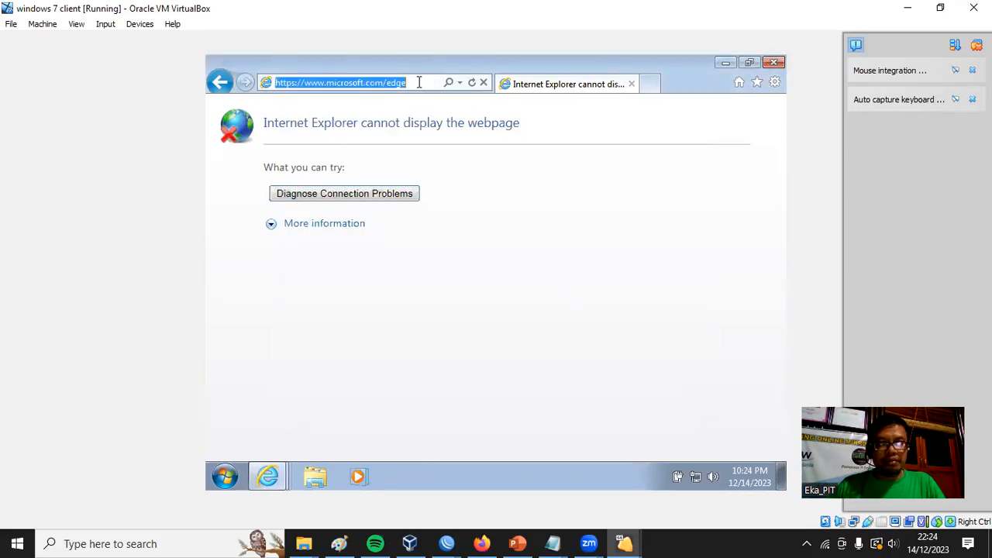
pyautogui.write('you')
pyautogui.press('Return')
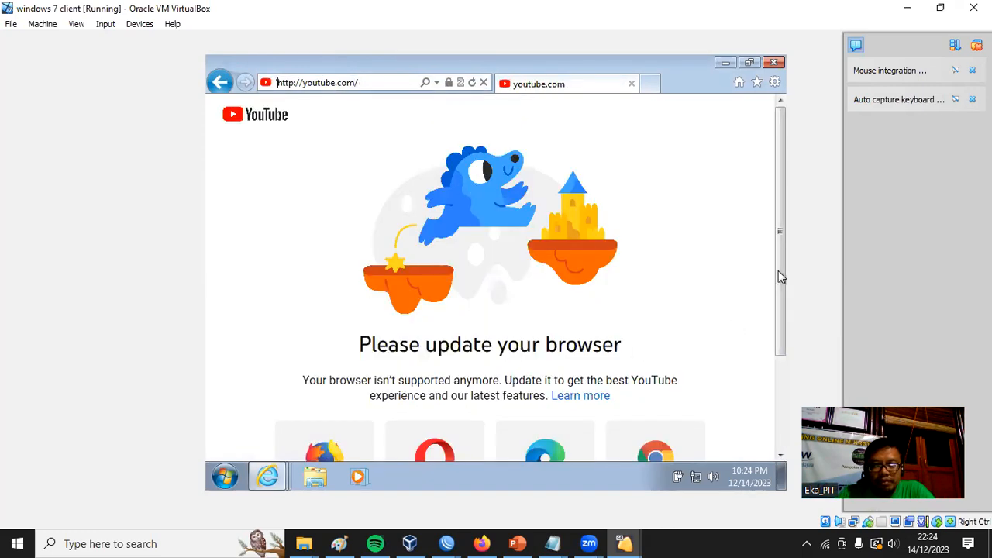
pyautogui.moveTo(779, 277); pyautogui.dragTo(776, 353)
pyautogui.click(656, 344)
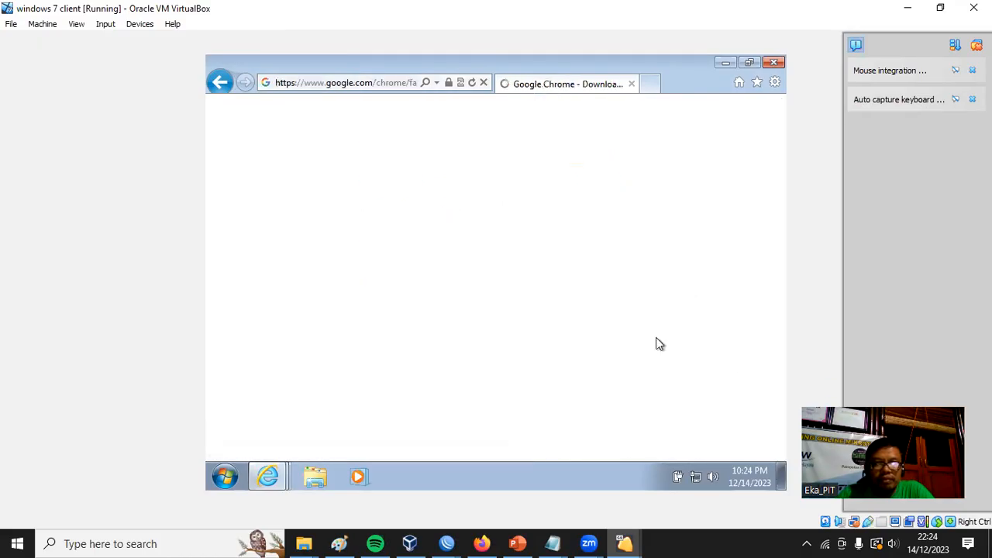
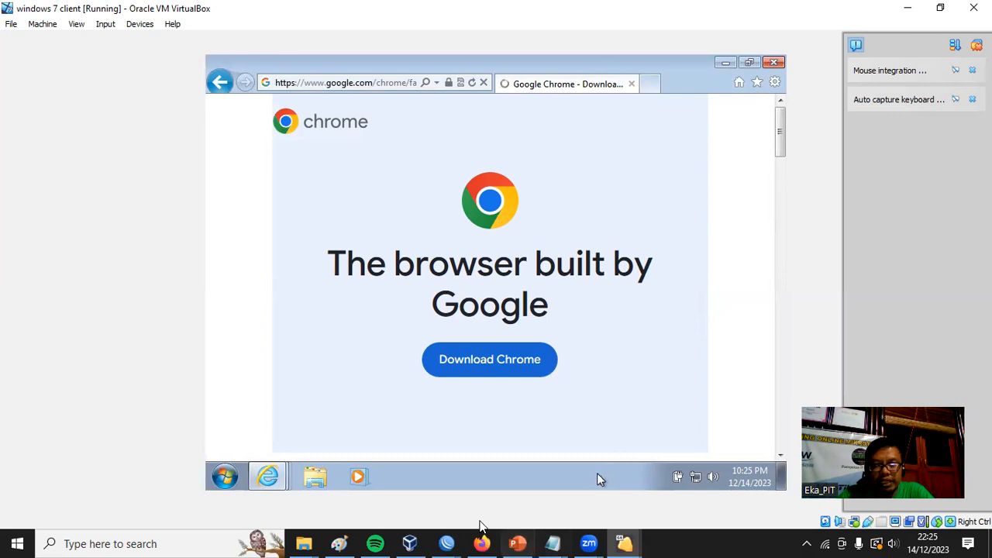
# Accept the Chrome download terms with the default options and run ChromeSetup.exe from dl.google.com.
pyautogui.click(448, 543)
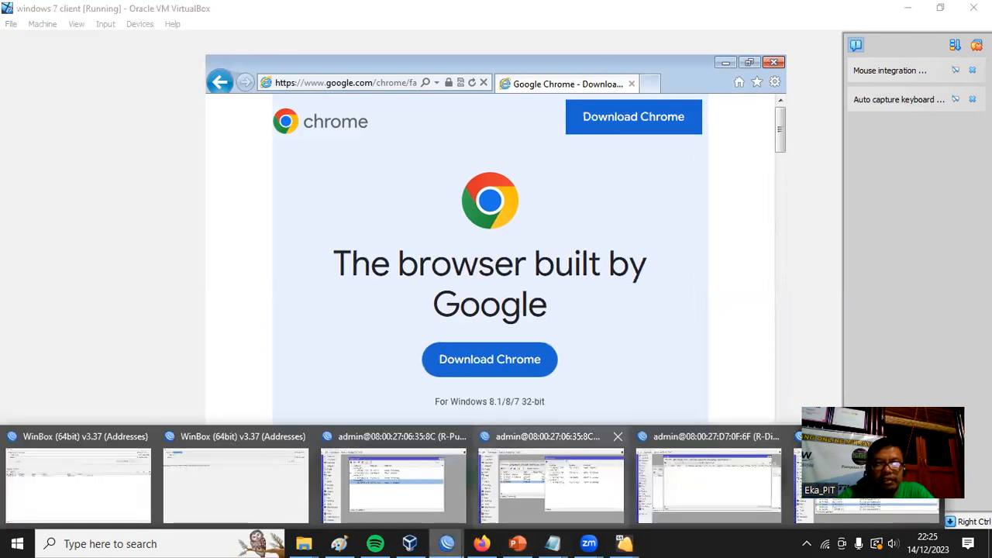
pyautogui.click(760, 180)
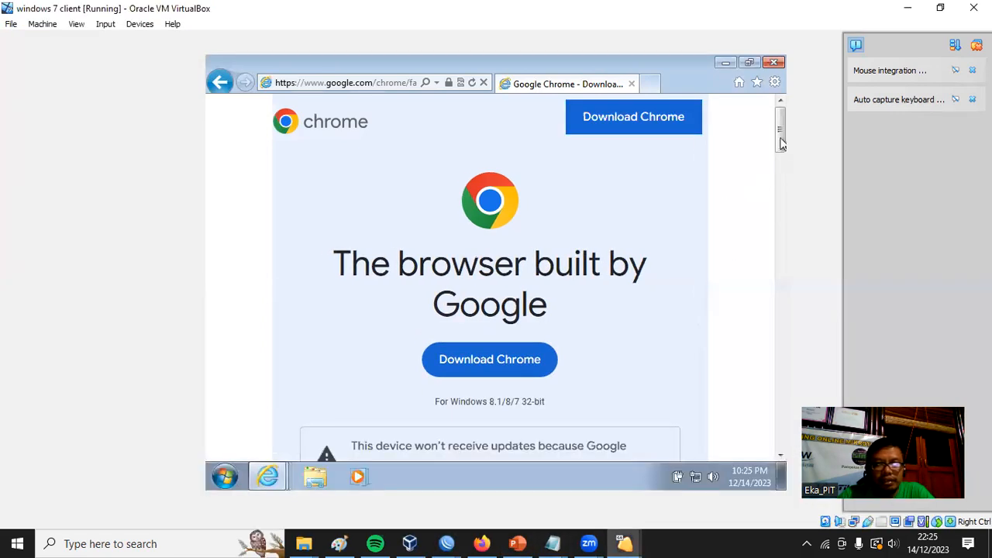
pyautogui.moveTo(781, 144); pyautogui.dragTo(781, 164)
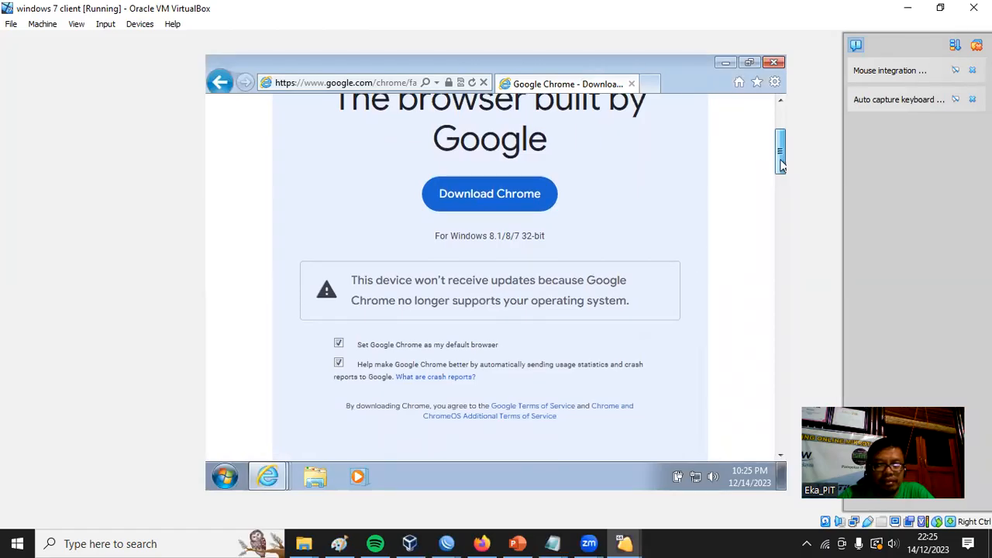
pyautogui.moveTo(781, 165); pyautogui.dragTo(782, 136)
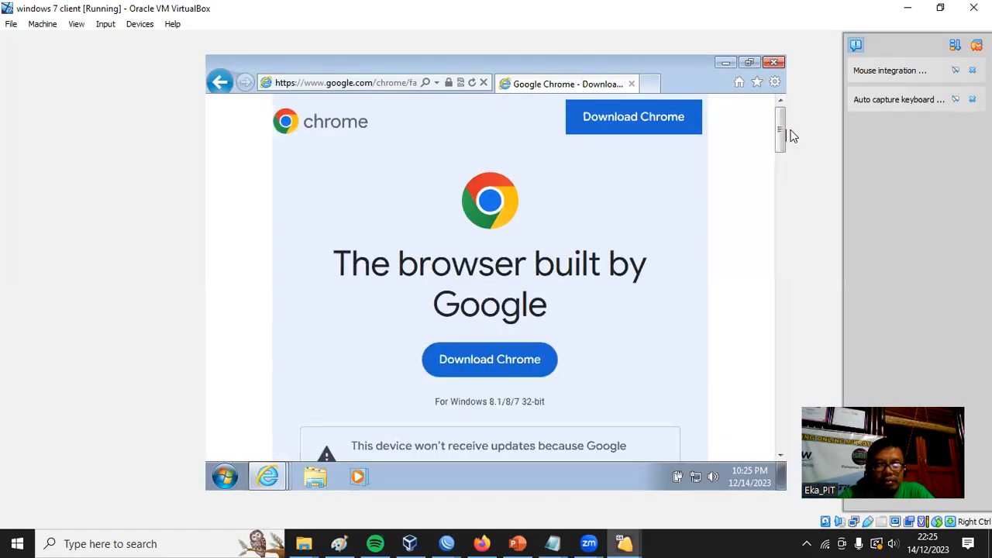
pyautogui.click(675, 129)
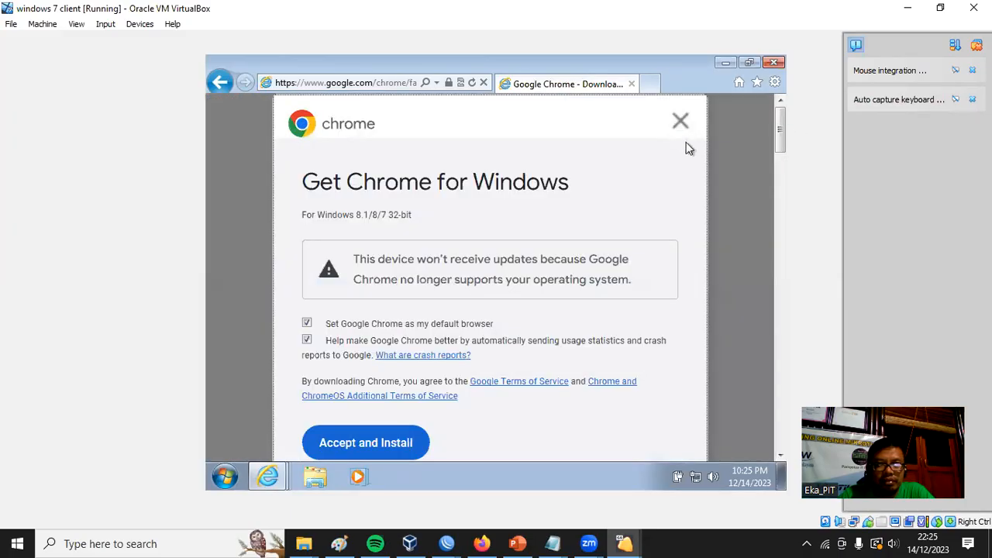
pyautogui.click(388, 444)
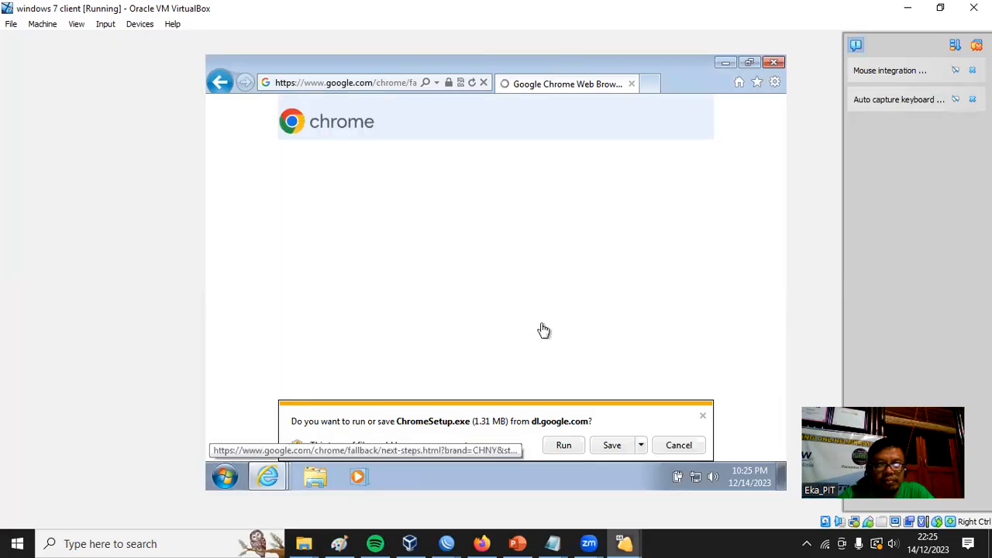
pyautogui.click(563, 448)
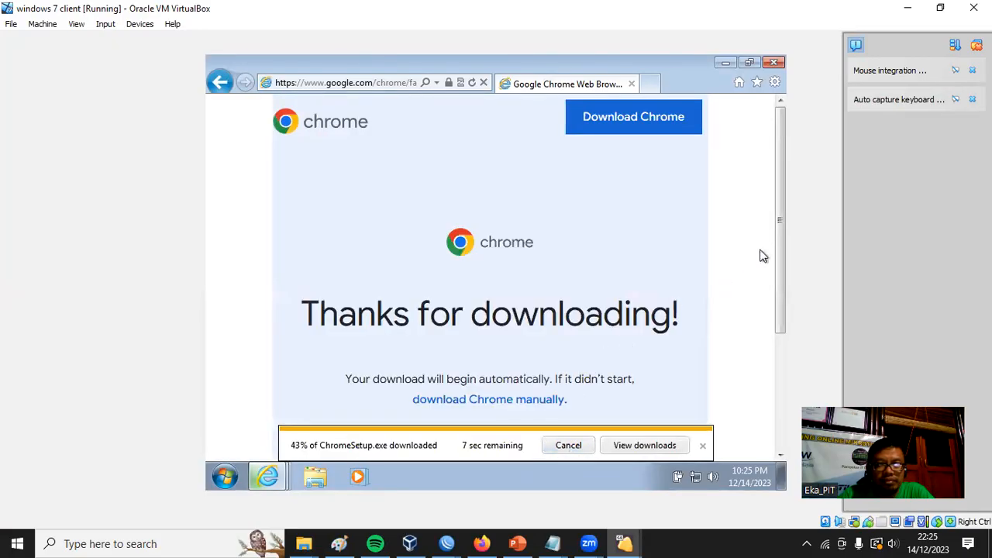
# Check the ChromeSetup.exe download in the download list, turn on SmartScreen Filter, and close the list.
pyautogui.moveTo(780, 221); pyautogui.dragTo(783, 388)
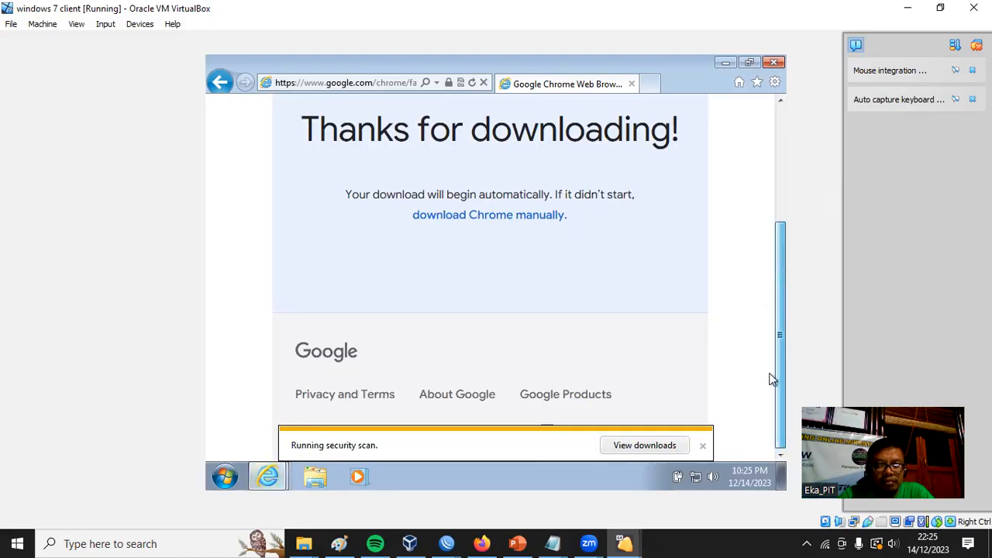
pyautogui.scroll(3, 772, 379)
pyautogui.scroll(-3, 772, 380)
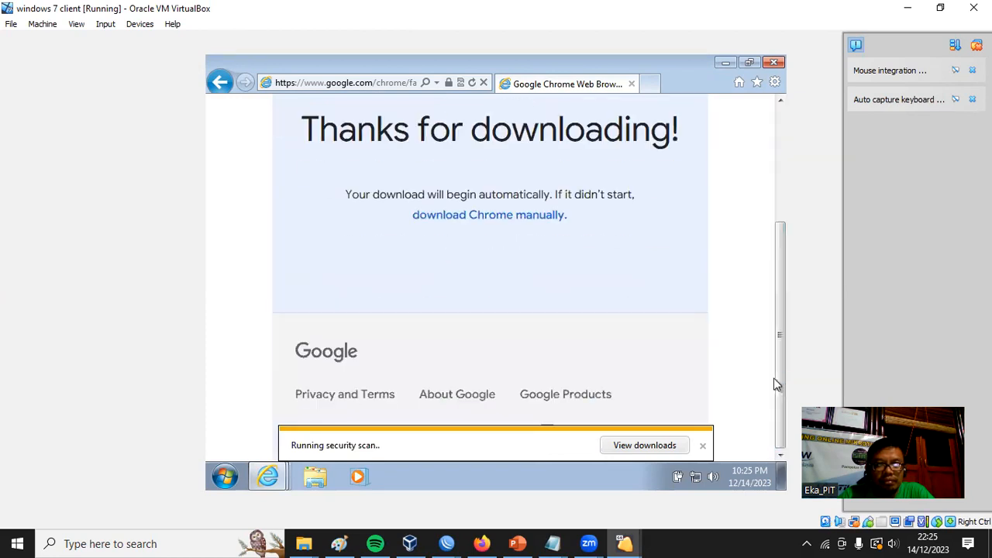
pyautogui.click(656, 443)
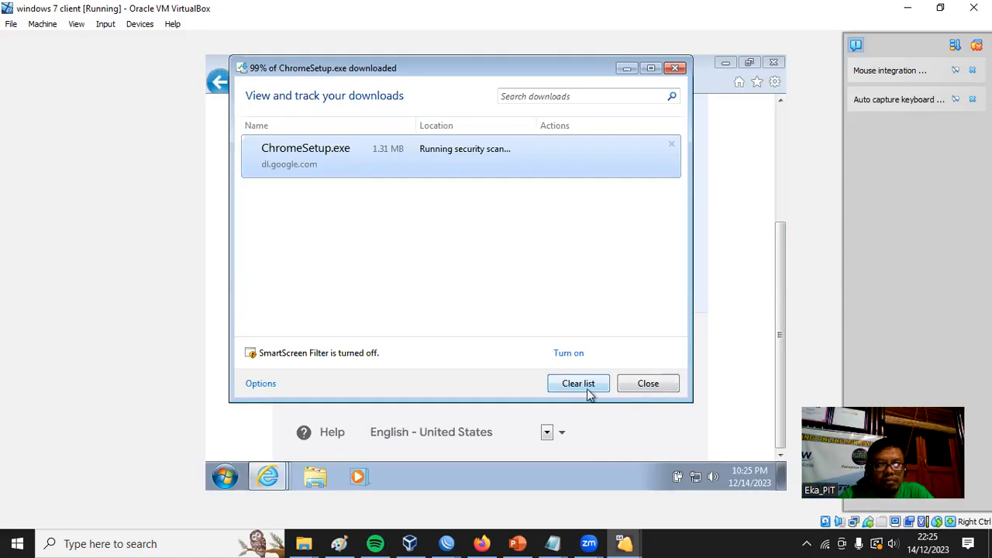
pyautogui.click(569, 353)
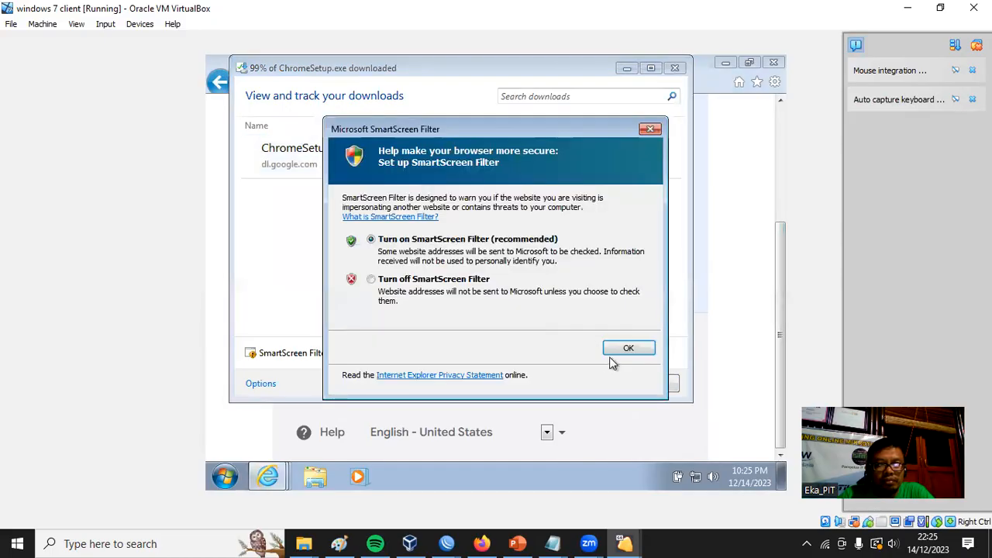
pyautogui.click(627, 355)
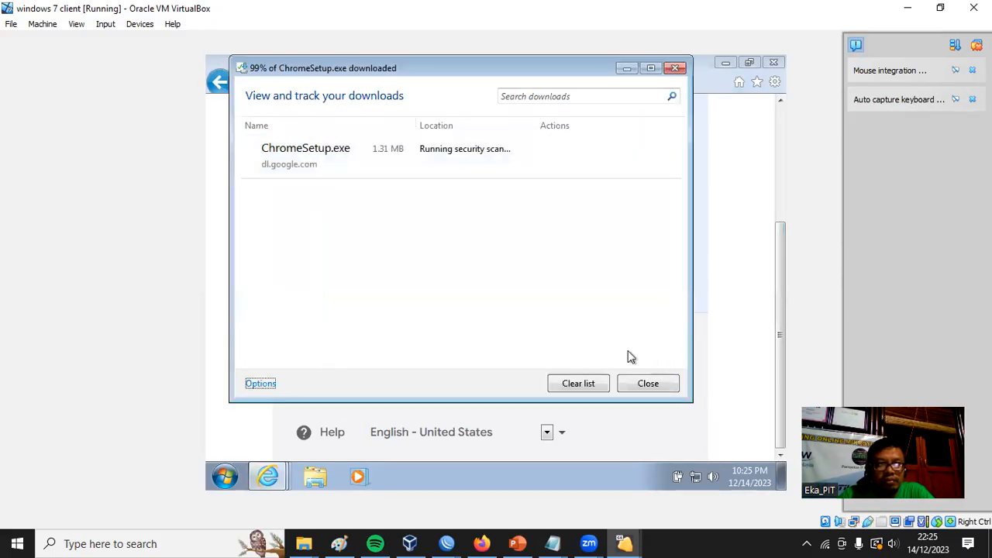
pyautogui.click(648, 384)
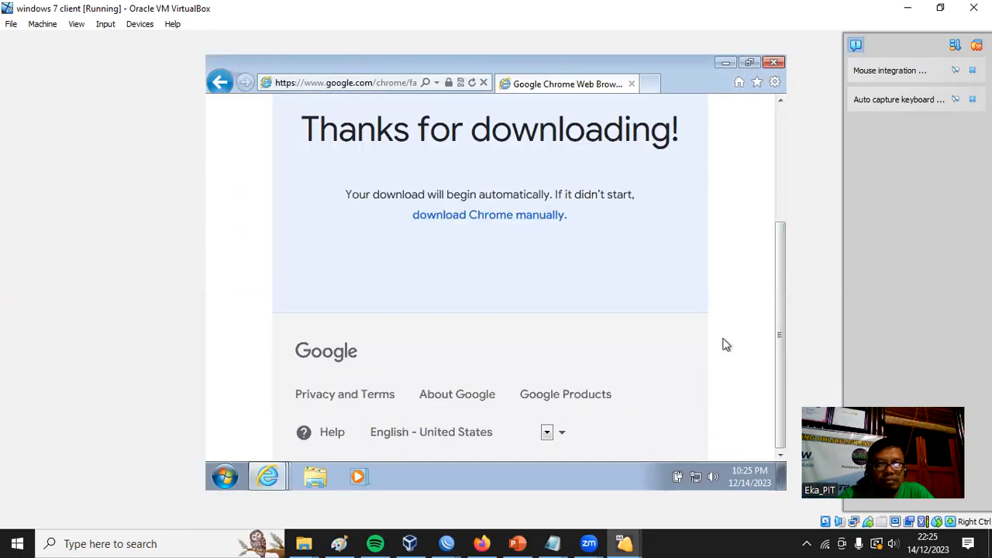
# Start the manual Chrome download from the thank-you page and save ChromeSetup.exe.
pyautogui.scroll(3, 781, 304)
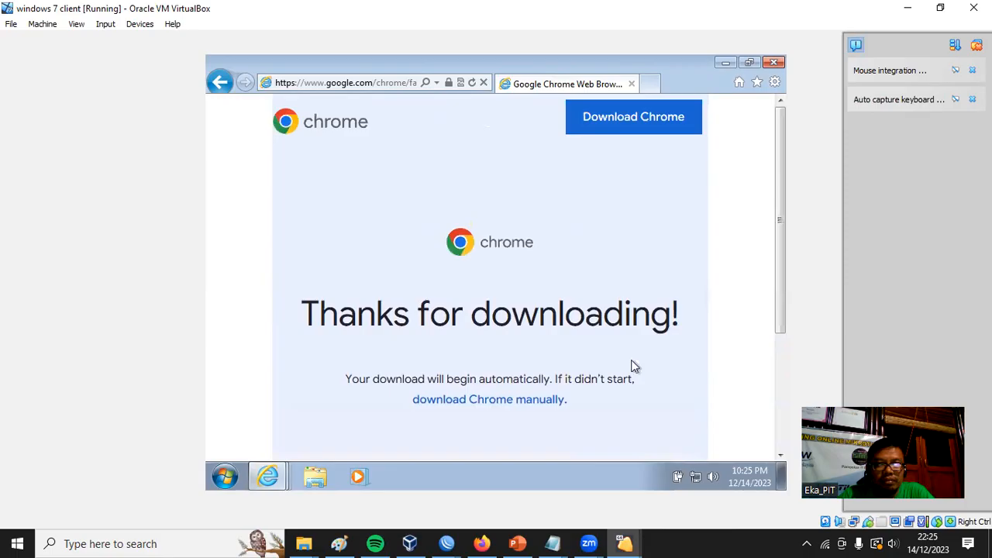
pyautogui.click(547, 401)
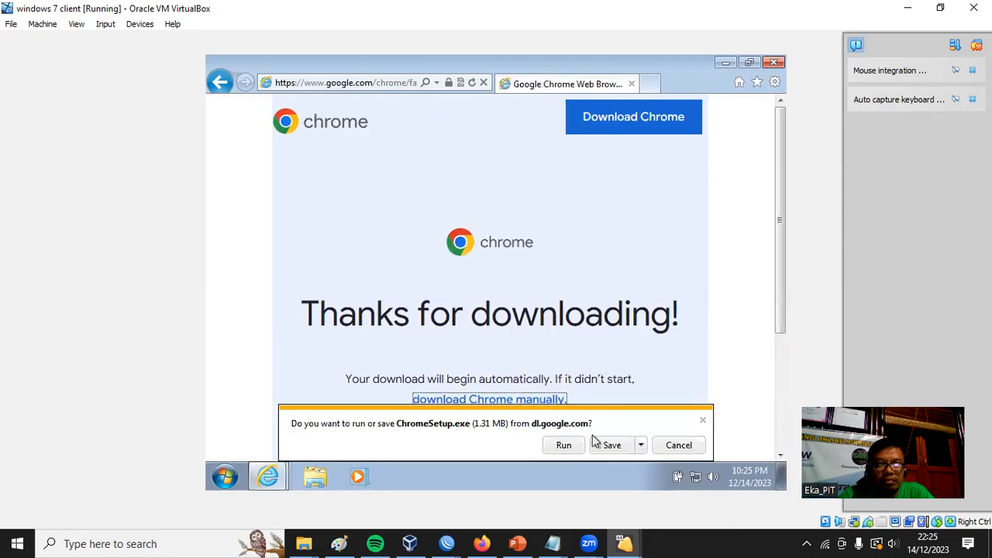
pyautogui.click(614, 446)
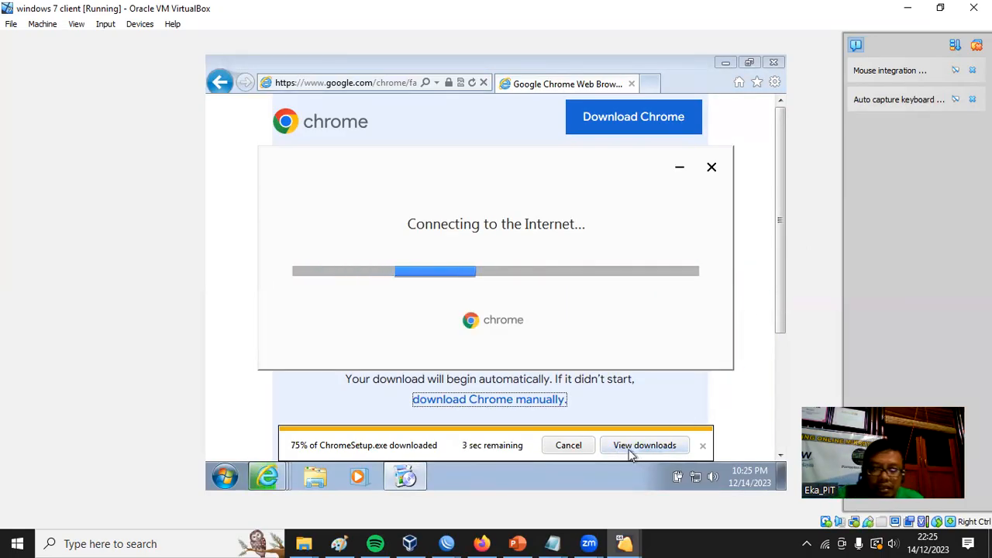
# Switch to the R-Distribusi-LB WinBox session and reopen the firewall at its mangle rules.
pyautogui.click(447, 543)
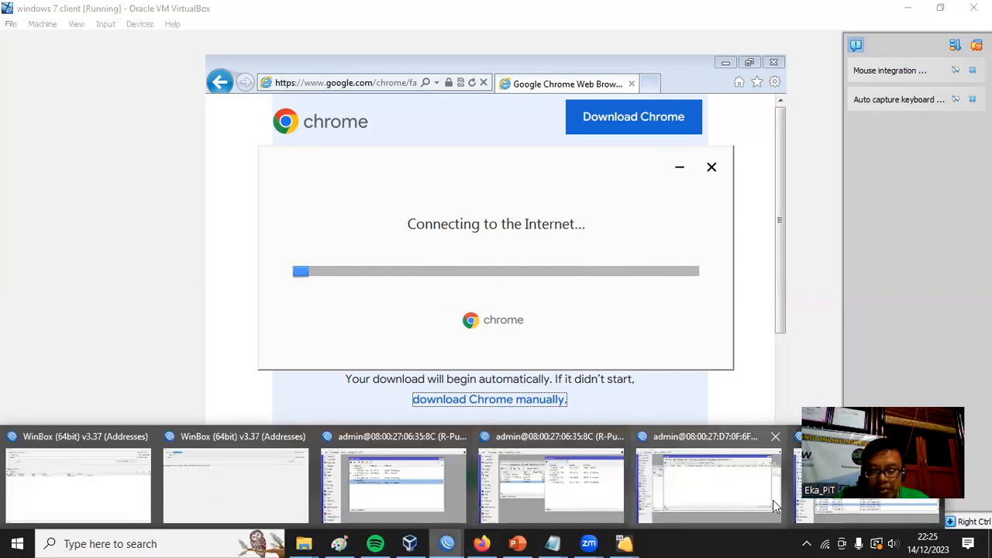
pyautogui.click(668, 496)
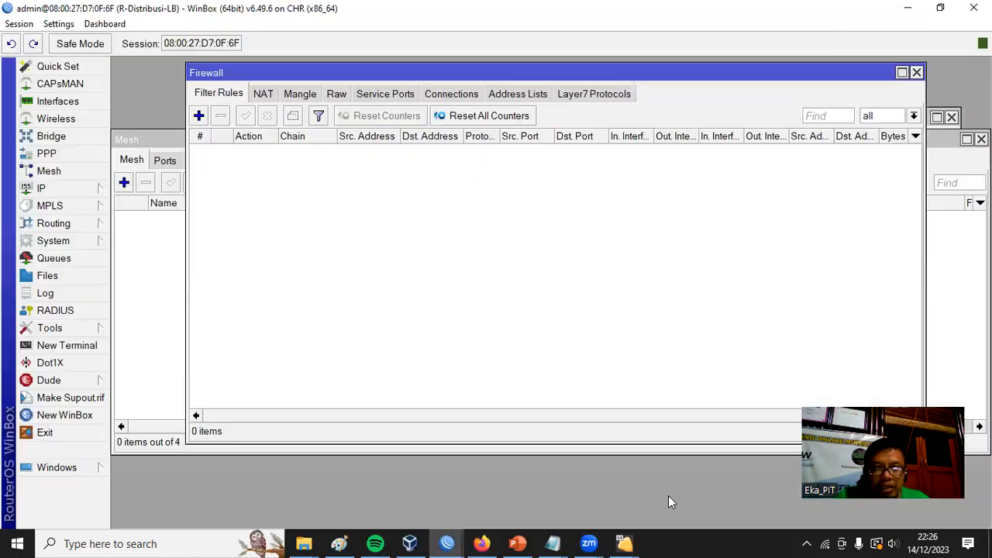
pyautogui.click(447, 543)
pyautogui.click(557, 493)
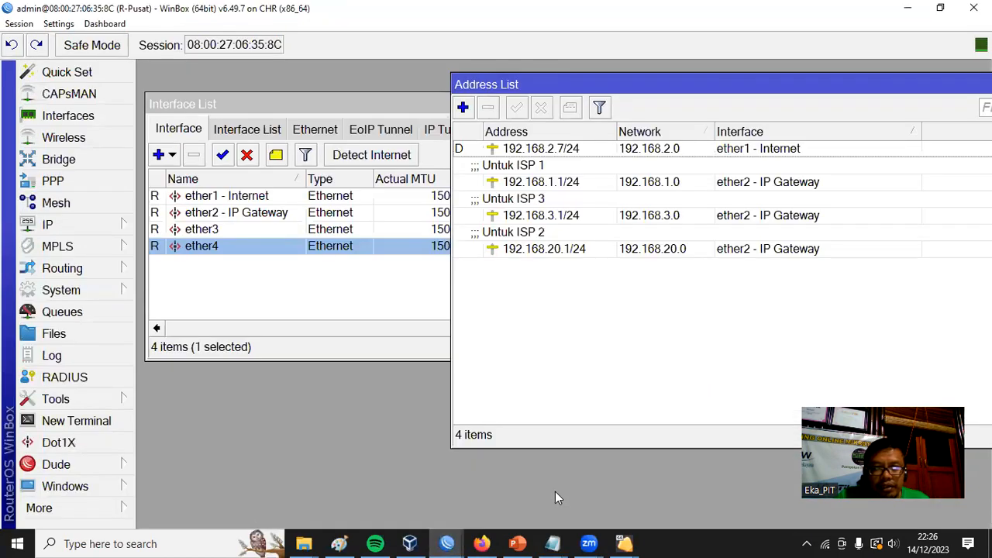
pyautogui.click(448, 544)
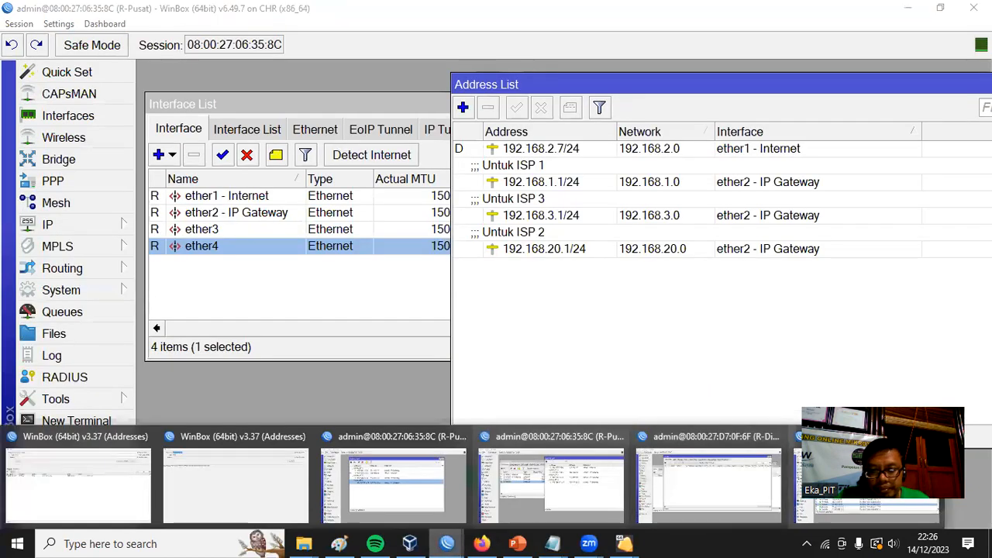
pyautogui.click(868, 485)
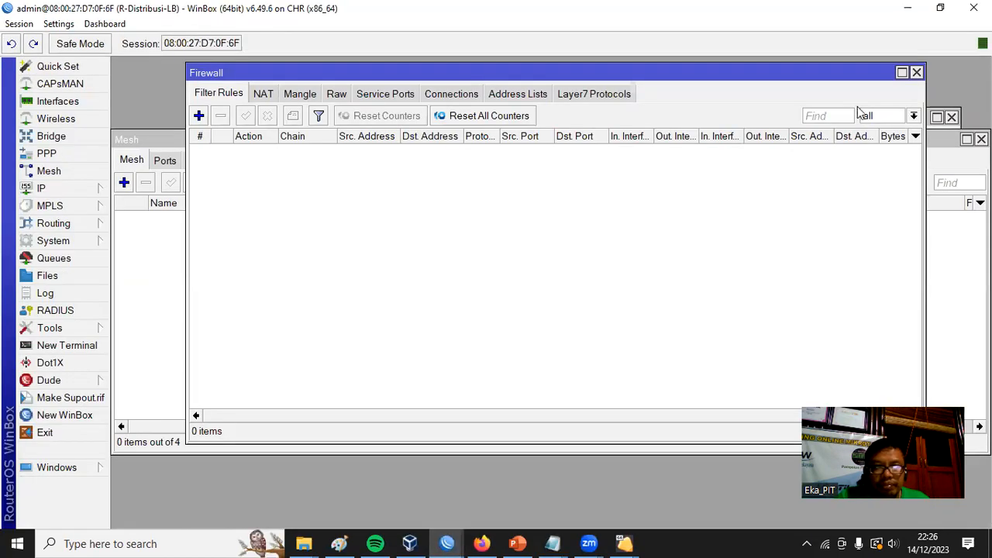
pyautogui.click(917, 72)
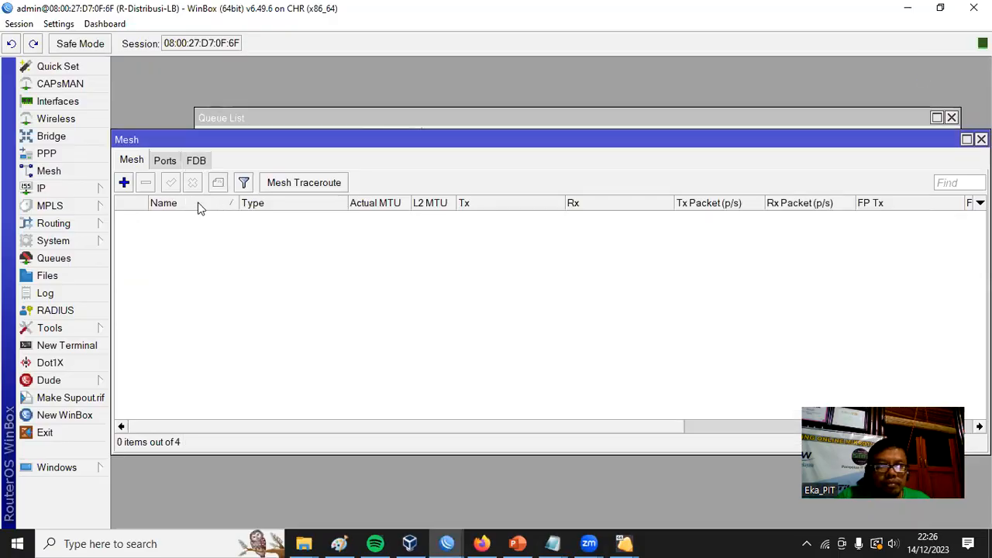
pyautogui.moveTo(46, 188)
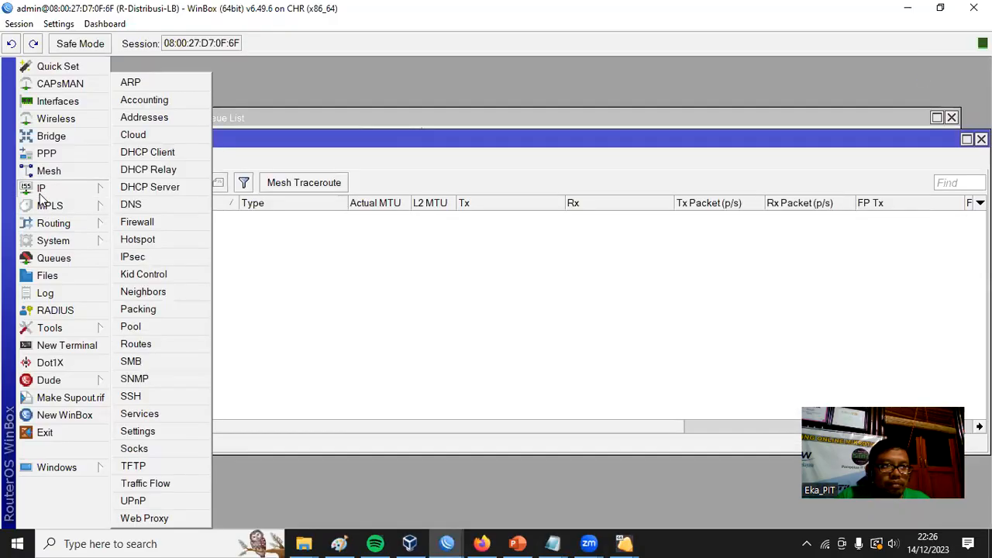
pyautogui.click(136, 225)
pyautogui.click(297, 95)
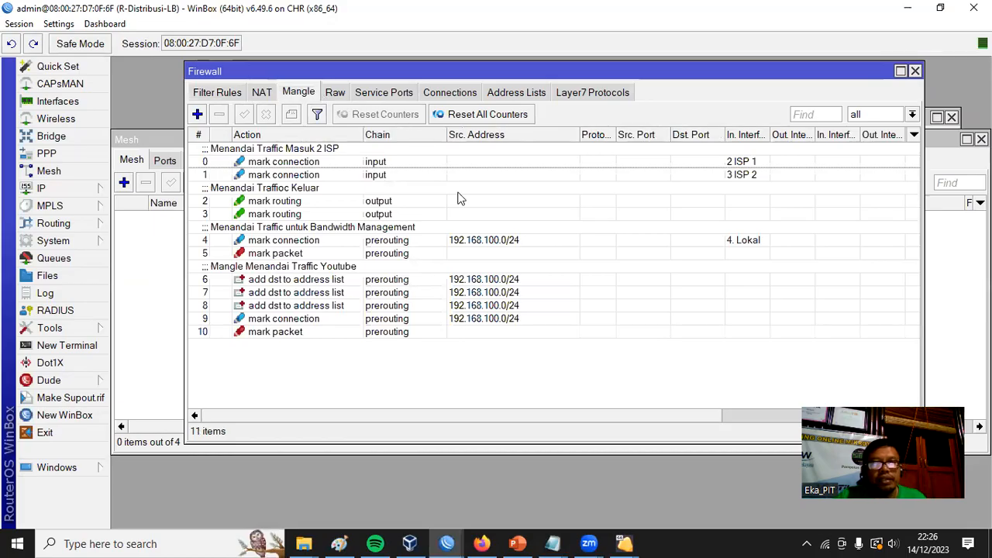
# Start a new mangle rule with chain prerouting, source address 192.168.100.0/24, and destination address not 192.168.100.0/24.
pyautogui.click(197, 115)
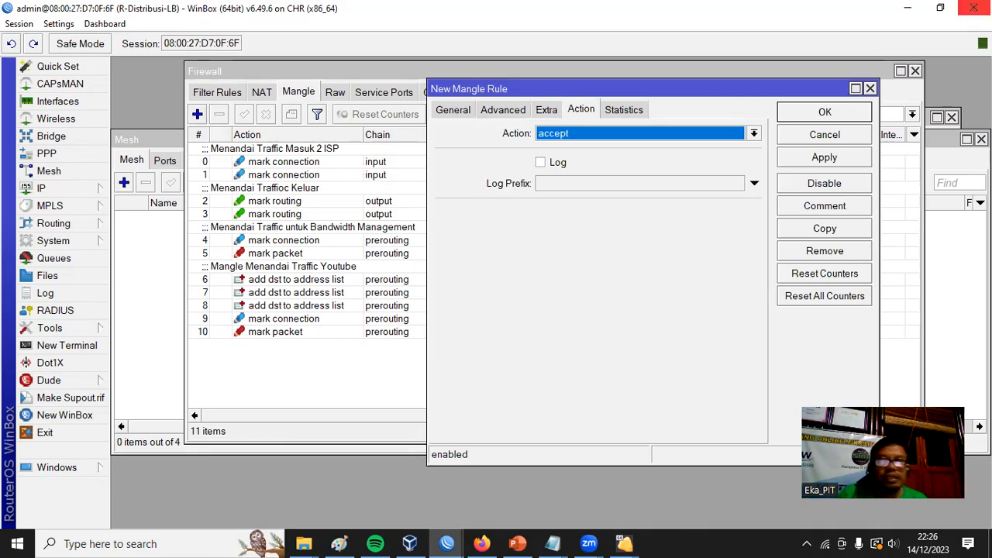
pyautogui.moveTo(487, 95); pyautogui.dragTo(580, 124)
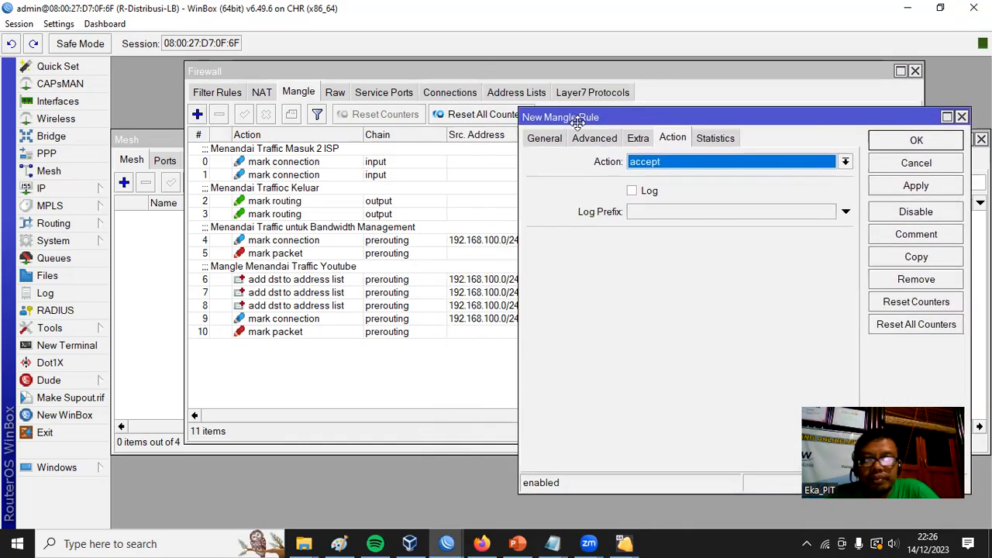
pyautogui.click(545, 138)
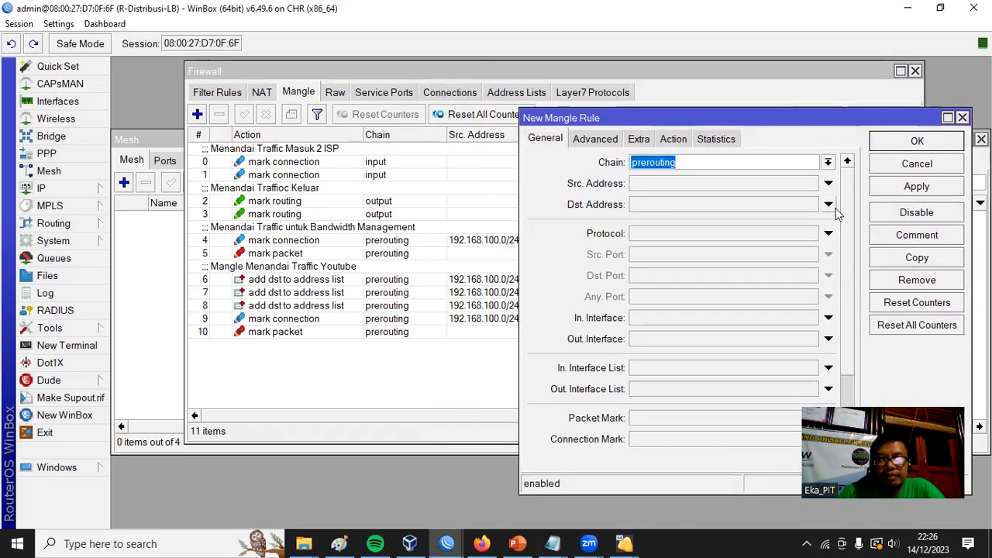
pyautogui.click(828, 162)
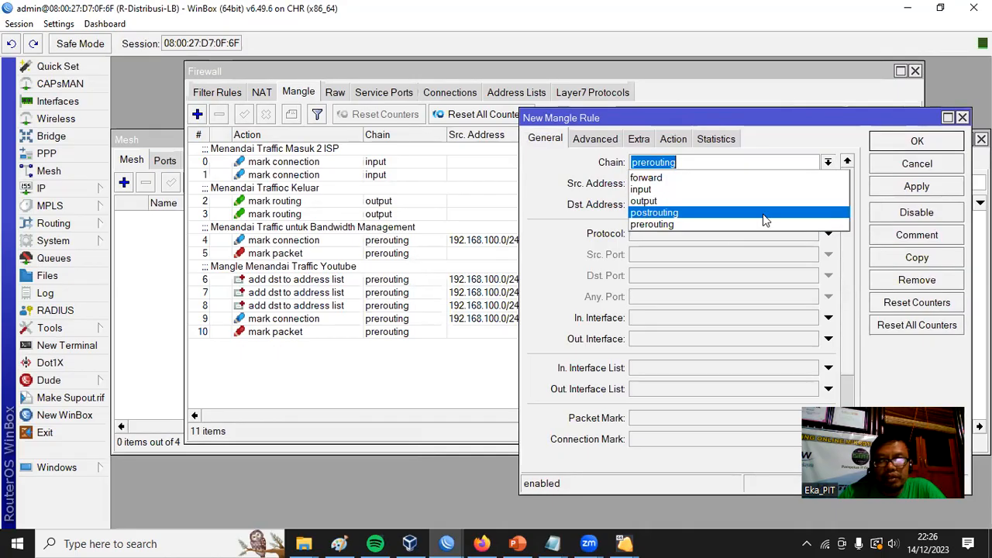
pyautogui.click(694, 224)
pyautogui.click(682, 186)
pyautogui.write('192.168.100.0/24')
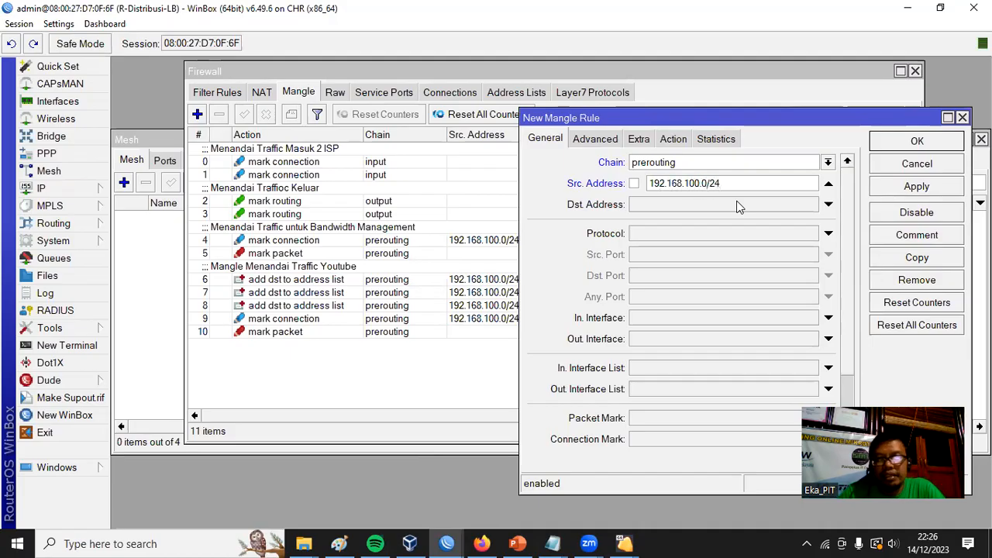
pyautogui.click(715, 208)
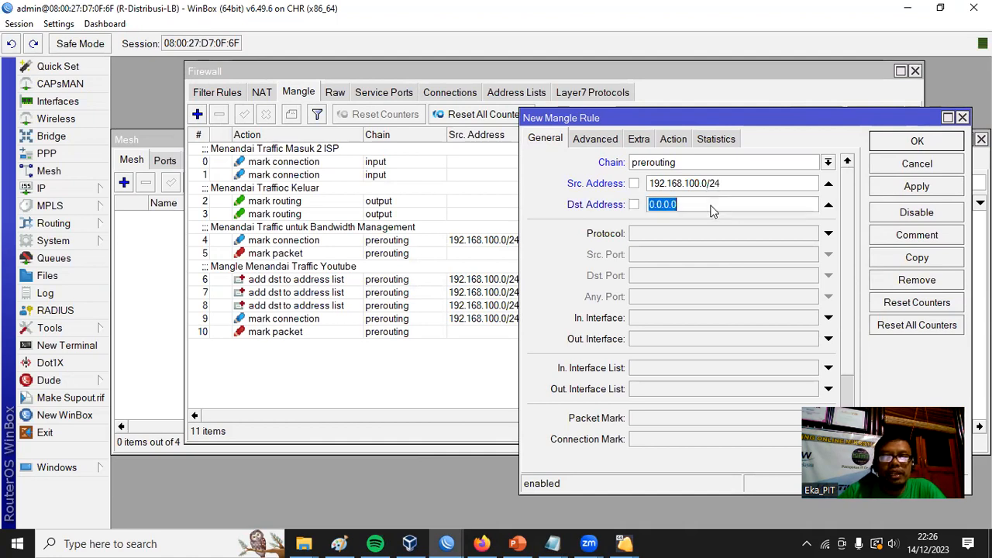
pyautogui.write('19')
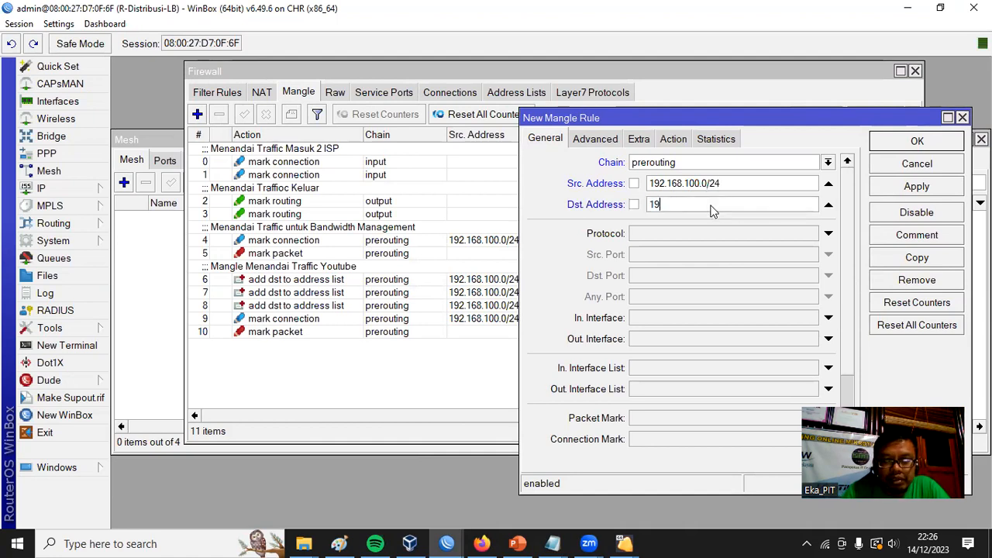
pyautogui.write('2.168.100.0')
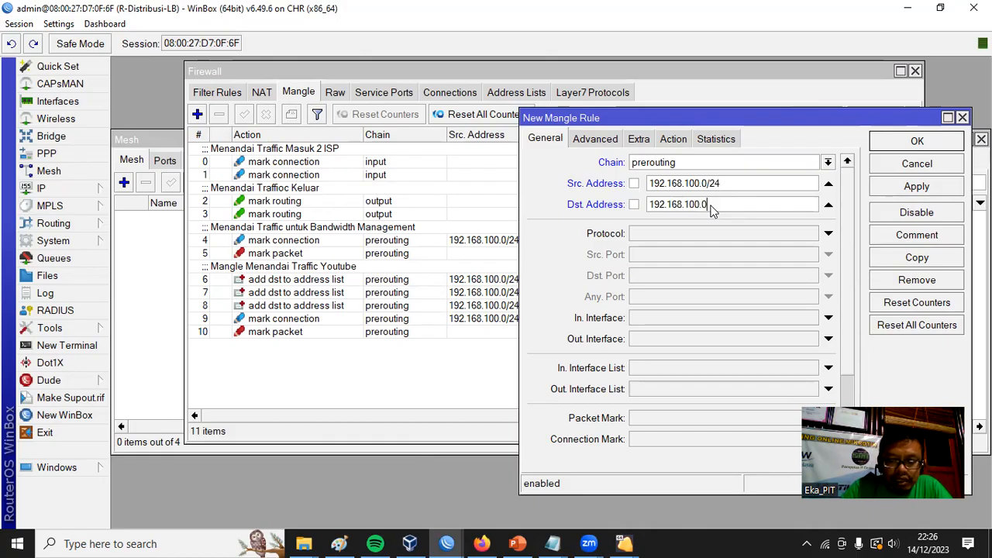
pyautogui.click(635, 205)
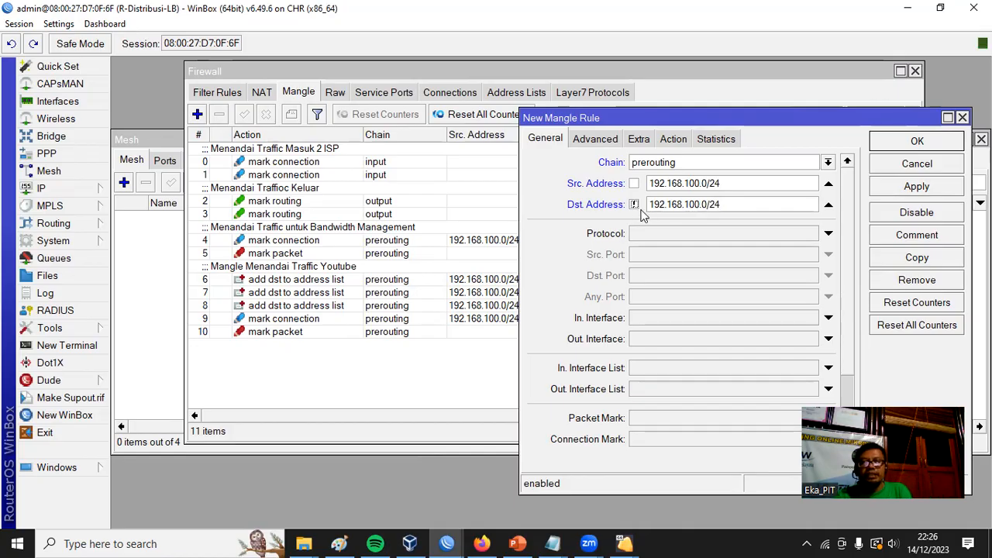
# Set the new mangle rule's content match to tiktok.com.
pyautogui.click(607, 144)
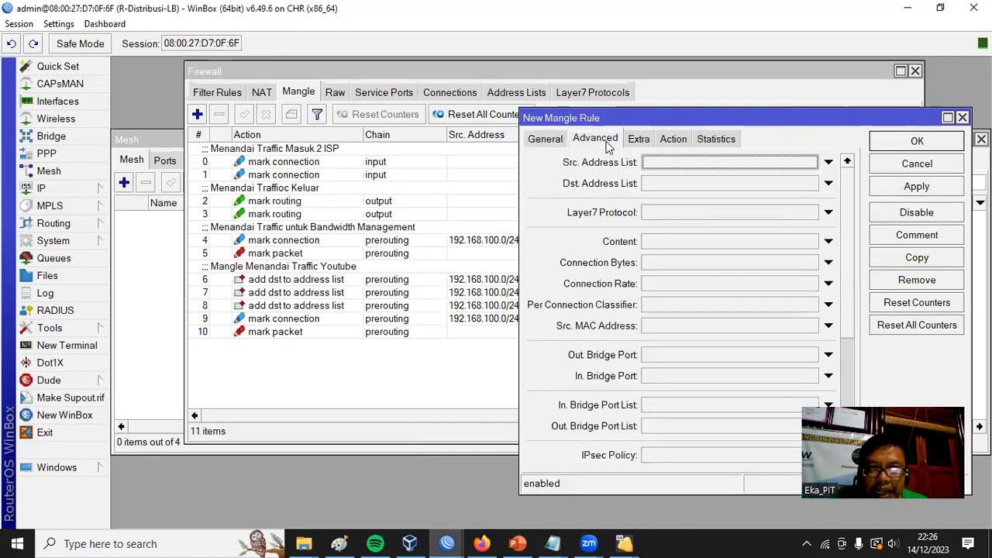
pyautogui.click(662, 242)
pyautogui.write('tiktok.com')
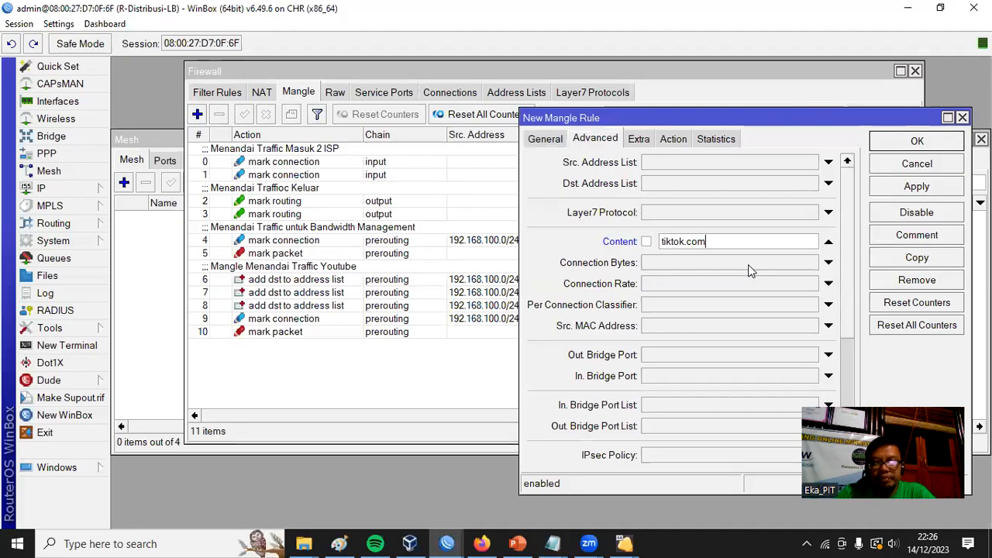
# Set the new mangle rule to add dst to address list tiktok with timeout 01:00:00, and save the rule.
pyautogui.click(681, 146)
pyautogui.click(690, 162)
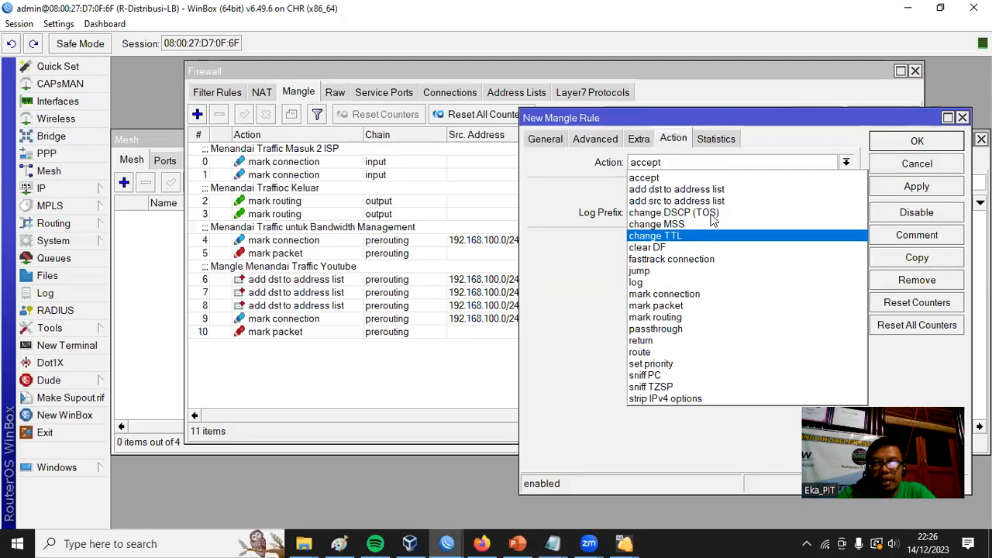
pyautogui.click(704, 190)
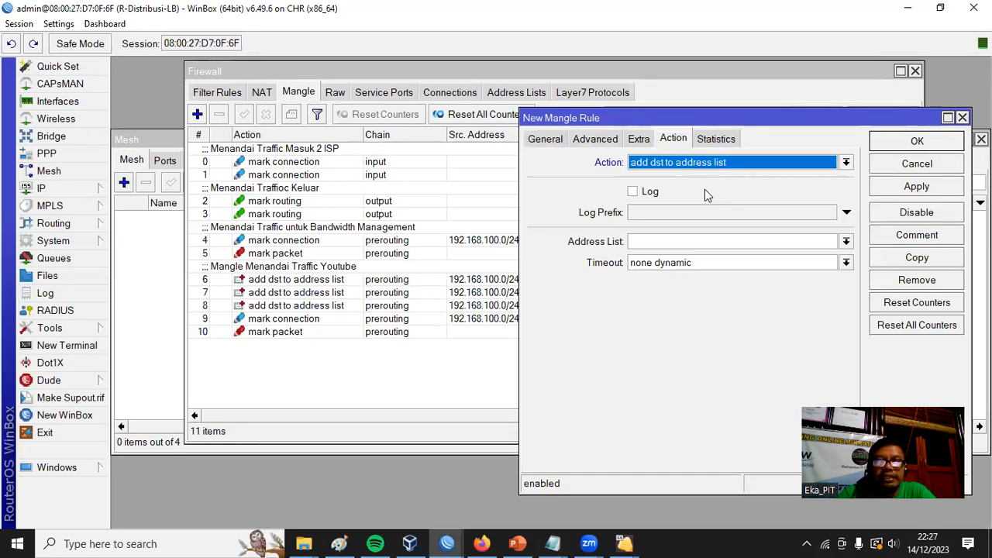
pyautogui.click(689, 242)
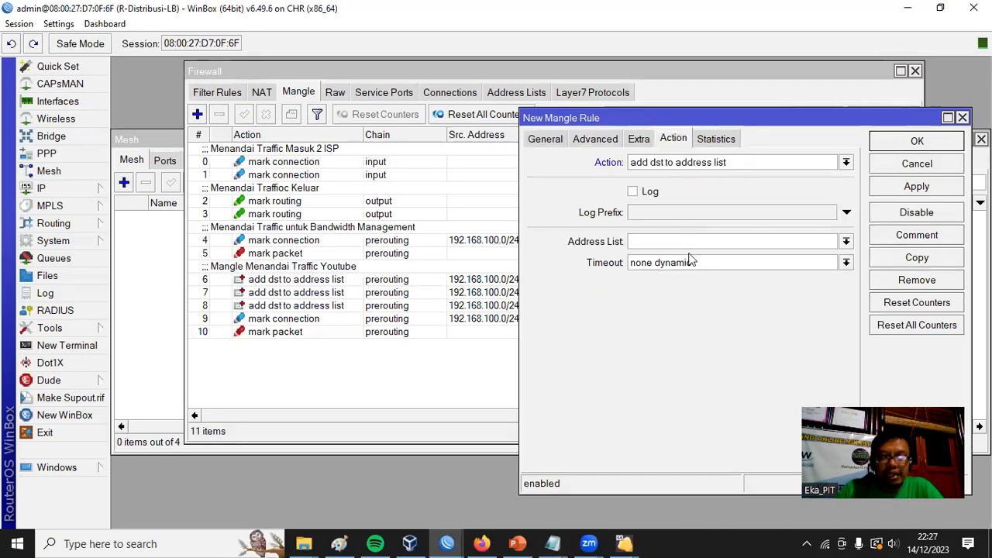
pyautogui.write('tiktok')
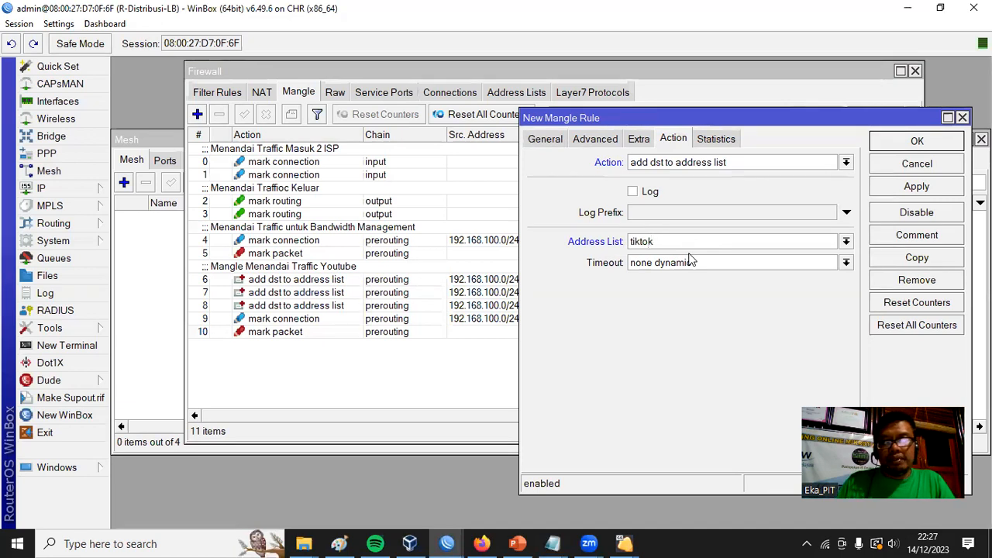
pyautogui.press('Tab')
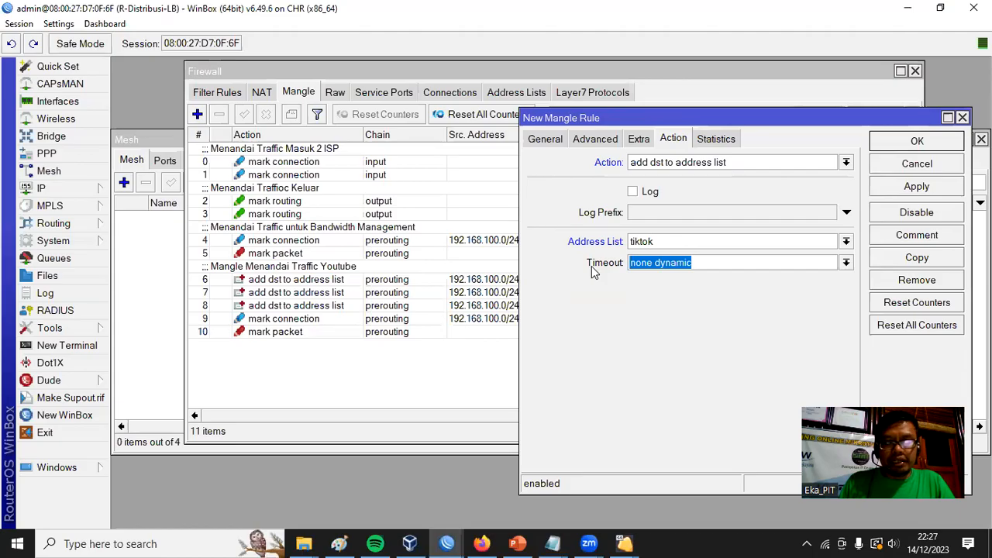
pyautogui.write('01:00:00')
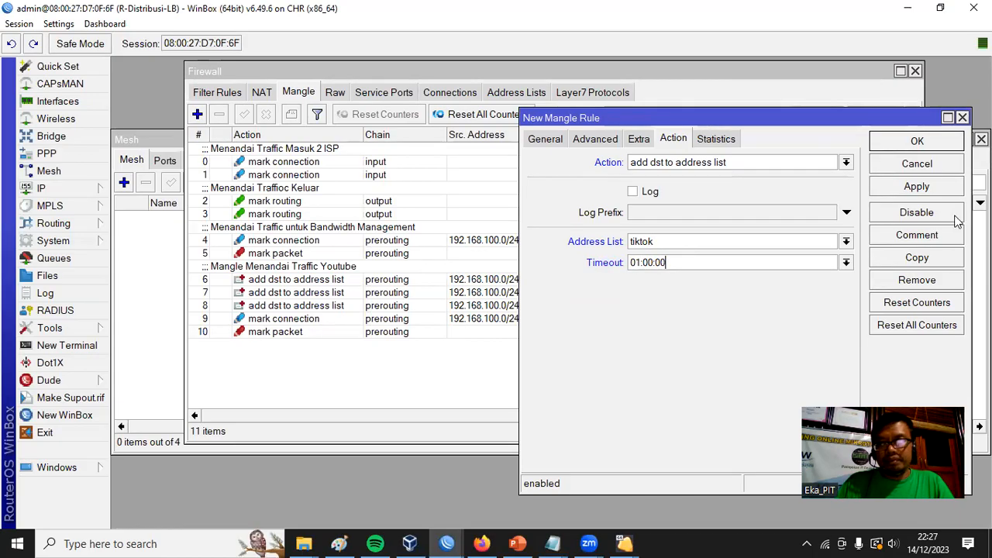
pyautogui.click(916, 186)
pyautogui.click(918, 141)
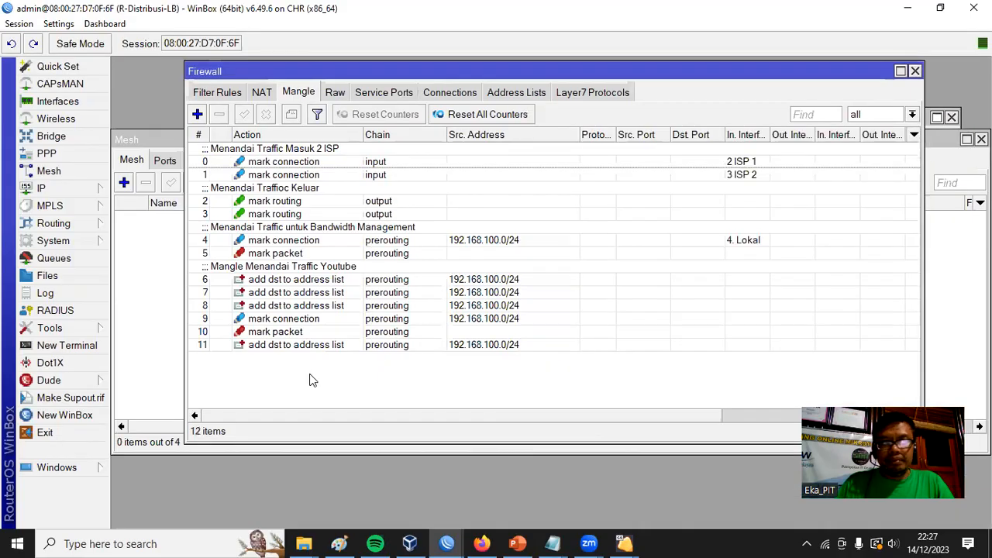
# Add the comment "Mangle Menandai Tiktok" to the new TikTok address-list rule.
pyautogui.click(268, 346)
pyautogui.click(291, 115)
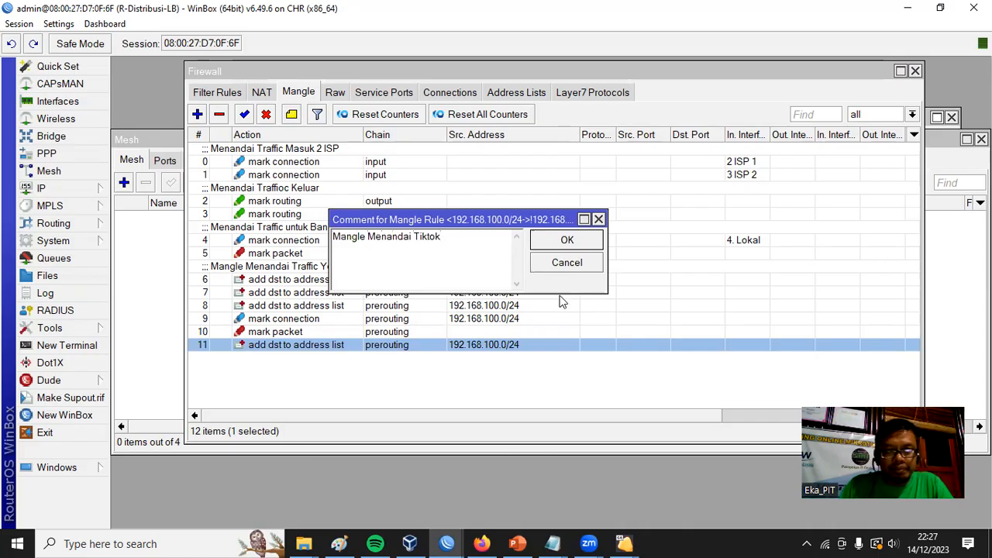
pyautogui.click(575, 244)
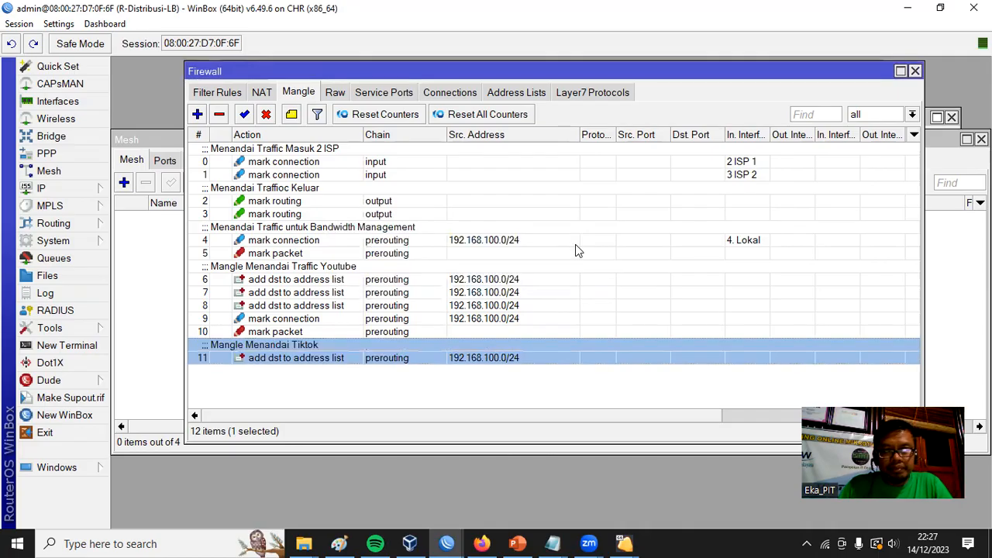
pyautogui.click(333, 373)
pyautogui.click(278, 358)
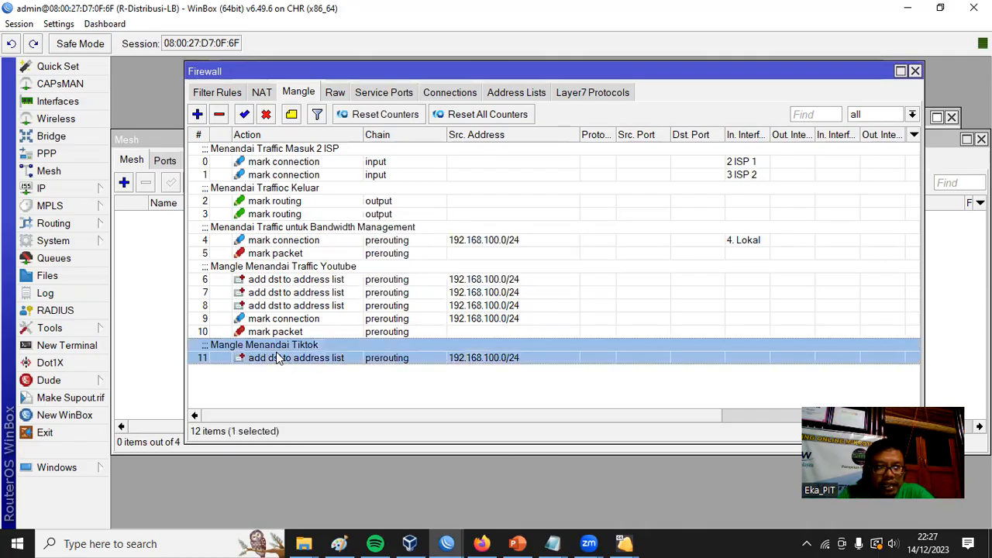
pyautogui.click(288, 370)
# Duplicate the TikTok address-list rule with content tiktokcdn.com and an empty comment, and save the copy.
pyautogui.doubleClick(283, 358)
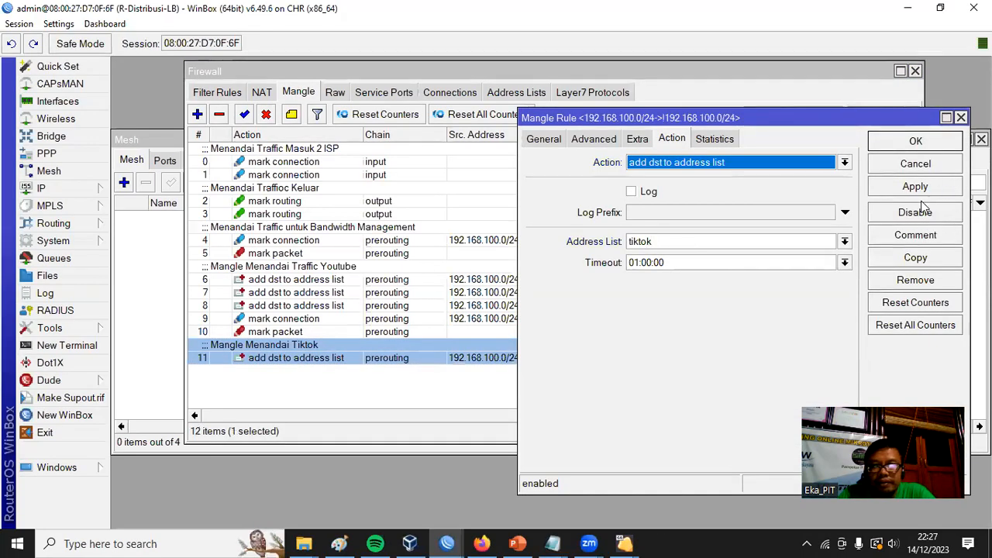
pyautogui.click(920, 259)
pyautogui.moveTo(632, 140); pyautogui.dragTo(366, 137)
pyautogui.click(341, 154)
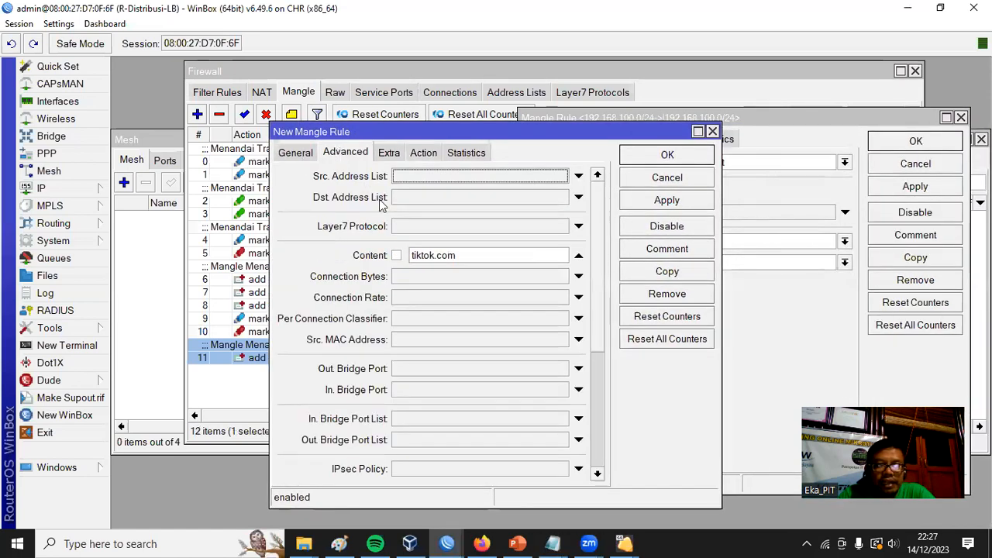
pyautogui.click(436, 255)
pyautogui.write('cdn')
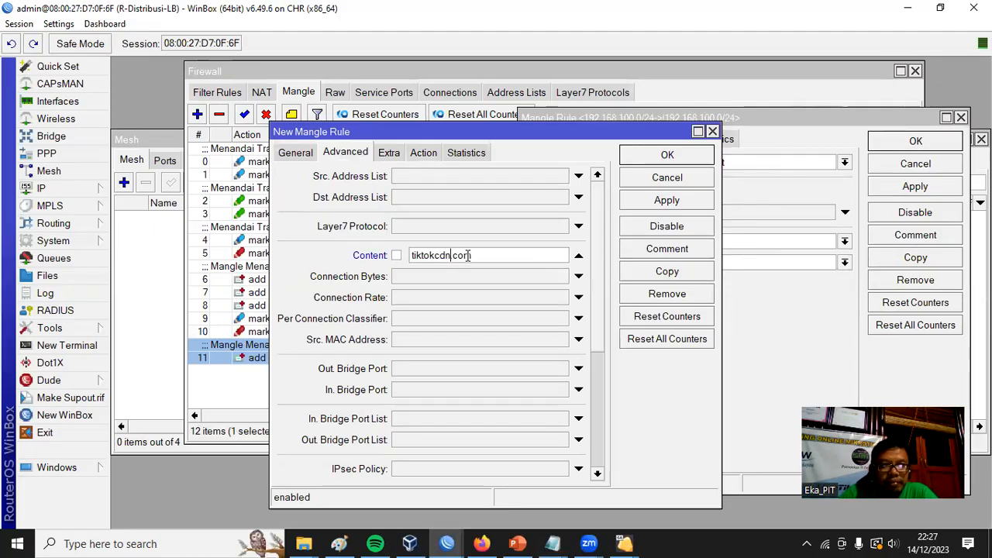
pyautogui.click(686, 252)
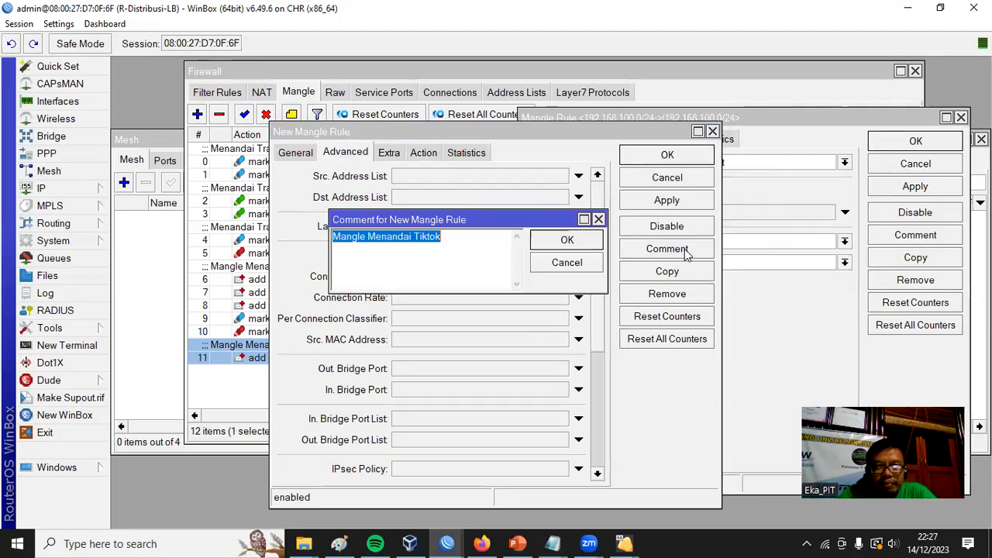
pyautogui.click(553, 241)
pyautogui.click(660, 158)
# Duplicate the original tiktok.com rule again with content tiktokv.com and no comment, save the copy, and close the original.
pyautogui.moveTo(659, 118); pyautogui.dragTo(454, 101)
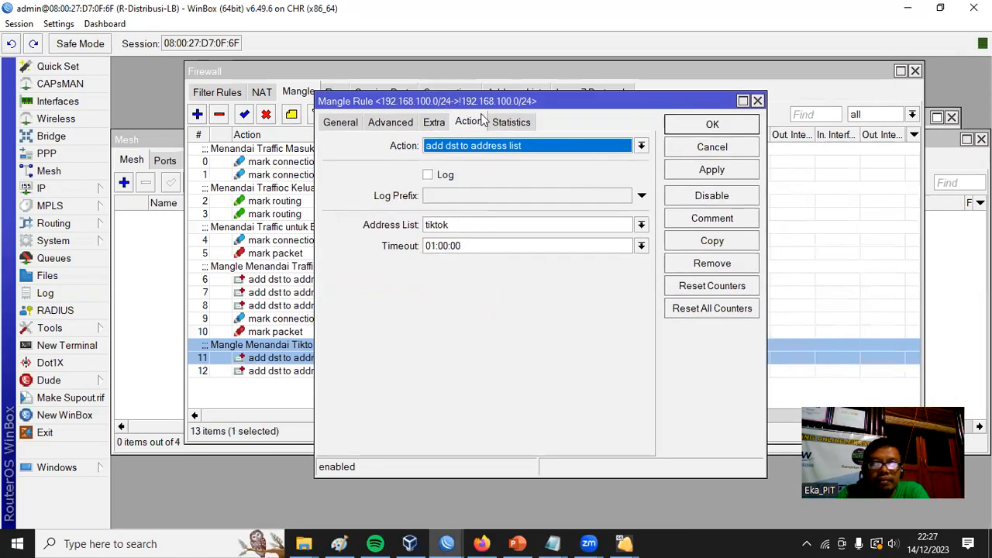
pyautogui.click(344, 122)
pyautogui.click(712, 241)
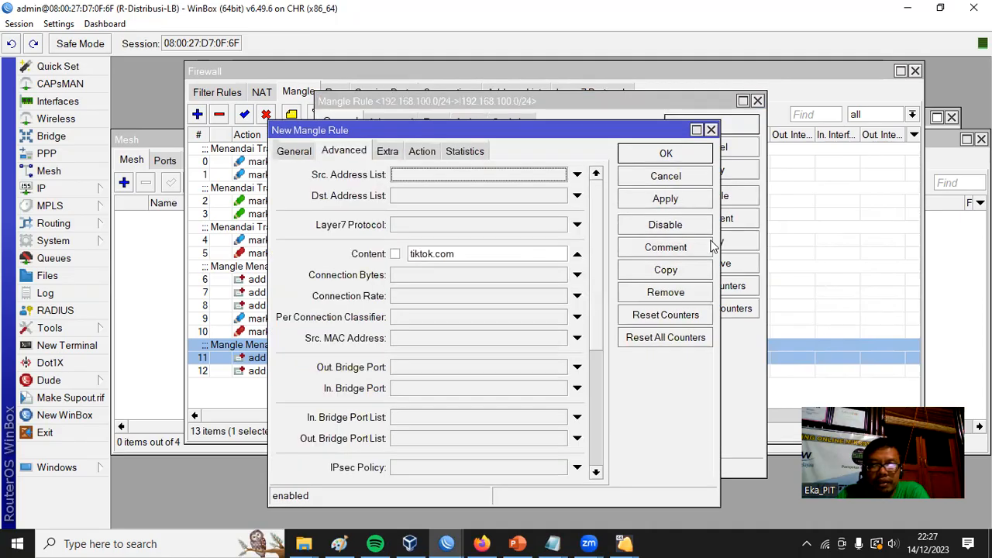
pyautogui.click(433, 253)
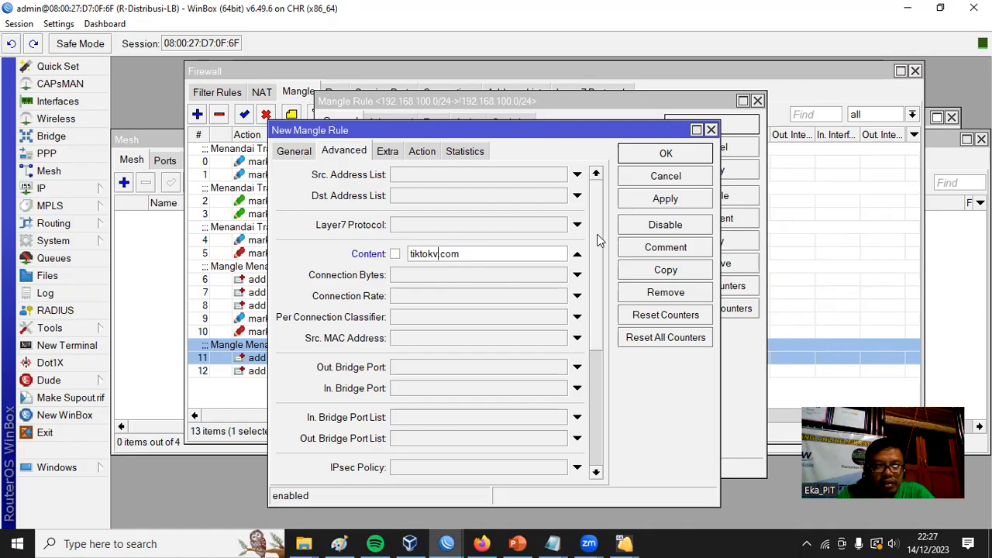
pyautogui.click(676, 253)
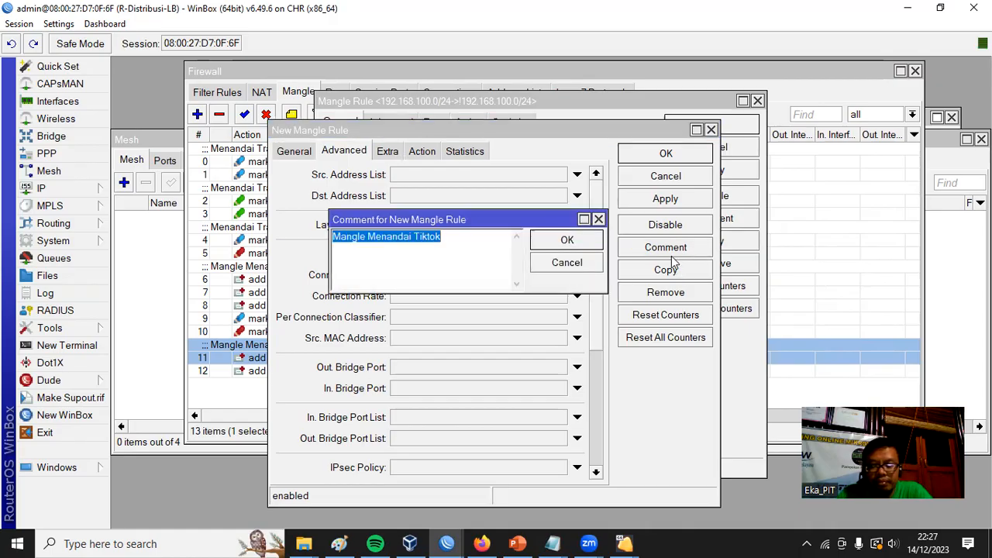
pyautogui.press('BackSpace')
pyautogui.click(567, 240)
pyautogui.click(666, 154)
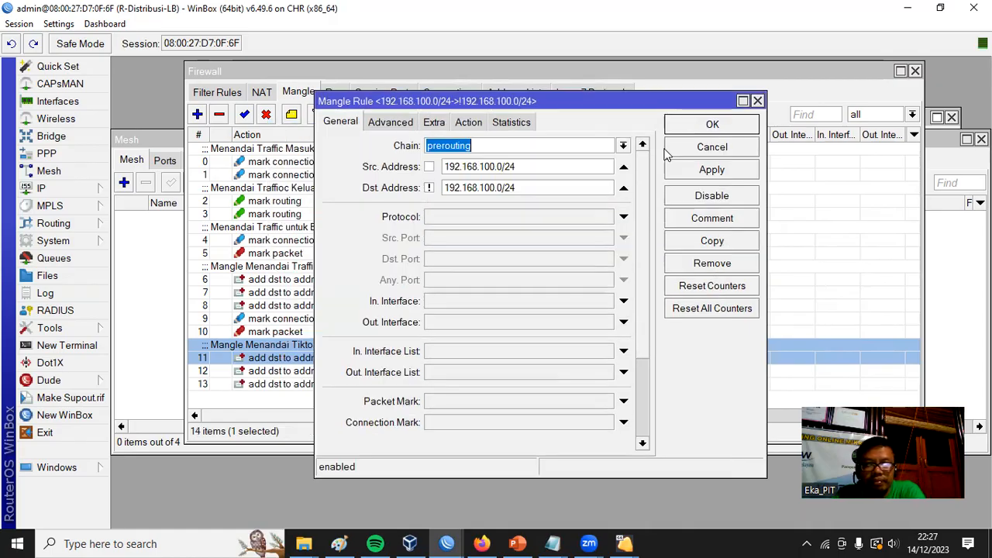
pyautogui.click(710, 123)
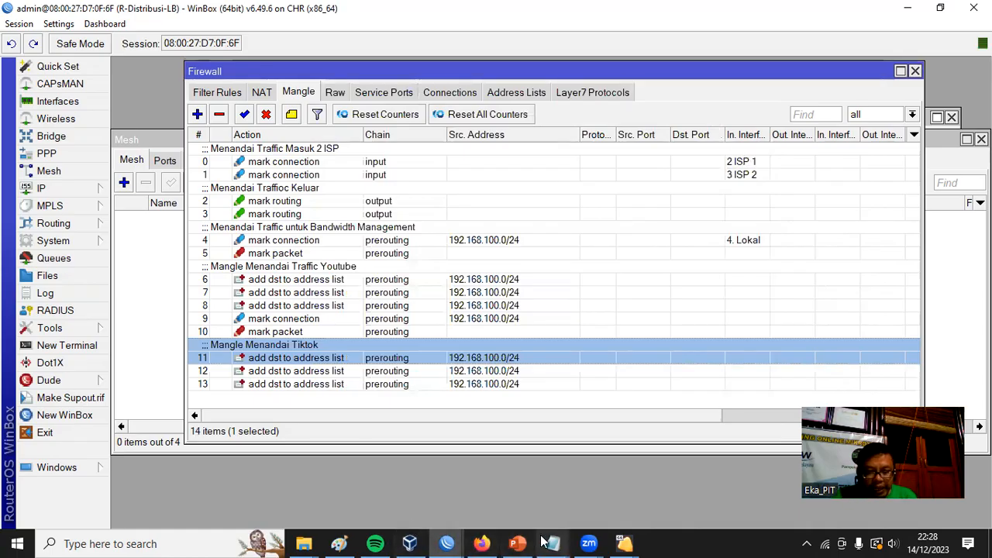
# Switch to Notepad to review the listed TikTok content domains, and return to WinBox to check them against the TikTok mangle rules.
pyautogui.moveTo(553, 544)
pyautogui.click(589, 502)
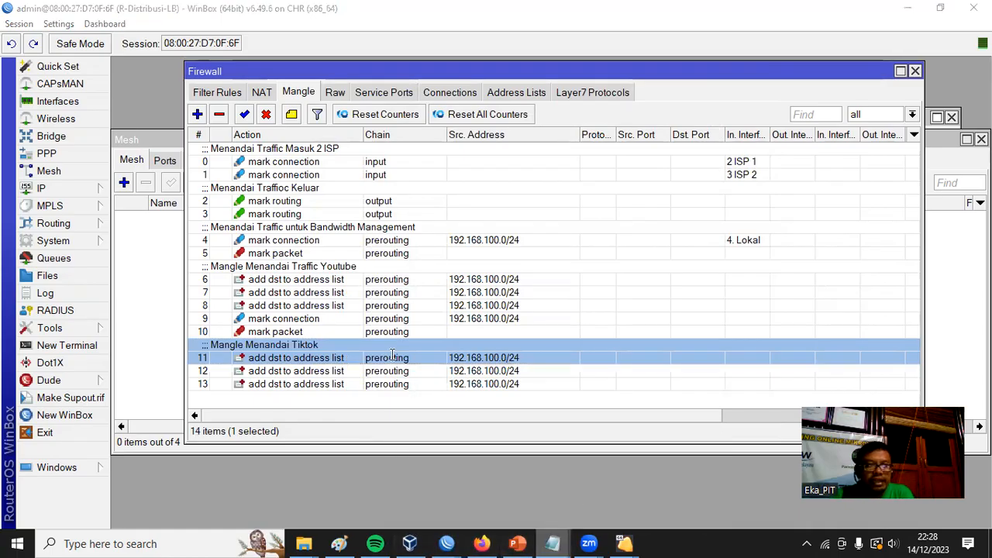
pyautogui.moveTo(156, 215); pyautogui.dragTo(444, 216)
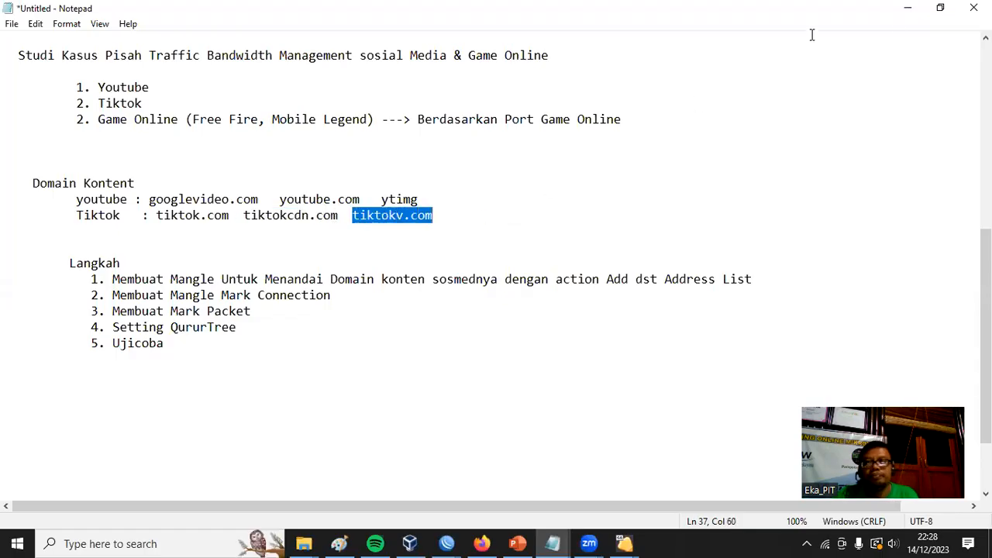
pyautogui.click(908, 8)
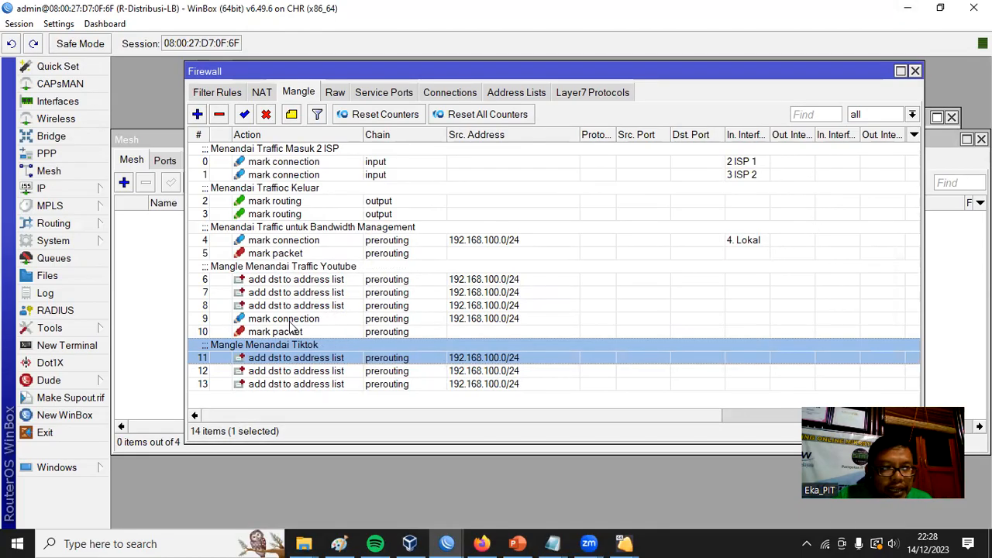
pyautogui.click(290, 372)
pyautogui.click(287, 385)
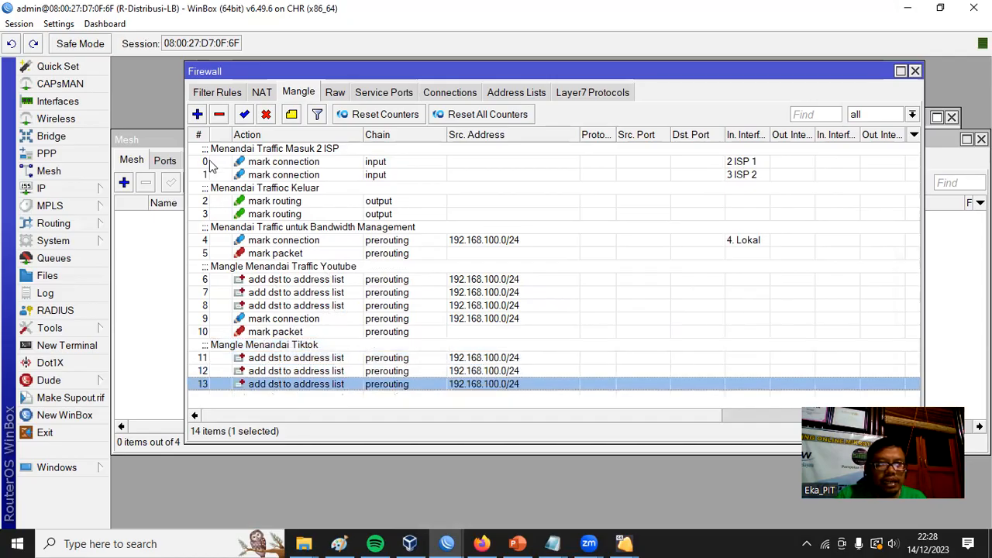
# Start a new prerouting mangle rule with source address 192.168.100.0/24 and destination address list tiktok.
pyautogui.click(197, 114)
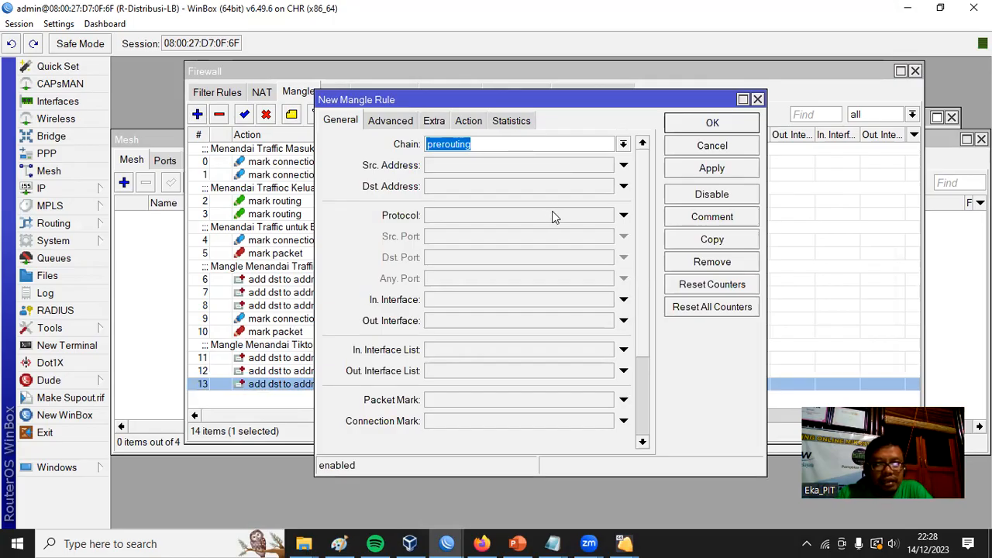
pyautogui.click(484, 165)
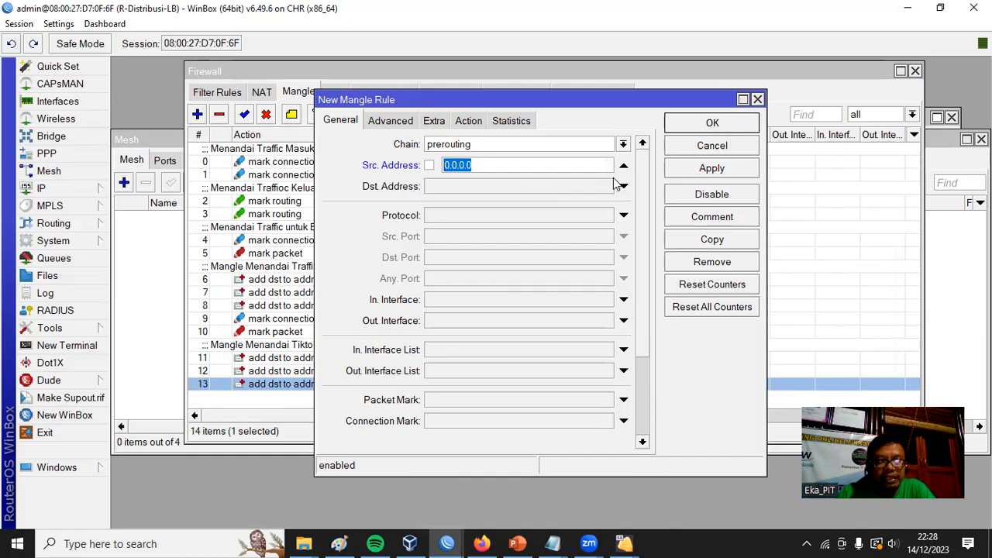
pyautogui.write('192.1')
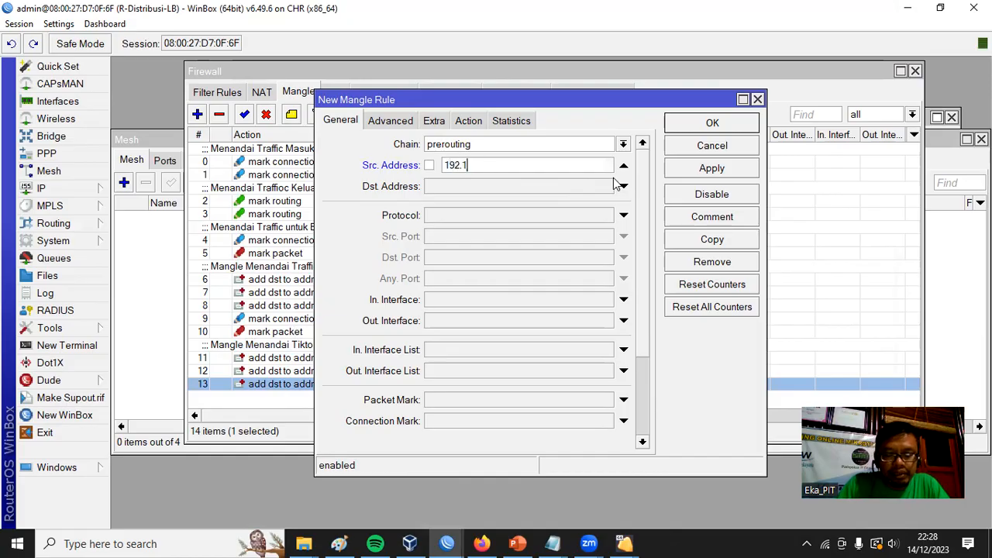
pyautogui.write('68.100.0/24')
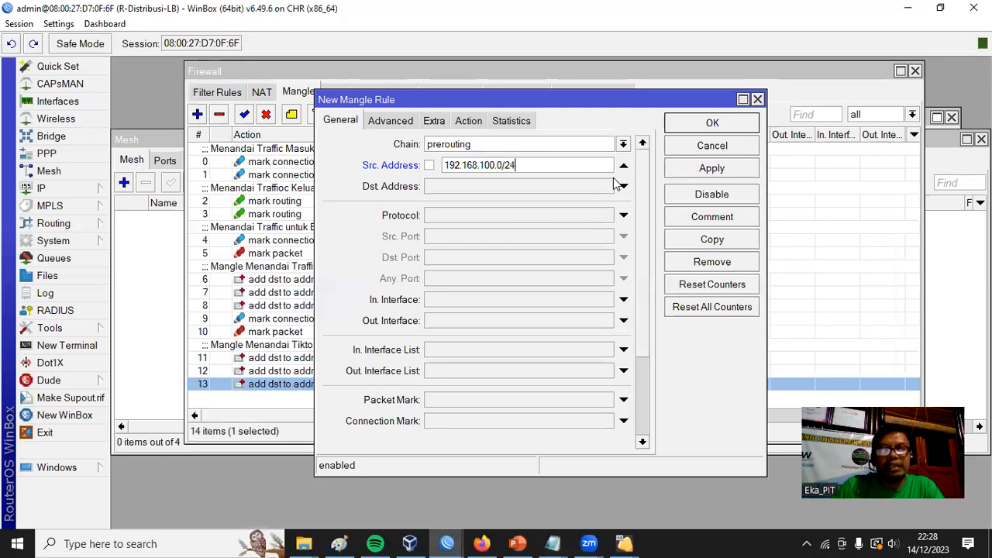
pyautogui.click(409, 124)
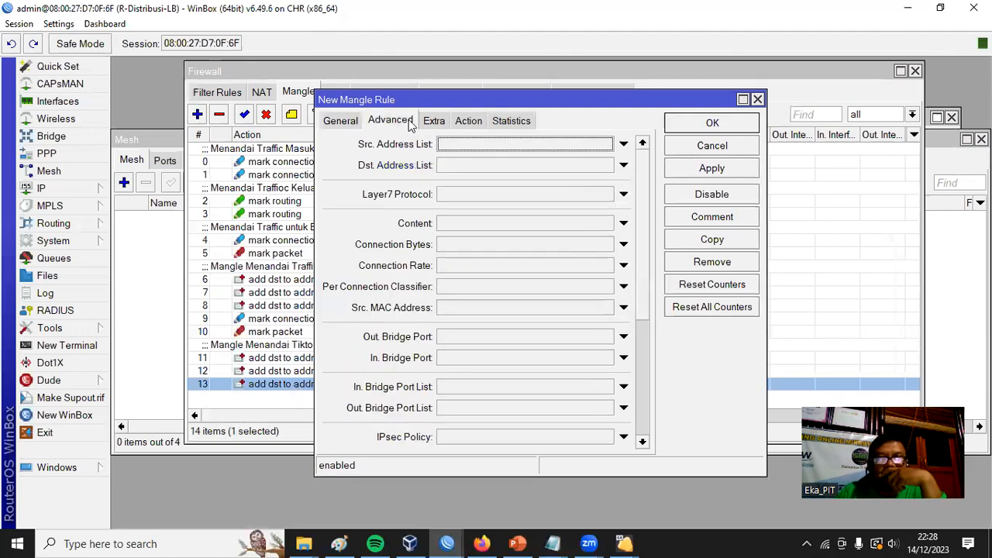
pyautogui.click(512, 165)
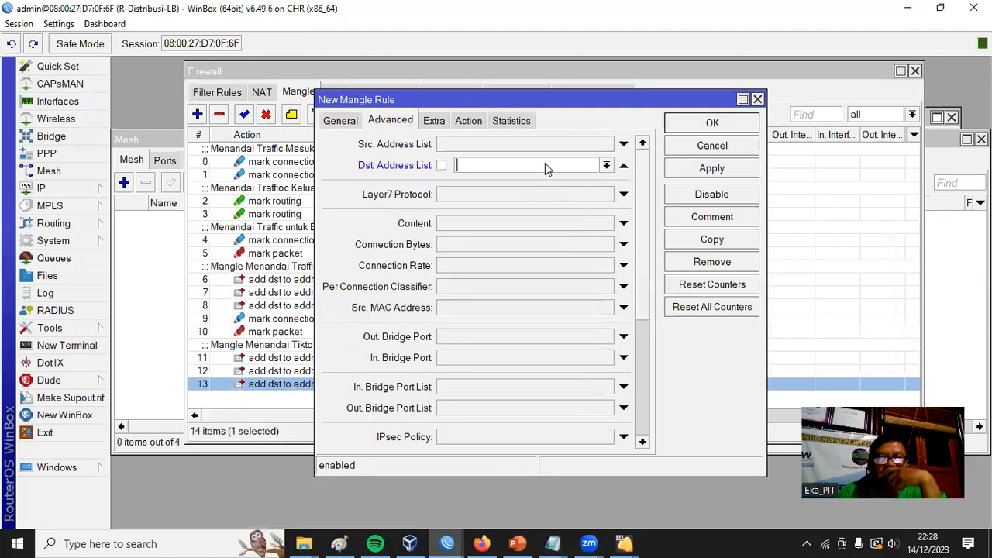
pyautogui.click(607, 165)
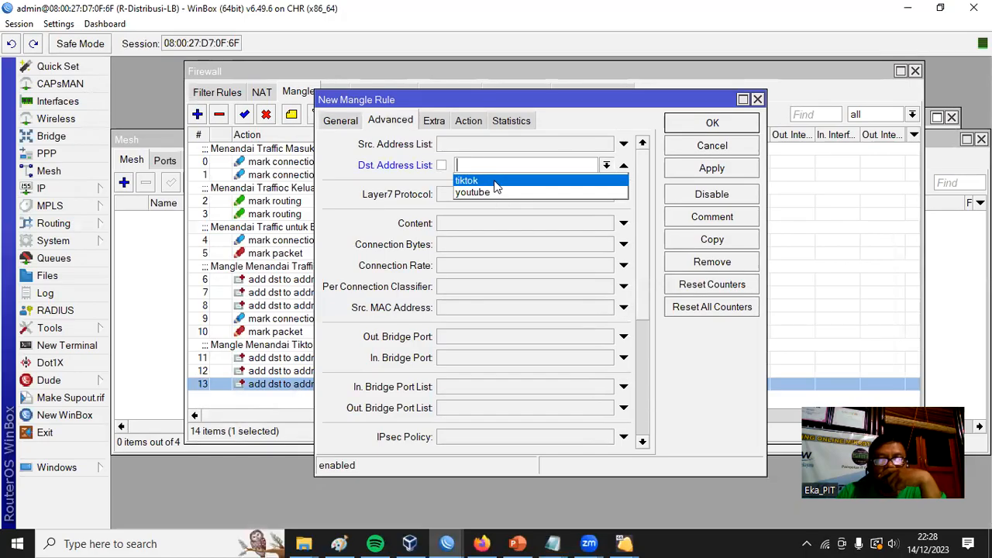
pyautogui.click(543, 179)
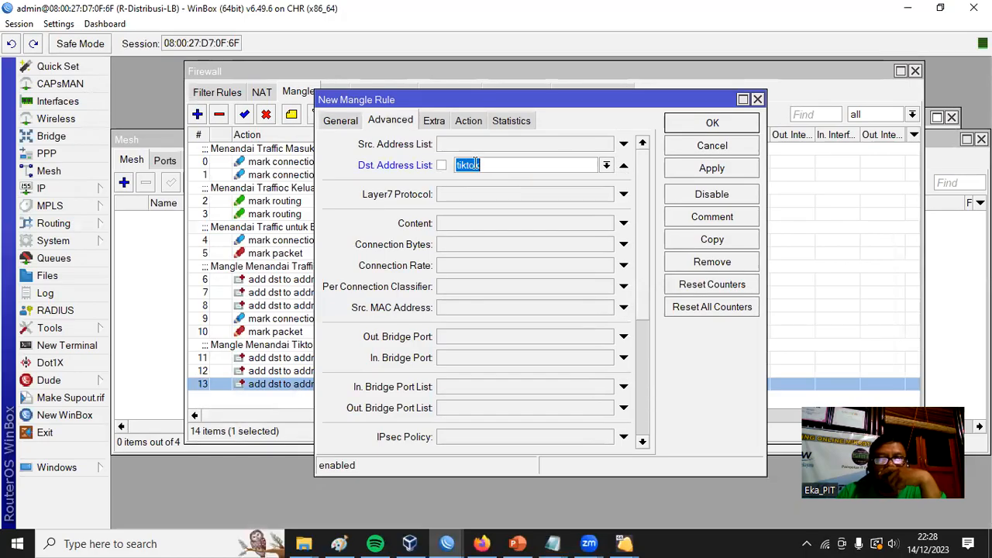
# Set the rule's action to mark connection with new connection mark "koneksi tiktok", and save the rule.
pyautogui.click(475, 123)
pyautogui.click(522, 144)
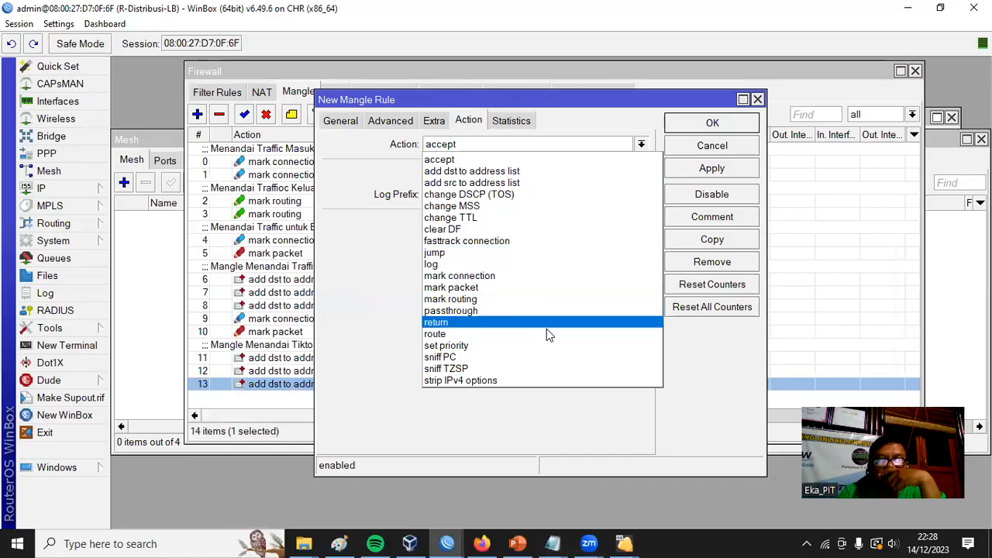
pyautogui.click(508, 276)
pyautogui.click(472, 224)
pyautogui.write('koneksi tiktok')
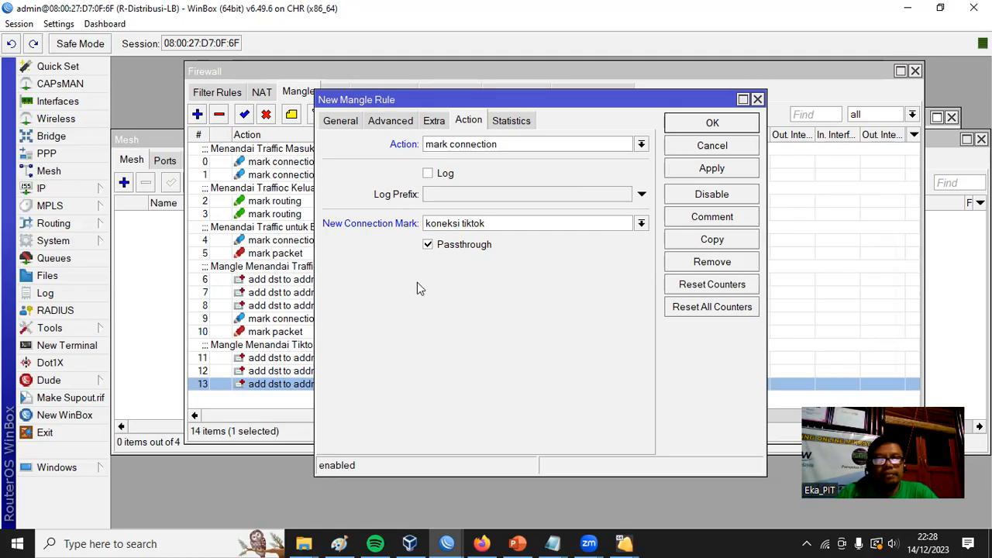
pyautogui.click(713, 124)
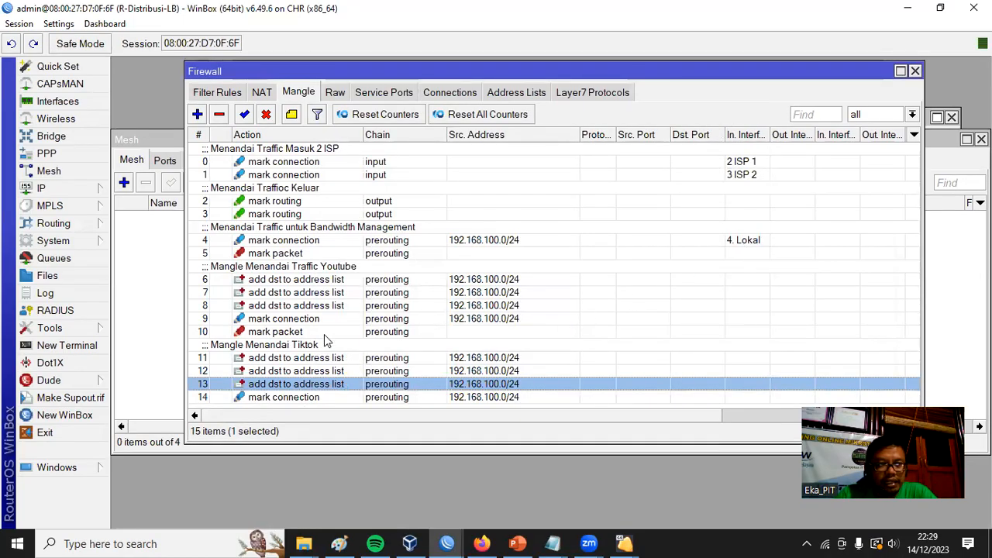
# Start a new mangle rule in the prerouting chain that matches connection mark "koneksi tiktok".
pyautogui.click(197, 114)
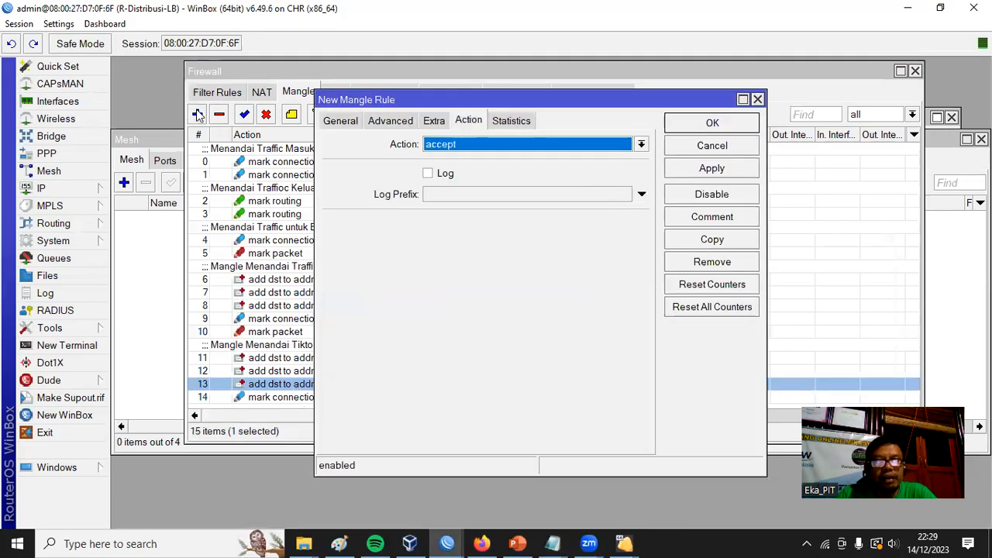
pyautogui.click(341, 121)
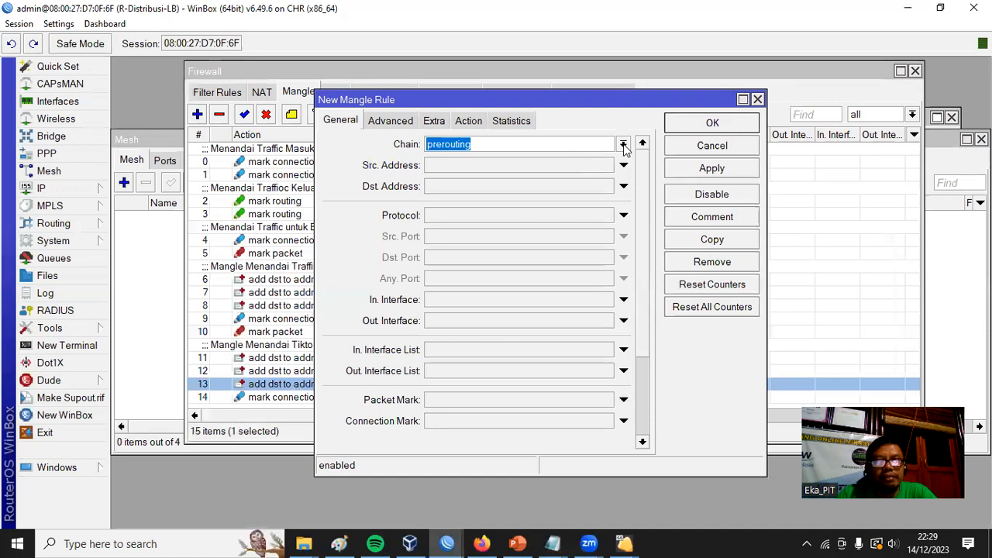
pyautogui.click(509, 421)
pyautogui.click(606, 421)
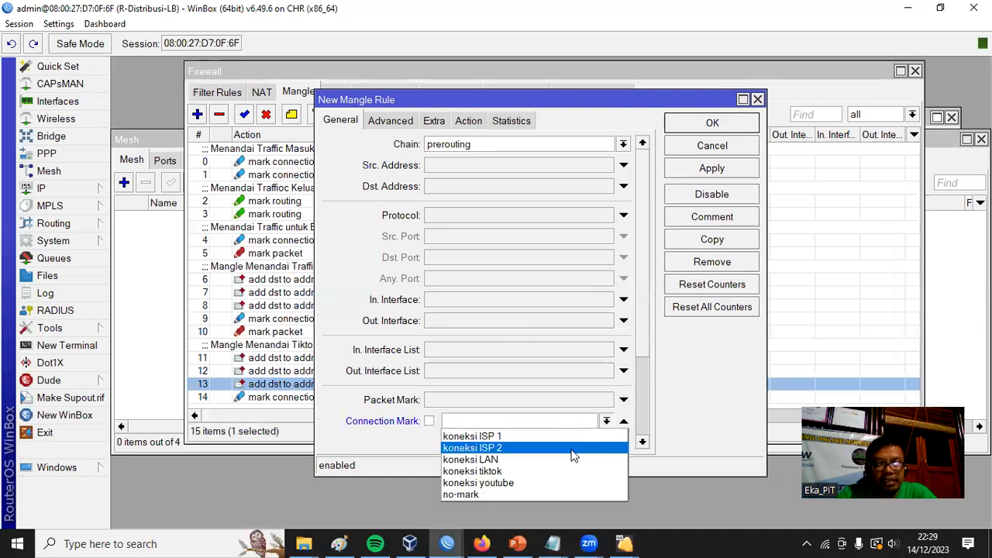
pyautogui.click(534, 470)
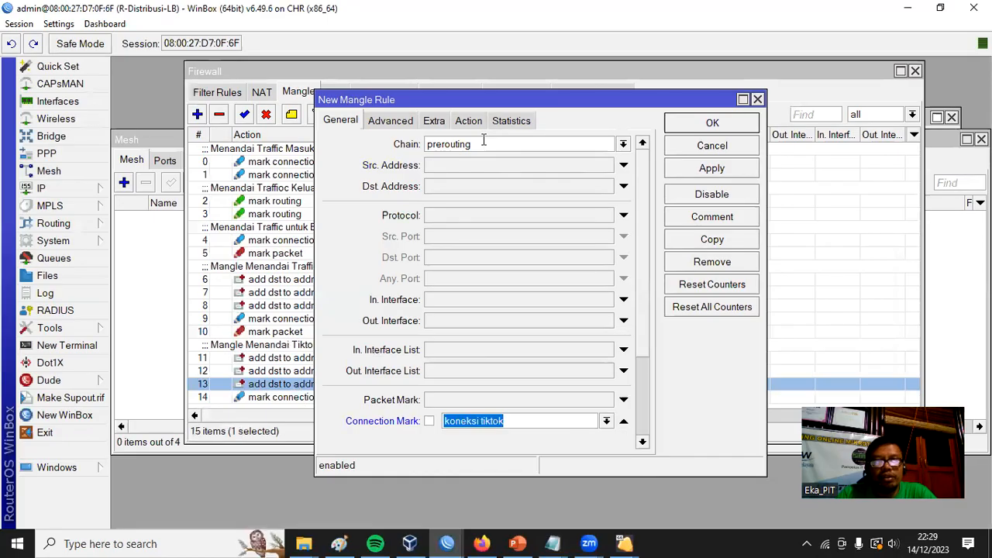
# Set the rule's action to mark packet with new packet mark "paket bw tiktok", turn off passthrough, and save the rule.
pyautogui.click(469, 121)
pyautogui.click(493, 144)
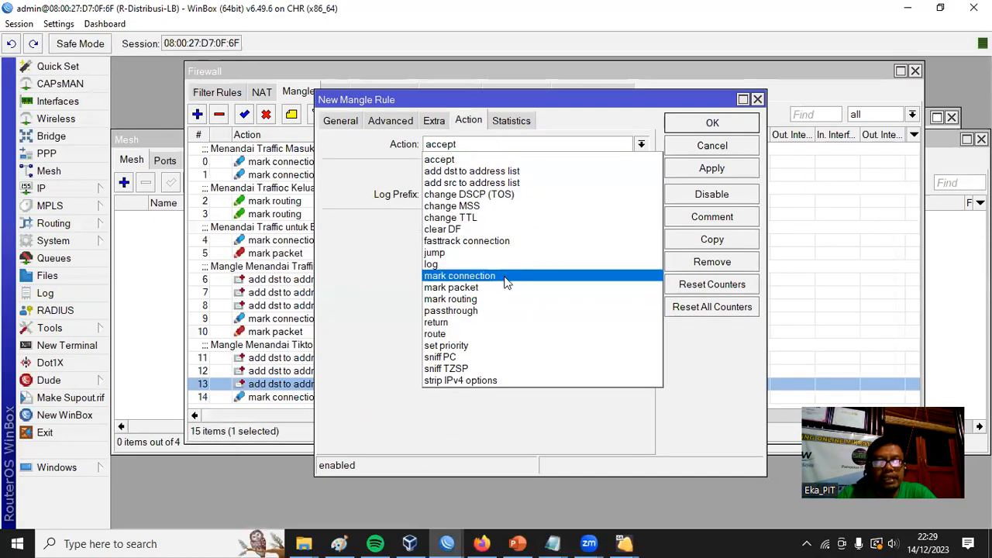
pyautogui.click(503, 286)
pyautogui.click(475, 224)
pyautogui.write('paket bw')
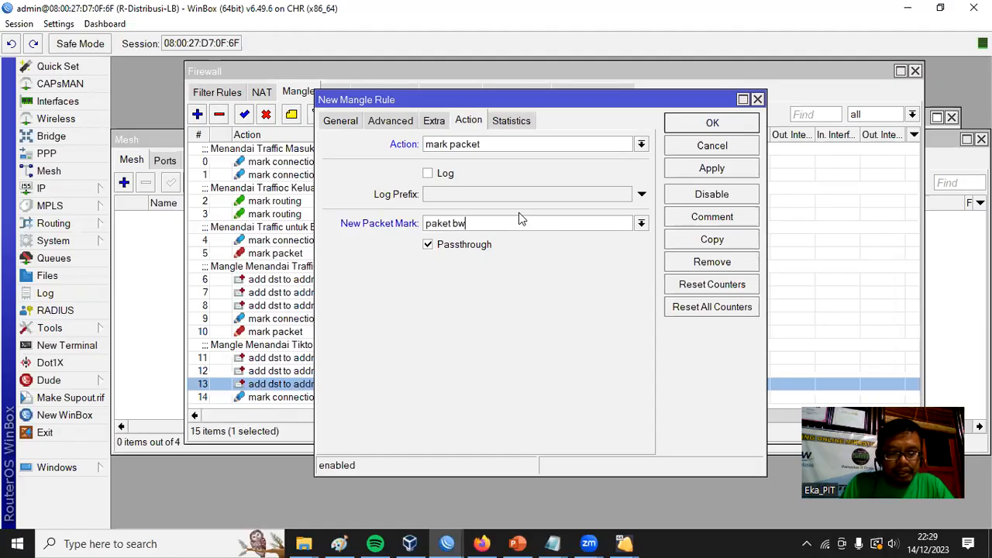
pyautogui.write(' tiktok')
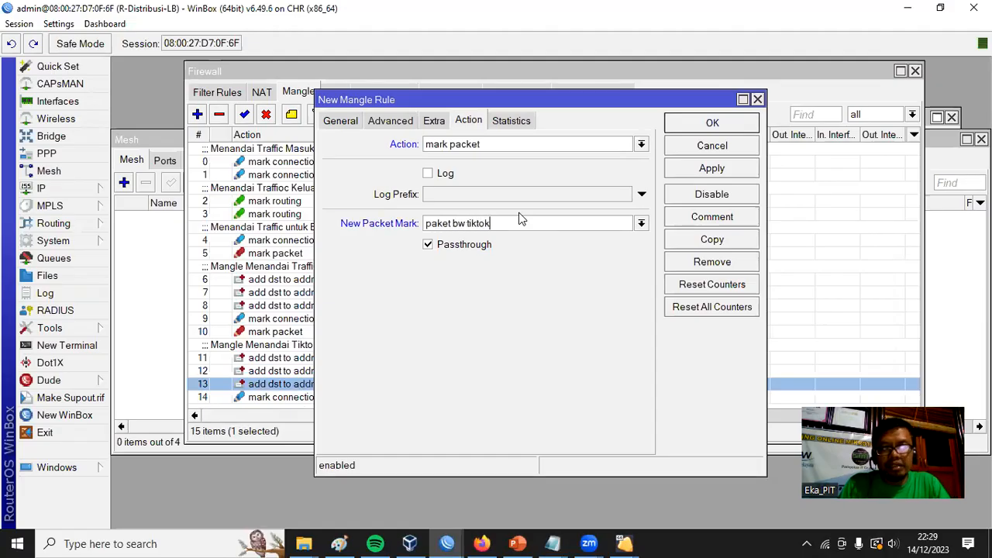
pyautogui.click(470, 245)
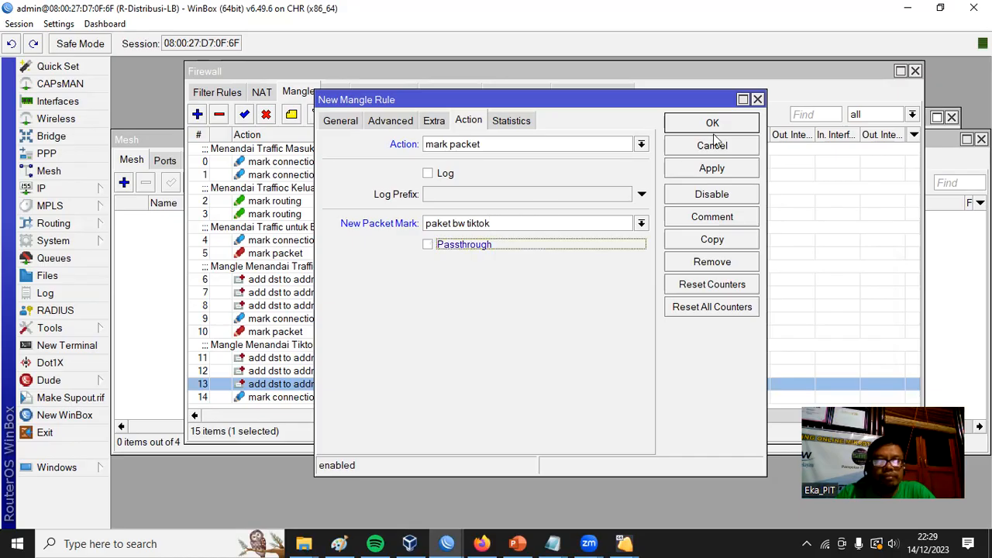
pyautogui.click(713, 124)
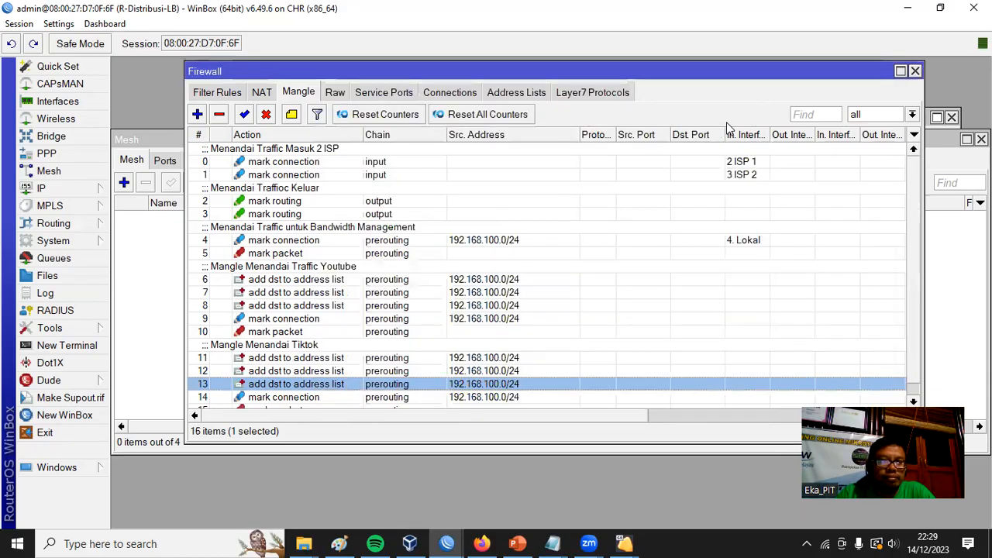
# Maximize the Firewall window and review the YouTube and TikTok mangle rule groups.
pyautogui.click(900, 71)
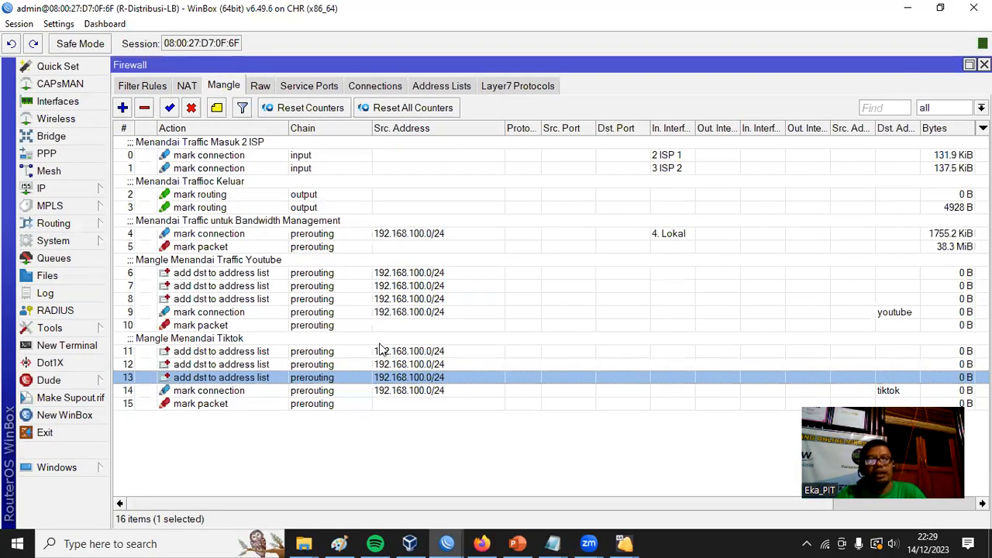
pyautogui.click(263, 262)
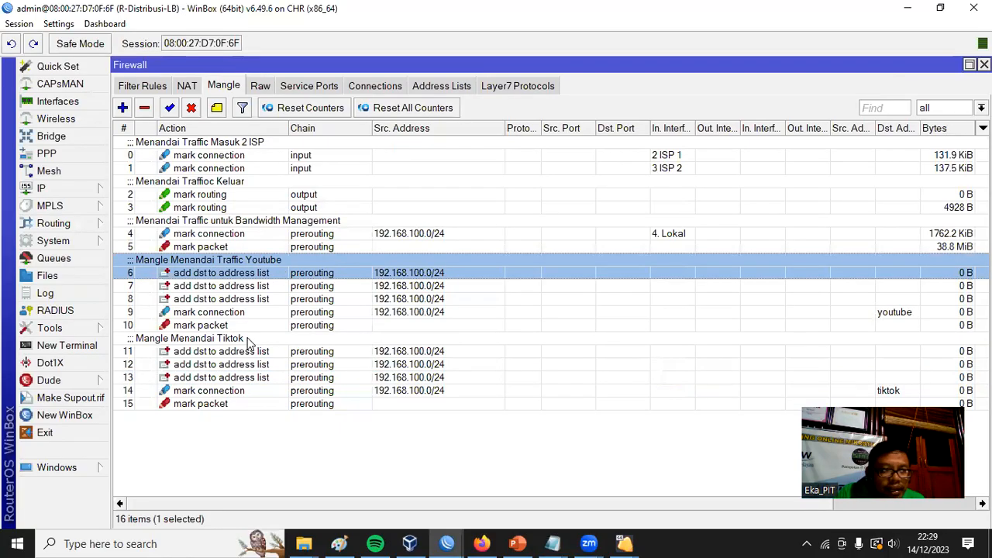
pyautogui.click(233, 349)
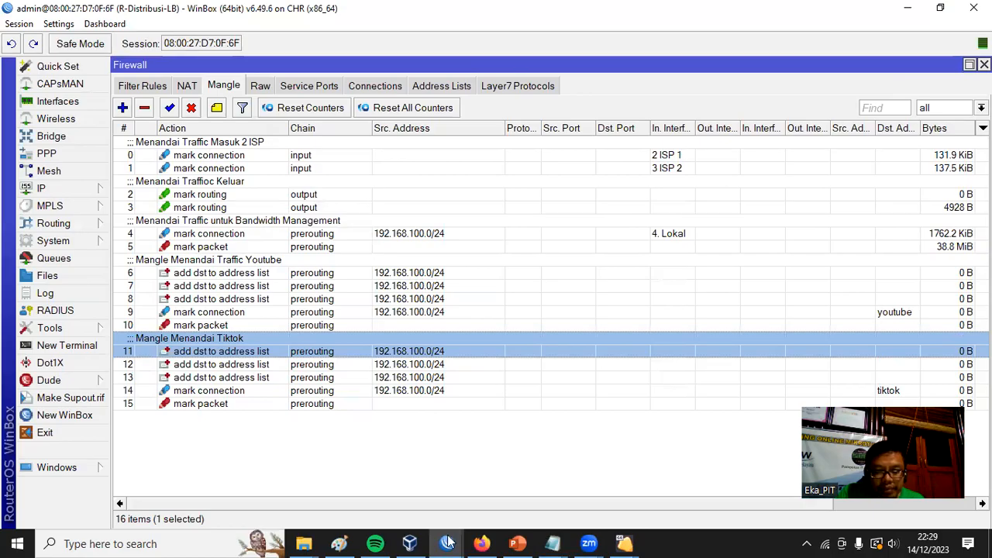
# Switch to the Windows 7 client in VirtualBox, open the download folder of the Chrome installer, and run ChromeSetup as administrator.
pyautogui.moveTo(448, 542)
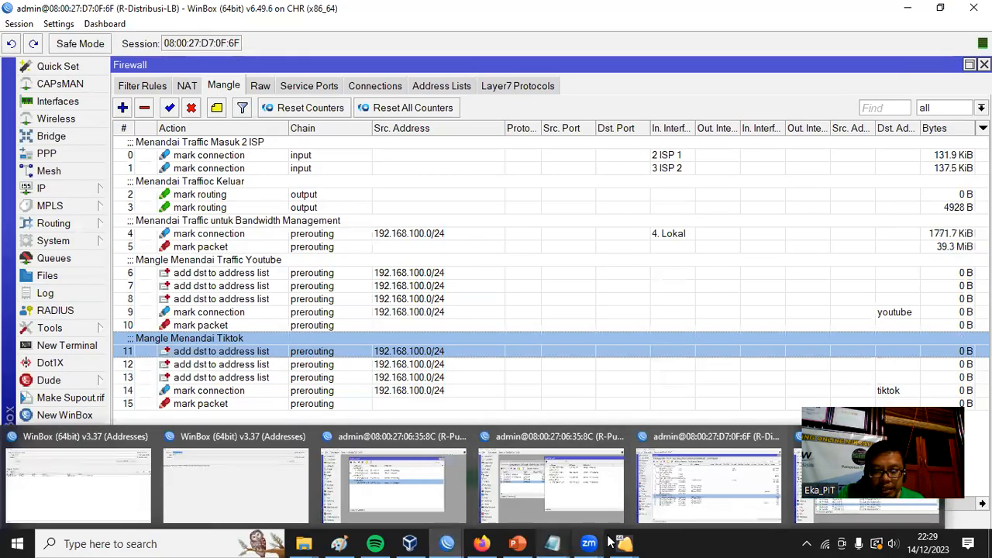
pyautogui.moveTo(624, 543)
pyautogui.click(748, 497)
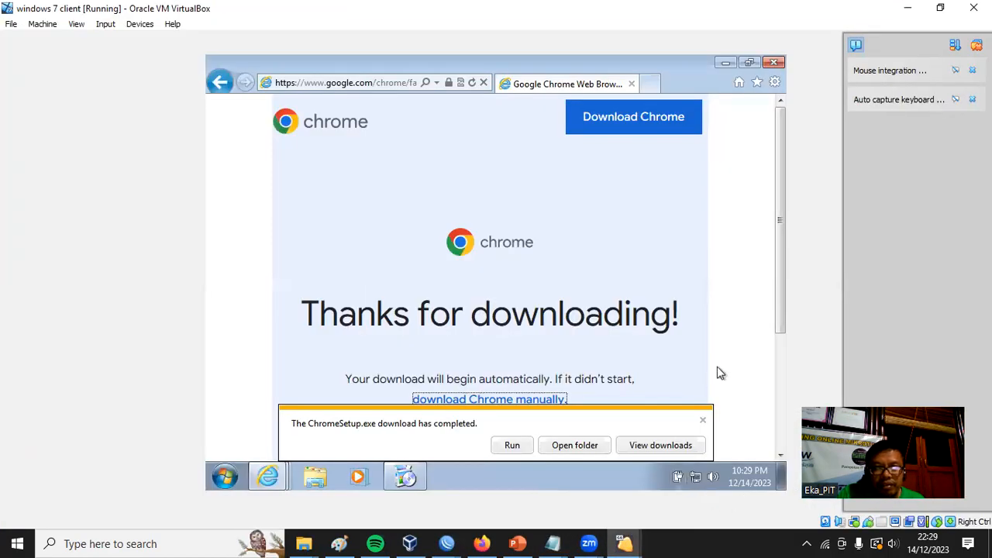
pyautogui.click(574, 446)
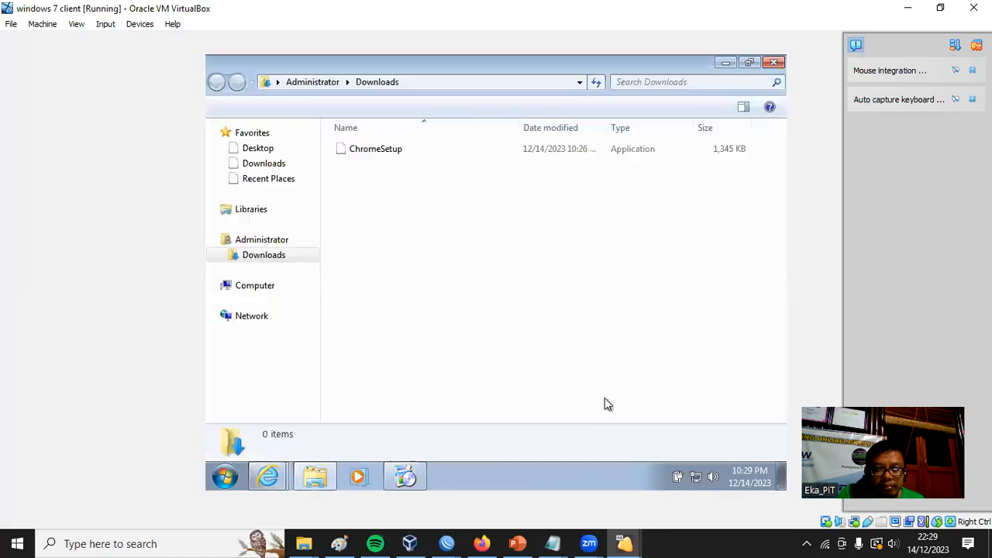
pyautogui.rightClick(361, 152)
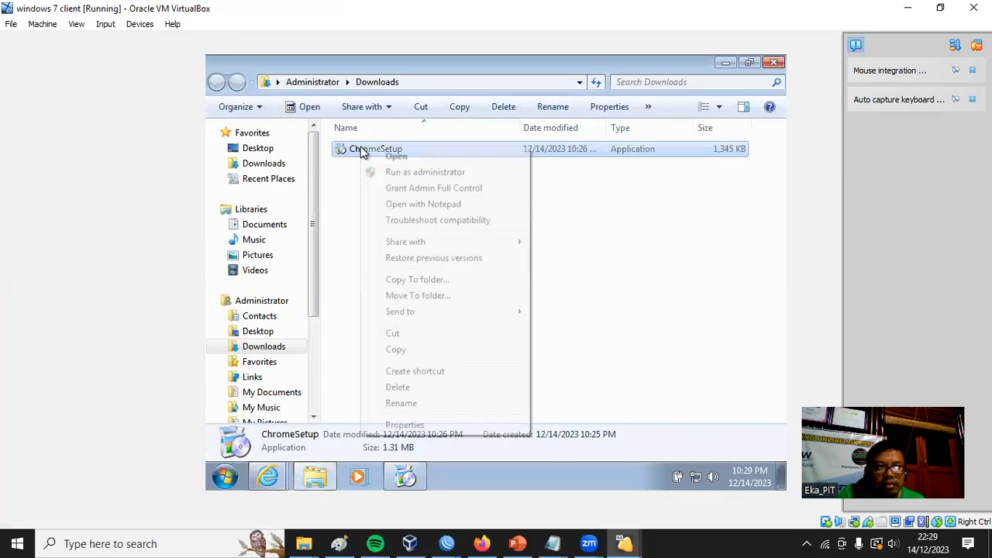
pyautogui.click(419, 171)
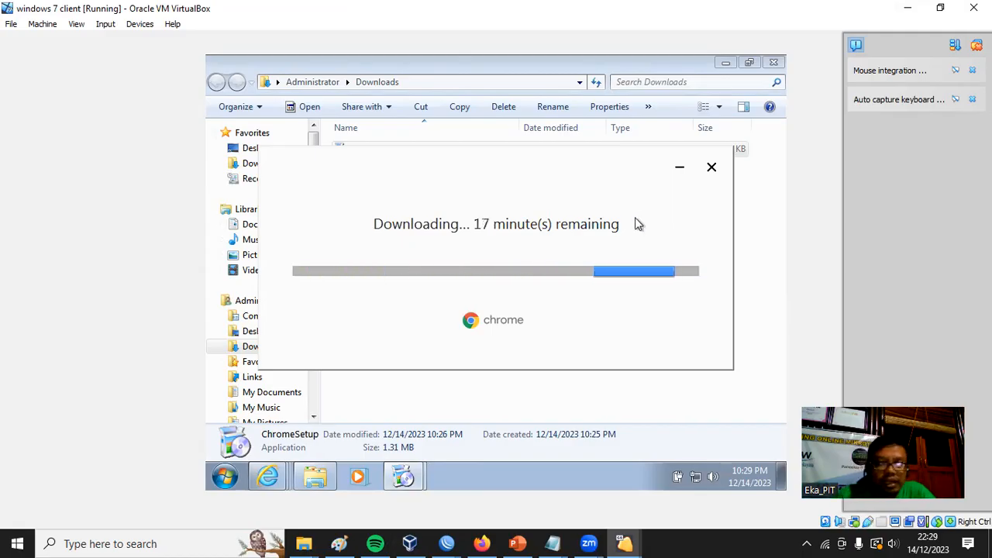
# Switch to the Notepad notes and review the case study list covering YouTube, TikTok and Game Online.
pyautogui.click(552, 543)
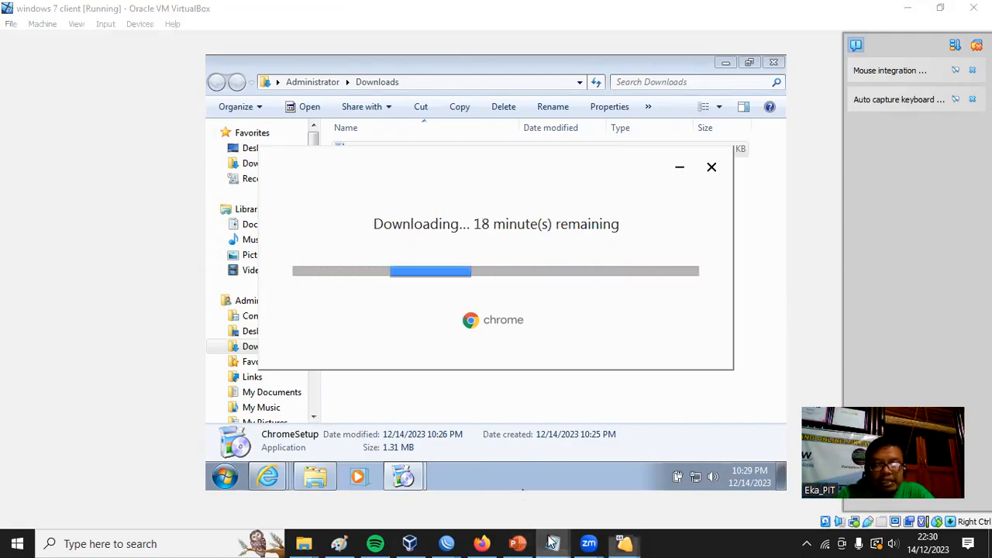
pyautogui.click(636, 508)
pyautogui.click(176, 165)
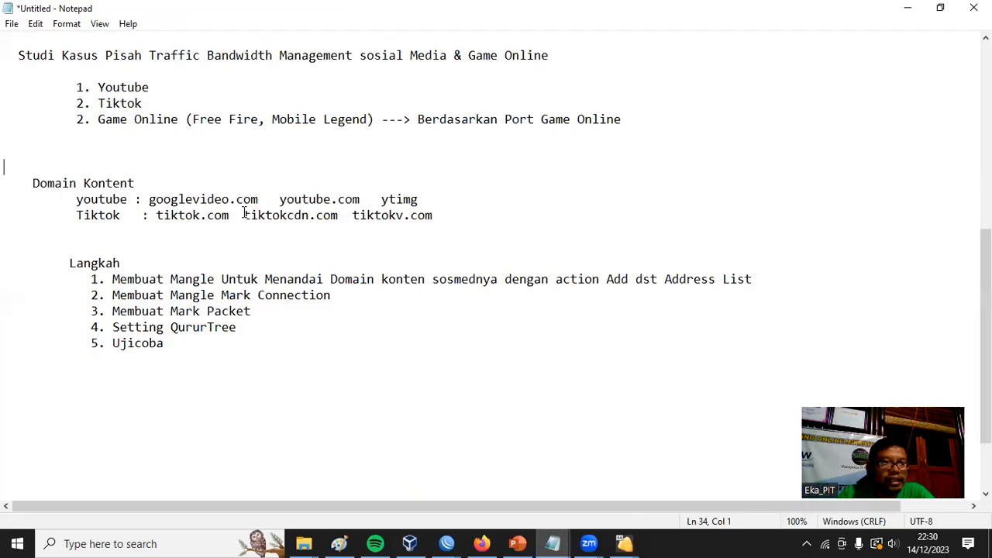
pyautogui.scroll(2, 287, 284)
pyautogui.moveTo(152, 199); pyautogui.dragTo(7, 182)
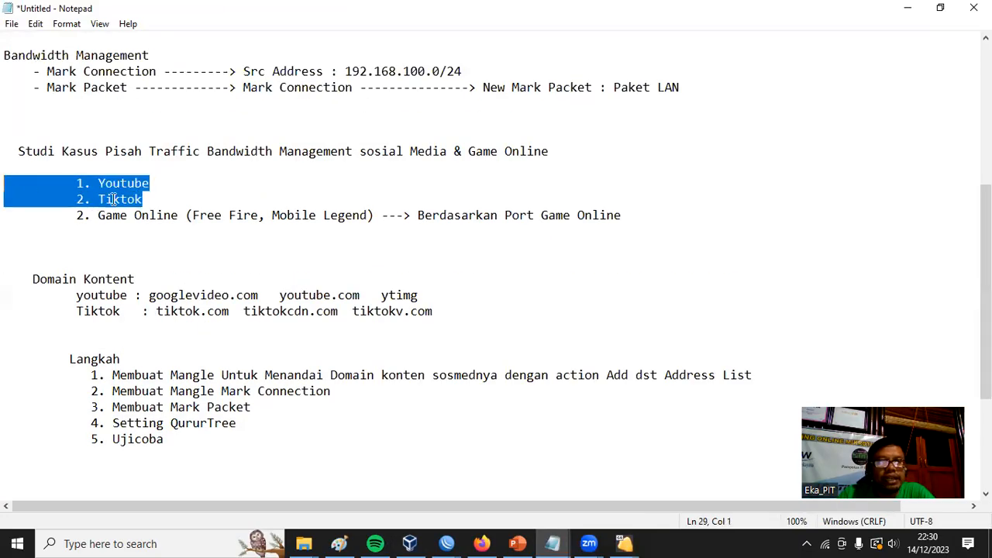
pyautogui.moveTo(77, 216); pyautogui.dragTo(266, 216)
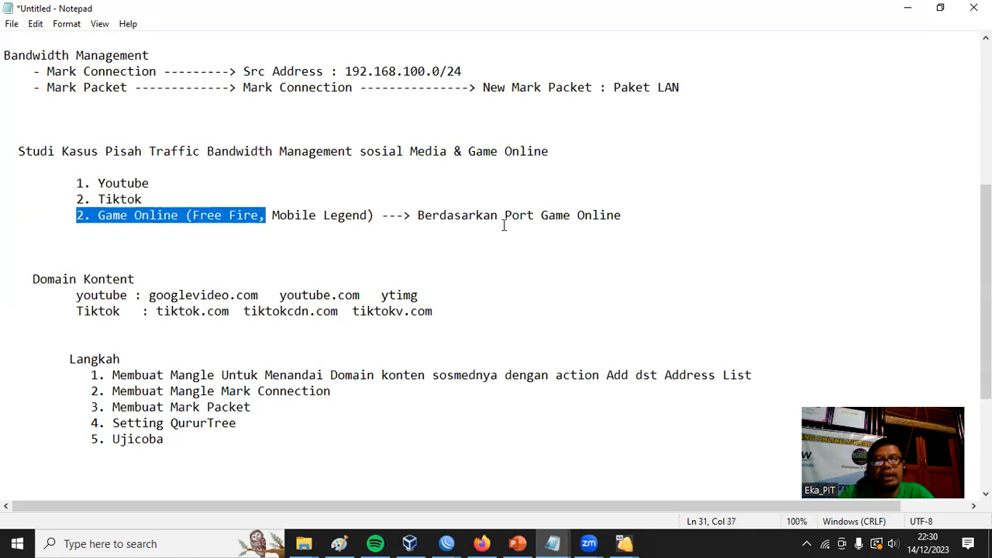
# Copy "Port Game Online" from the notes, switch to Firefox, and search Google for "Port Game Online 2023".
pyautogui.moveTo(631, 215); pyautogui.dragTo(504, 217)
pyautogui.hotkey('ctrl', 'c')
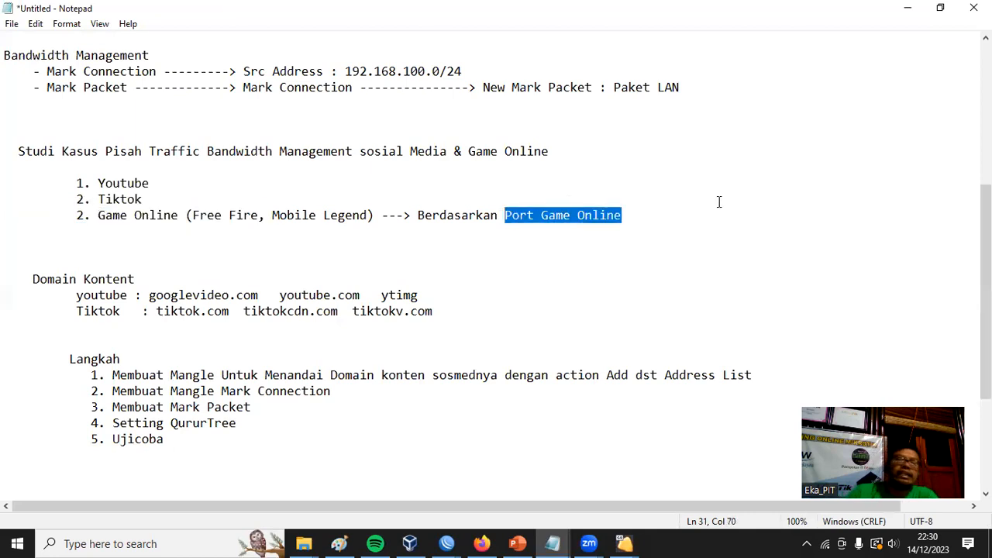
pyautogui.rightClick(605, 214)
pyautogui.click(469, 422)
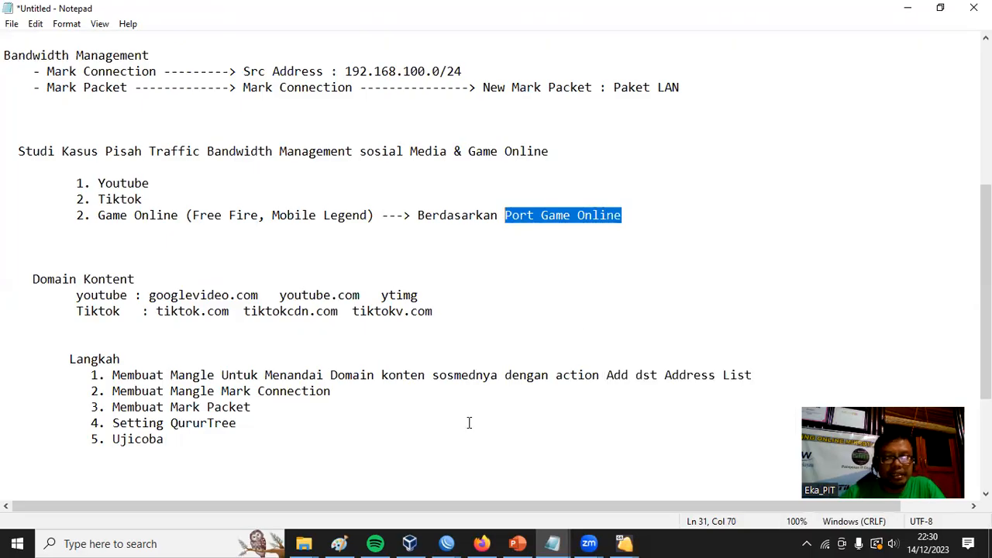
pyautogui.click(481, 544)
pyautogui.click(700, 36)
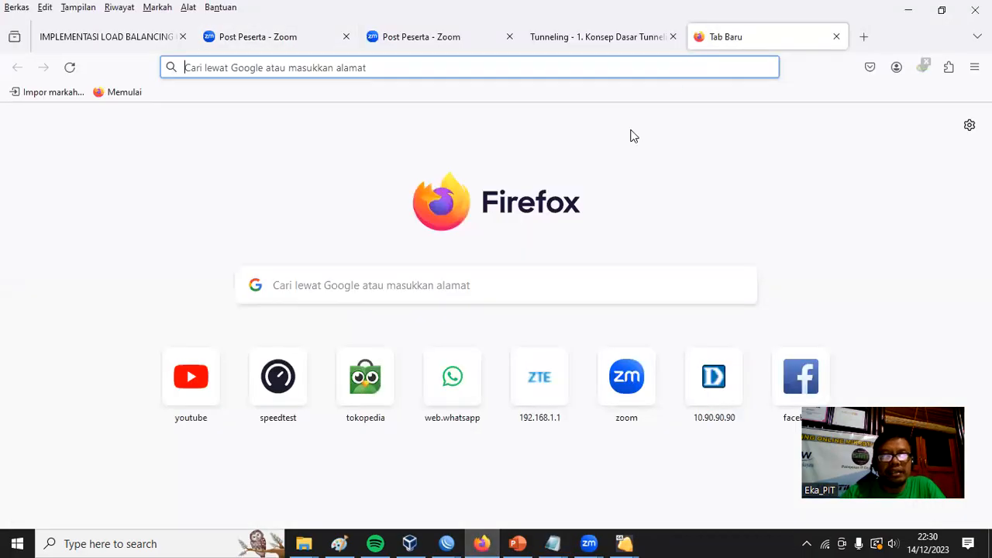
pyautogui.click(485, 284)
pyautogui.hotkey('ctrl', 'v')
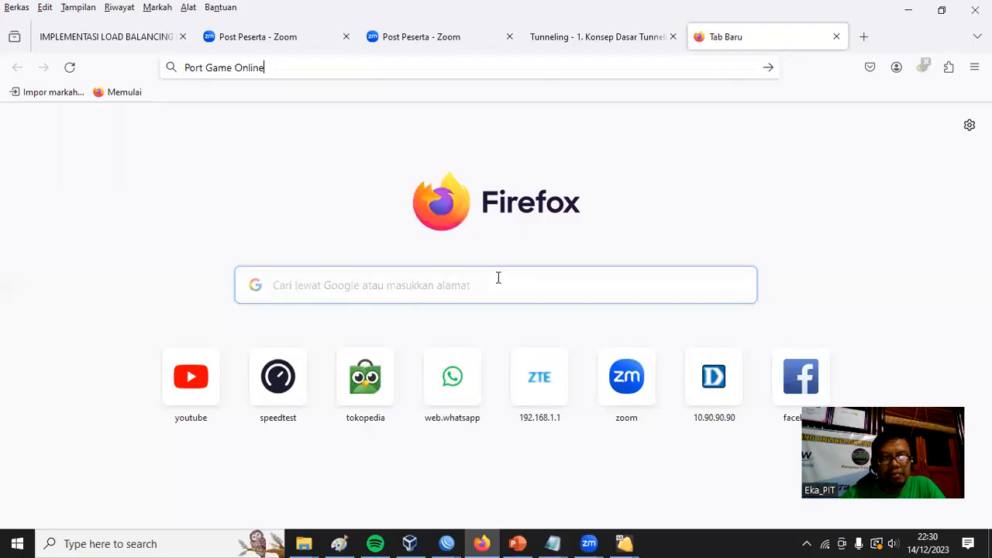
pyautogui.write('2023')
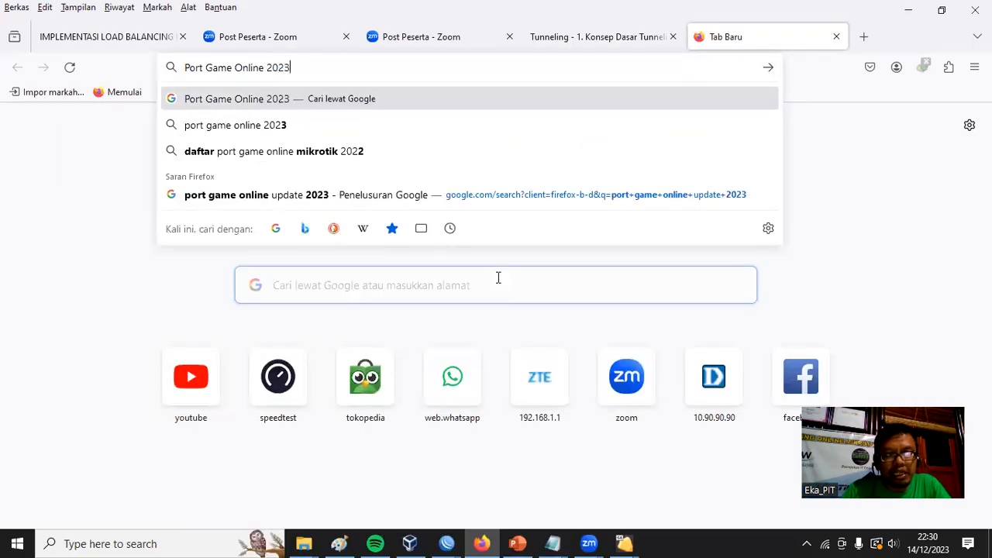
pyautogui.press('Return')
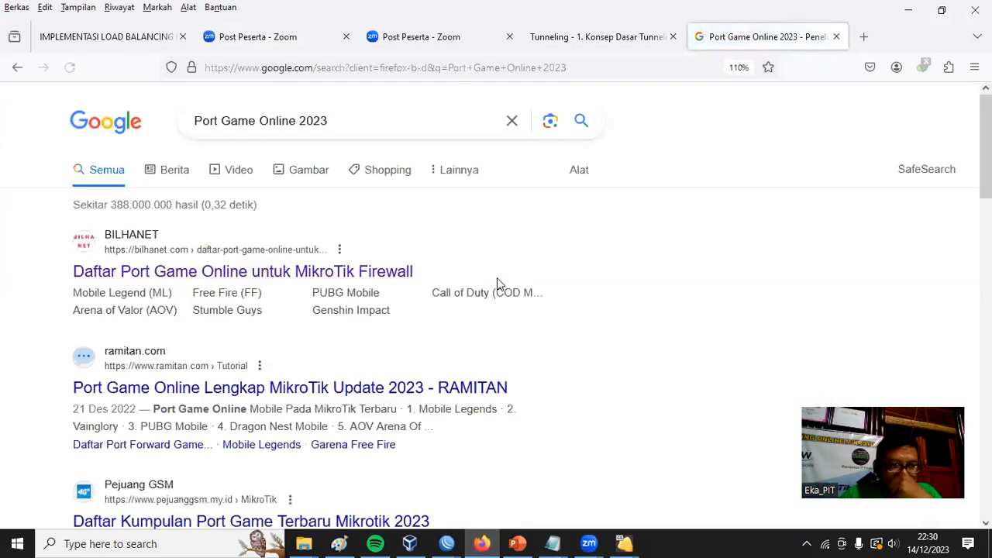
# Open the BILHANET result "Daftar Port Game Online untuk MikroTik Firewall" and examine the Mobile Legend and Free Fire port lists.
pyautogui.scroll(-3, 561, 315)
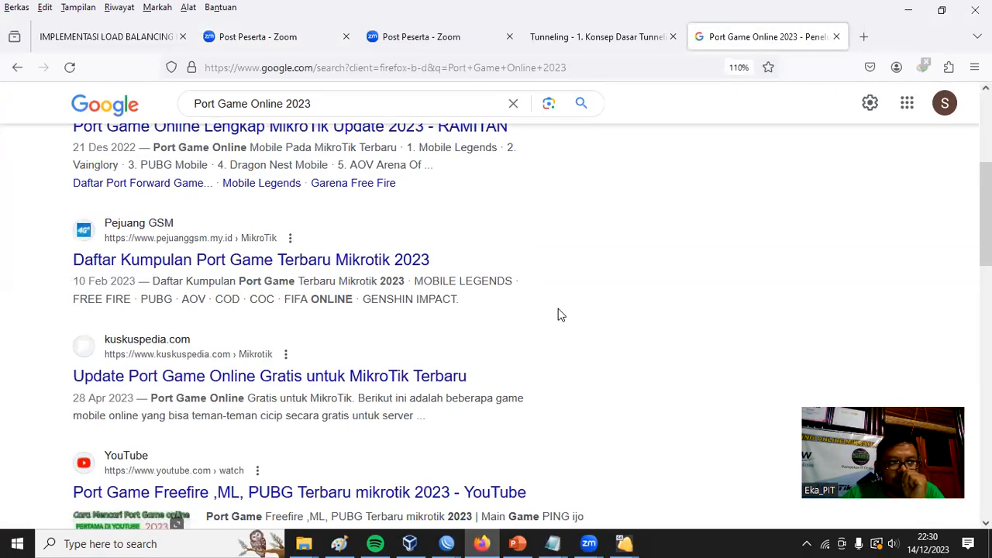
pyautogui.scroll(3, 569, 311)
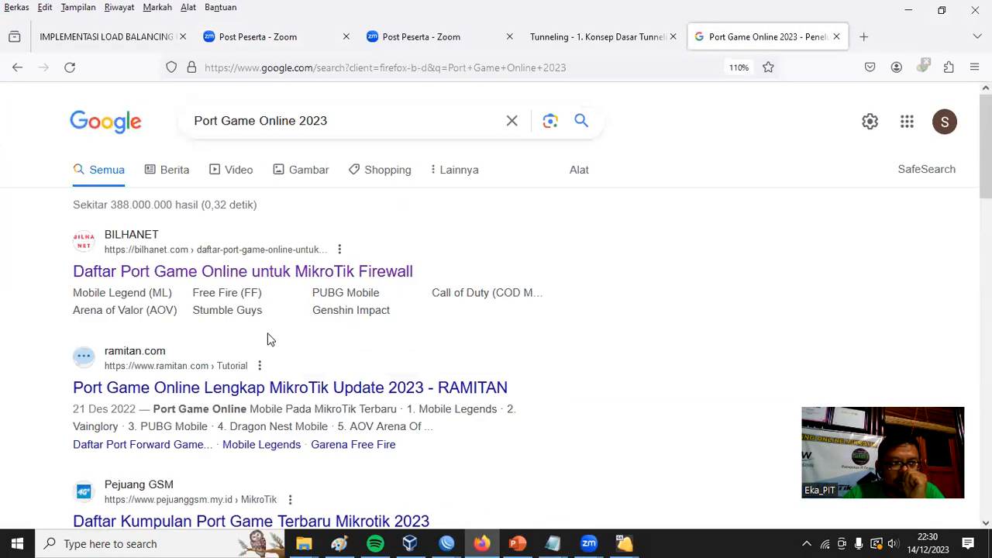
pyautogui.click(326, 272)
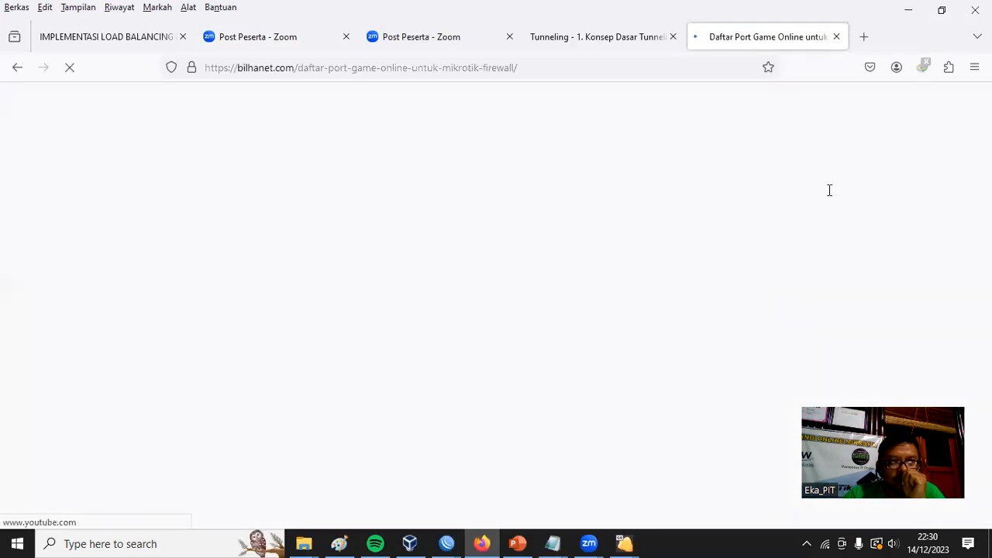
pyautogui.scroll(-5, 614, 214)
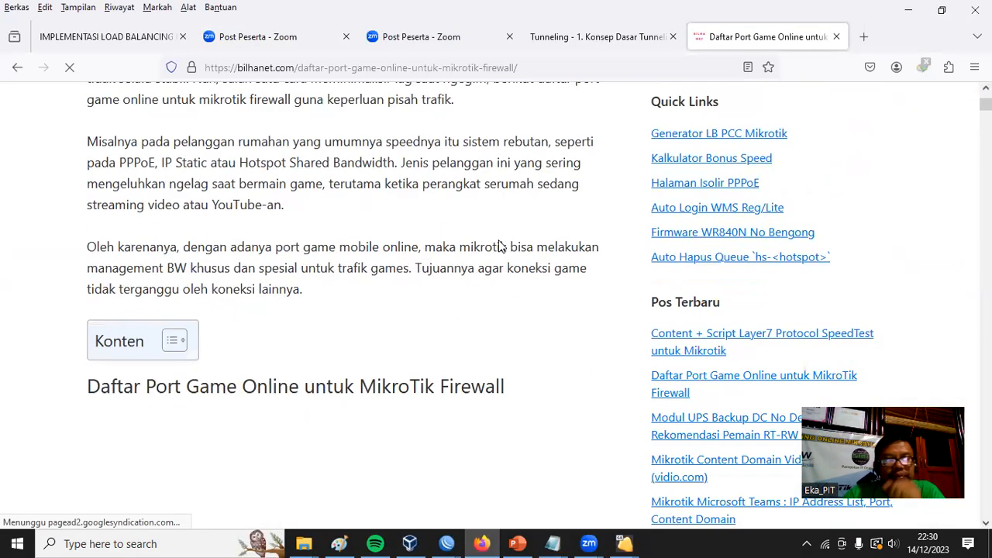
pyautogui.scroll(-6, 498, 226)
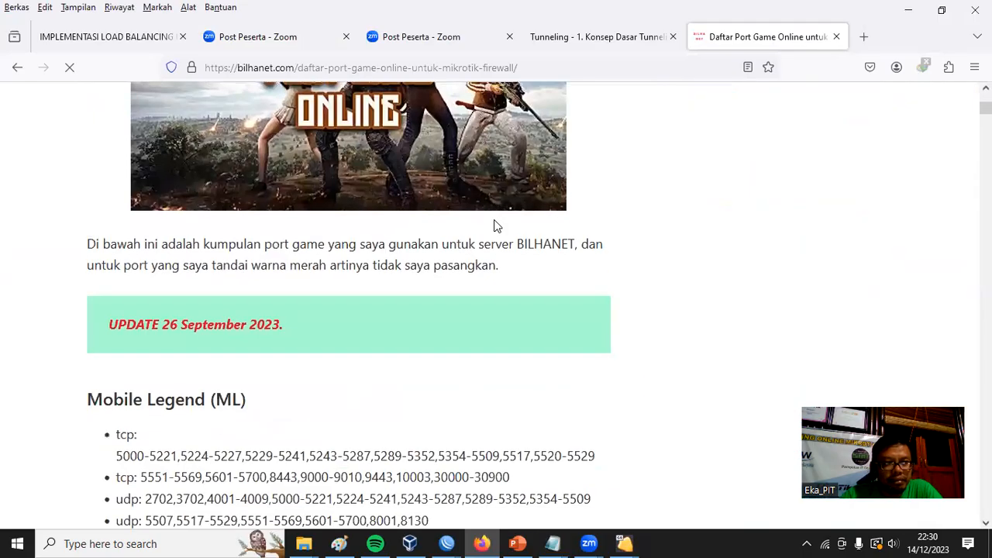
pyautogui.scroll(-3, 497, 226)
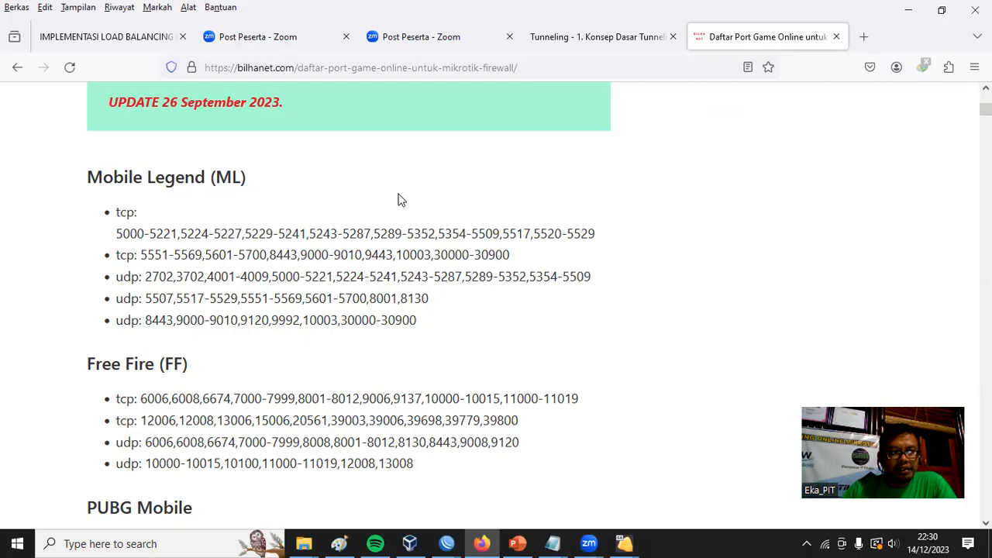
pyautogui.scroll(-3, 399, 200)
pyautogui.scroll(3, 415, 258)
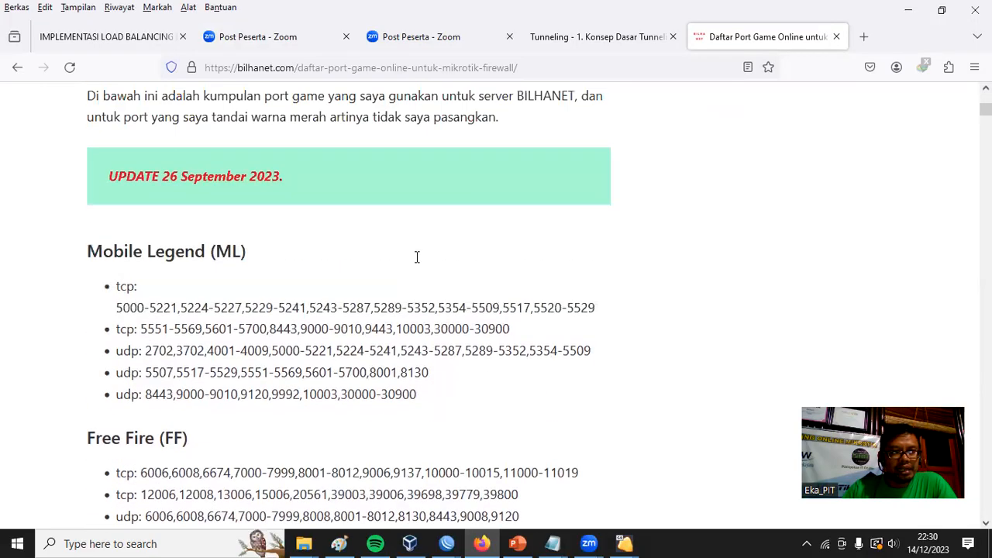
pyautogui.moveTo(215, 251); pyautogui.dragTo(247, 249)
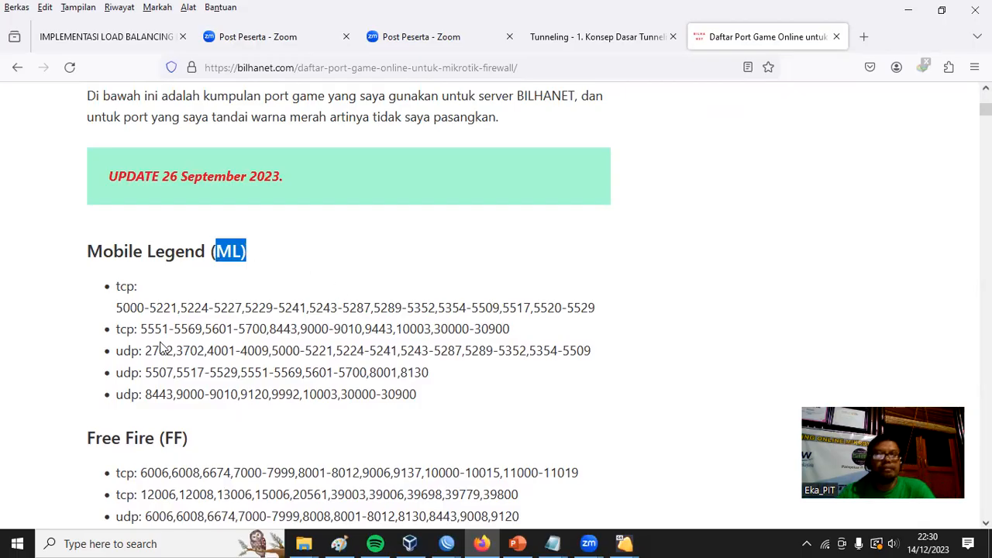
# Examine the two tcp port lists under Mobile Legend (ML) on the BILHANET page.
pyautogui.moveTo(117, 285); pyautogui.dragTo(144, 288)
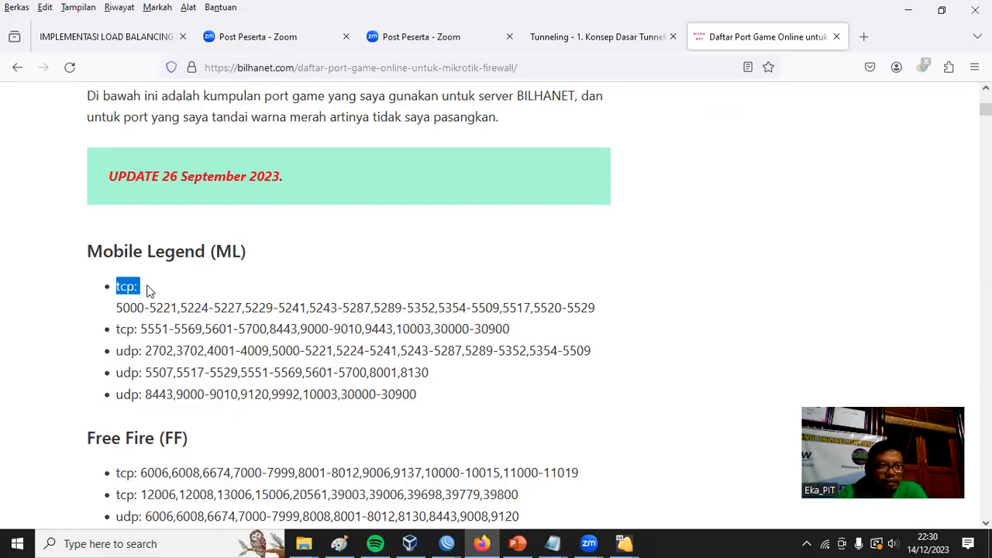
pyautogui.moveTo(122, 292); pyautogui.dragTo(227, 292)
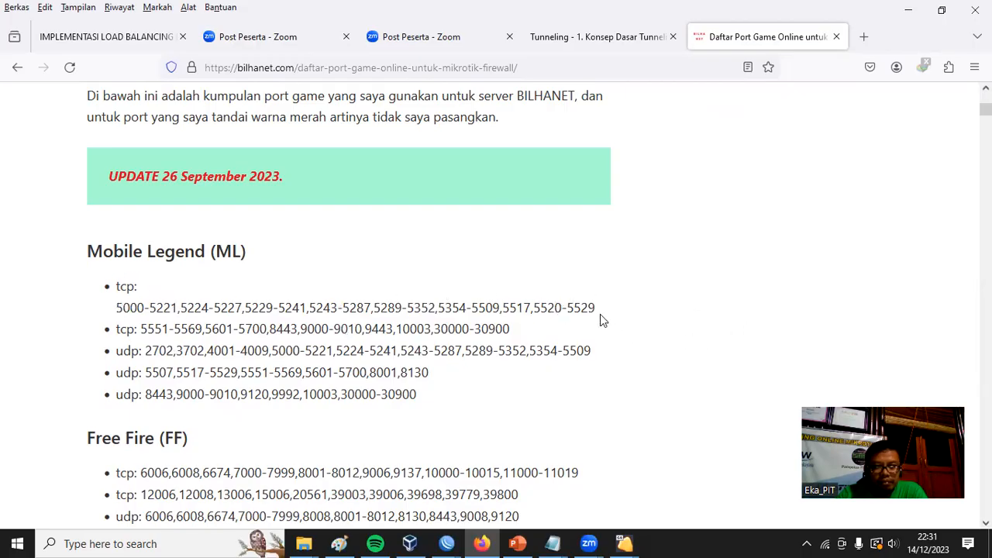
pyautogui.moveTo(595, 309); pyautogui.dragTo(113, 309)
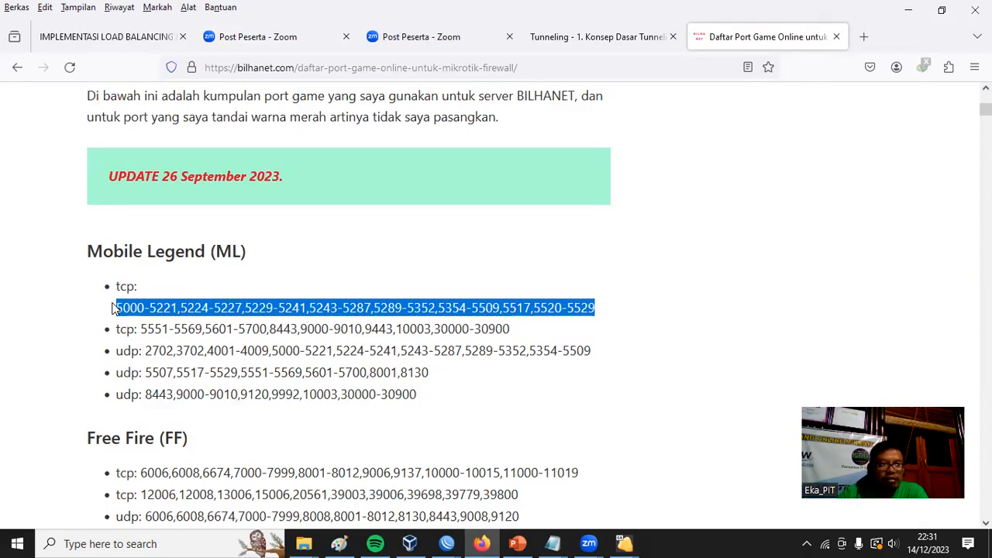
pyautogui.moveTo(143, 329); pyautogui.dragTo(525, 328)
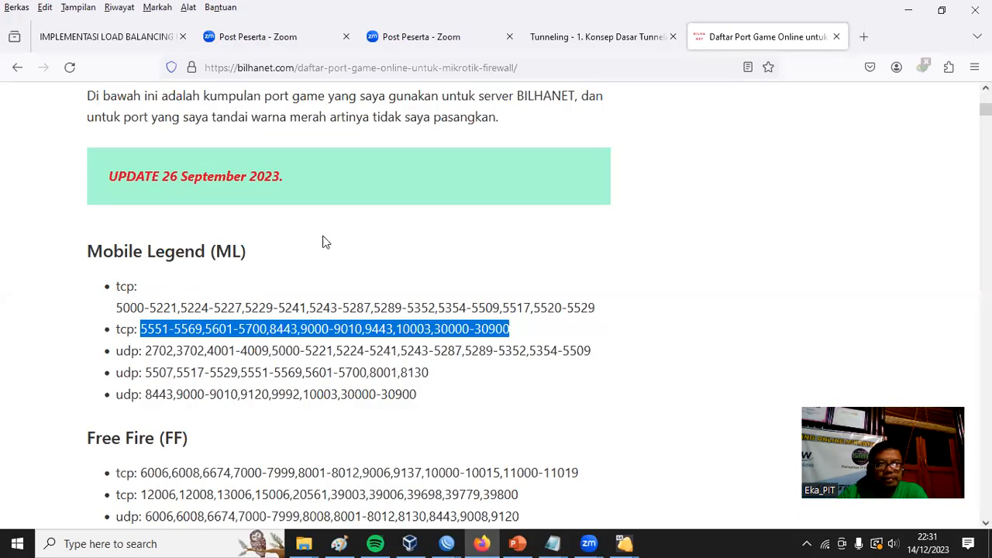
pyautogui.click(866, 179)
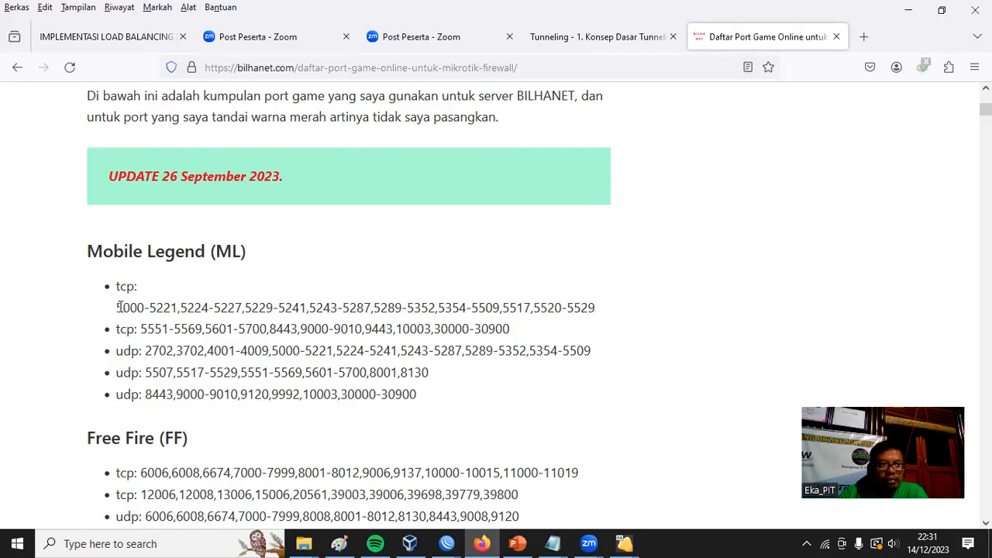
# Copy the first Mobile Legend tcp port list, 5000-5221 through 5520-5529, and switch to the untitled Notepad notes.
pyautogui.moveTo(118, 304); pyautogui.dragTo(602, 305)
pyautogui.rightClick(574, 304)
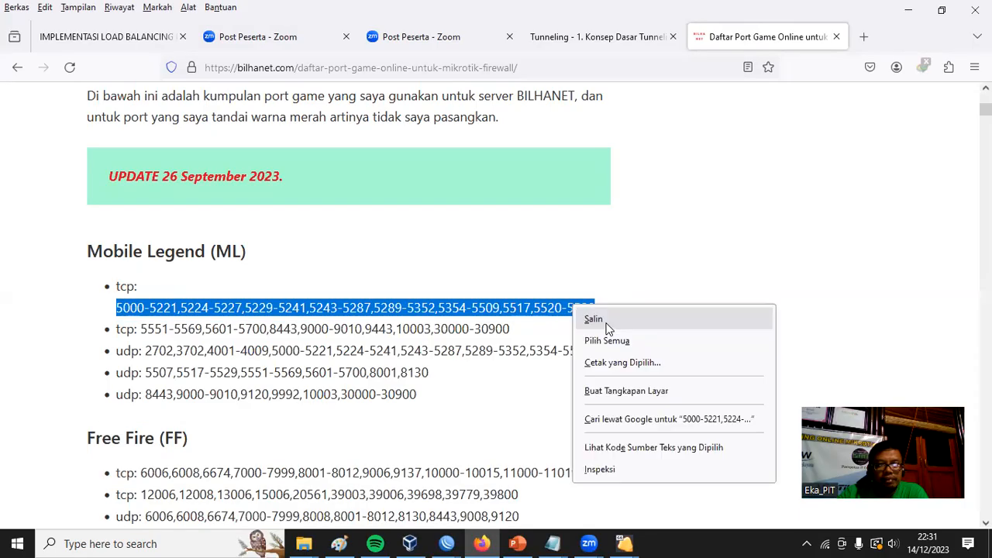
pyautogui.click(603, 319)
pyautogui.click(553, 544)
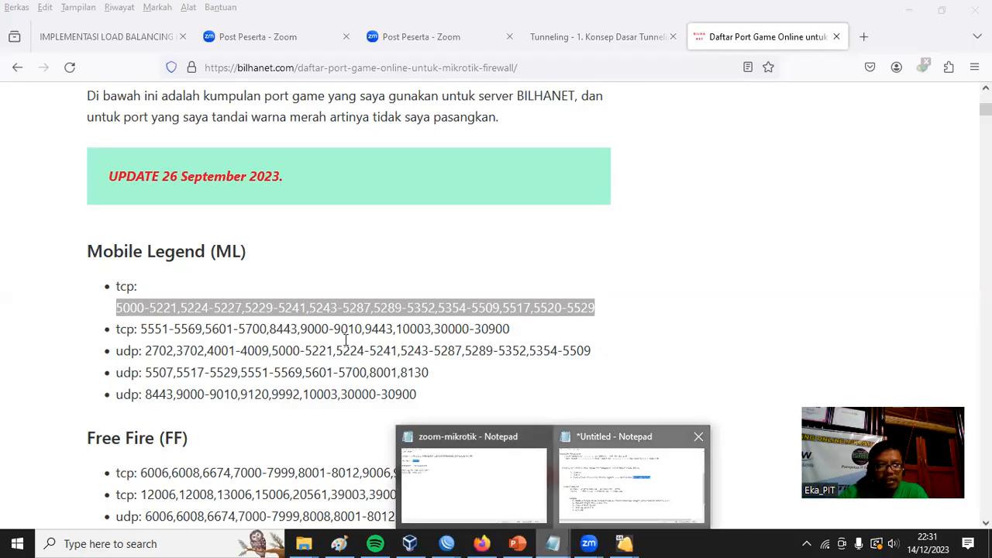
pyautogui.hotkey('alt', 'Tab')
# Add the heading "Port Game Online" below the Langkah list in the notes.
pyautogui.click(317, 303)
pyautogui.press('Return')
pyautogui.press('Return')
pyautogui.press('Return')
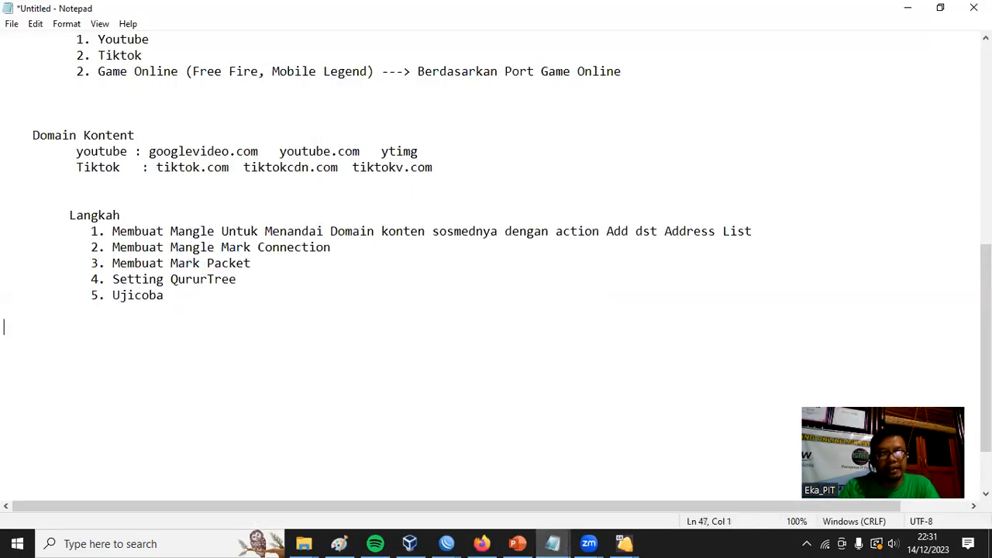
pyautogui.write('Por')
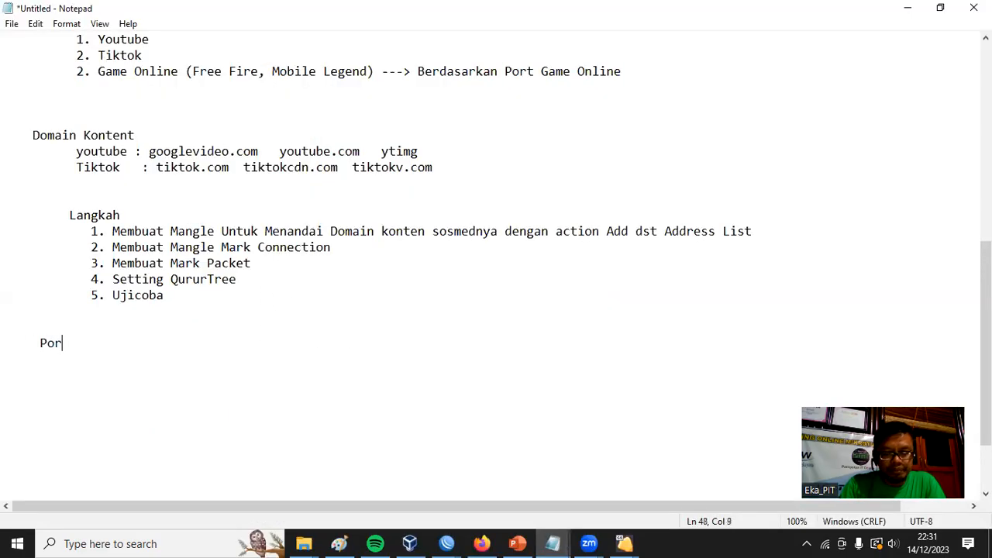
pyautogui.write('t Game Online')
pyautogui.press('Return')
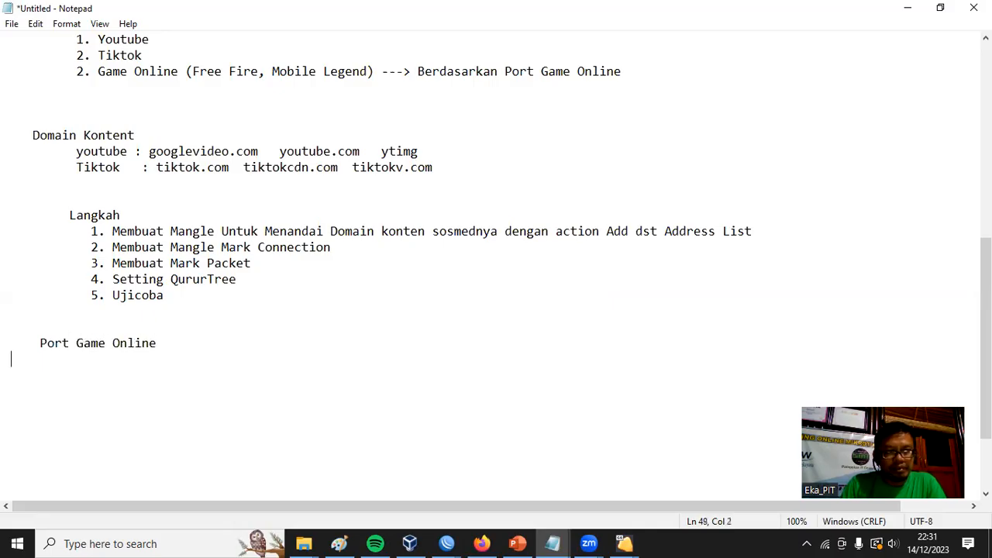
# Extend the heading to "Port Game Online ML" and add a "TCP :" line beneath it containing the copied tcp ports.
pyautogui.write('TC')
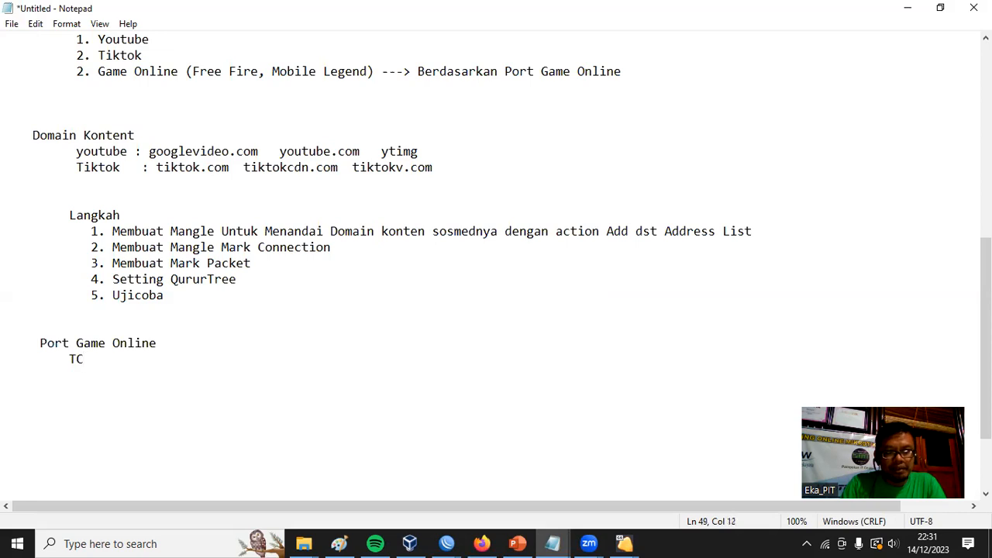
pyautogui.write('P')
pyautogui.click(234, 339)
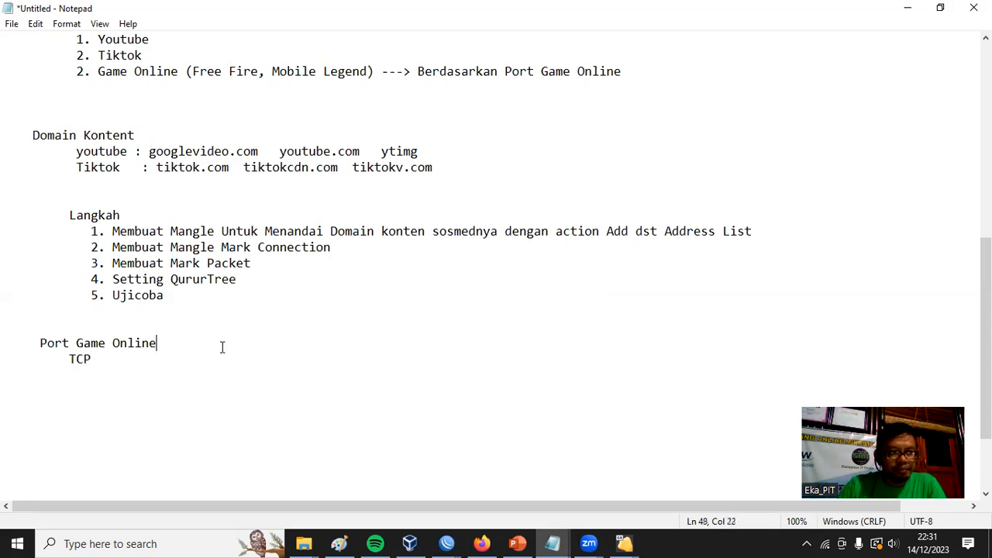
pyautogui.write('ML')
pyautogui.press('Down')
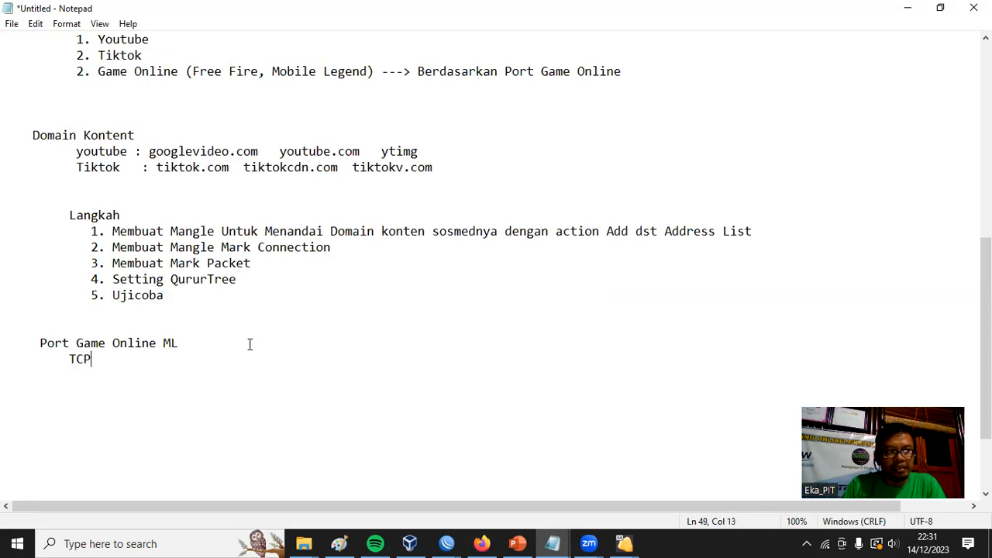
pyautogui.write(':')
pyautogui.hotkey('ctrl', 'v')
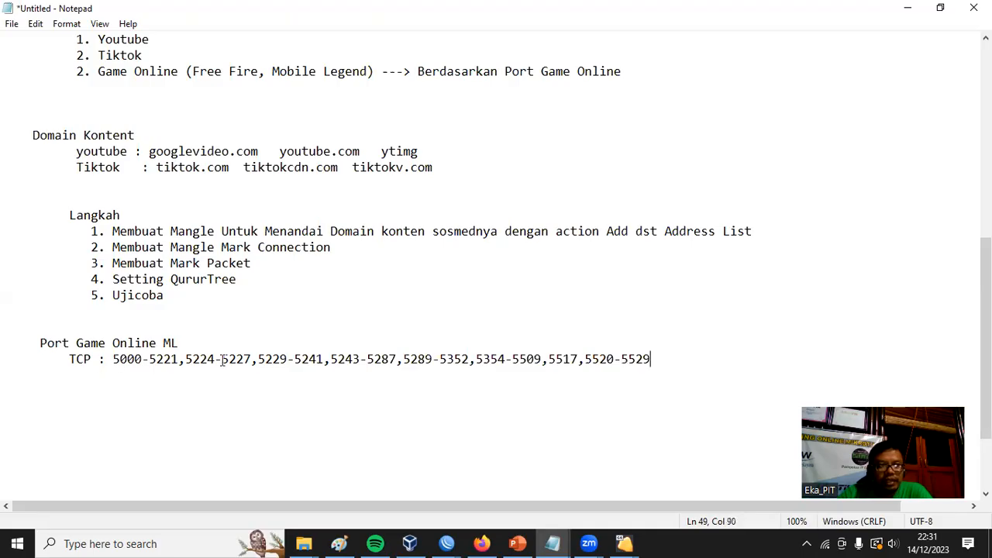
# Add a "UDP :" line below the TCP ports, return to the BILHANET page in Firefox, and close the advertisement.
pyautogui.press('Return')
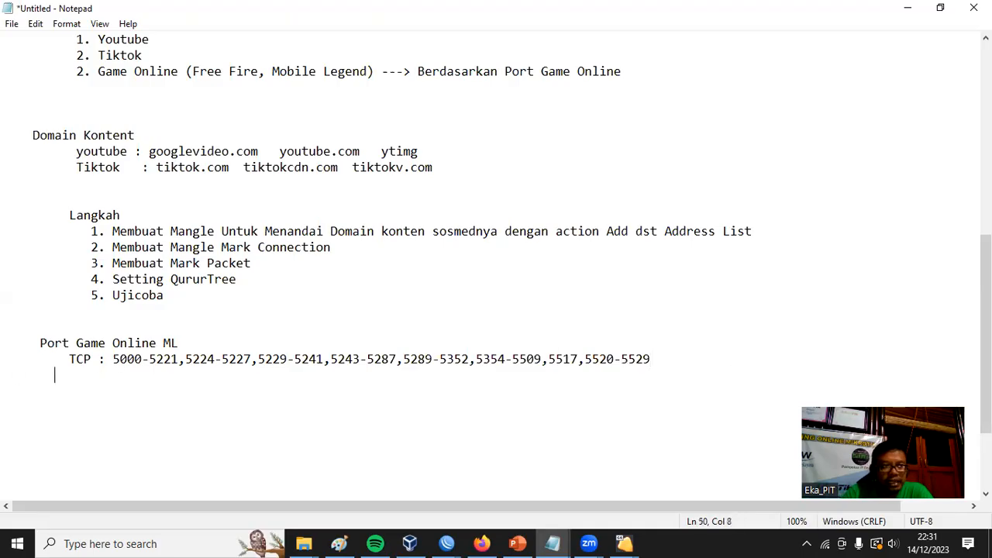
pyautogui.write('UDP :')
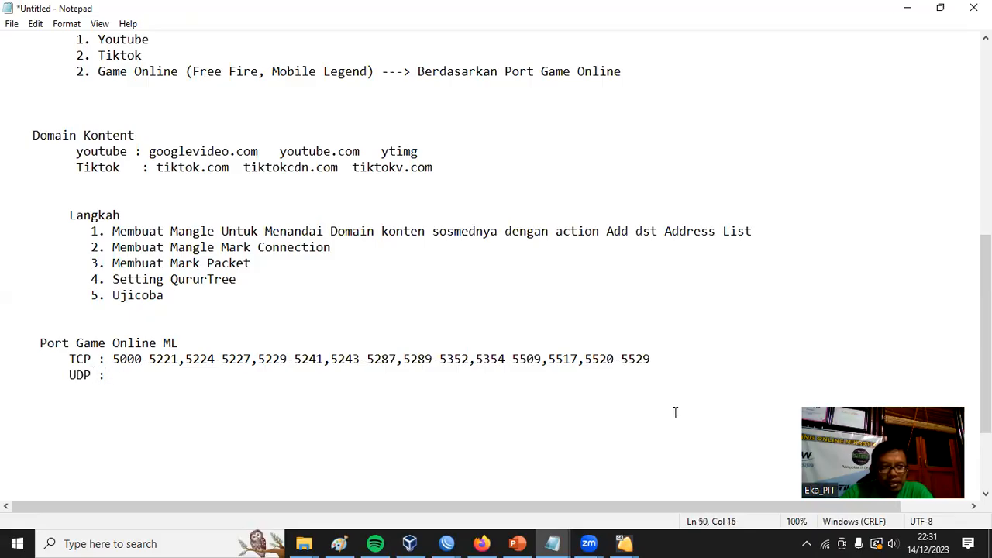
pyautogui.moveTo(490, 541)
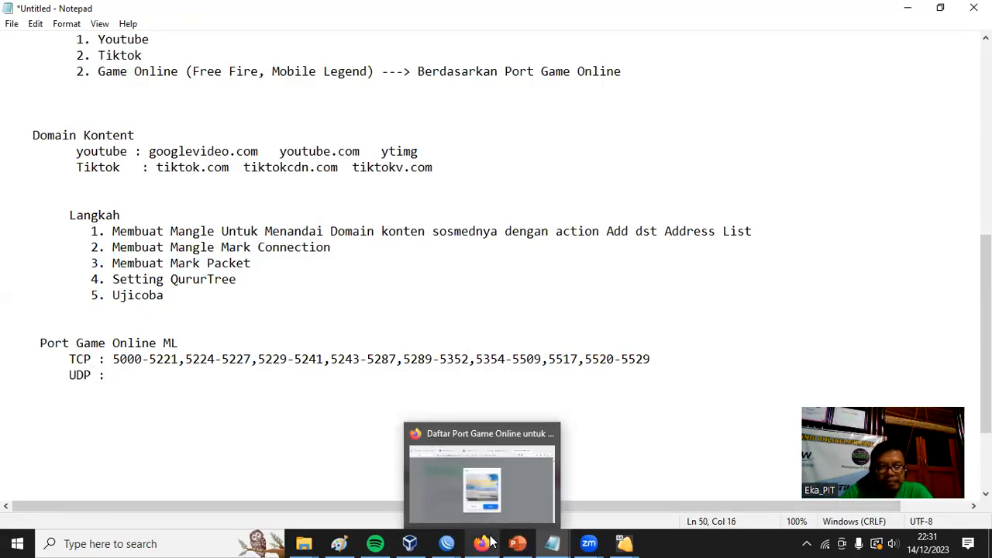
pyautogui.click(518, 500)
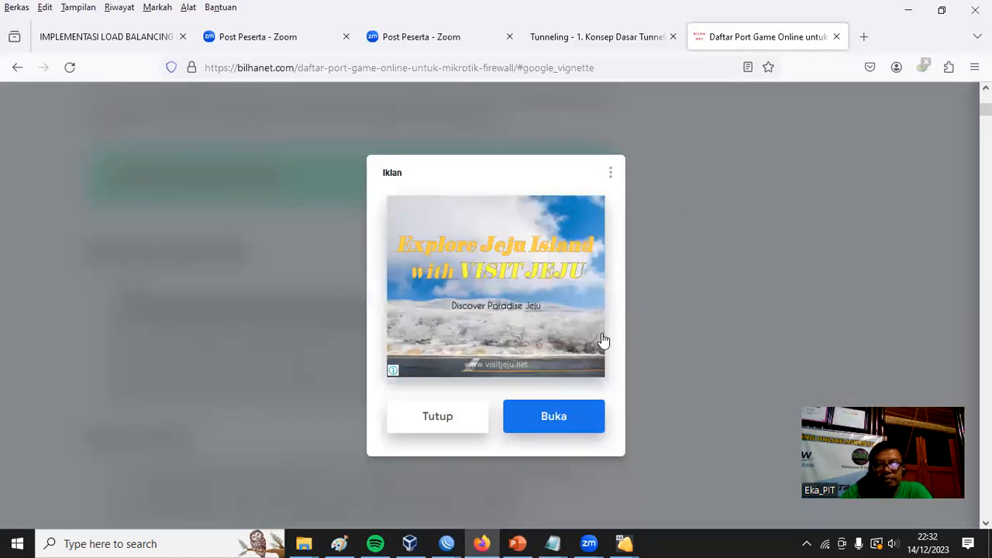
pyautogui.click(446, 421)
pyautogui.click(446, 421)
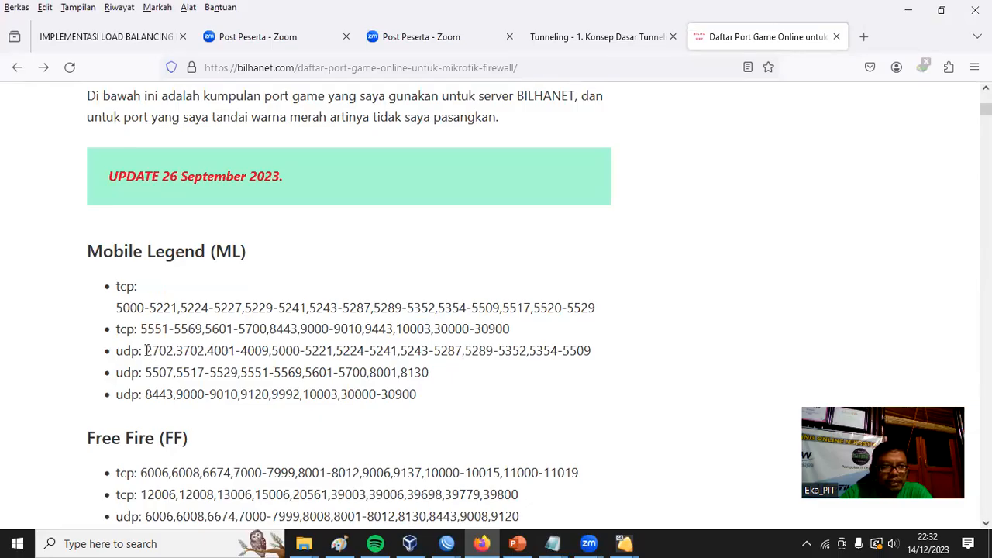
# Copy the first Mobile Legend udp port list, 2702 through 5354-5509, into the UDP line of the Notepad notes.
pyautogui.moveTo(145, 350); pyautogui.dragTo(599, 347)
pyautogui.rightClick(580, 353)
pyautogui.click(597, 368)
pyautogui.click(909, 9)
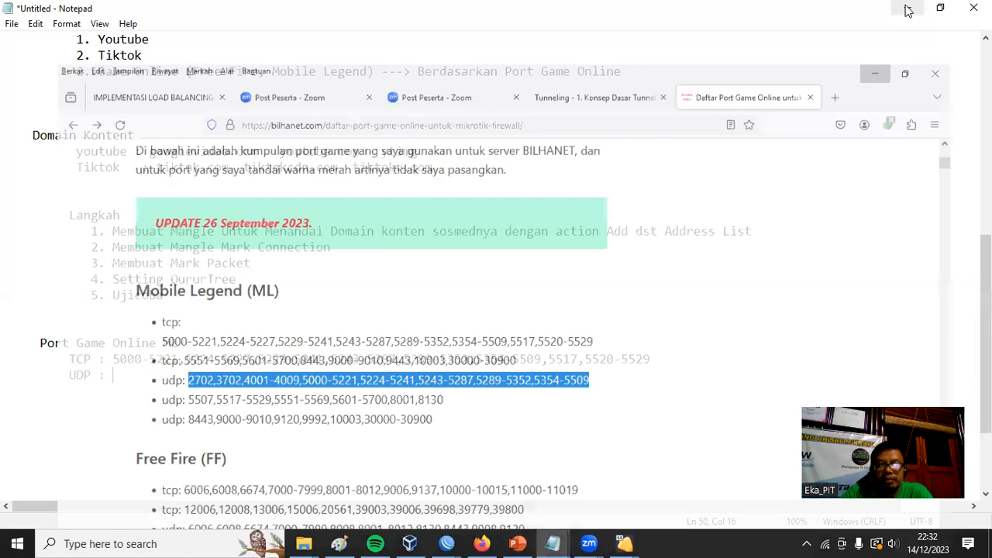
pyautogui.hotkey('ctrl', 'v')
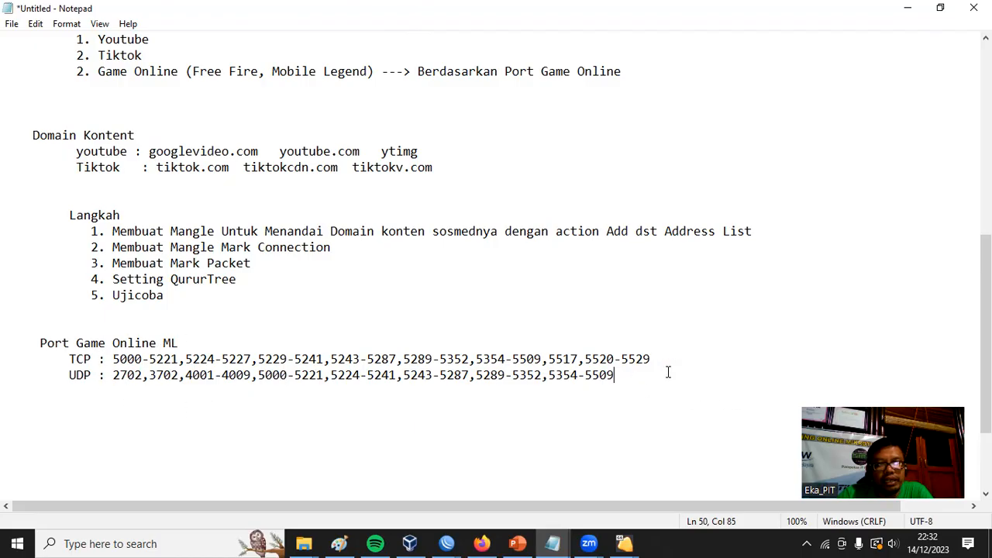
# Add the line "Add Dst Address List" below the ML port lists, separated by a blank line.
pyautogui.press('Return')
pyautogui.press('Return')
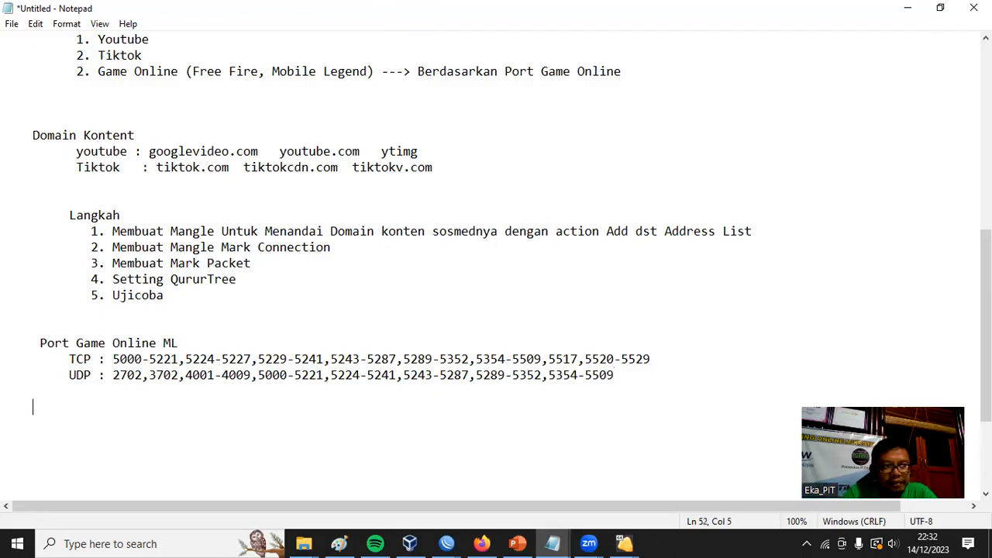
pyautogui.write('Ma')
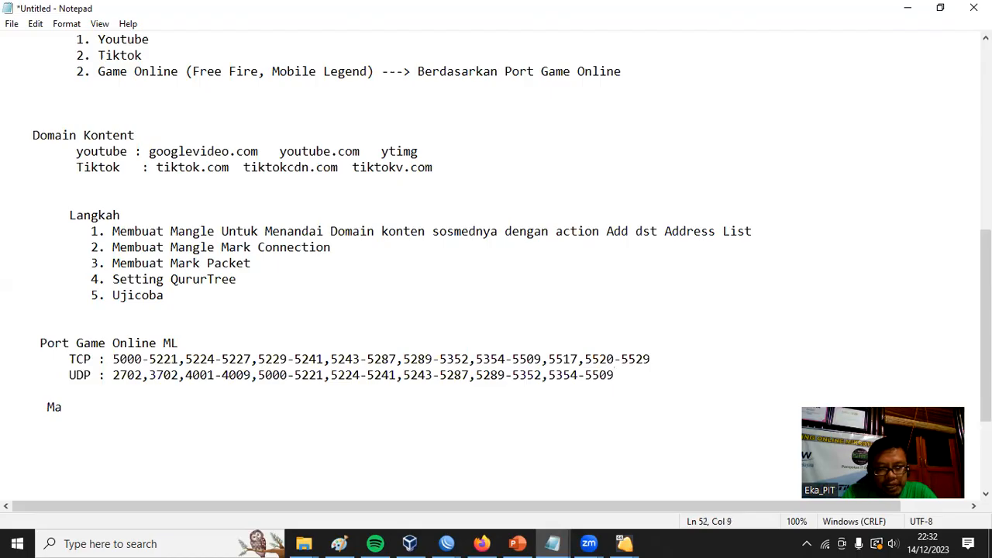
pyautogui.press('BackSpace')
pyautogui.press('BackSpace')
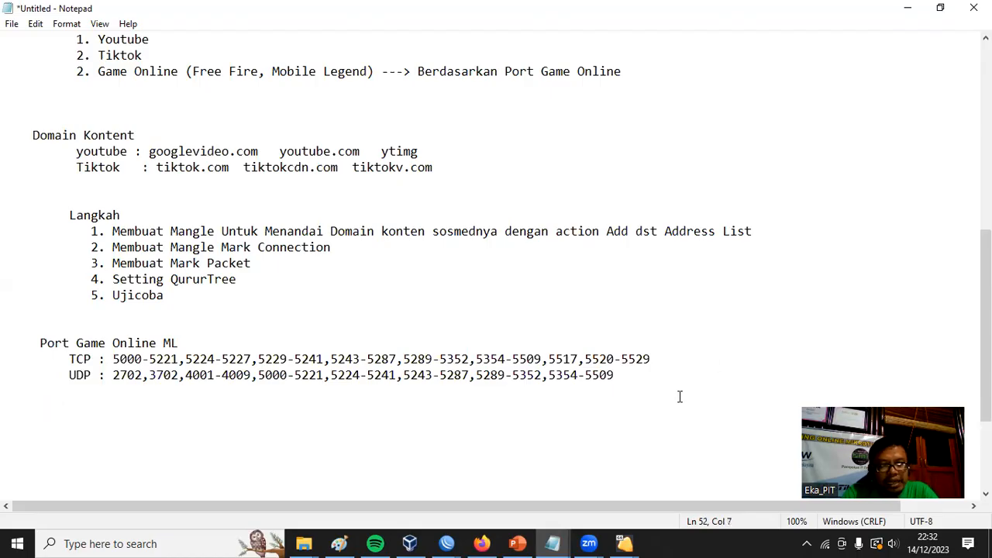
pyautogui.write('Add Dst Address List')
pyautogui.press('Return')
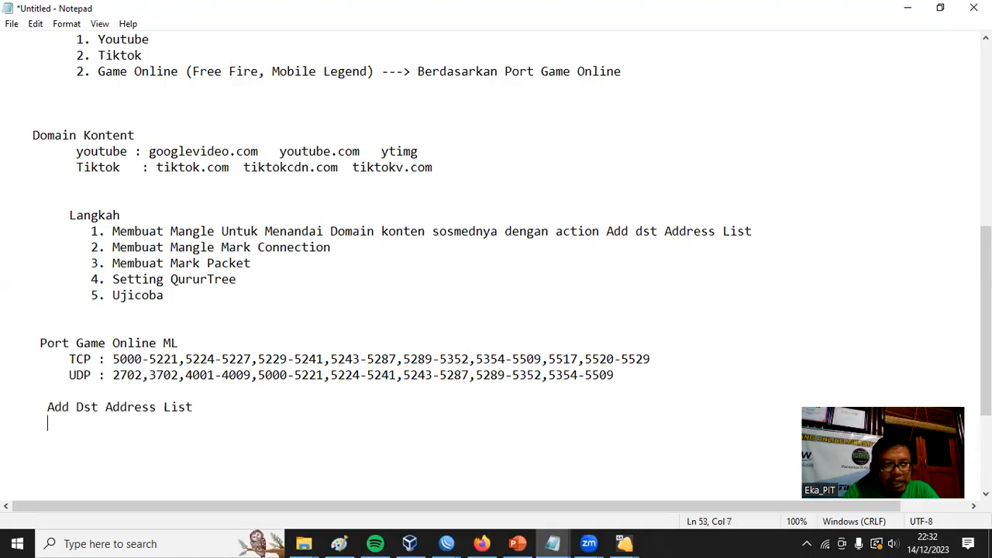
# Add the lines "Mark Connection" and "Mark Paket" under "Add Dst Address List".
pyautogui.write('Mark ')
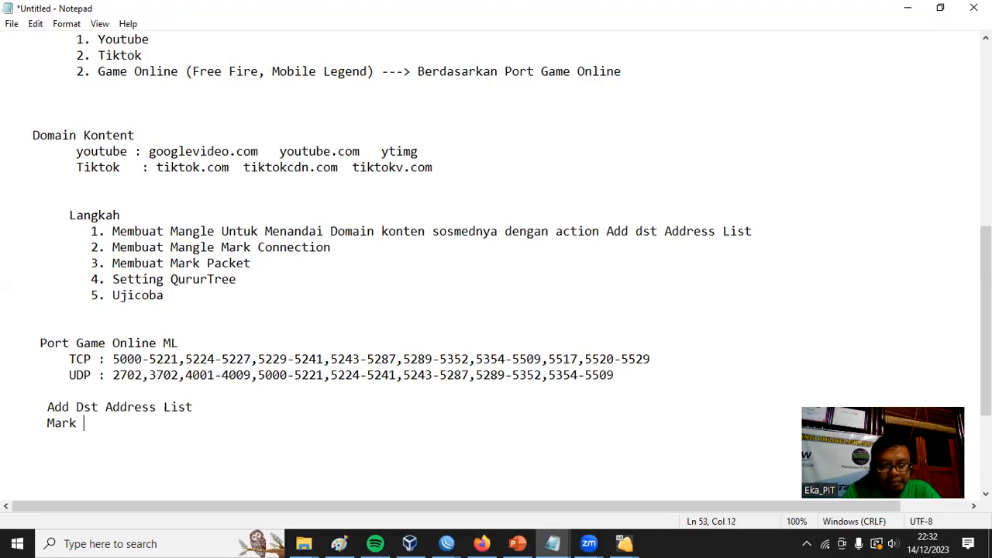
pyautogui.write('Connection')
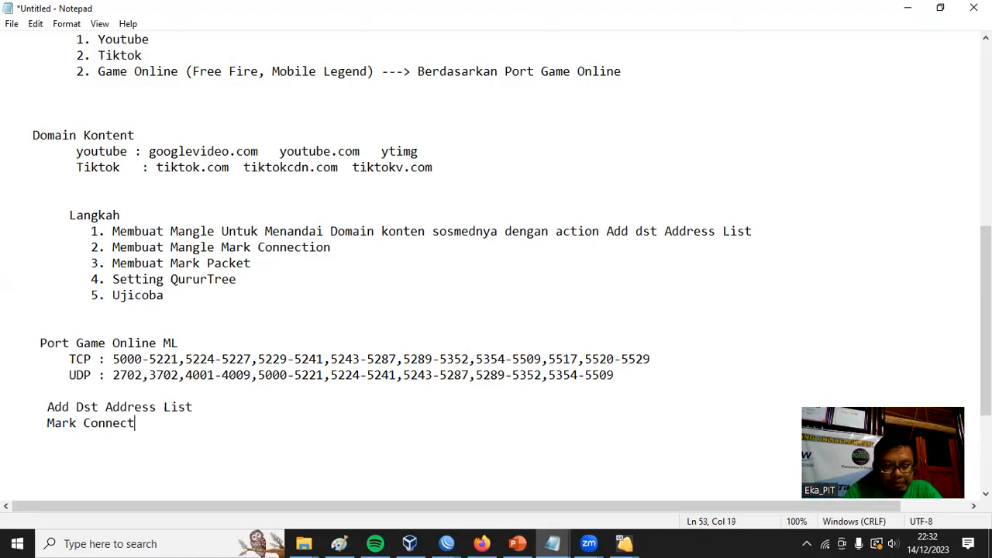
pyautogui.press('Return')
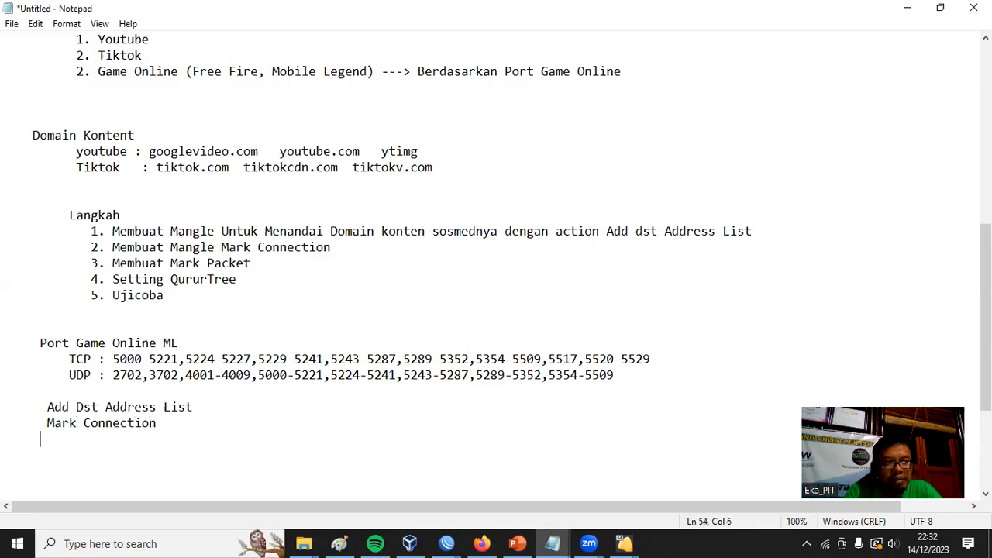
pyautogui.write('Mark ')
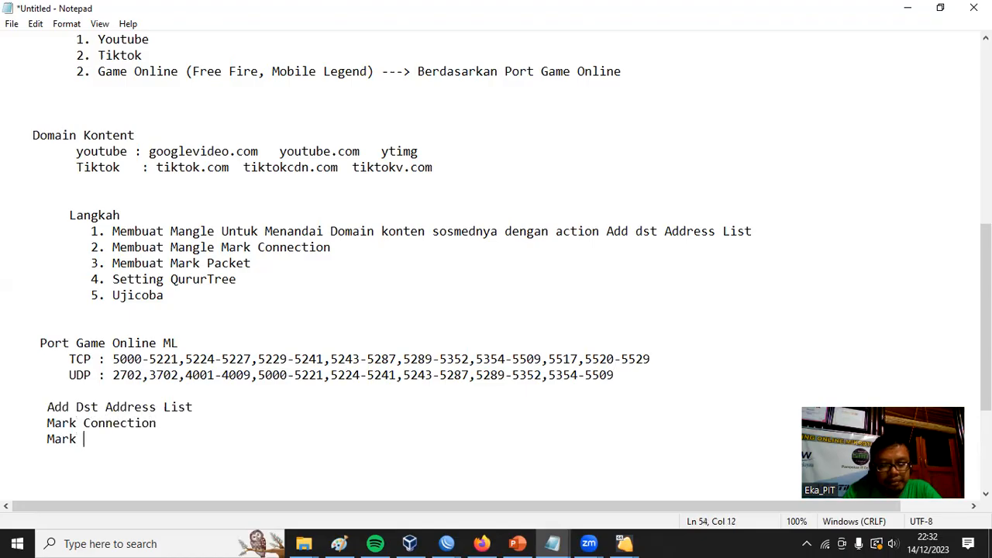
pyautogui.write('Paket')
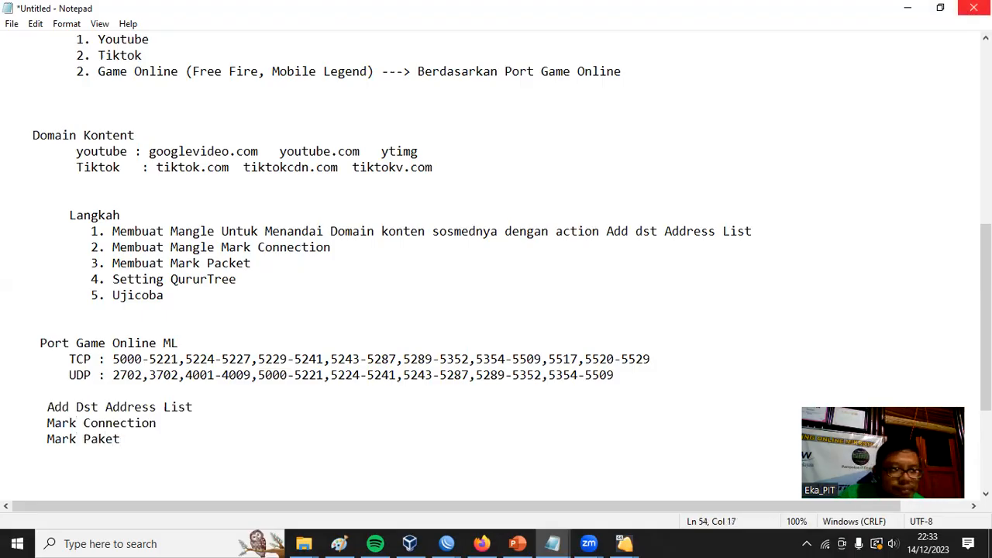
# Switch to the R-Distribusi-LB session in WinBox and start a new mangle rule in the prerouting chain.
pyautogui.click(908, 8)
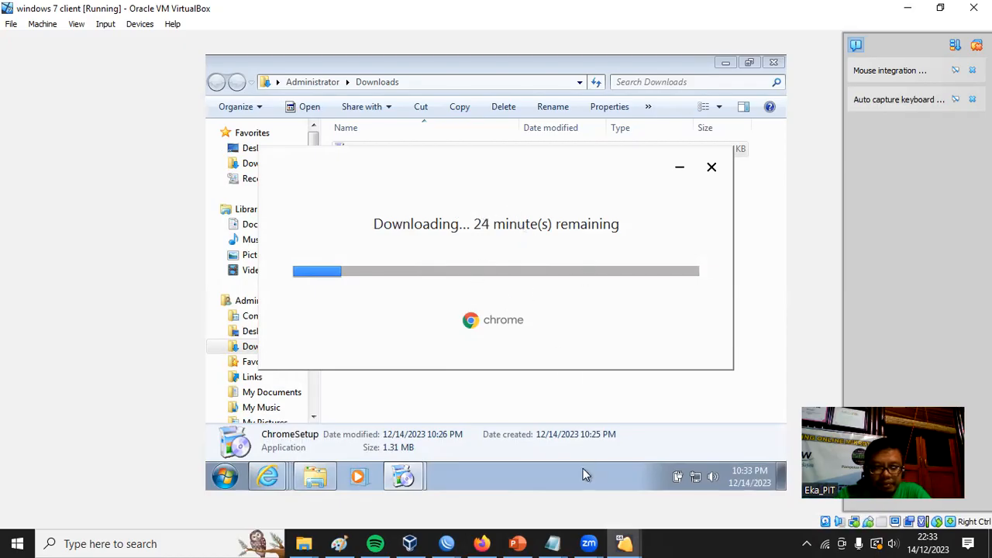
pyautogui.click(454, 541)
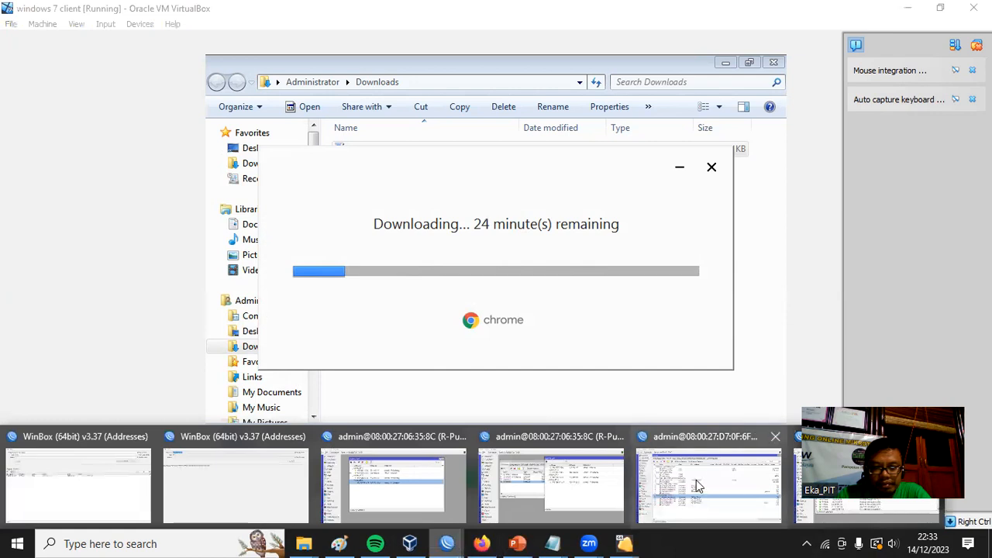
pyautogui.click(696, 480)
pyautogui.click(186, 418)
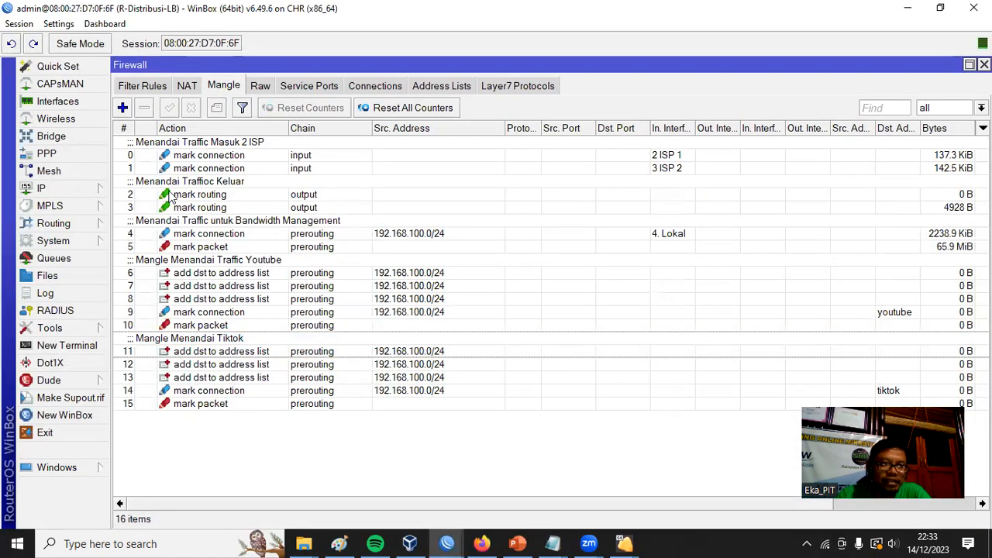
pyautogui.click(124, 108)
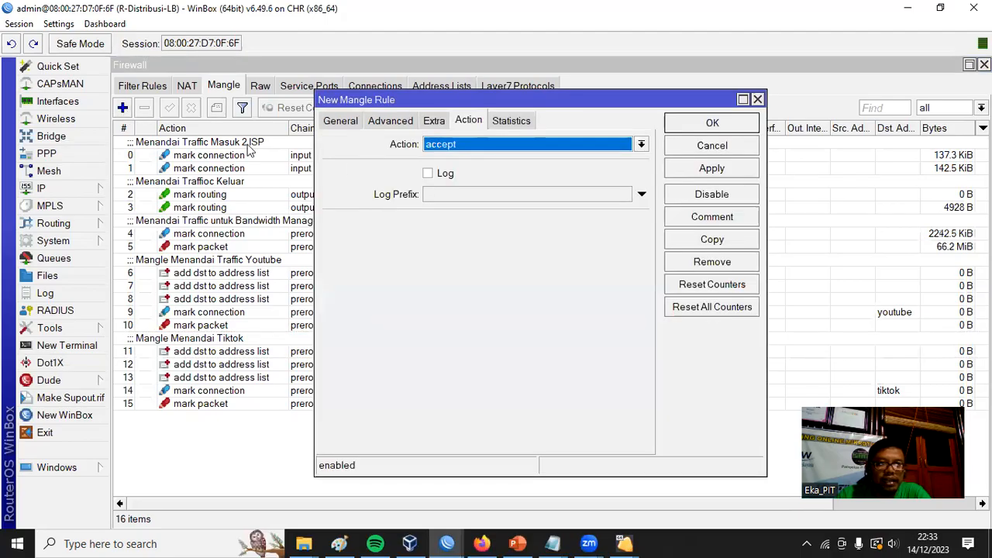
pyautogui.click(341, 121)
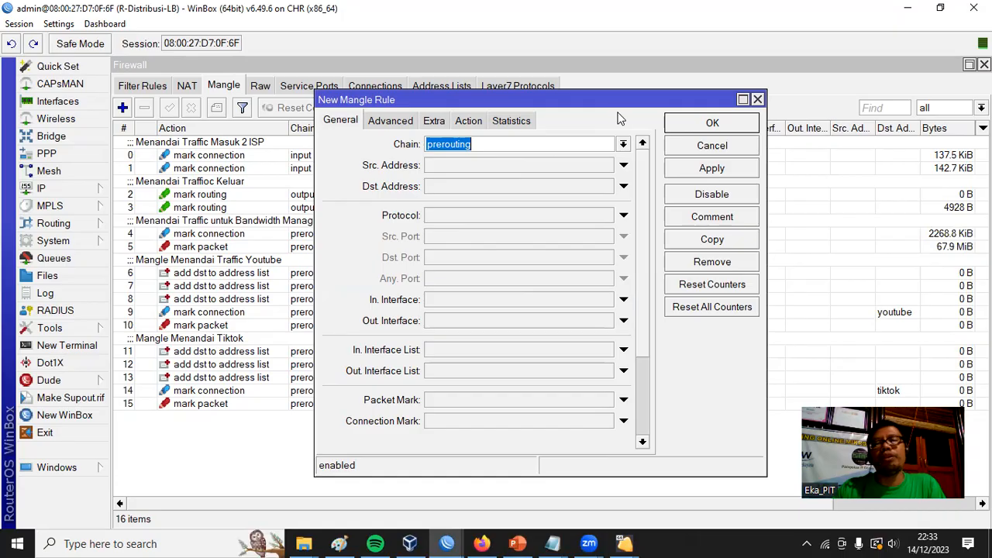
pyautogui.click(496, 168)
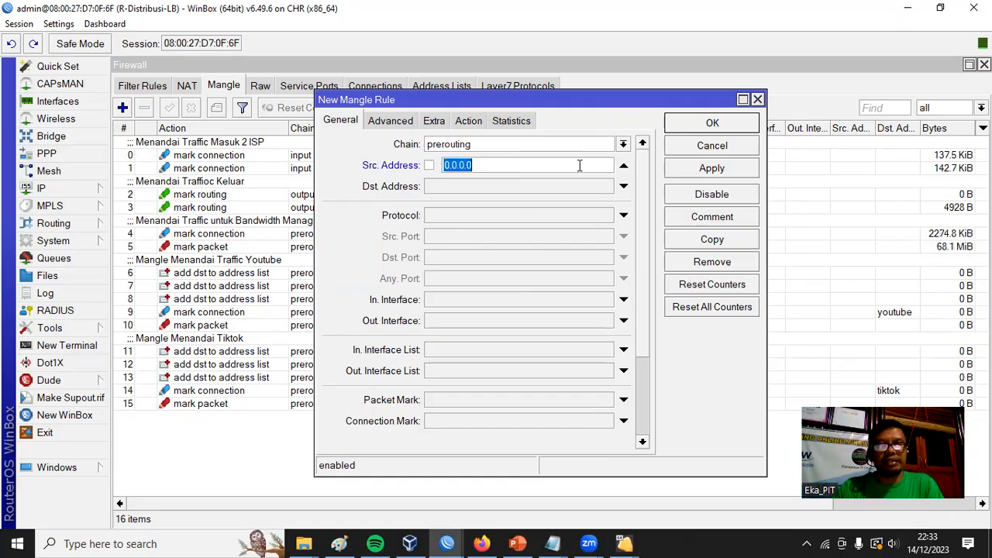
pyautogui.write('192')
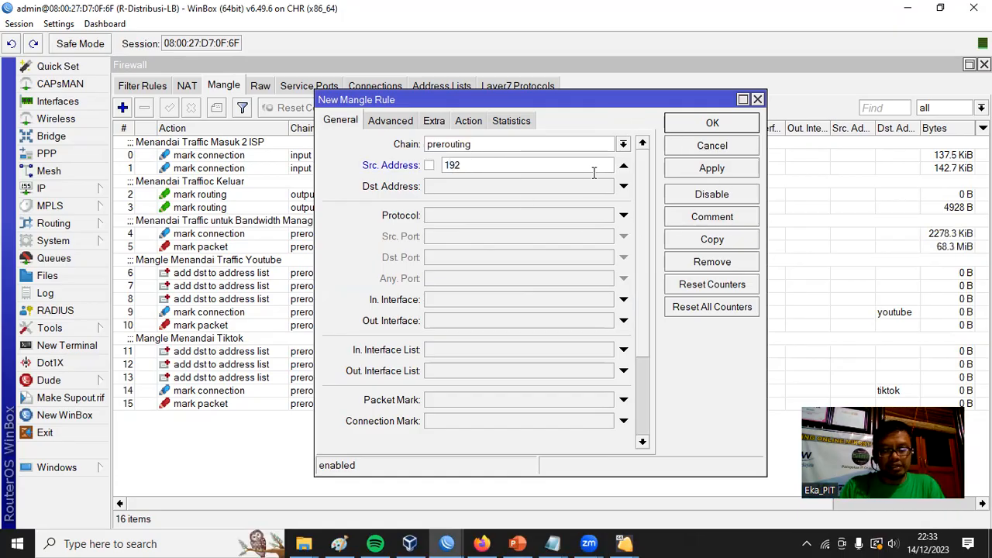
pyautogui.write('.168.100.0/24')
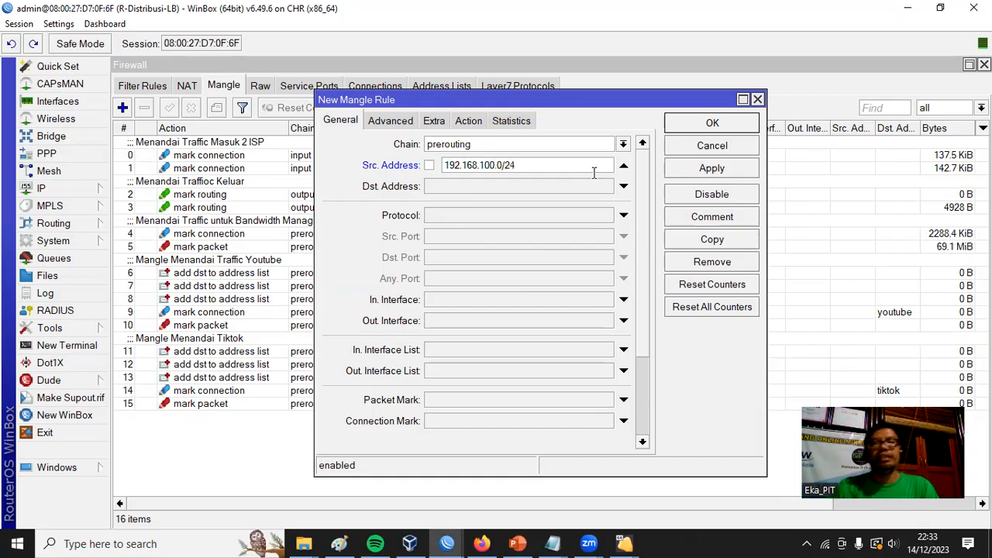
pyautogui.doubleClick(542, 167)
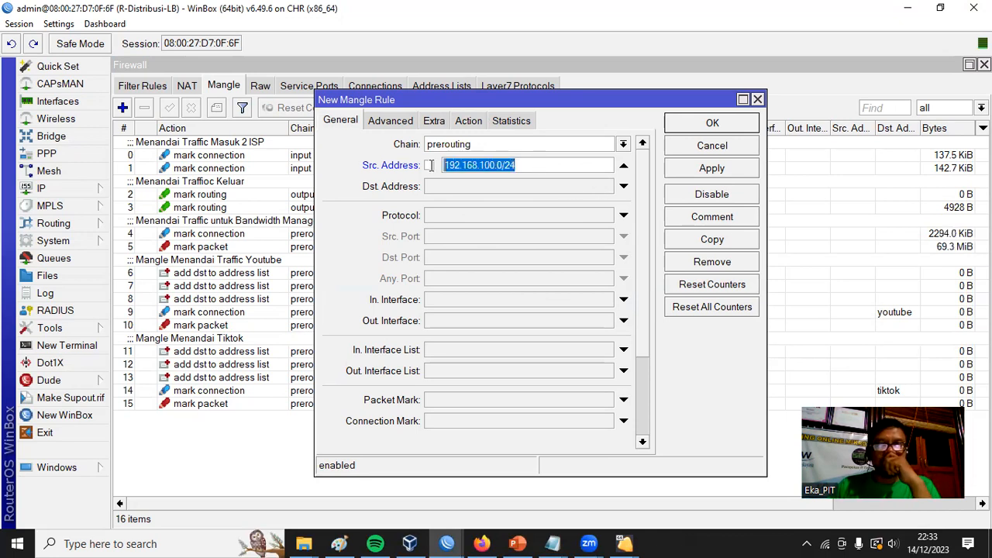
pyautogui.doubleClick(525, 169)
pyautogui.hotkey('ctrl', 'c')
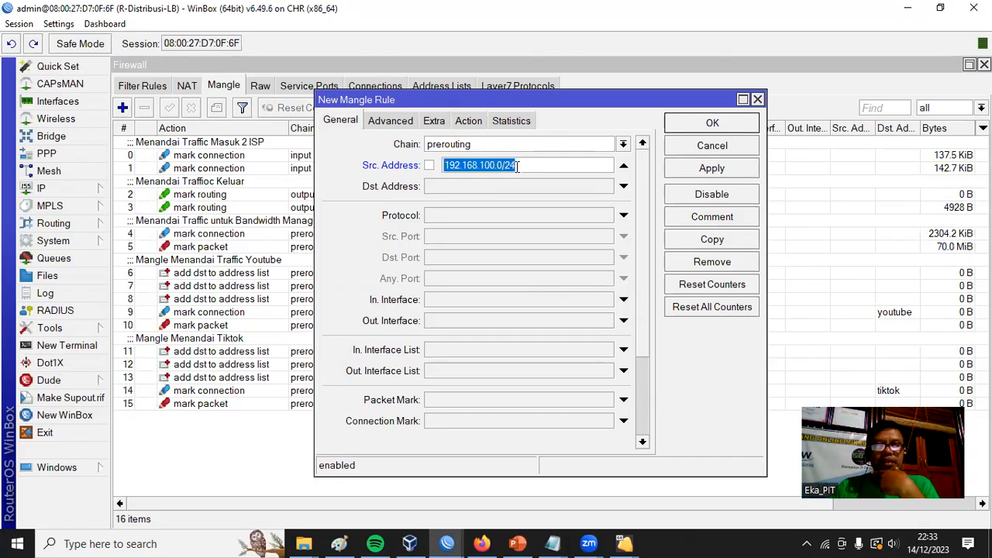
pyautogui.rightClick(504, 165)
pyautogui.click(625, 168)
pyautogui.click(625, 167)
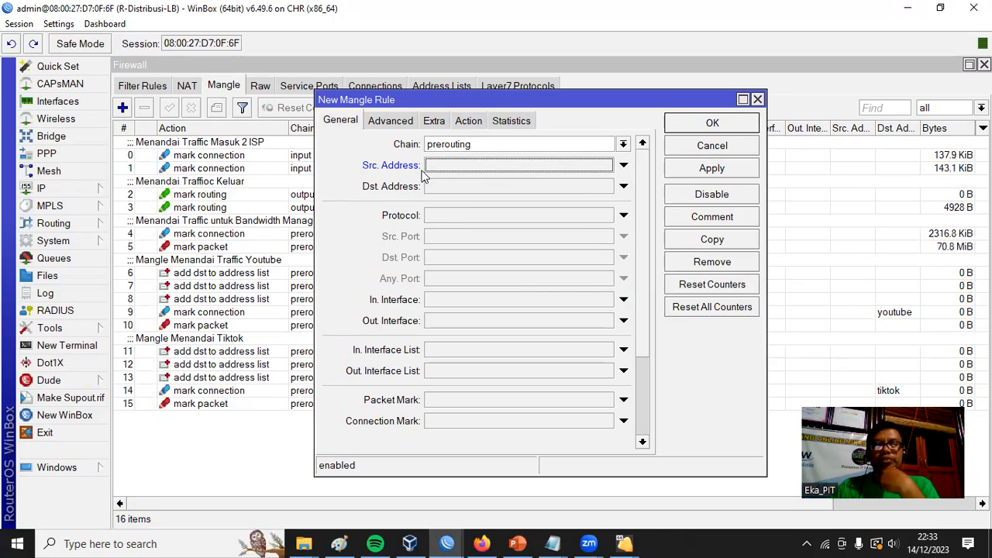
# Set the new mangle rule's source address to 192.168.100.0/24 and its protocol to tcp.
pyautogui.click(488, 165)
pyautogui.write('192')
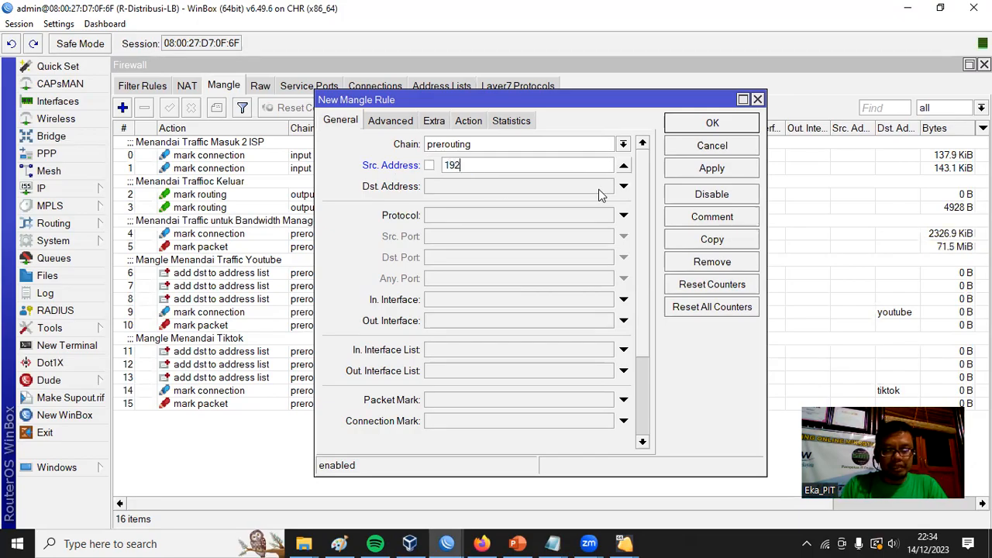
pyautogui.write('.168')
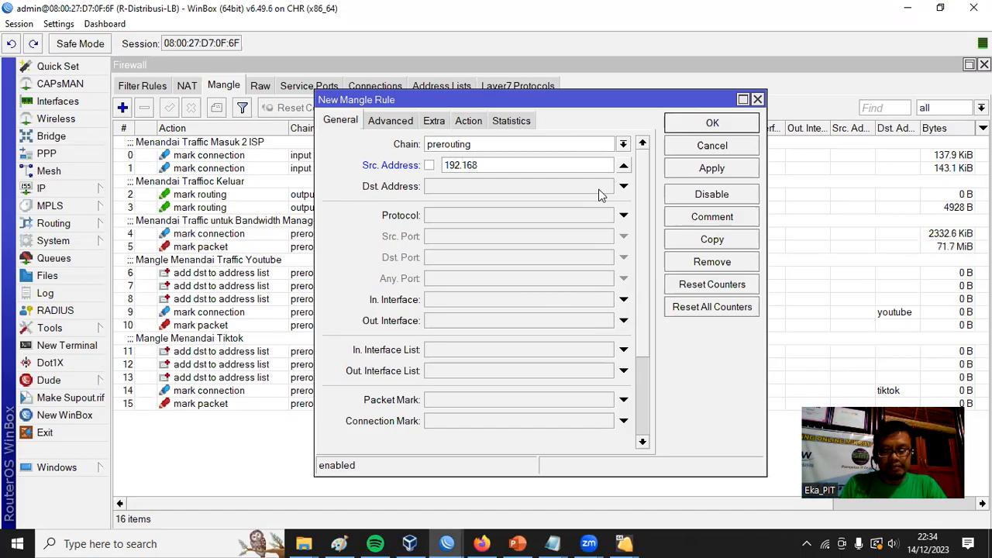
pyautogui.write('.100.0/24')
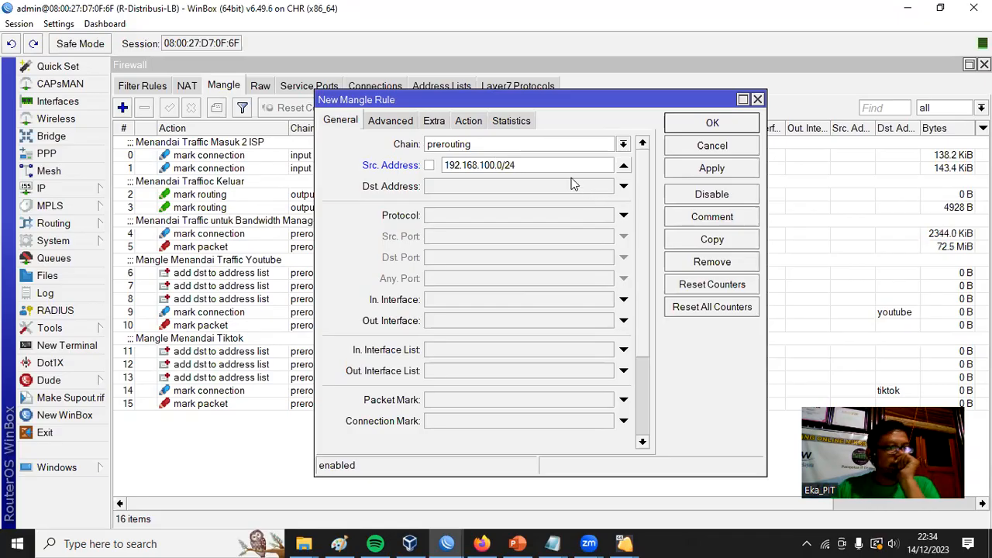
pyautogui.click(506, 215)
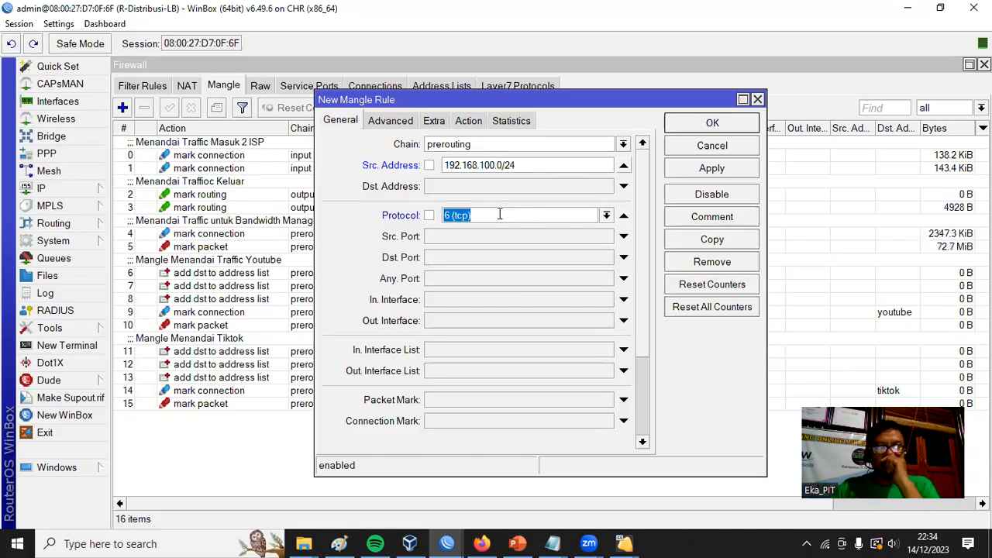
pyautogui.click(467, 257)
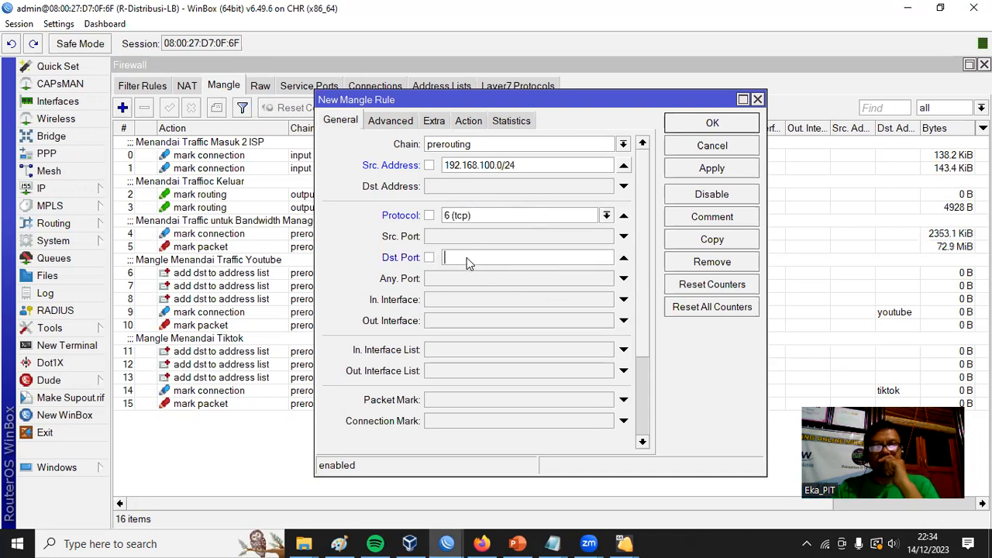
pyautogui.hotkey('ctrl', 'v')
pyautogui.doubleClick(512, 258)
pyautogui.press('BackSpace')
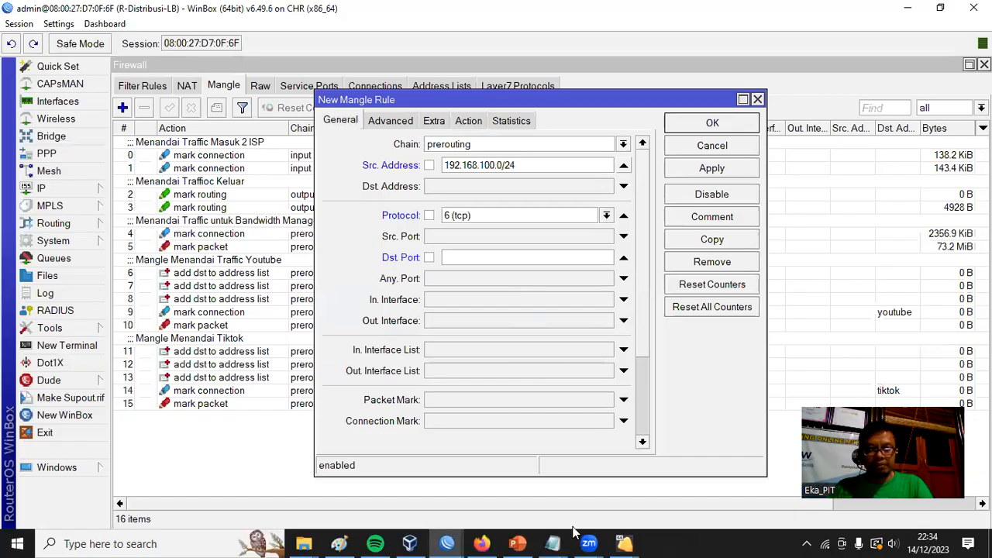
# Copy the ML TCP port list, 5000-5221 through 5520-5529, from the Notepad notes into the rule's destination port.
pyautogui.moveTo(555, 543)
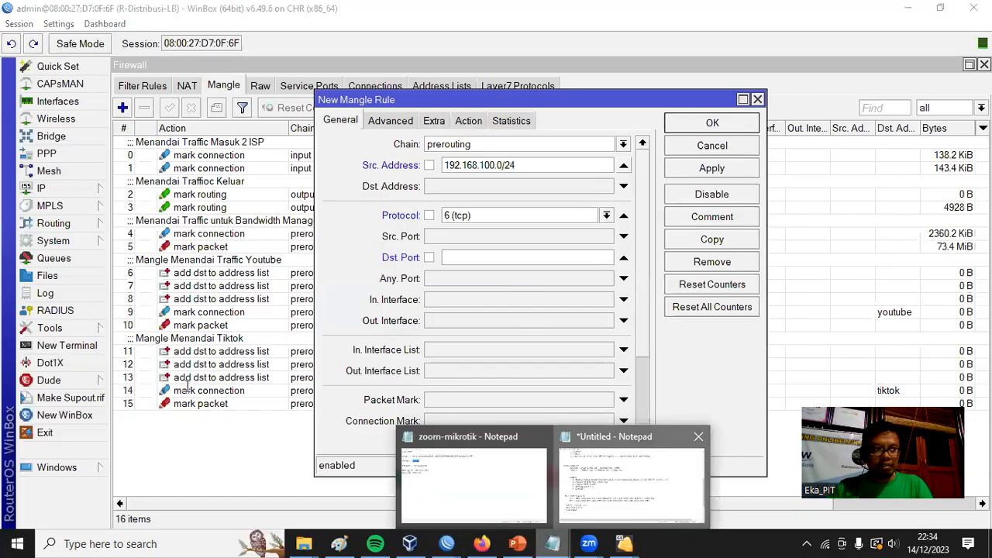
pyautogui.click(642, 507)
pyautogui.moveTo(112, 359); pyautogui.dragTo(758, 361)
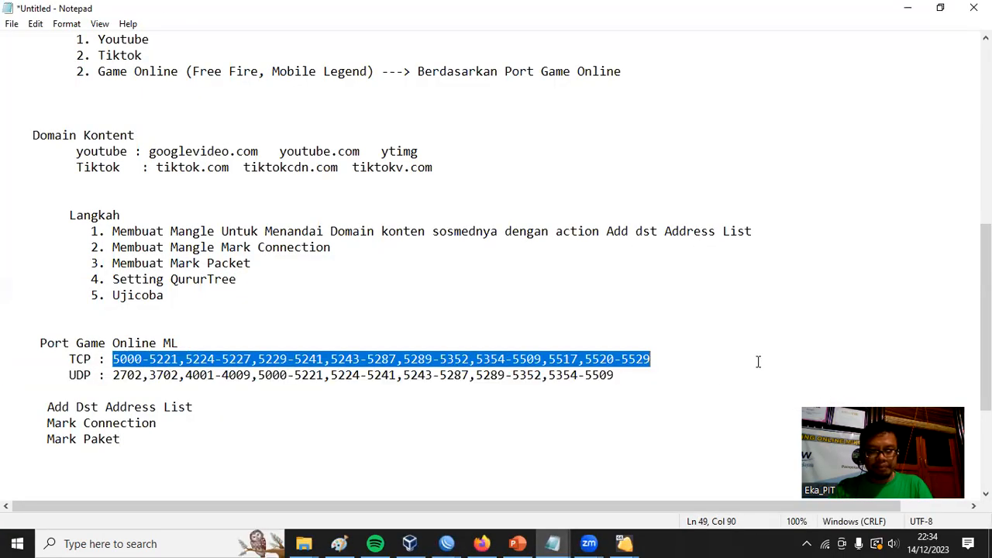
pyautogui.click(908, 8)
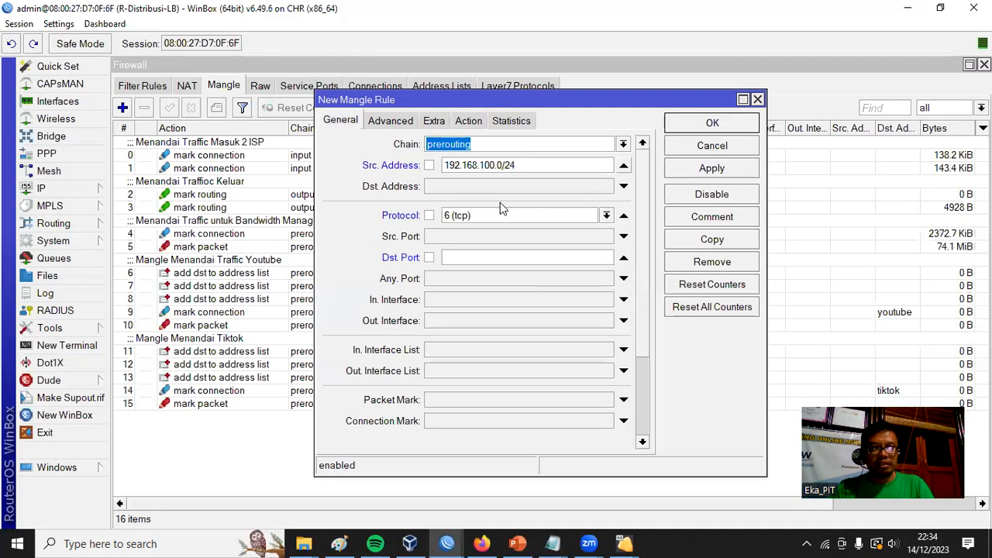
pyautogui.click(461, 260)
pyautogui.hotkey('ctrl', 'v')
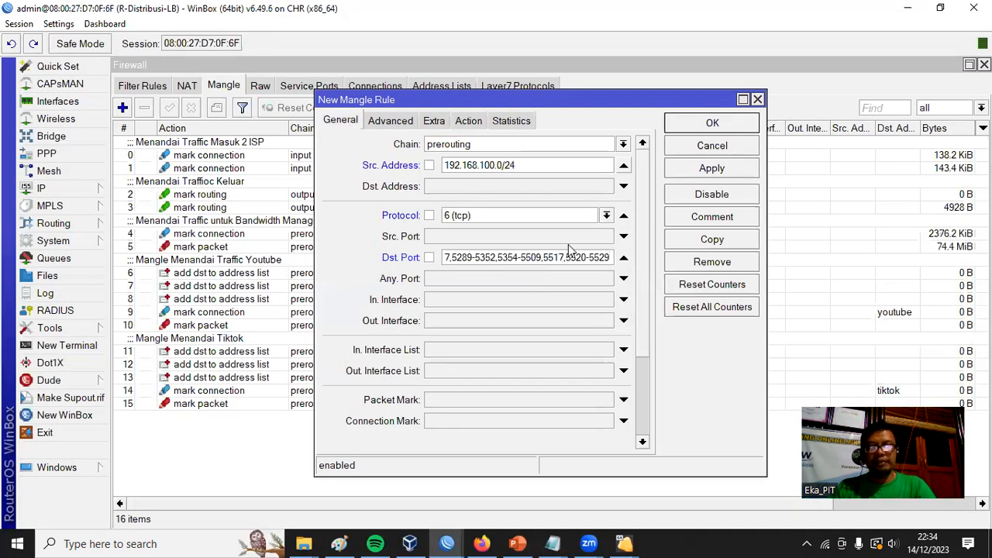
# Set the rule's action to add dst to address list, using the address list name "game online".
pyautogui.click(468, 121)
pyautogui.click(496, 144)
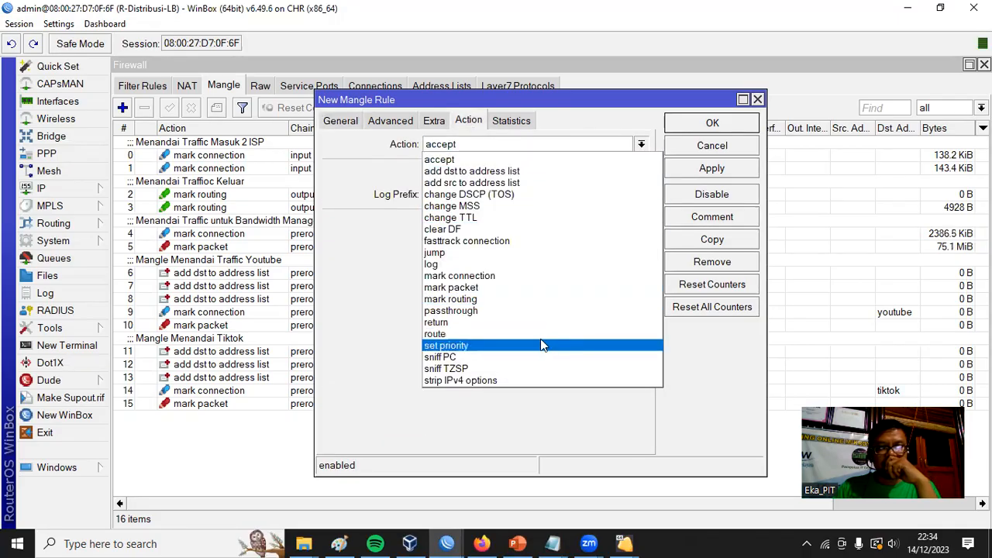
pyautogui.click(523, 171)
pyautogui.click(490, 225)
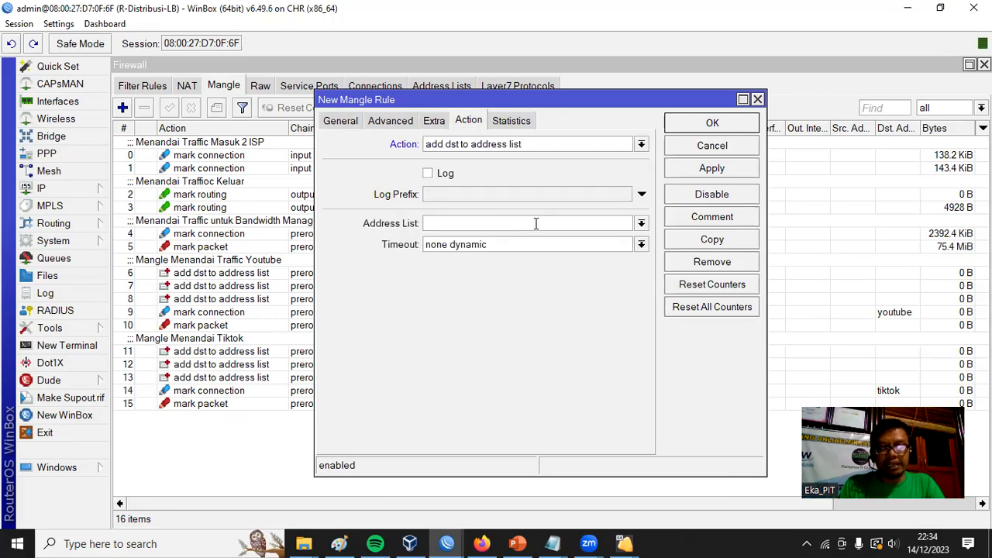
pyautogui.write('game online')
pyautogui.press('Tab')
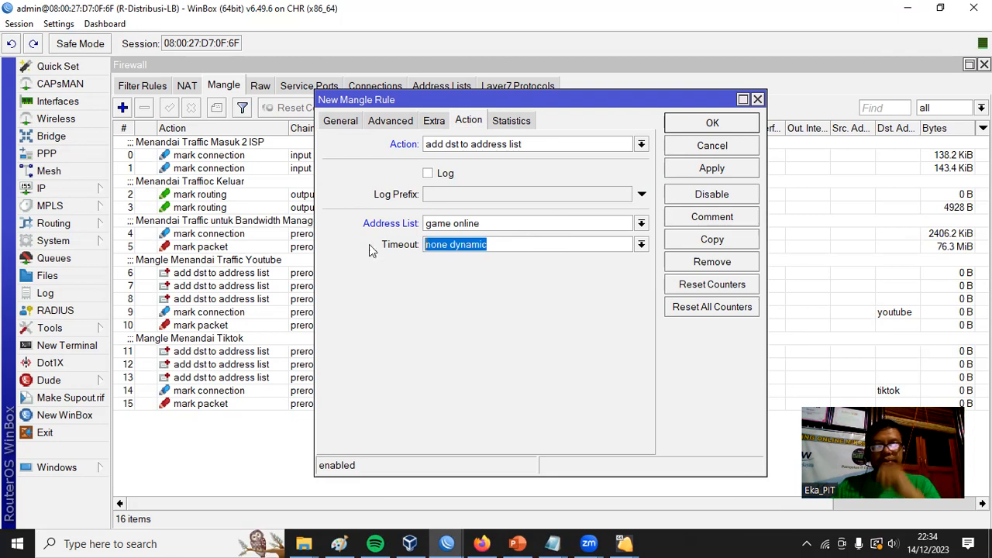
# Set the address list timeout to 01:00:00 and save the TCP mangle rule.
pyautogui.write('01:00:00')
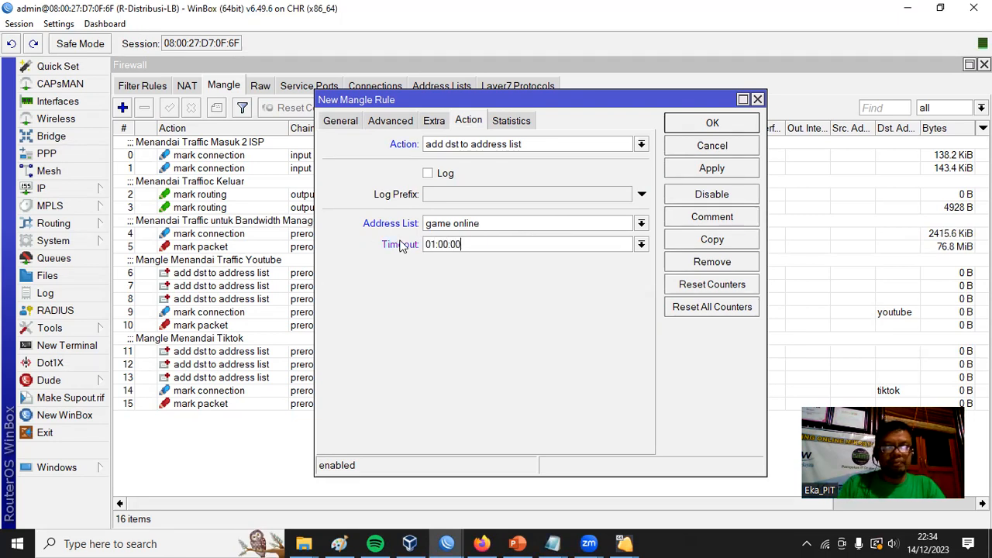
pyautogui.click(712, 167)
pyautogui.click(718, 126)
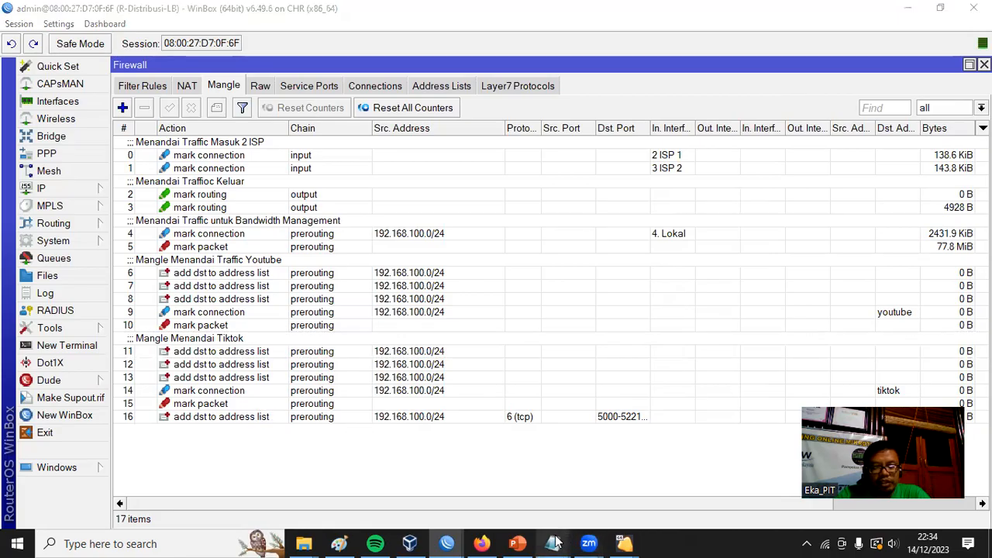
# Copy the ML UDP port list, 2702 through 5354-5509, from the Notepad notes and return to WinBox.
pyautogui.moveTo(553, 543)
pyautogui.click(624, 503)
pyautogui.moveTo(114, 376); pyautogui.dragTo(613, 375)
pyautogui.rightClick(615, 376)
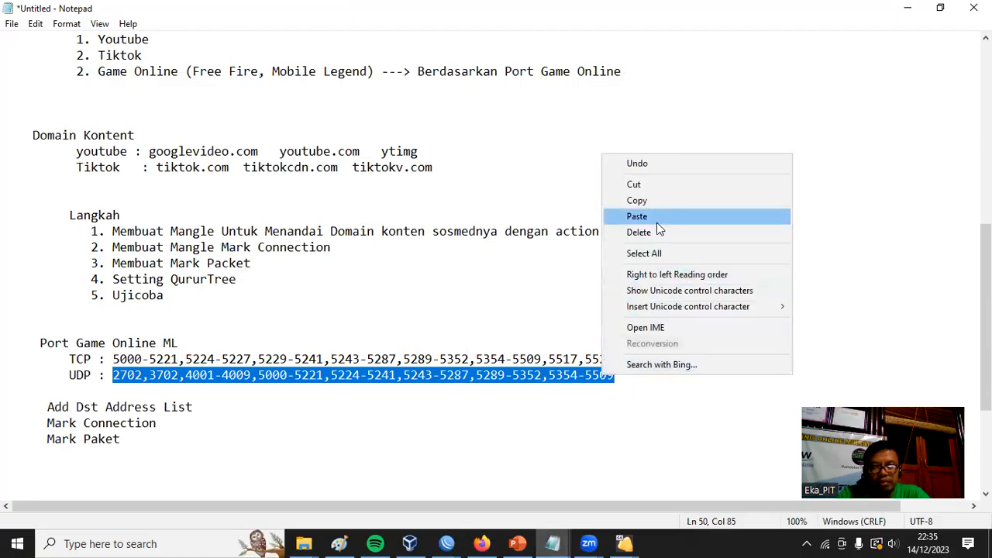
pyautogui.click(664, 200)
pyautogui.click(908, 7)
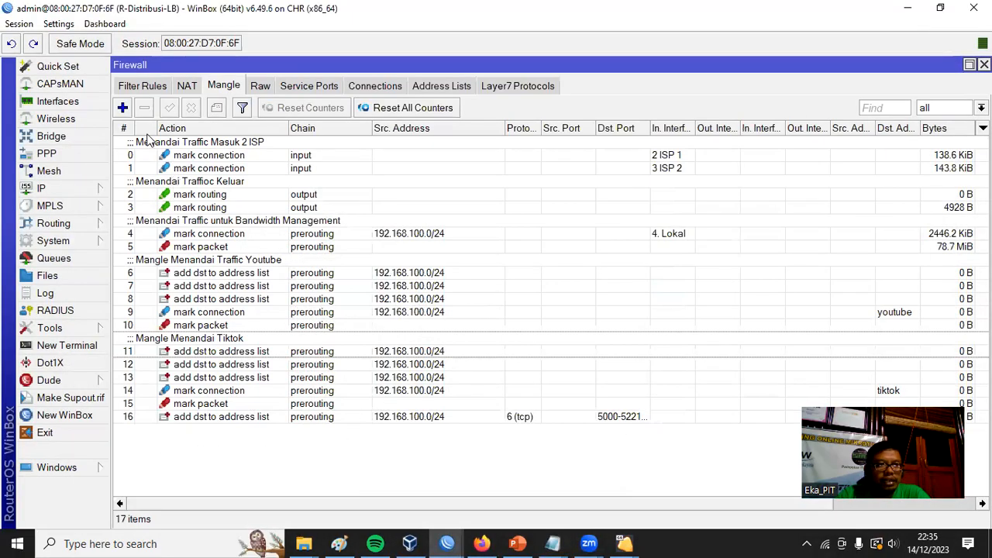
# Start another prerouting mangle rule with protocol udp and the copied ML UDP port list as its destination port.
pyautogui.click(123, 108)
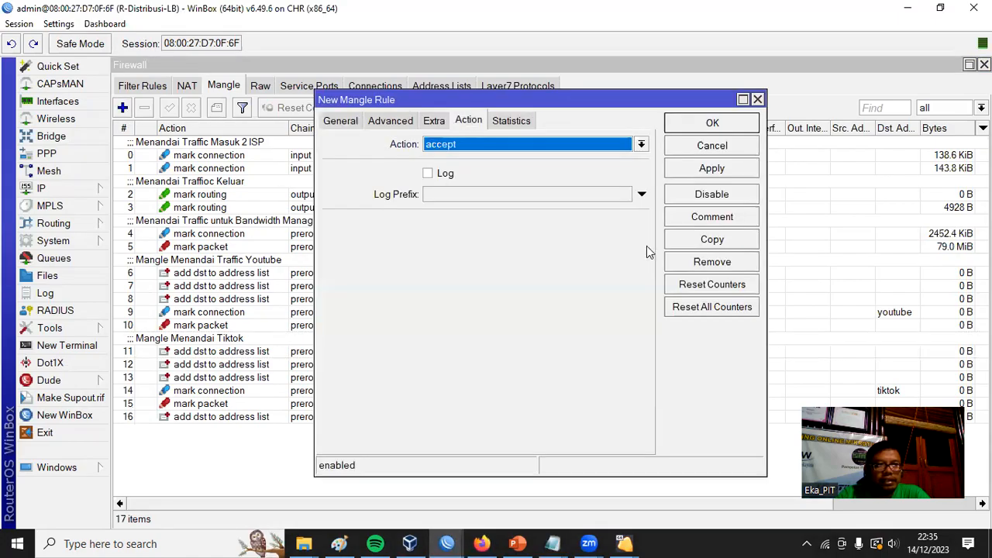
pyautogui.click(349, 122)
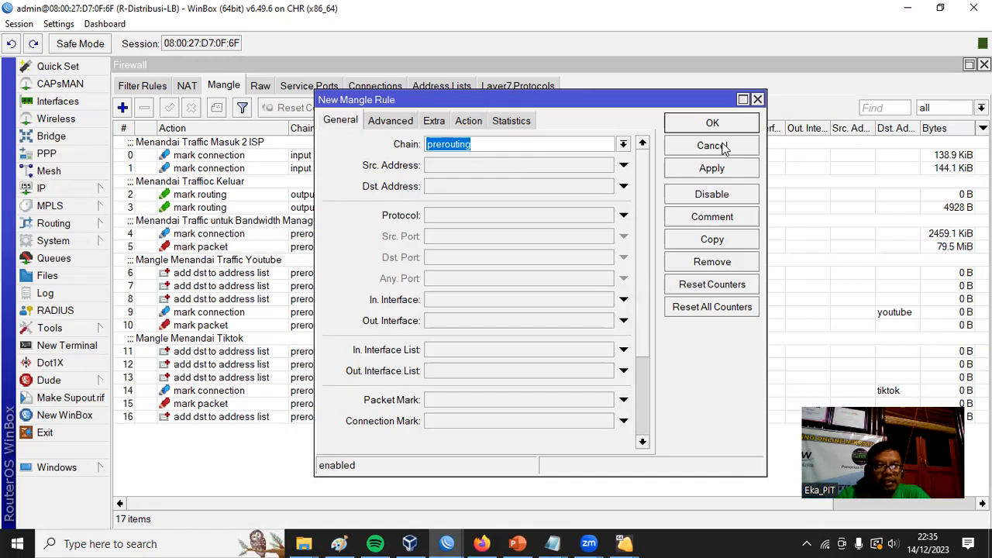
pyautogui.click(485, 220)
pyautogui.click(486, 259)
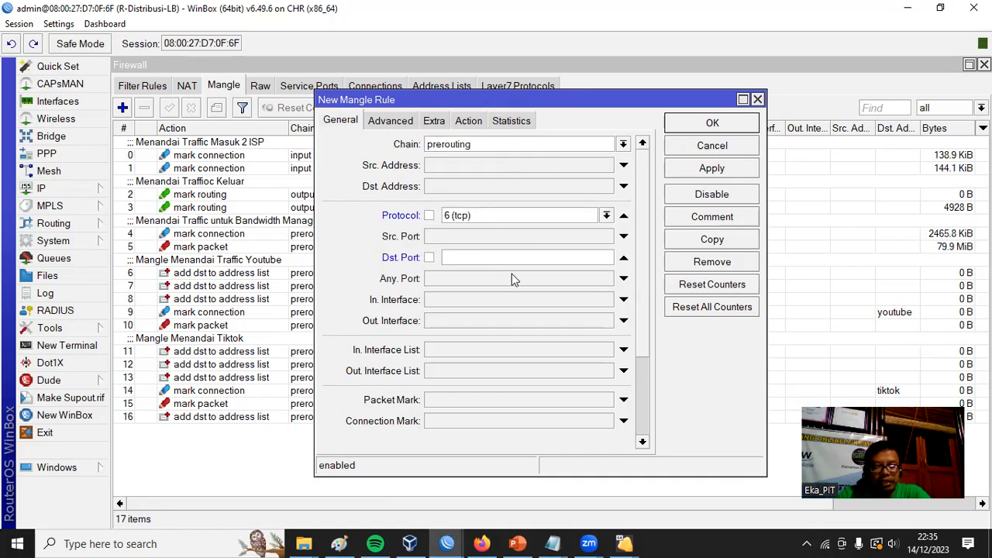
pyautogui.hotkey('ctrl', 'v')
pyautogui.click(607, 216)
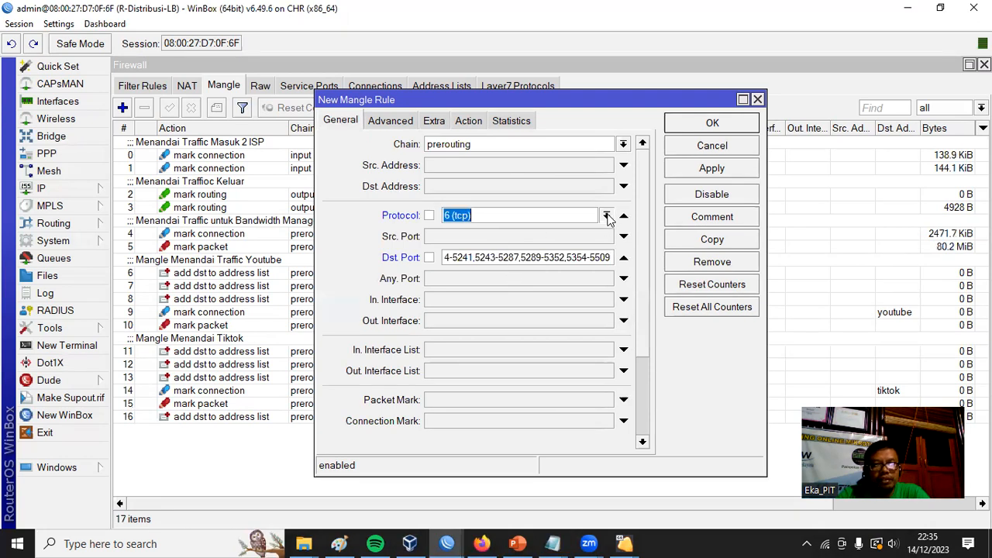
pyautogui.click(607, 217)
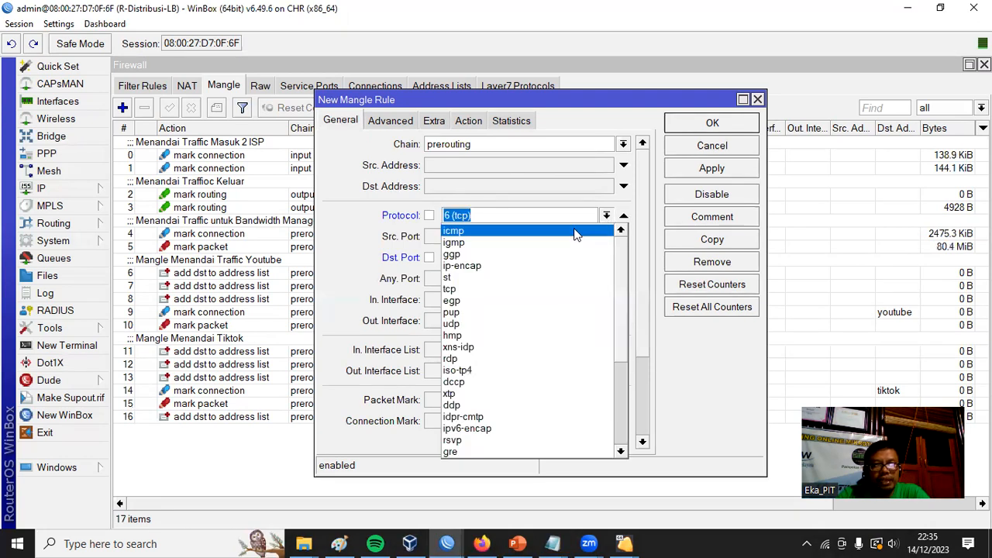
pyautogui.click(511, 323)
# Set the UDP mangle rule's source address to 192.168.100.0/24.
pyautogui.click(543, 165)
pyautogui.write('192.168')
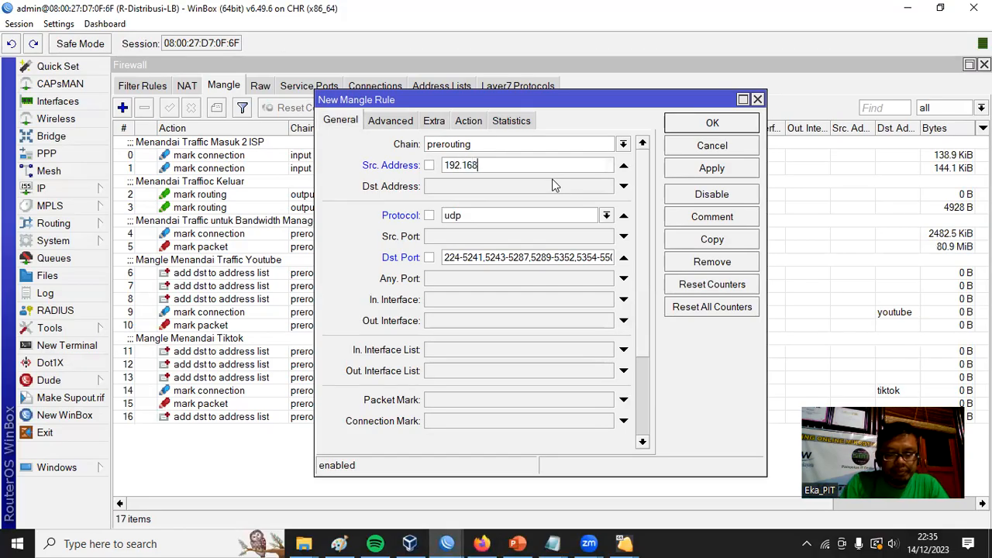
pyautogui.write('.100.0/24')
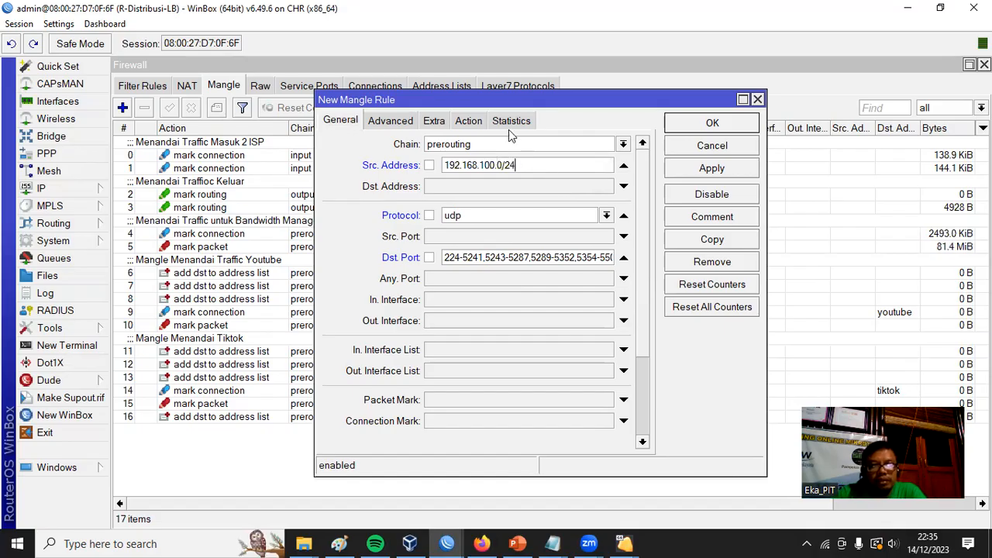
# Set the UDP mangle rule's action to add dst to address list, using the address list game online.
pyautogui.click(470, 121)
pyautogui.click(570, 145)
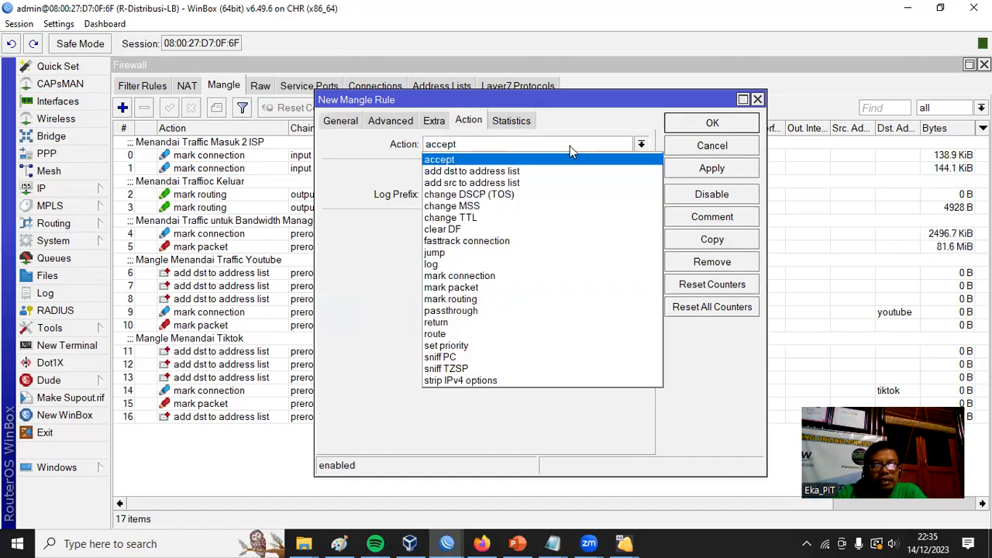
pyautogui.click(571, 172)
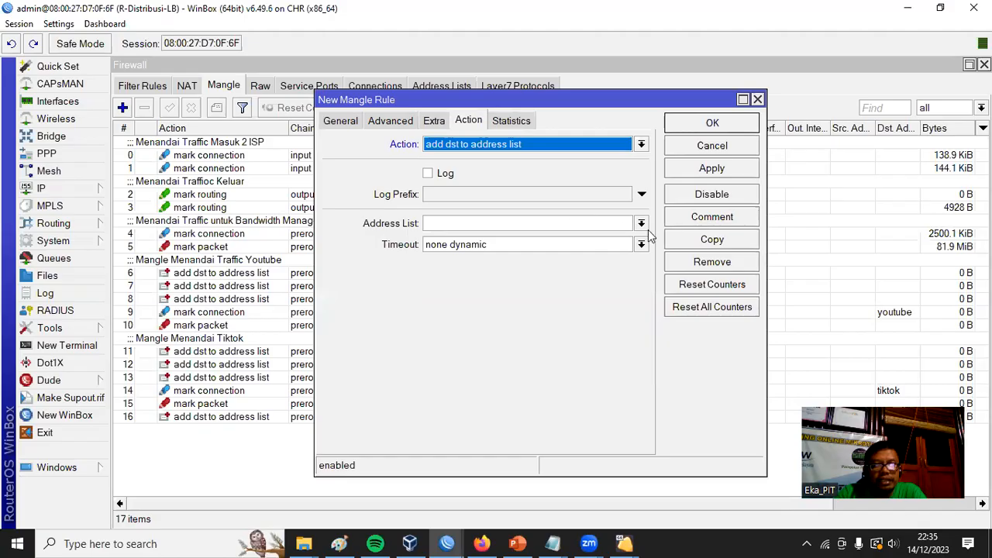
pyautogui.click(642, 223)
pyautogui.click(569, 237)
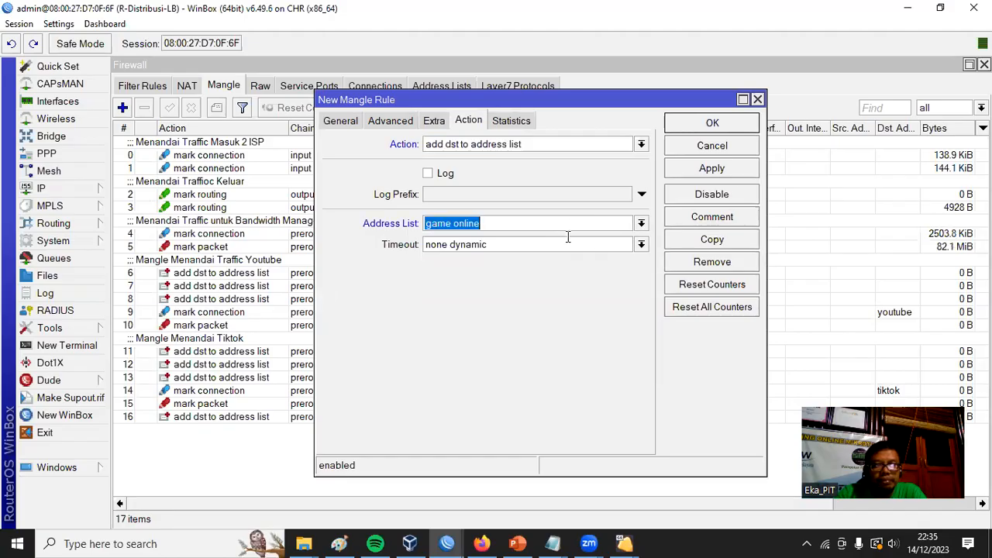
# Set the address list timeout to 01:00:00 and save the UDP mangle rule.
pyautogui.click(497, 242)
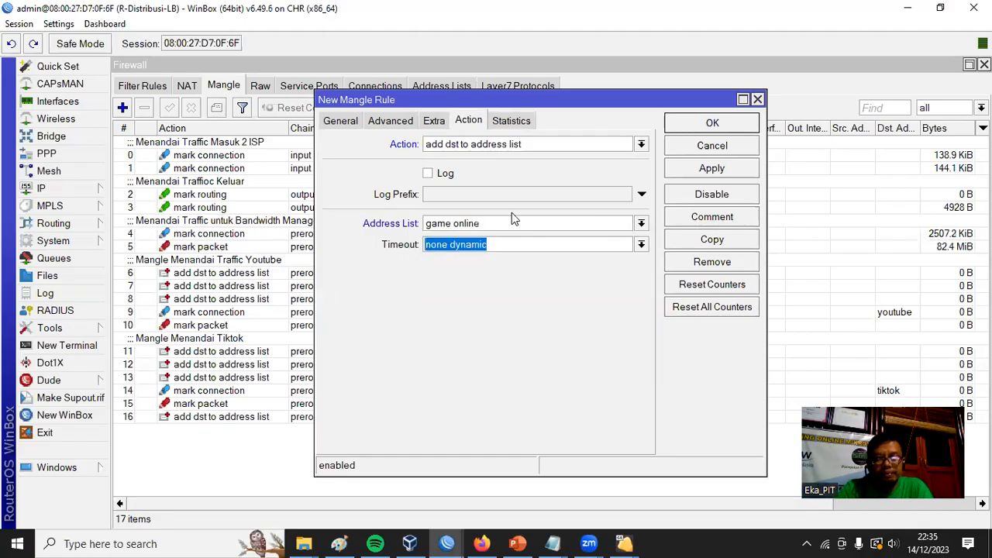
pyautogui.write('01:00')
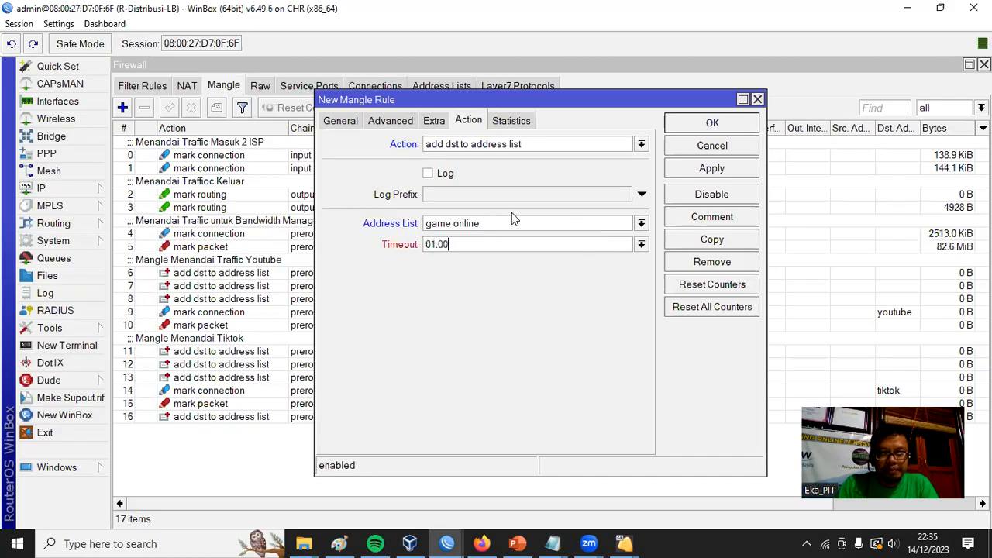
pyautogui.write(':00')
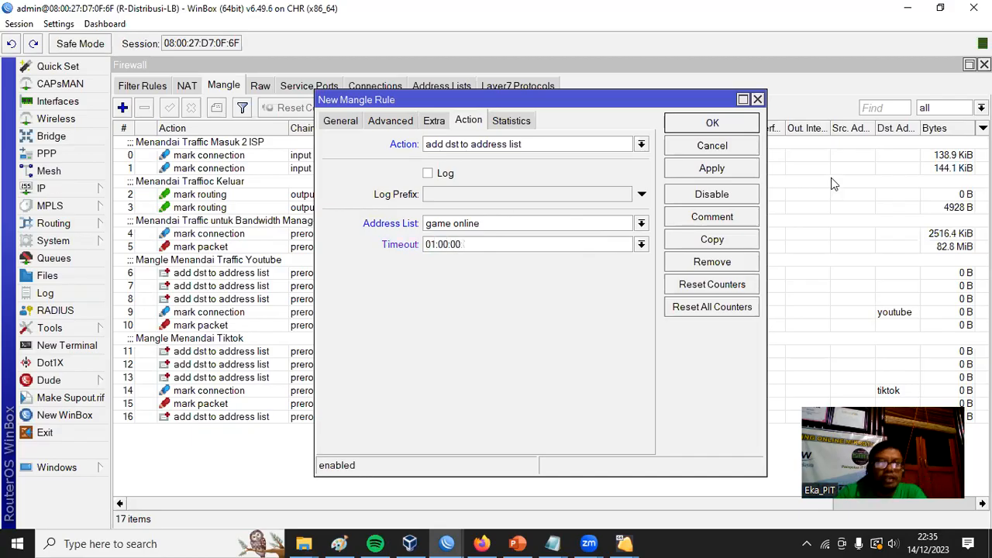
pyautogui.click(712, 124)
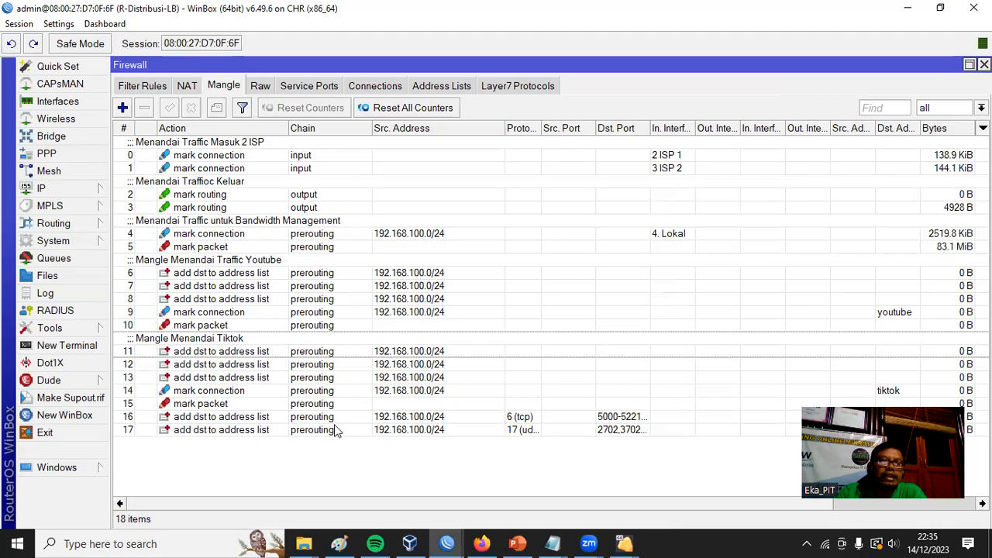
# Add the comment "Mangle Game Online" to the TCP game rule, number 16.
pyautogui.click(220, 419)
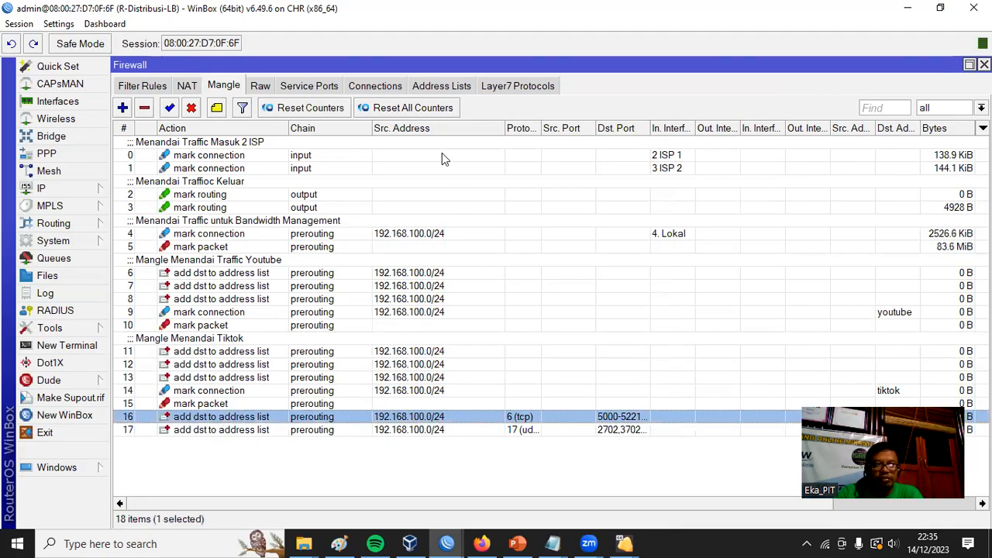
pyautogui.click(216, 108)
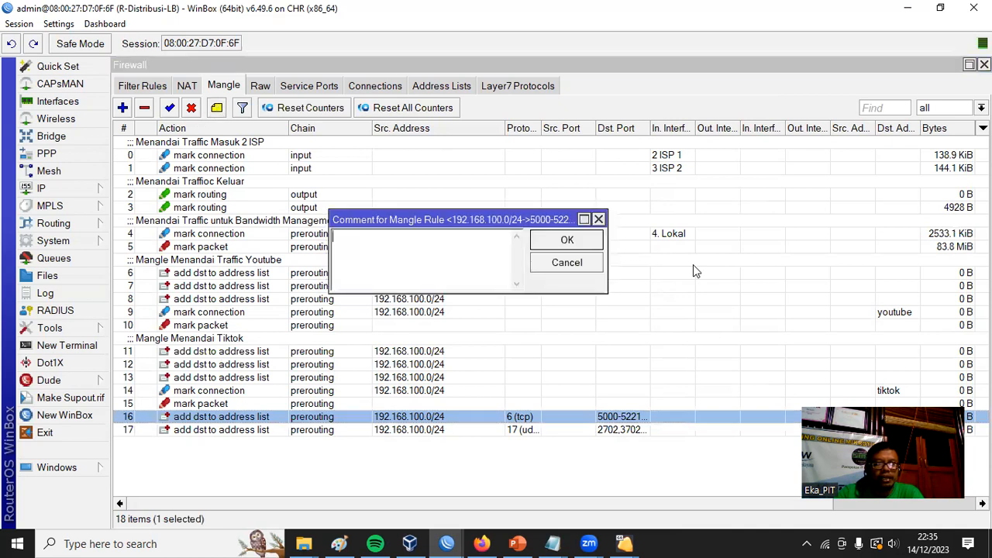
pyautogui.write('Mangle Game Online')
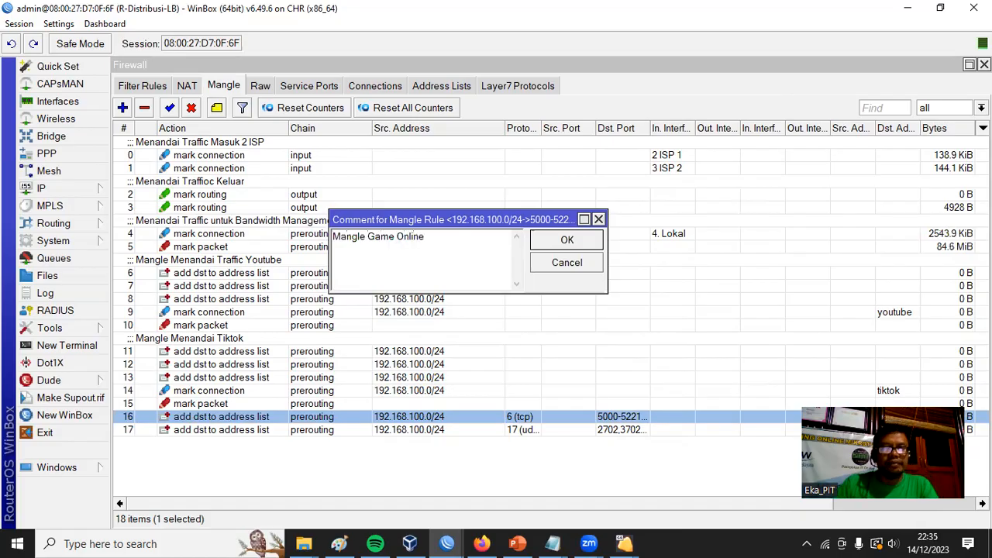
pyautogui.click(587, 242)
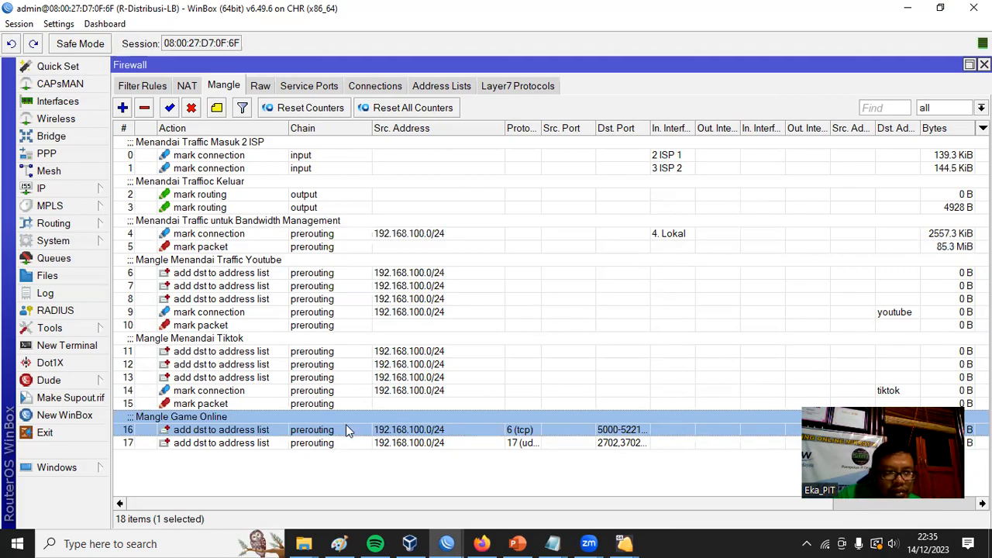
# Start another prerouting mangle rule with source address 192.168.100.0/24.
pyautogui.press('Down')
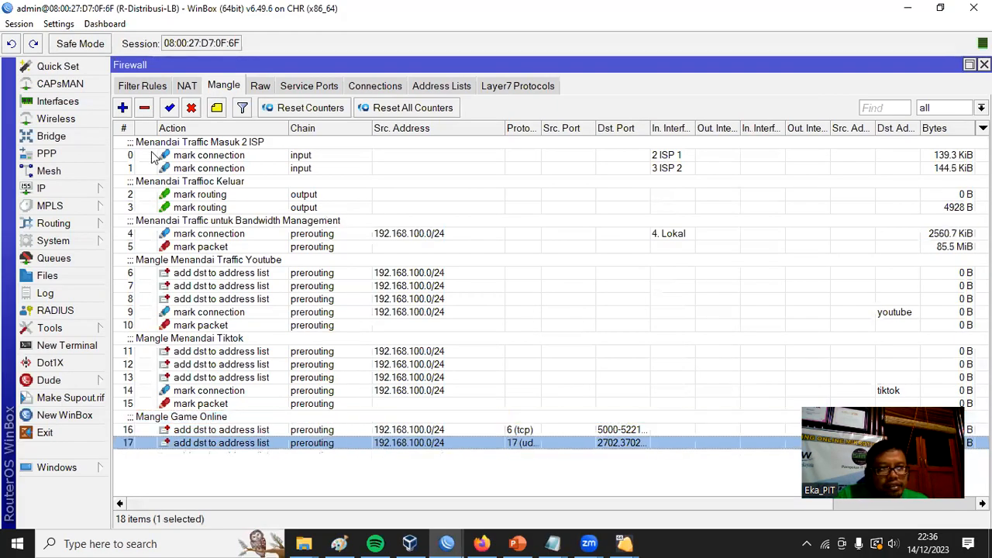
pyautogui.click(203, 394)
pyautogui.click(203, 438)
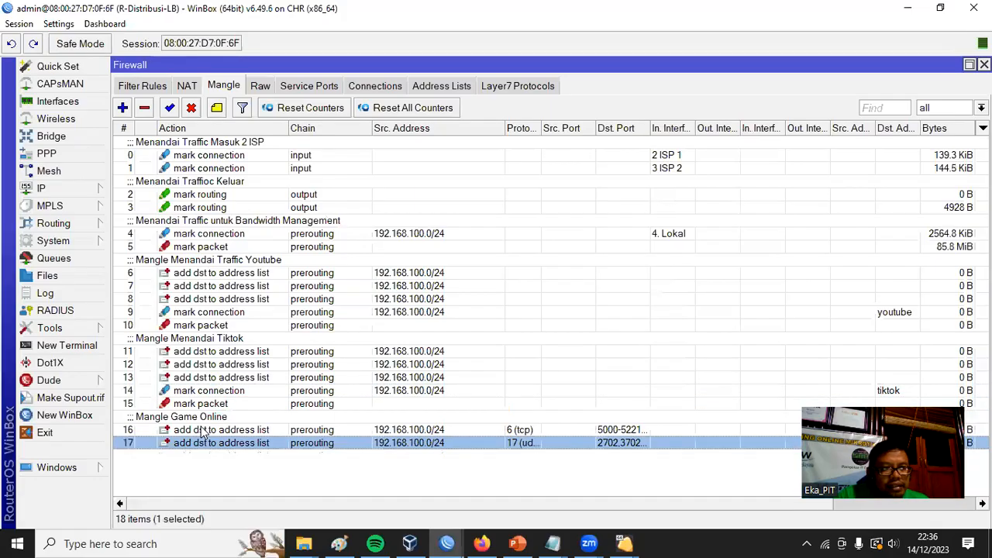
pyautogui.click(124, 107)
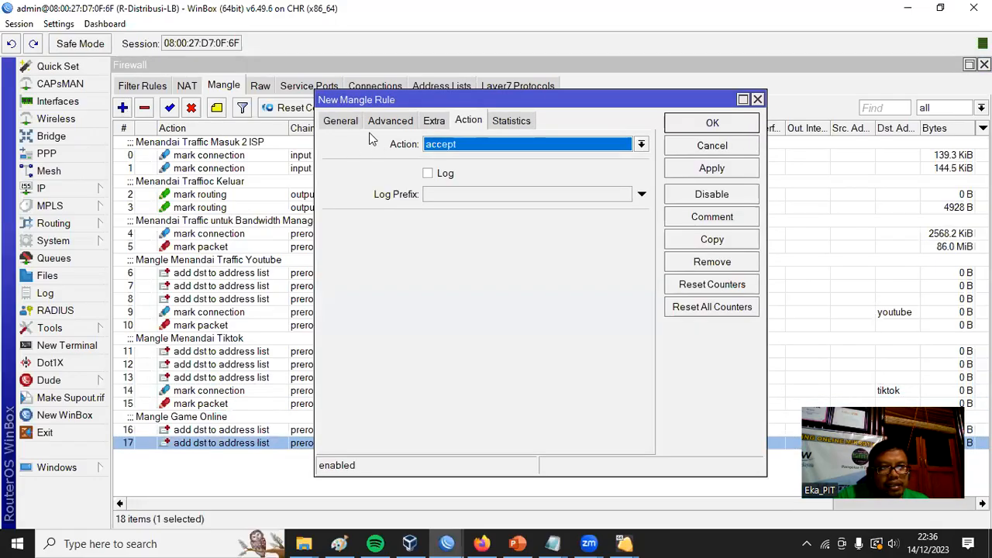
pyautogui.click(343, 121)
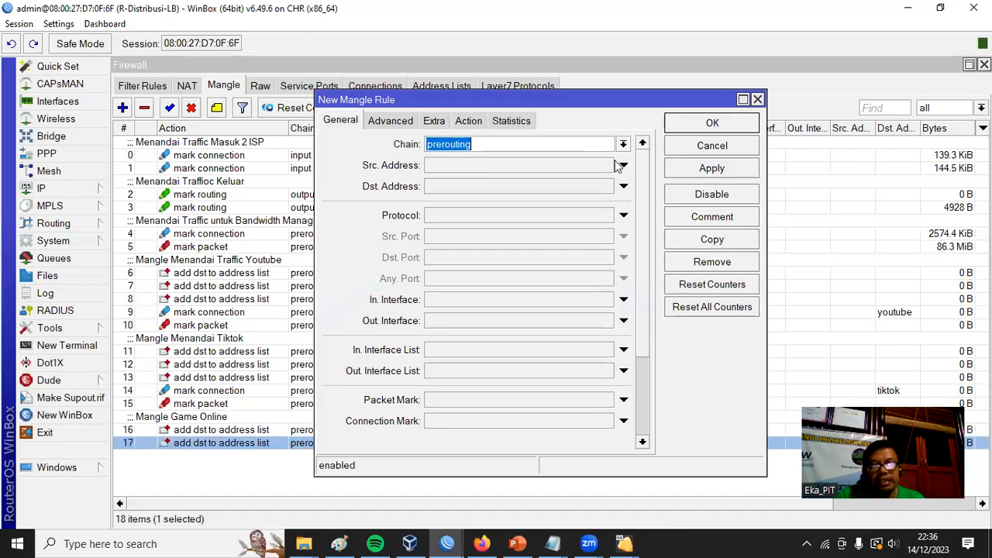
pyautogui.click(543, 164)
pyautogui.write('192.168.100.0/24')
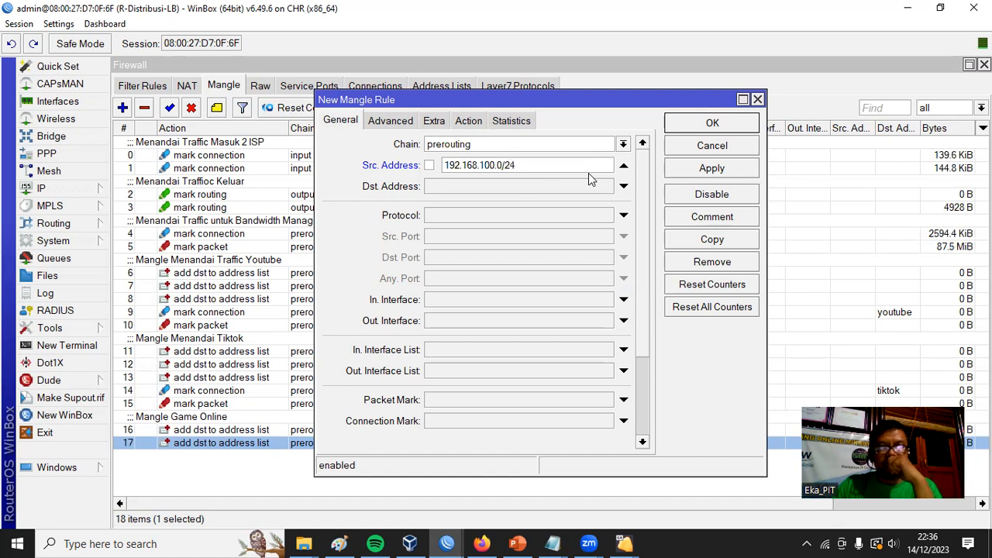
# Match the rule to the destination address list game online.
pyautogui.click(391, 120)
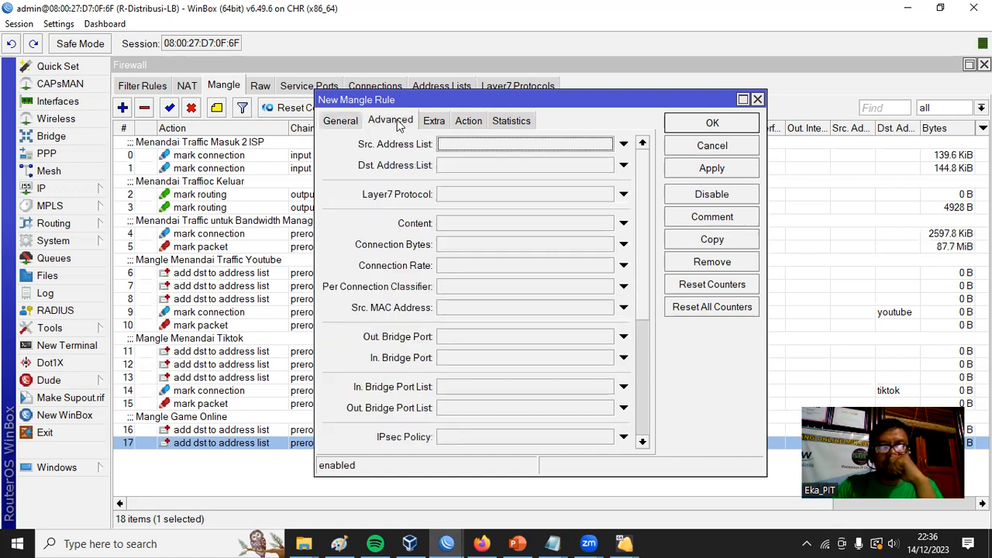
pyautogui.click(522, 166)
pyautogui.click(607, 166)
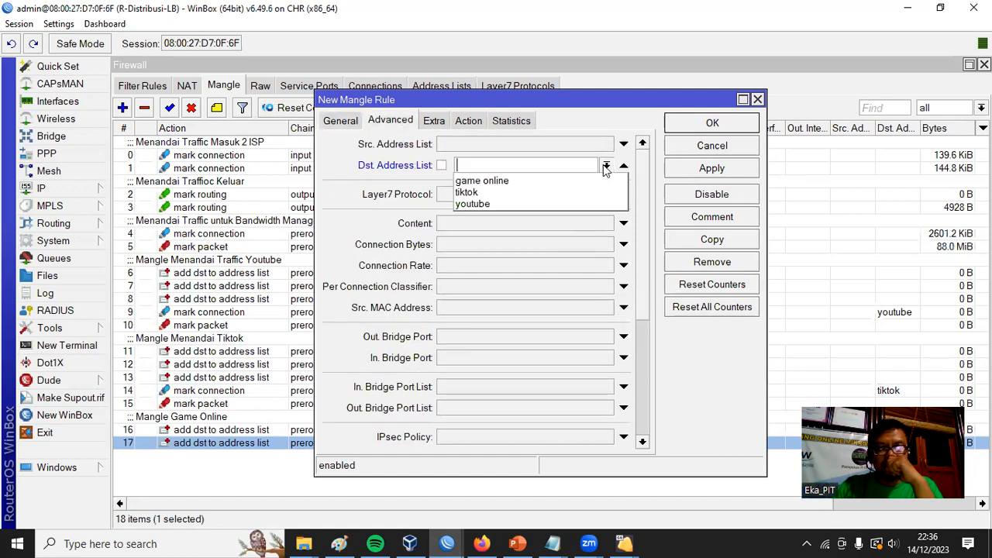
pyautogui.click(565, 183)
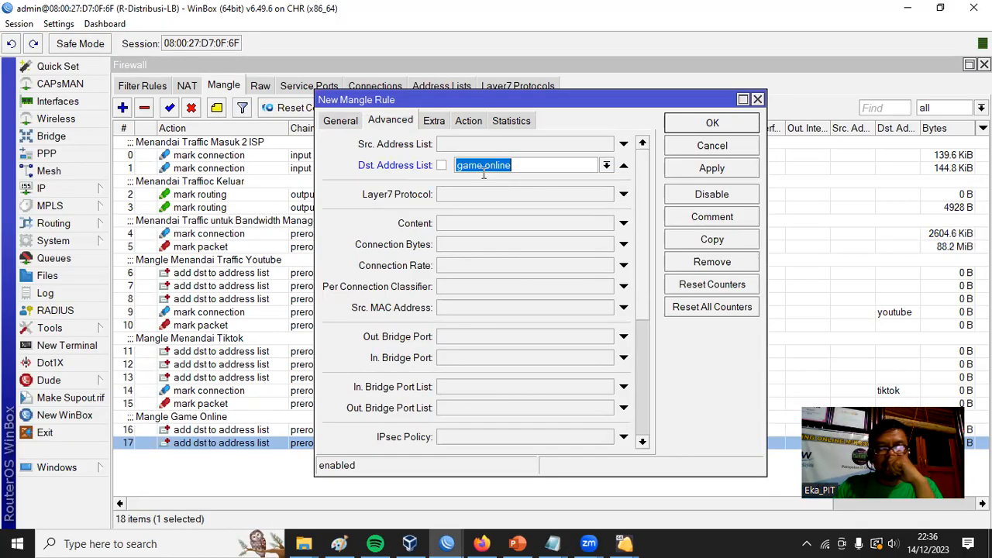
# Set the action to mark connection with the new connection mark "koneksi game online" and save the rule.
pyautogui.click(479, 126)
pyautogui.click(642, 144)
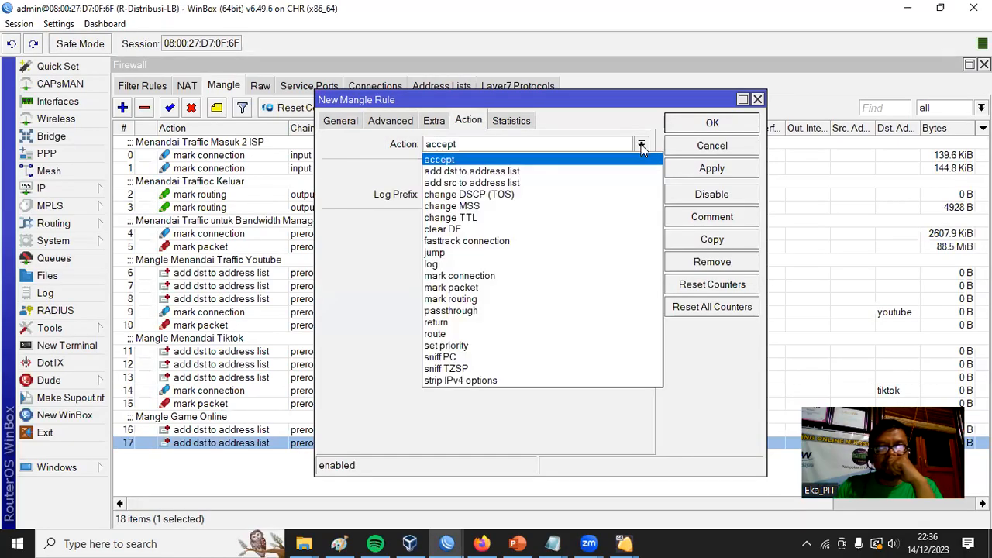
pyautogui.click(603, 276)
pyautogui.click(481, 225)
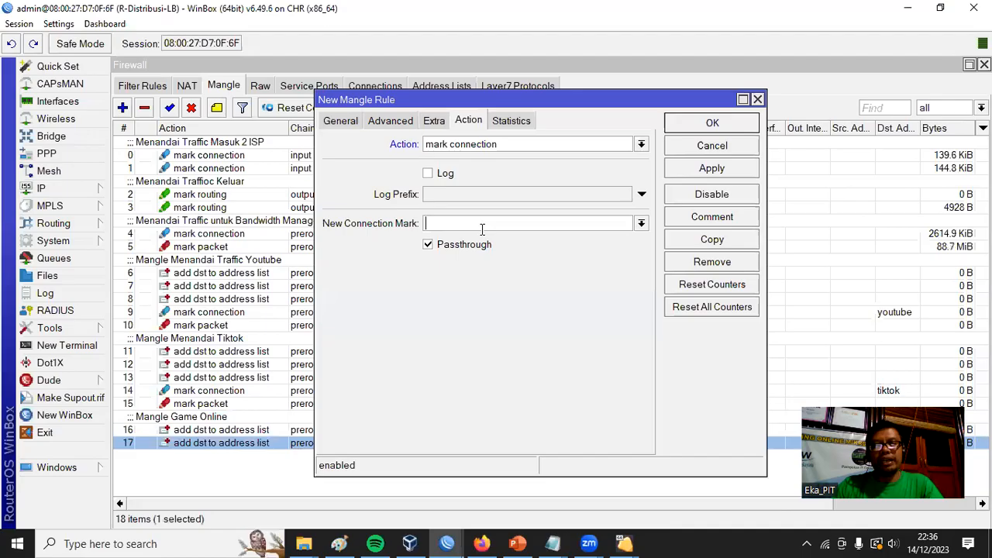
pyautogui.write('koneksi g')
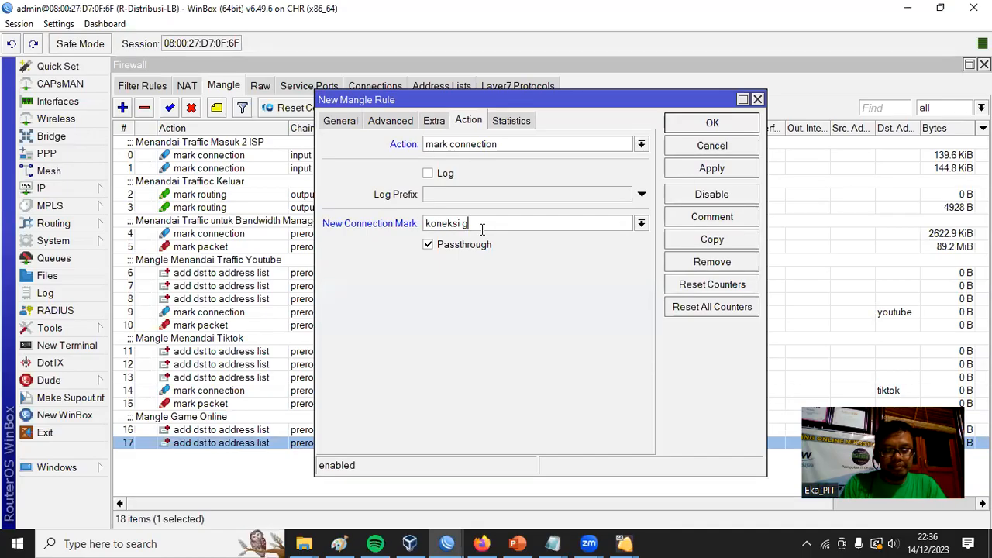
pyautogui.write('ame online')
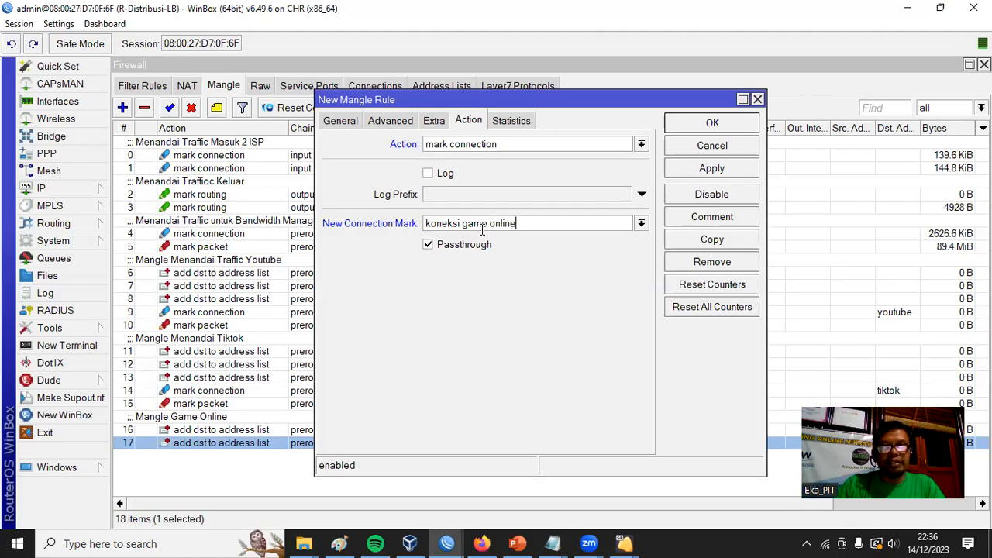
pyautogui.click(702, 128)
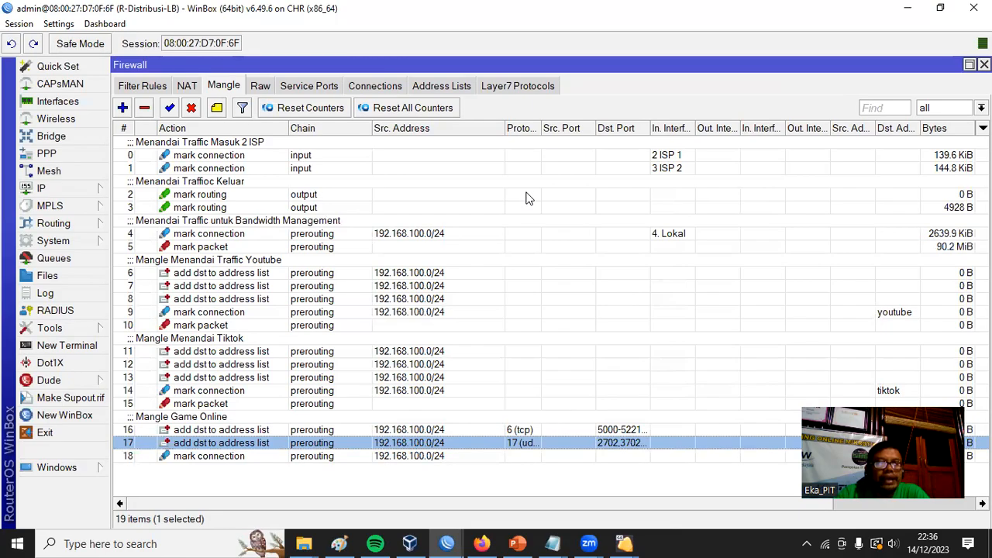
# Start another prerouting mangle rule that matches the connection mark koneksi game online.
pyautogui.click(122, 108)
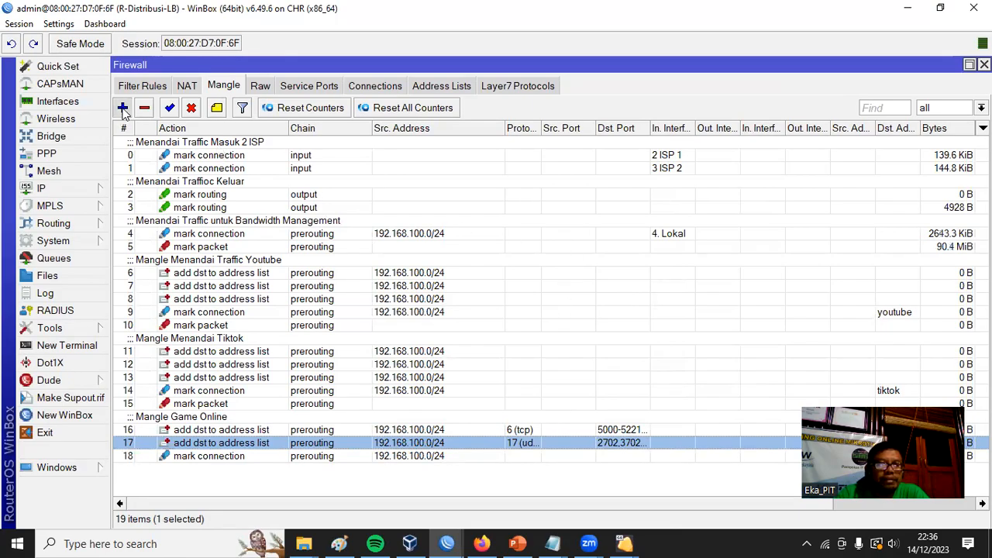
pyautogui.click(341, 121)
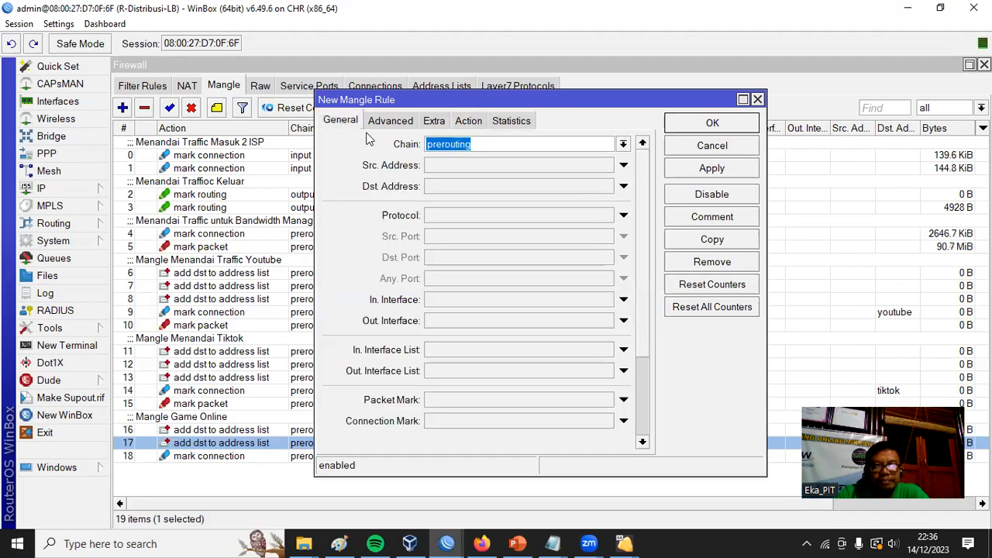
pyautogui.click(545, 421)
pyautogui.click(606, 422)
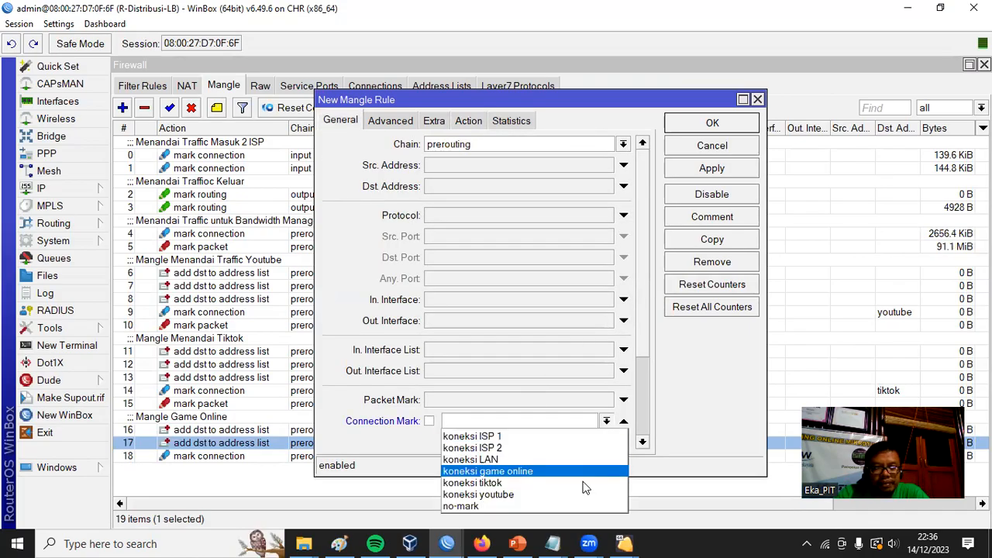
pyautogui.click(548, 472)
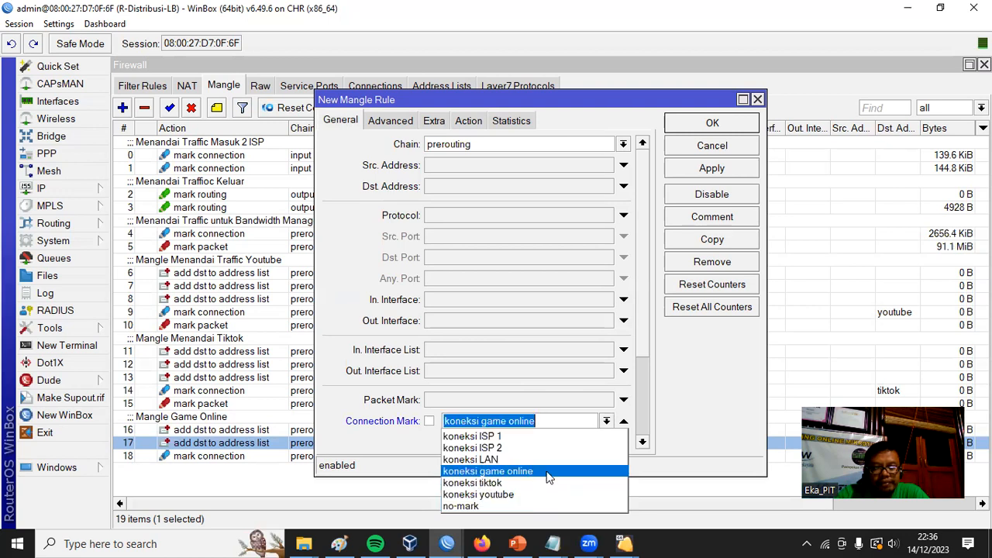
# Set the action to mark packet with the new packet mark "paket bw game online", turn off passthrough and save the rule.
pyautogui.click(469, 122)
pyautogui.click(487, 143)
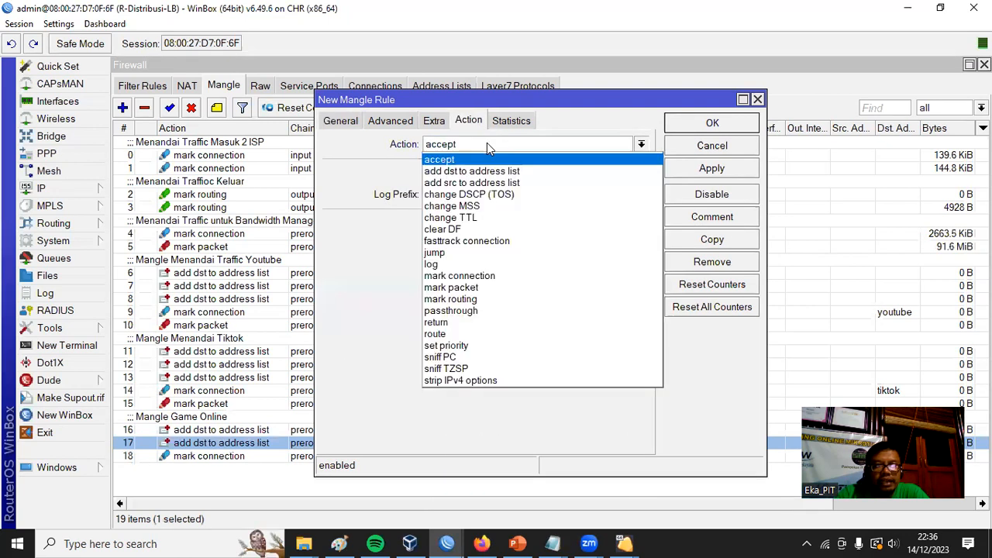
pyautogui.click(523, 289)
pyautogui.click(499, 224)
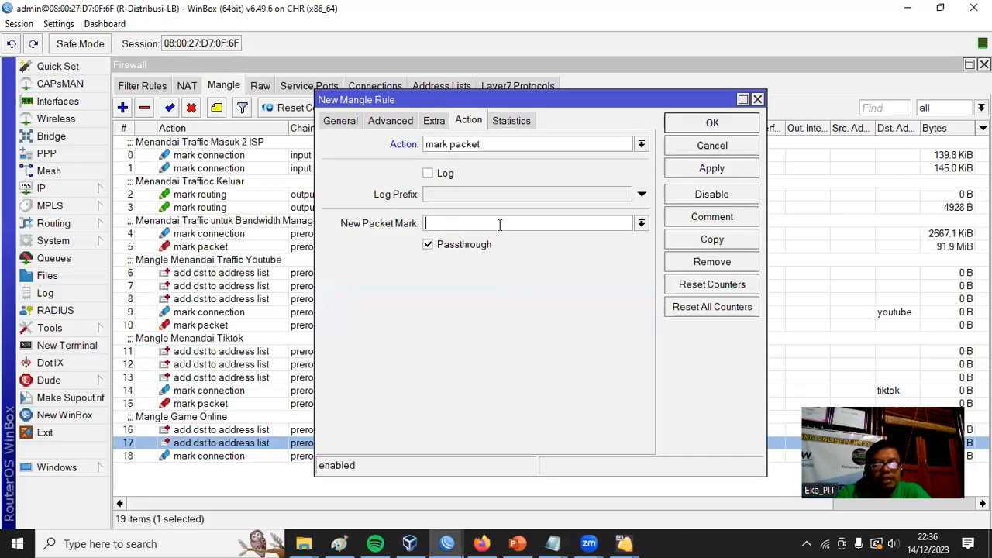
pyautogui.write('paket ')
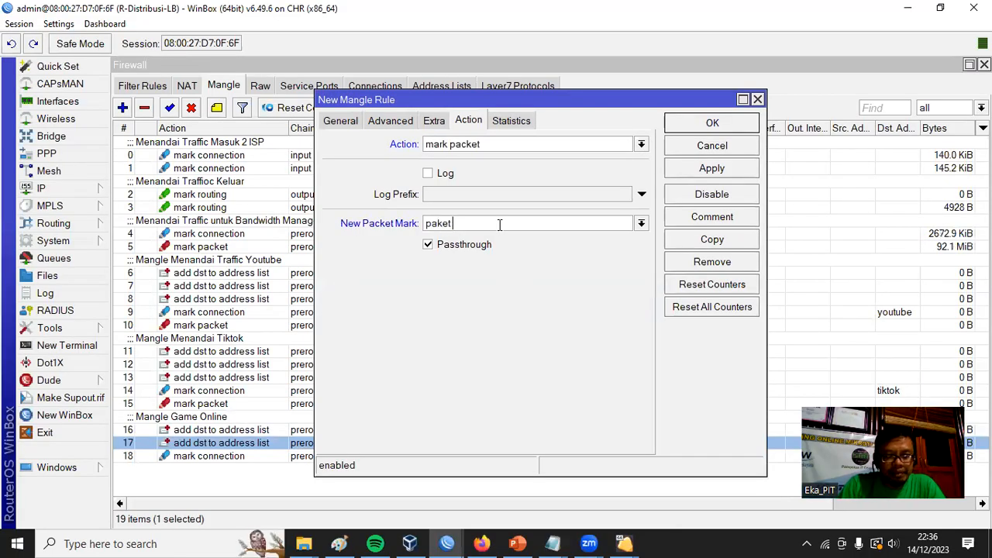
pyautogui.write('bw game online')
pyautogui.click(479, 246)
pyautogui.click(713, 124)
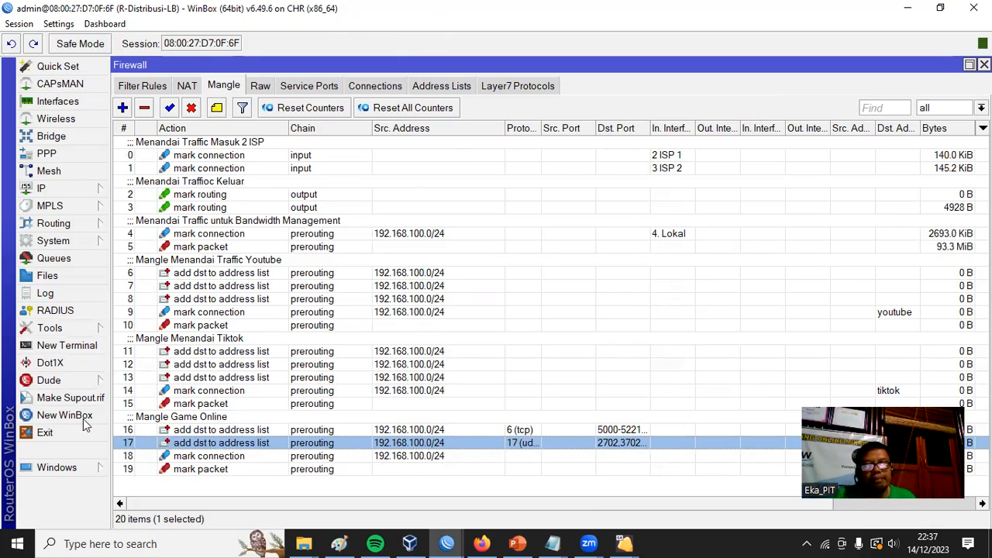
# Review the action and general settings of the TCP rule under Mangle Game Online, then close it.
pyautogui.doubleClick(211, 429)
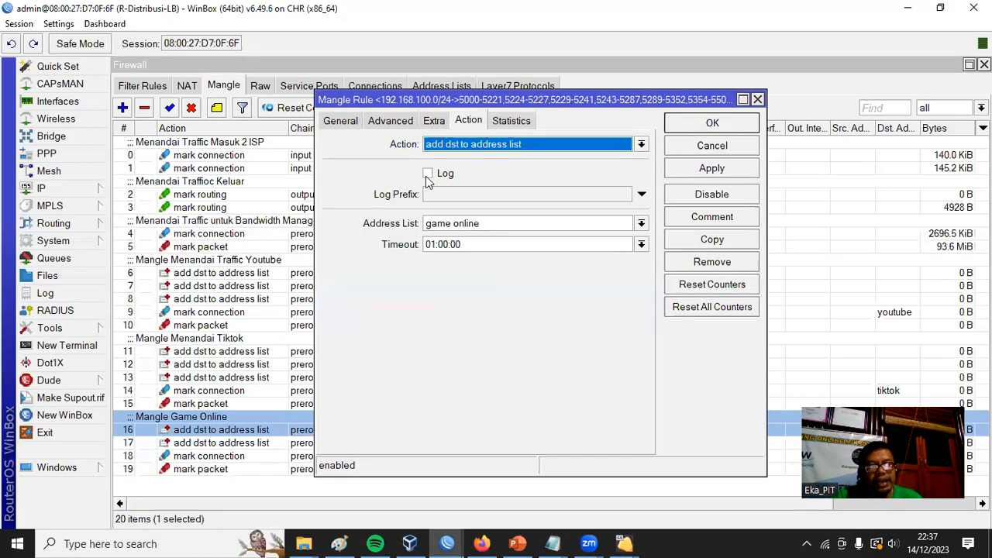
pyautogui.click(343, 121)
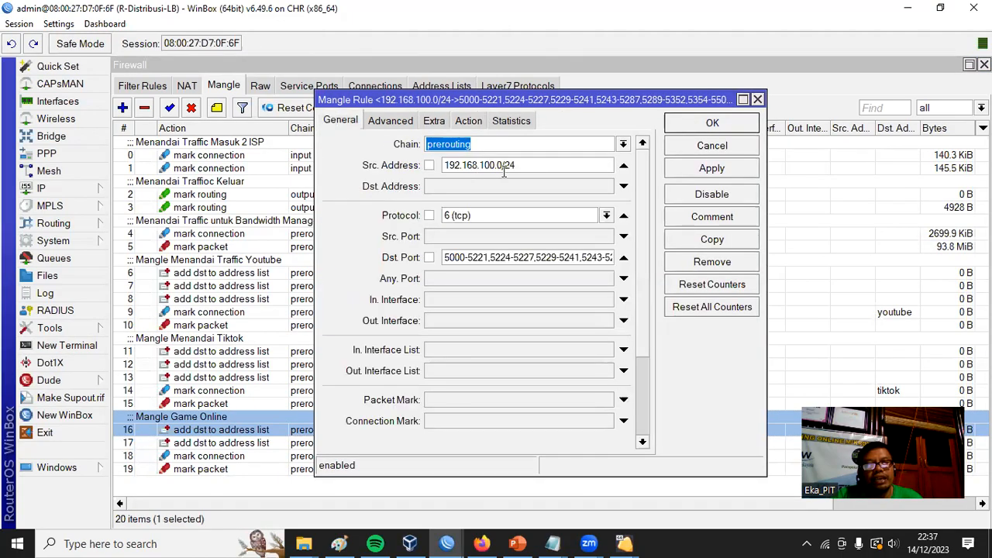
pyautogui.click(700, 124)
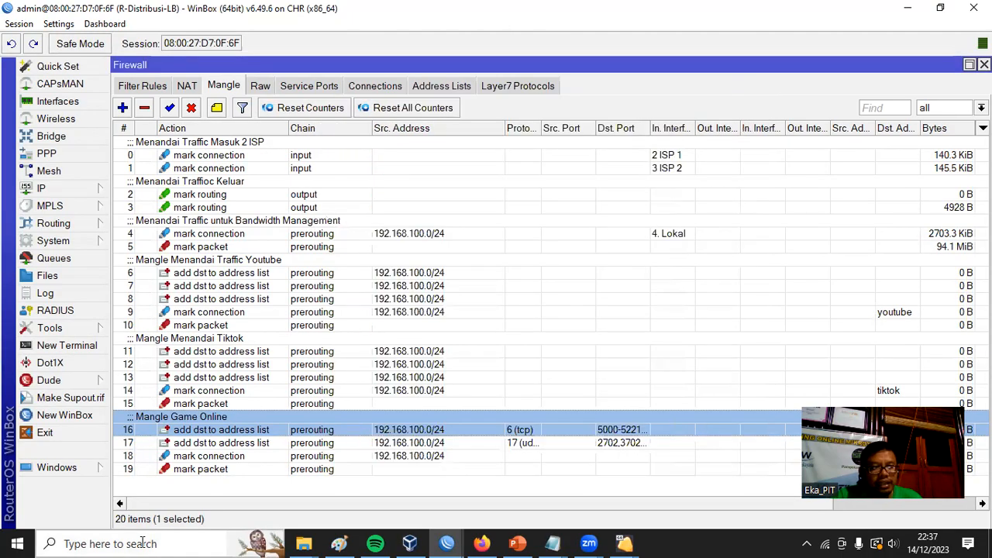
# Go through the Mangle Game Online rules and recheck the TCP rule's target address list and general settings.
pyautogui.press('Down')
pyautogui.press('Down')
pyautogui.press('Down')
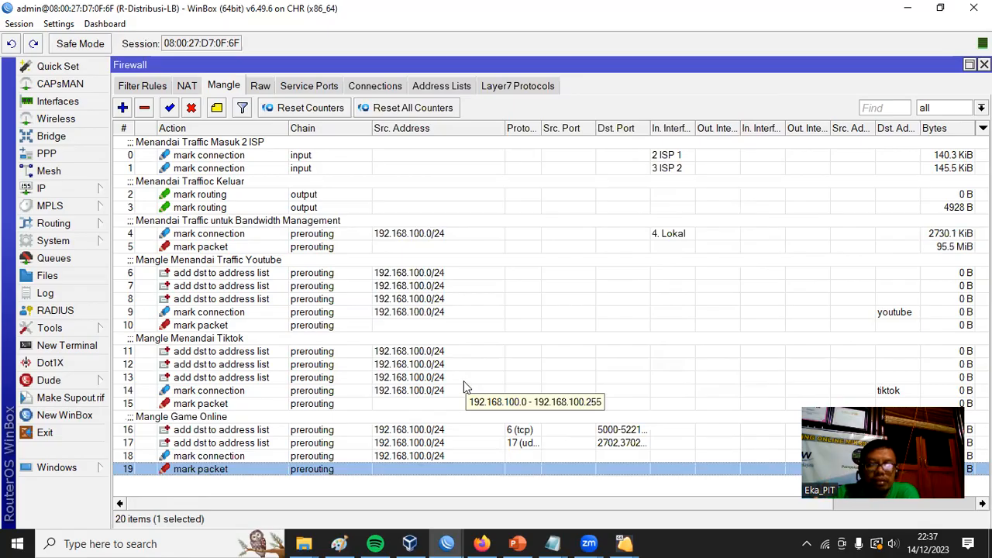
pyautogui.press('Up')
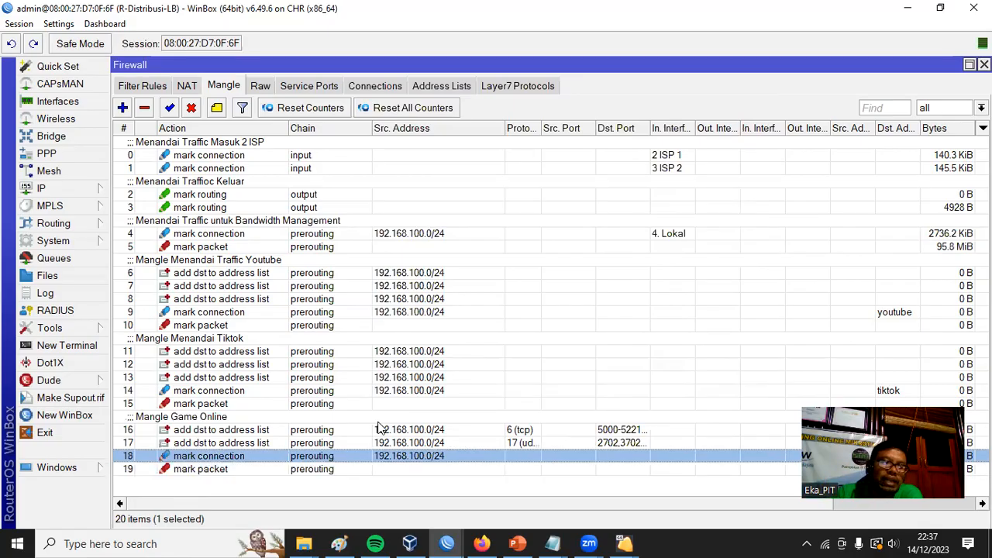
pyautogui.doubleClick(380, 429)
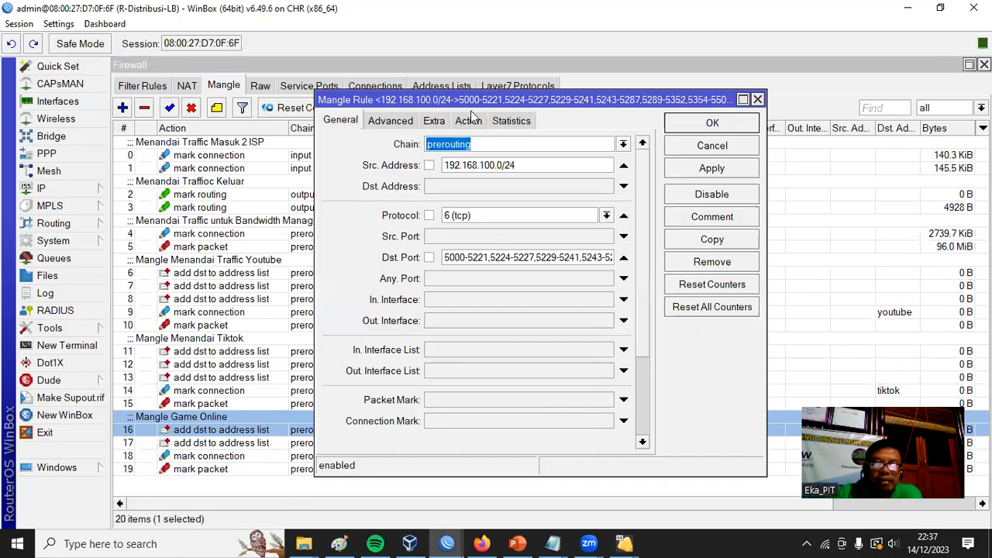
pyautogui.click(475, 121)
pyautogui.moveTo(482, 224); pyautogui.dragTo(346, 169)
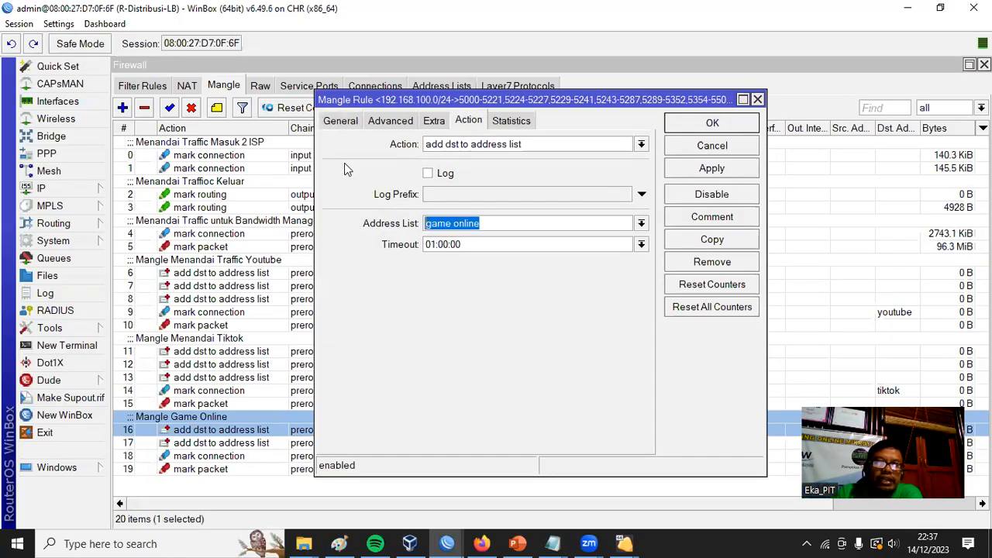
pyautogui.click(340, 122)
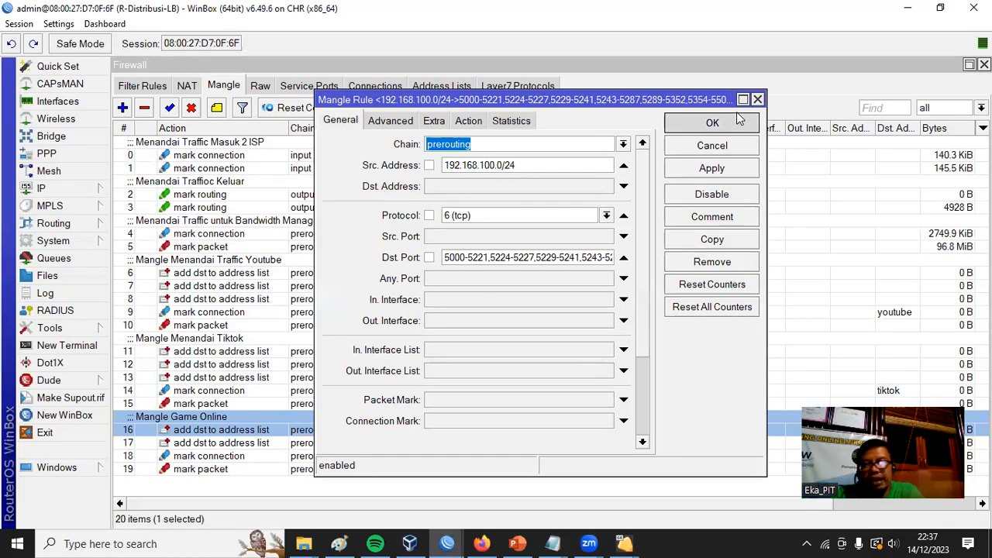
pyautogui.click(733, 123)
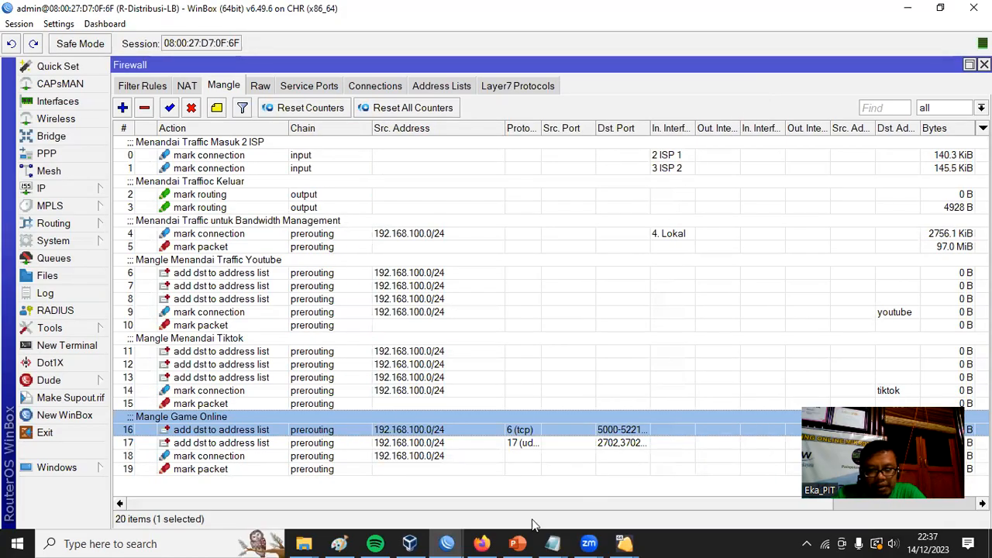
# Switch to the Home router session, widen the Name column of its address lists and examine the IP Game Online entries.
pyautogui.moveTo(453, 543)
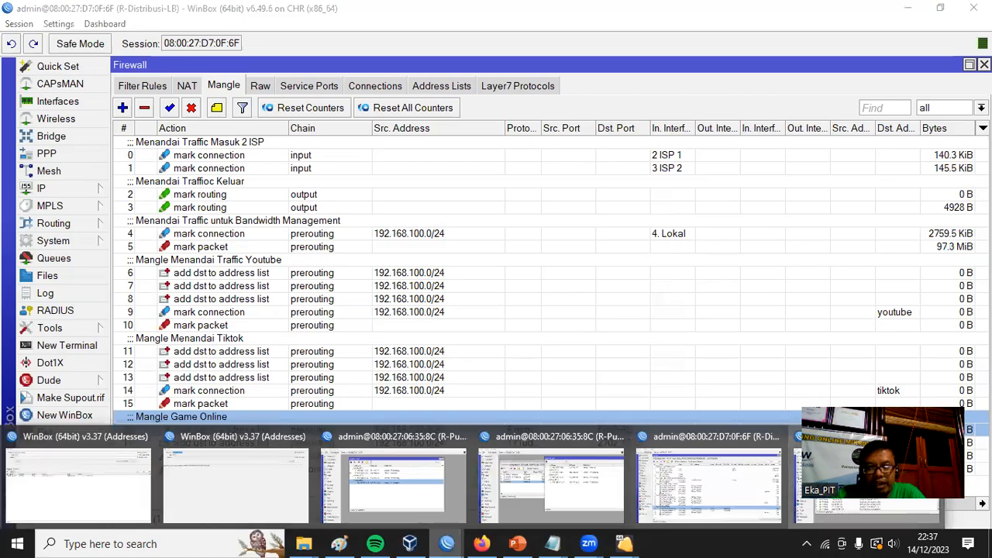
pyautogui.click(867, 480)
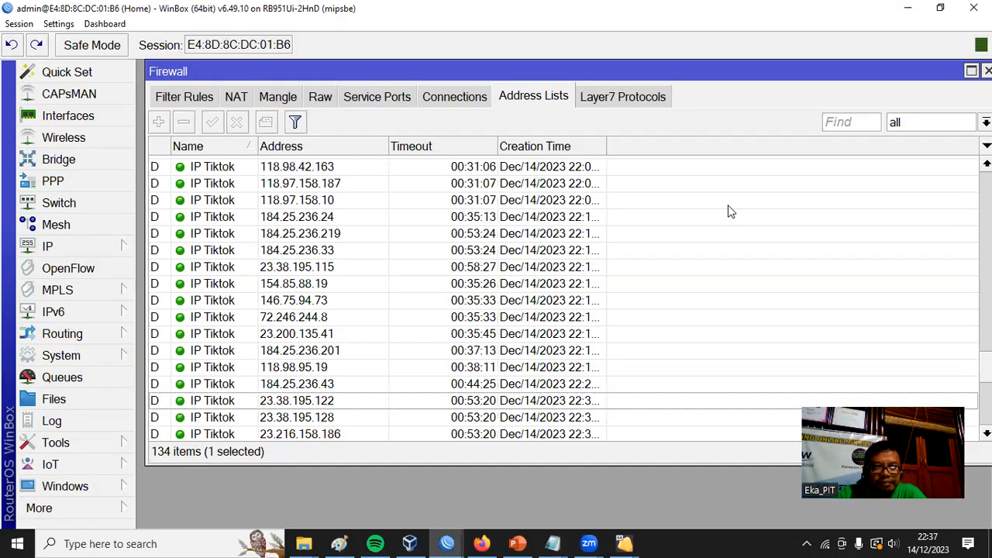
pyautogui.scroll(-3, 648, 230)
pyautogui.scroll(6, 649, 231)
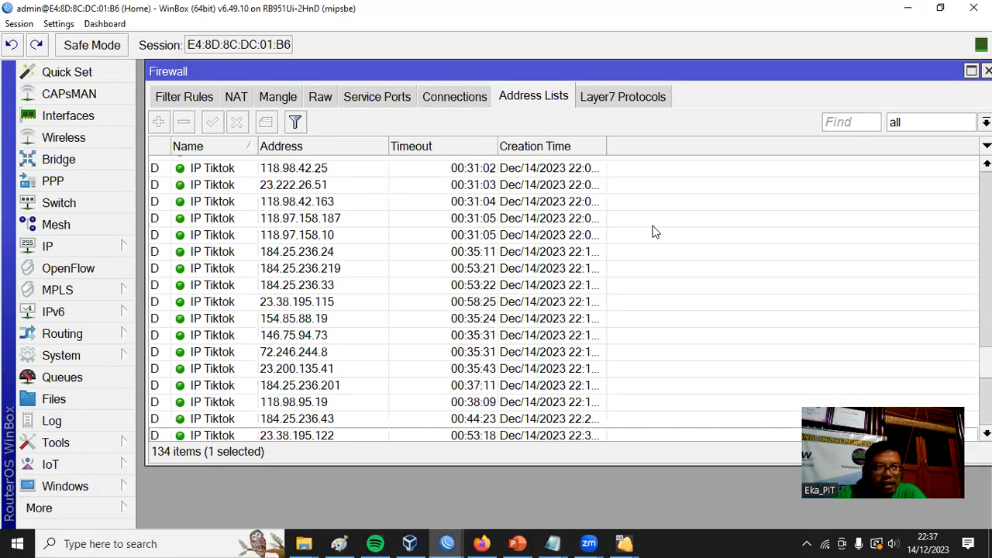
pyautogui.scroll(2, 655, 229)
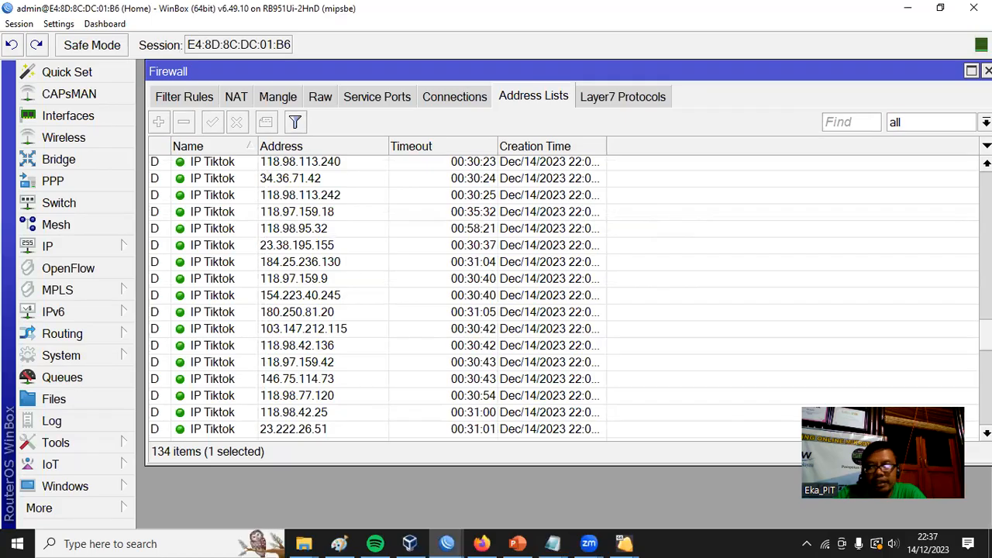
pyautogui.scroll(5, 655, 229)
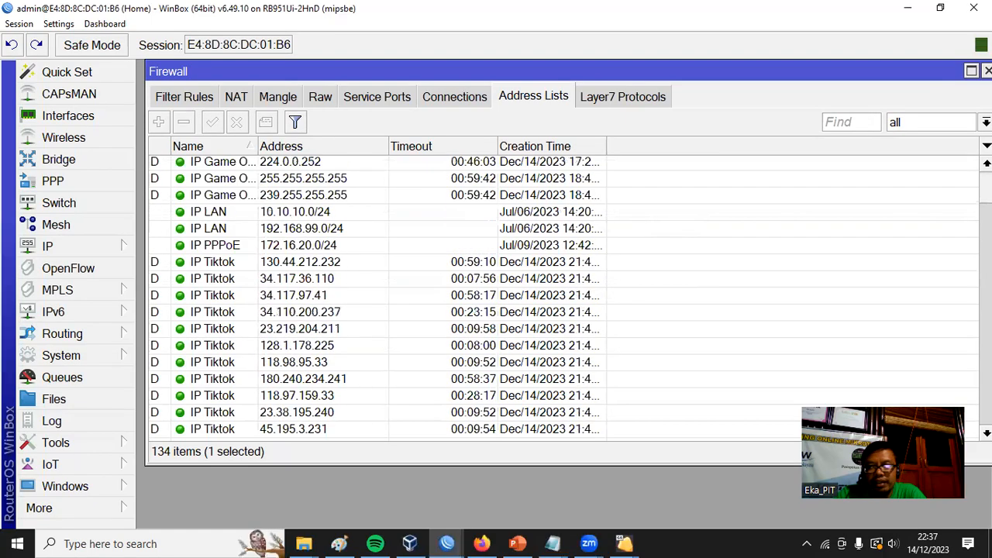
pyautogui.click(223, 161)
pyautogui.moveTo(257, 146); pyautogui.dragTo(366, 142)
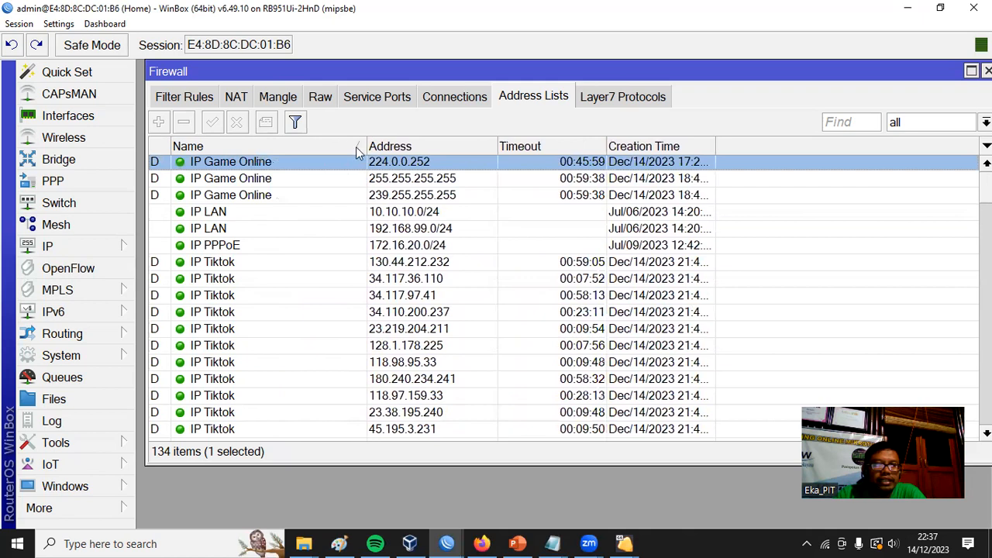
pyautogui.click(420, 179)
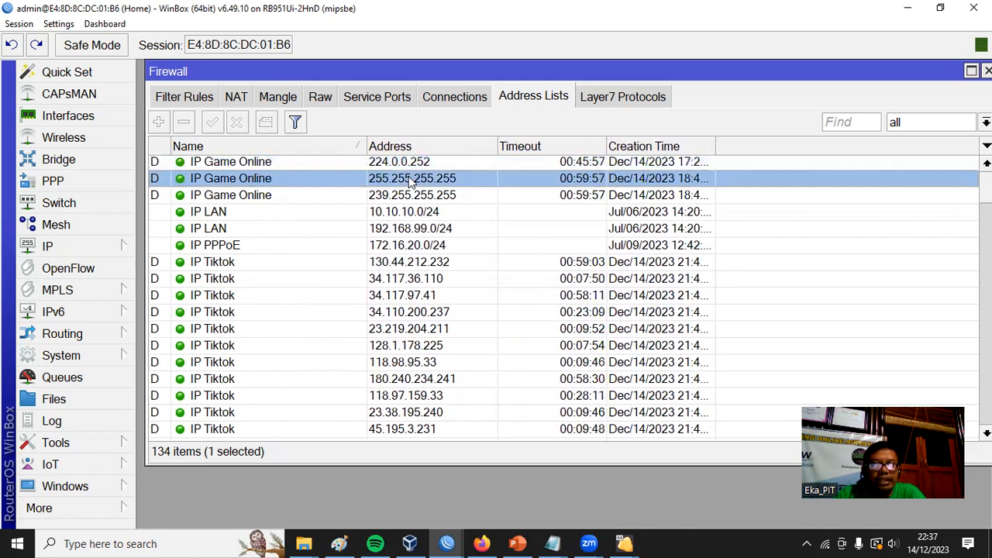
pyautogui.click(422, 196)
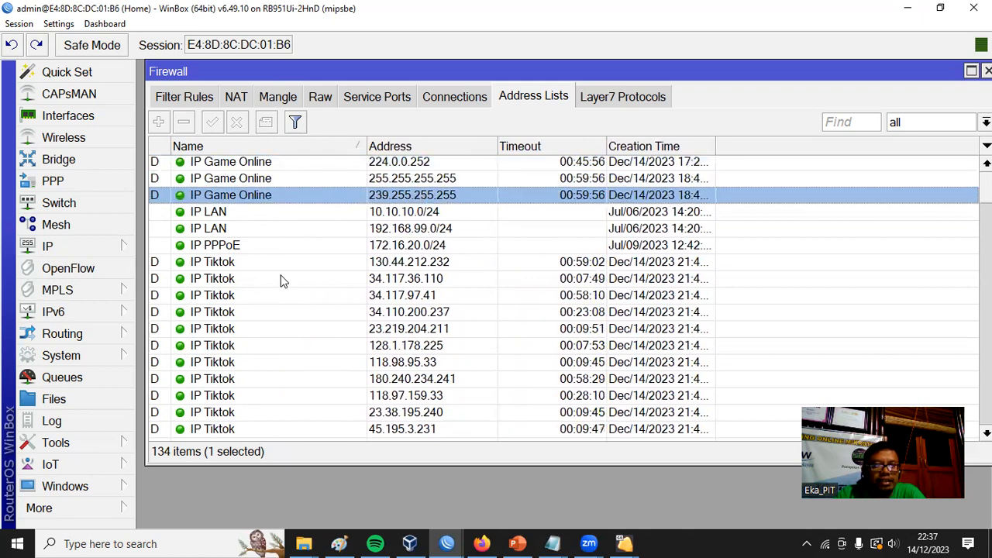
# Look through the IP Tiktok entries in the Home router's address lists, then close its firewall window.
pyautogui.click(453, 263)
pyautogui.click(438, 312)
pyautogui.click(427, 364)
pyautogui.click(420, 413)
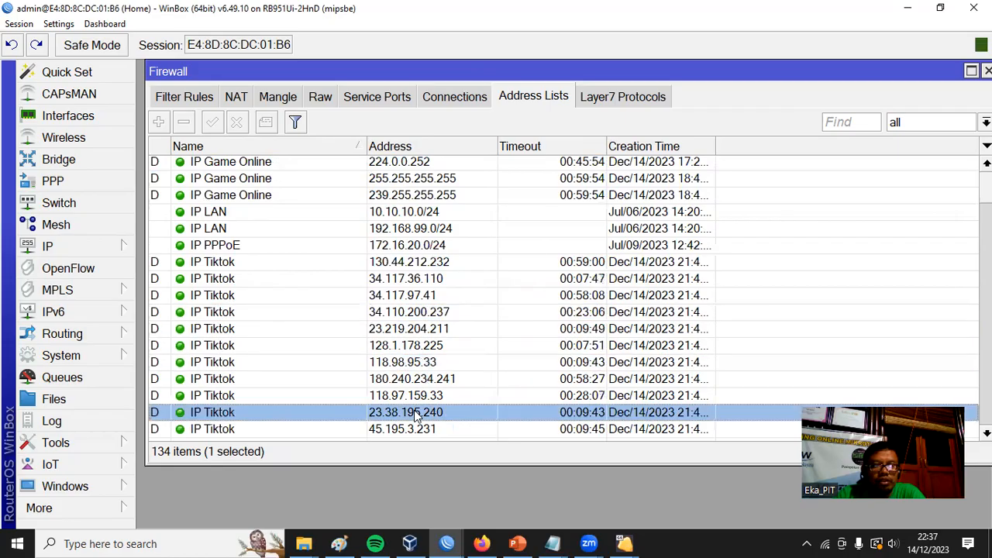
pyautogui.scroll(-4, 426, 407)
pyautogui.click(398, 371)
pyautogui.scroll(-6, 411, 368)
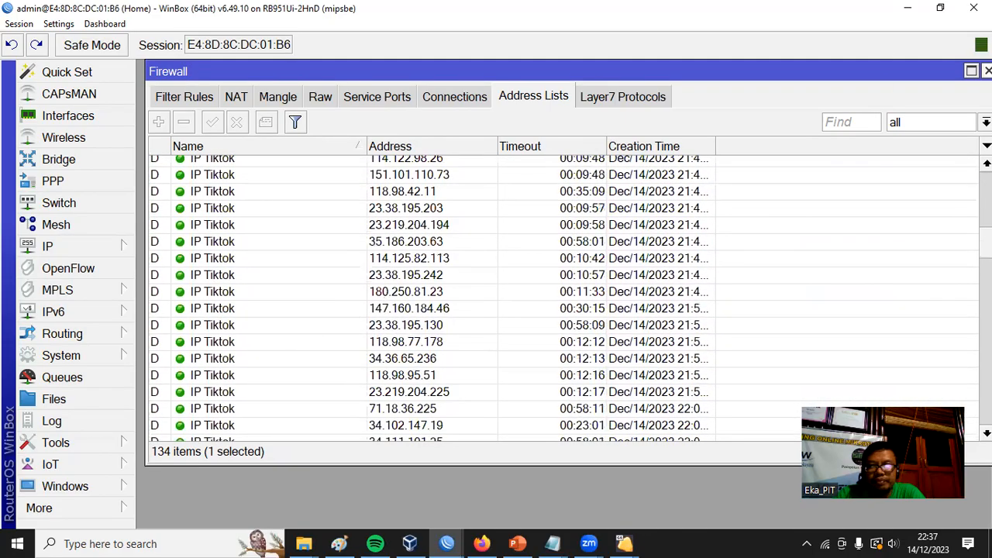
pyautogui.click(988, 71)
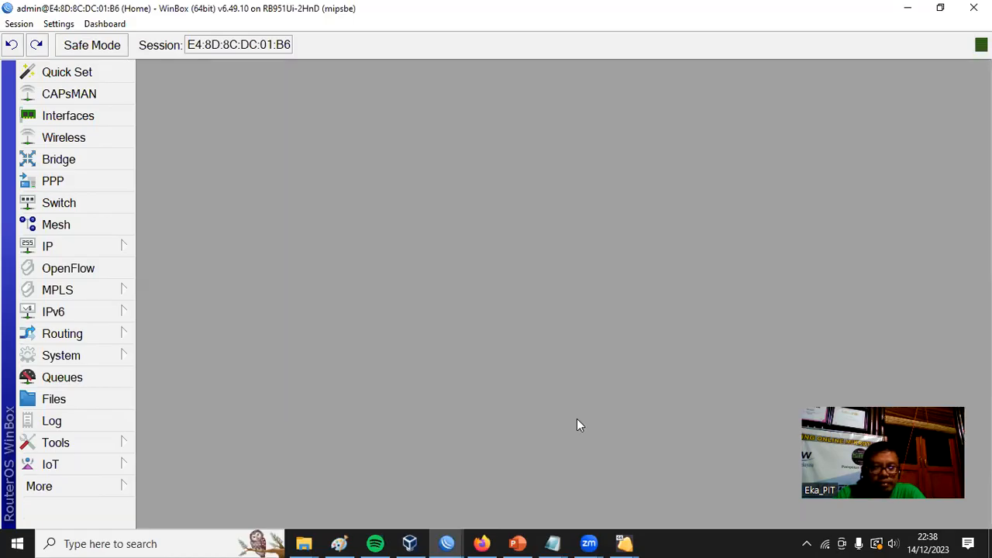
# Switch back to the R-Distribusi-LB session and bring up its firewall filter rules.
pyautogui.click(447, 544)
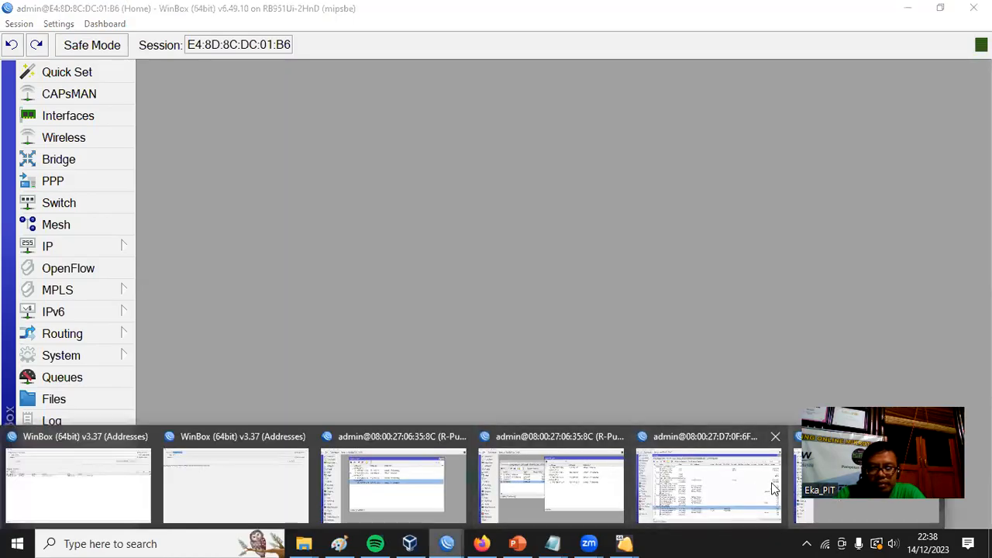
pyautogui.click(705, 492)
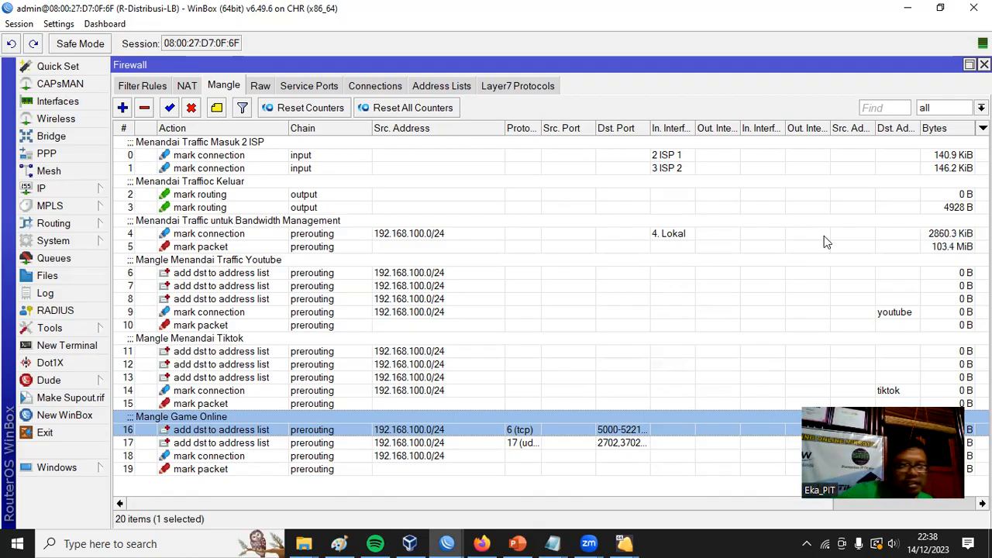
pyautogui.click(242, 491)
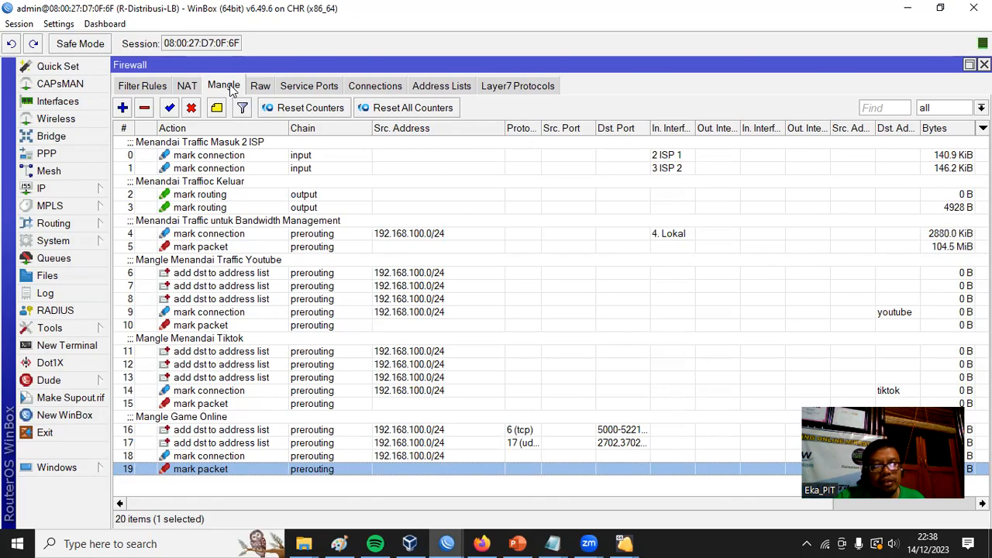
pyautogui.click(133, 87)
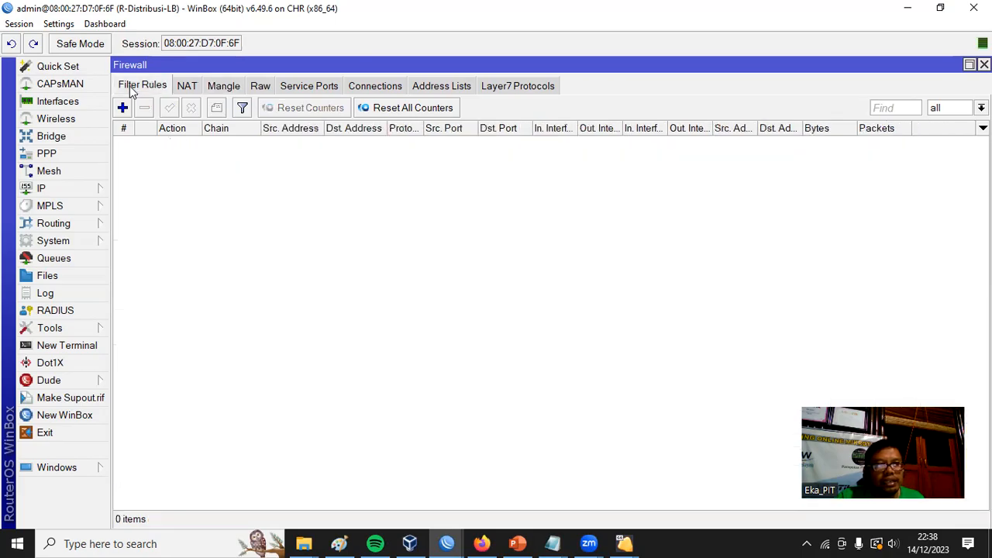
pyautogui.click(231, 87)
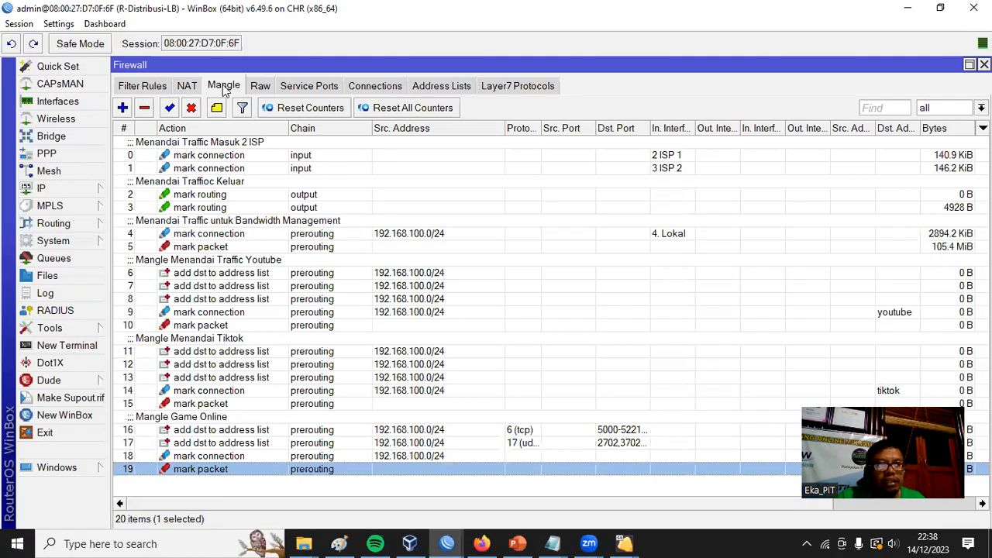
pyautogui.click(145, 87)
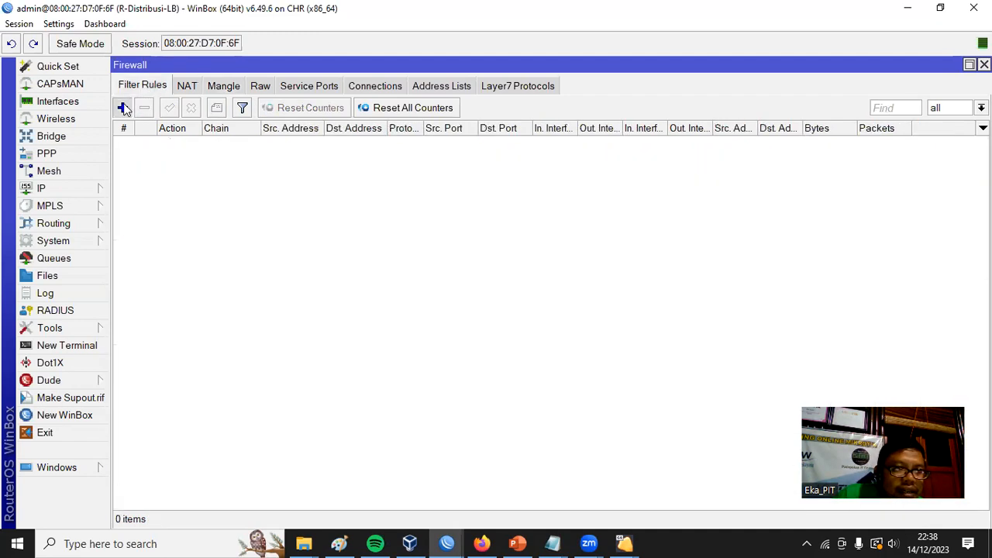
# Start a new filter rule in the forward chain that matches the packet mark paket bw youtube.
pyautogui.click(122, 108)
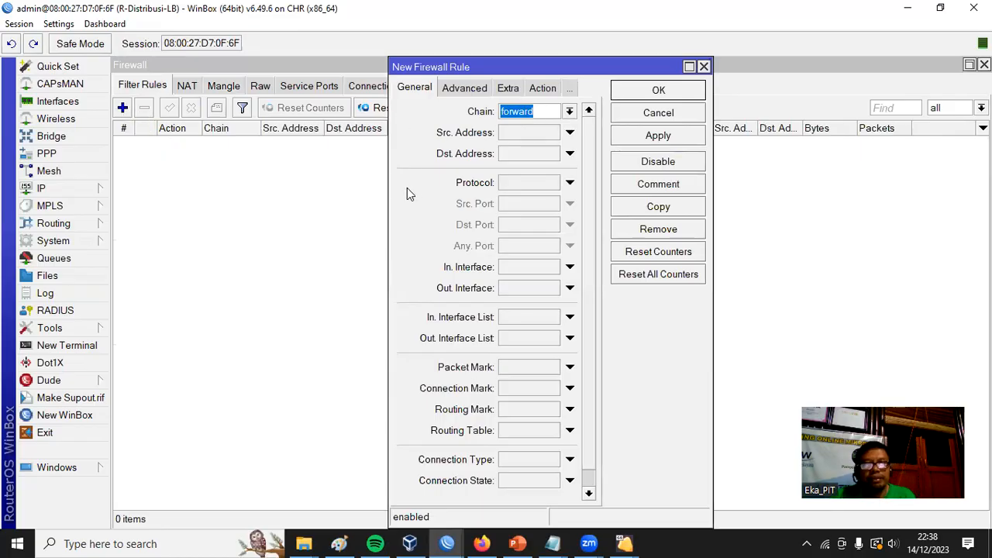
pyautogui.press('Escape')
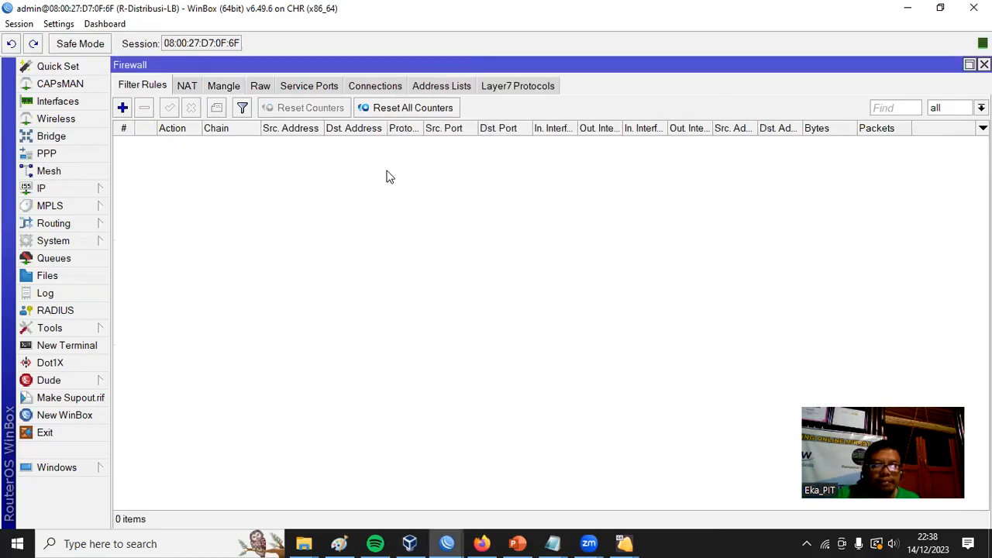
pyautogui.click(123, 109)
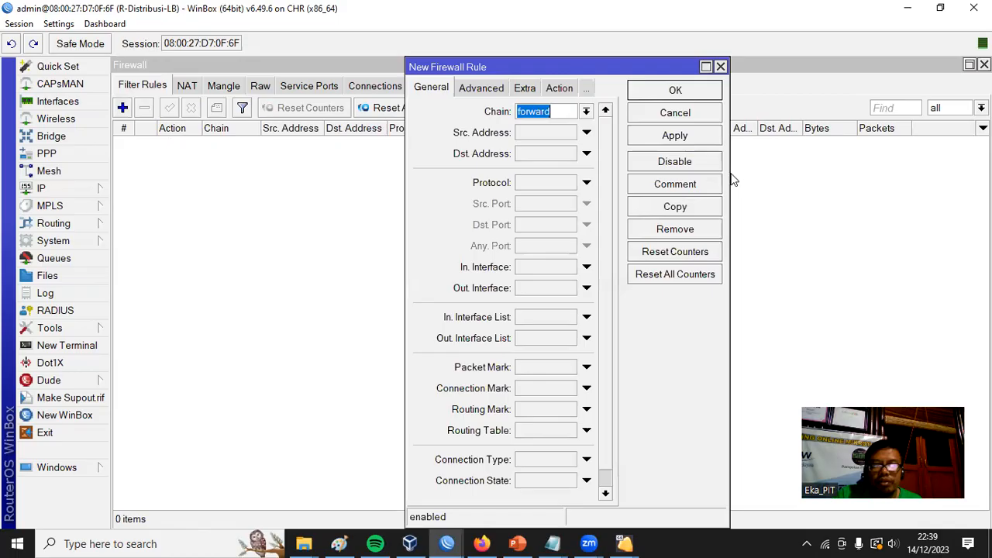
pyautogui.moveTo(729, 170); pyautogui.dragTo(845, 167)
pyautogui.click(702, 111)
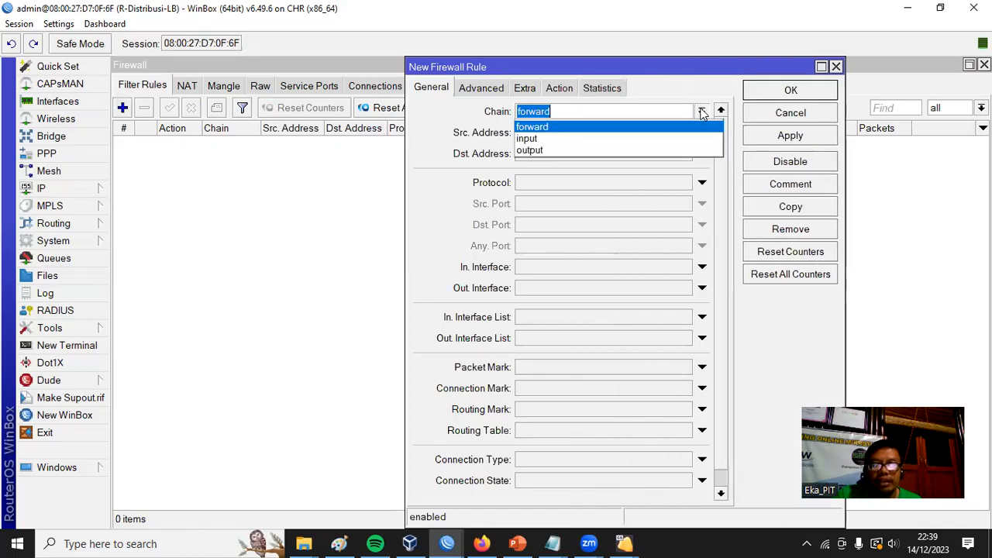
pyautogui.click(551, 127)
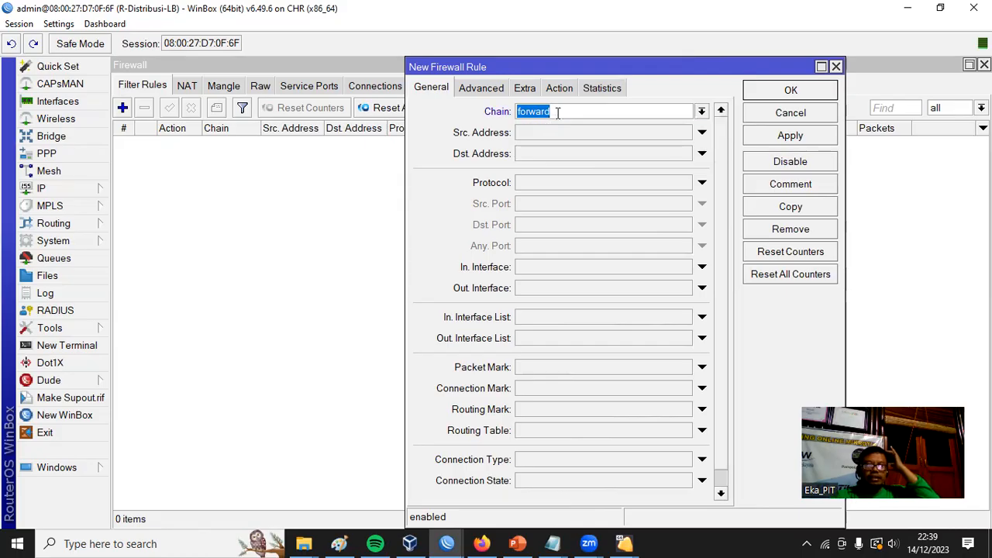
pyautogui.click(535, 369)
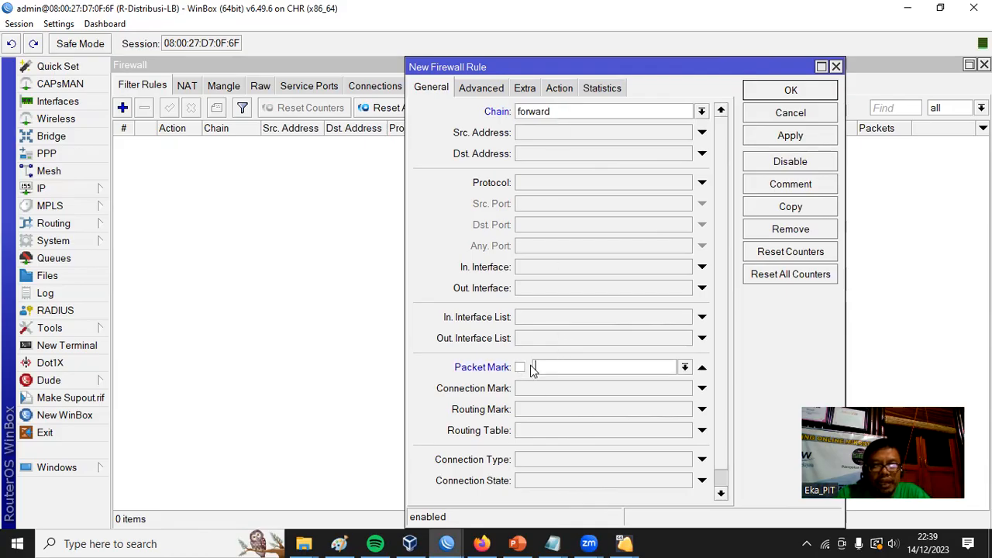
pyautogui.click(686, 369)
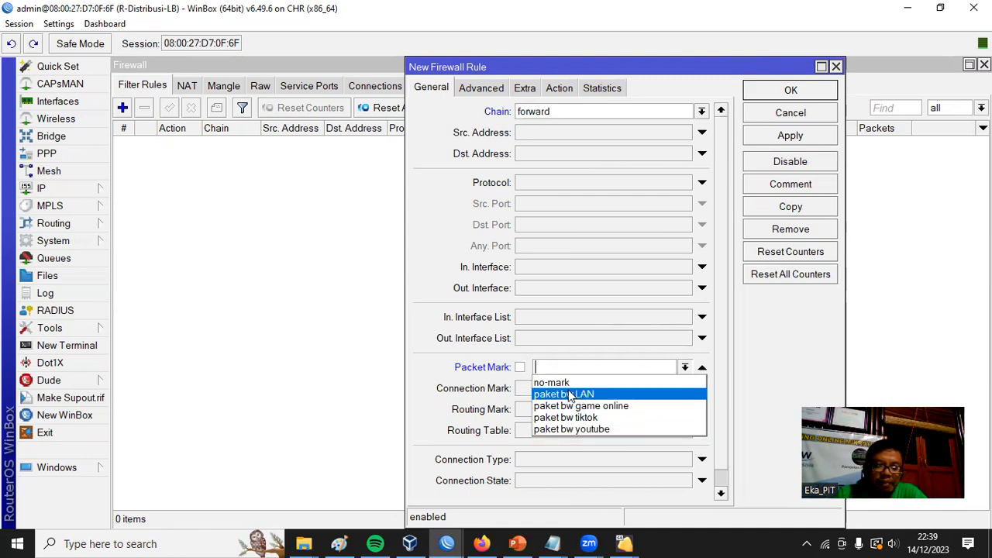
pyautogui.click(578, 428)
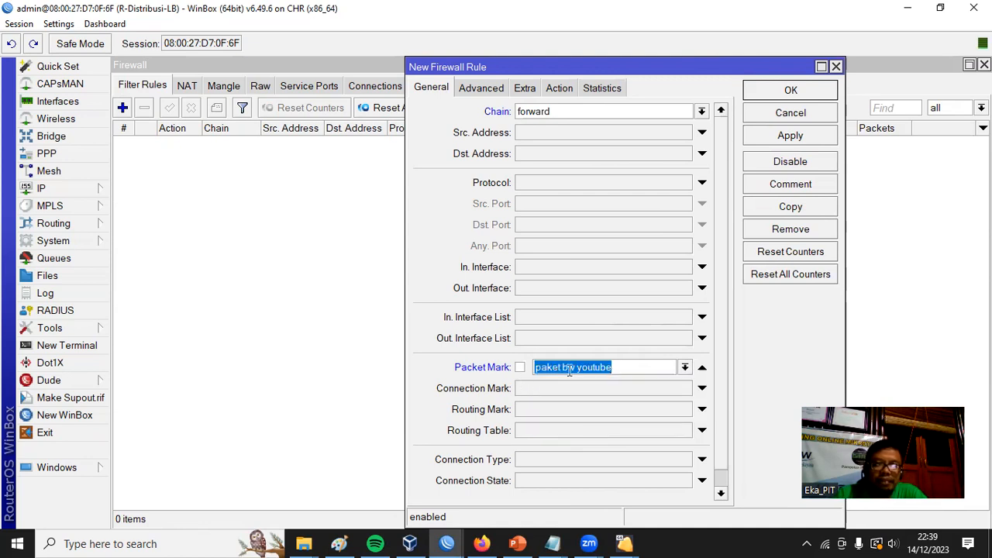
# Set the new filter rule's action to drop.
pyautogui.click(559, 88)
pyautogui.click(720, 112)
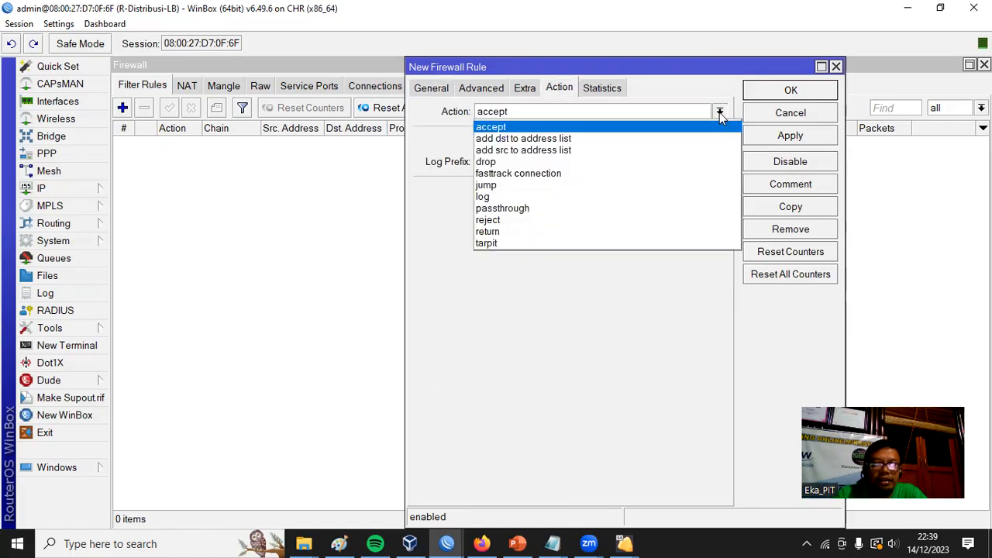
pyautogui.click(669, 162)
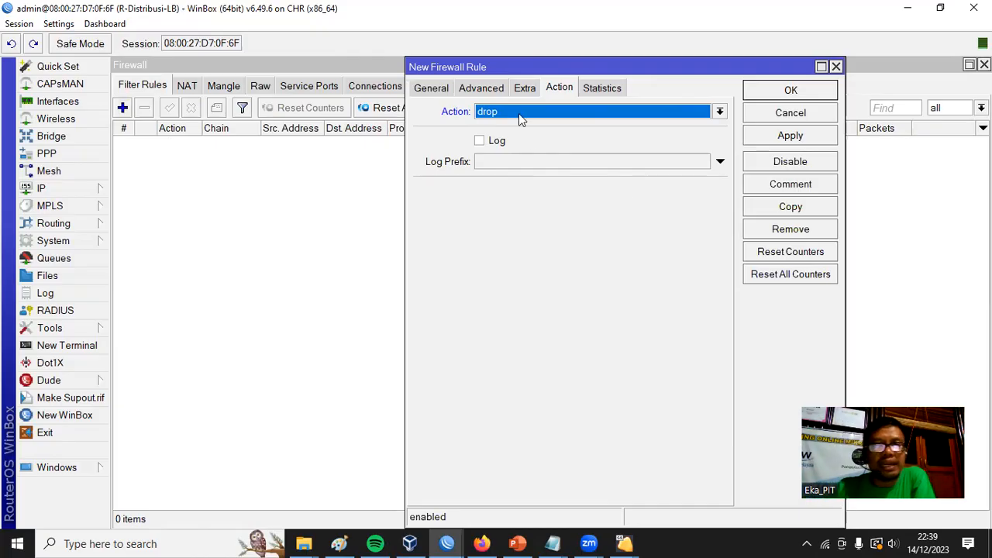
# Restrict the drop rule to 08:00:00–12:00:00 on Monday through Friday, excluding Saturday and Sunday, and save it.
pyautogui.click(482, 90)
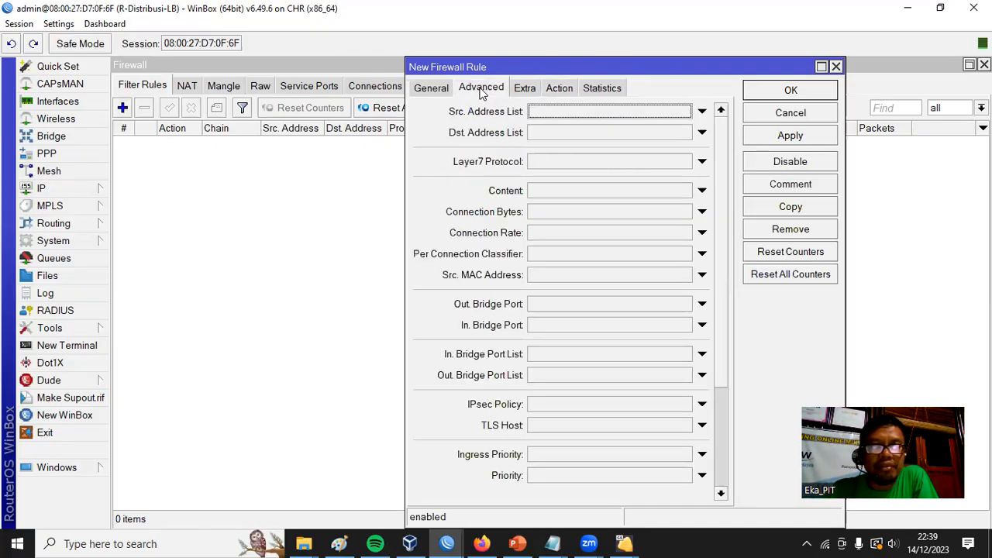
pyautogui.click(527, 90)
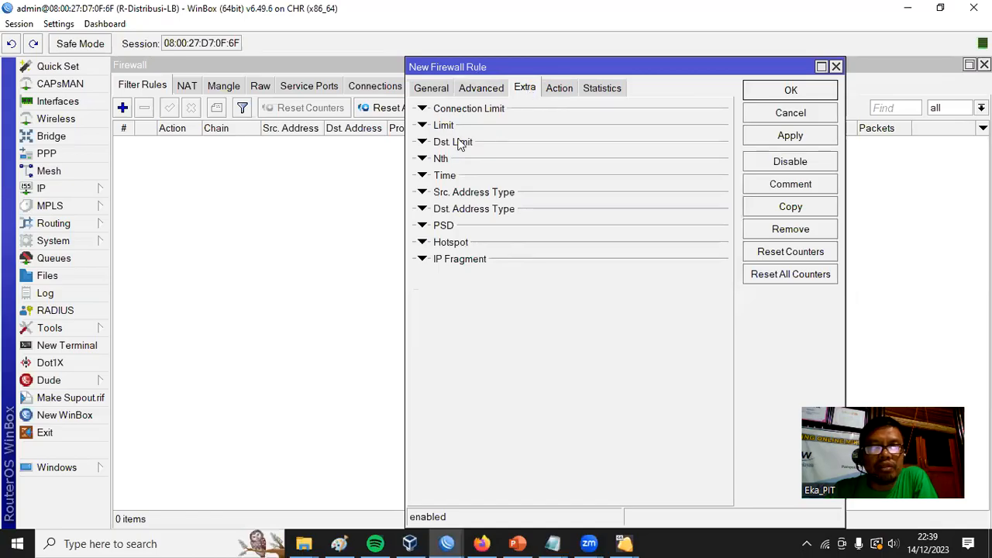
pyautogui.click(422, 177)
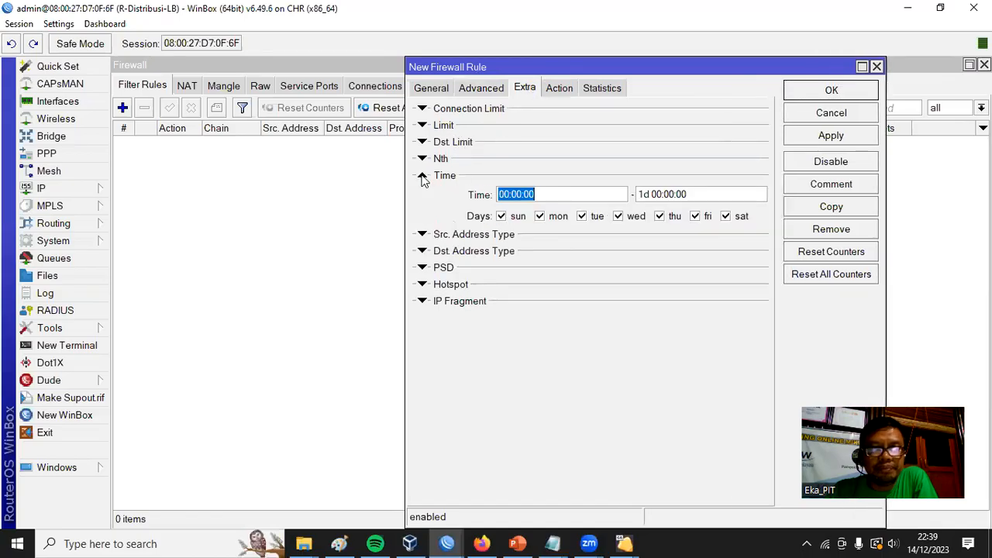
pyautogui.click(509, 195)
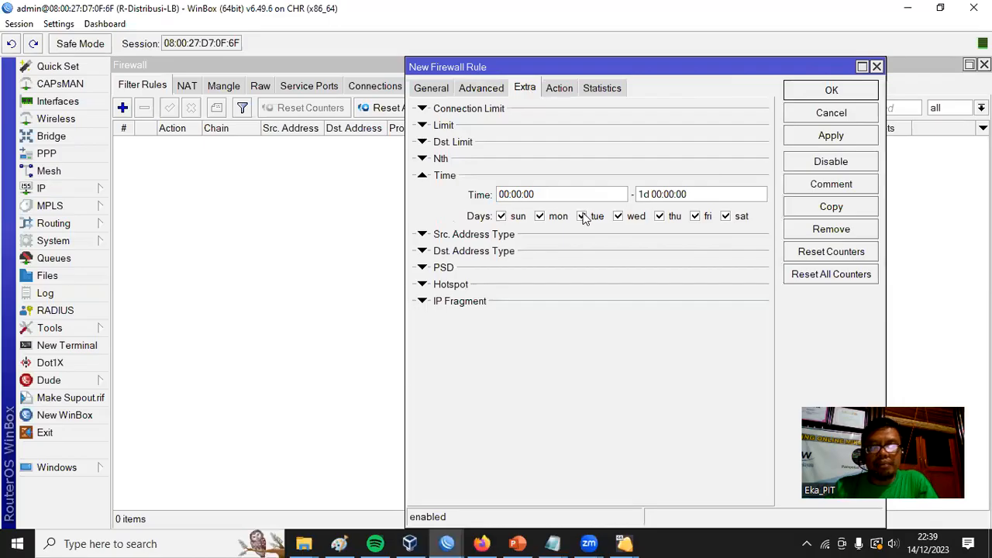
pyautogui.press('BackSpace')
pyautogui.write('8')
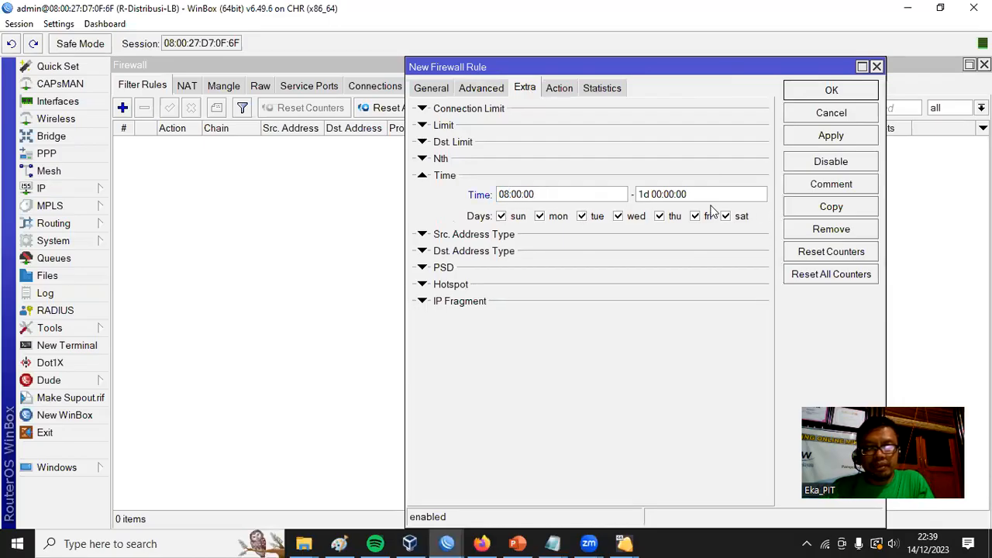
pyautogui.moveTo(658, 194); pyautogui.dragTo(612, 191)
pyautogui.write('`12:00')
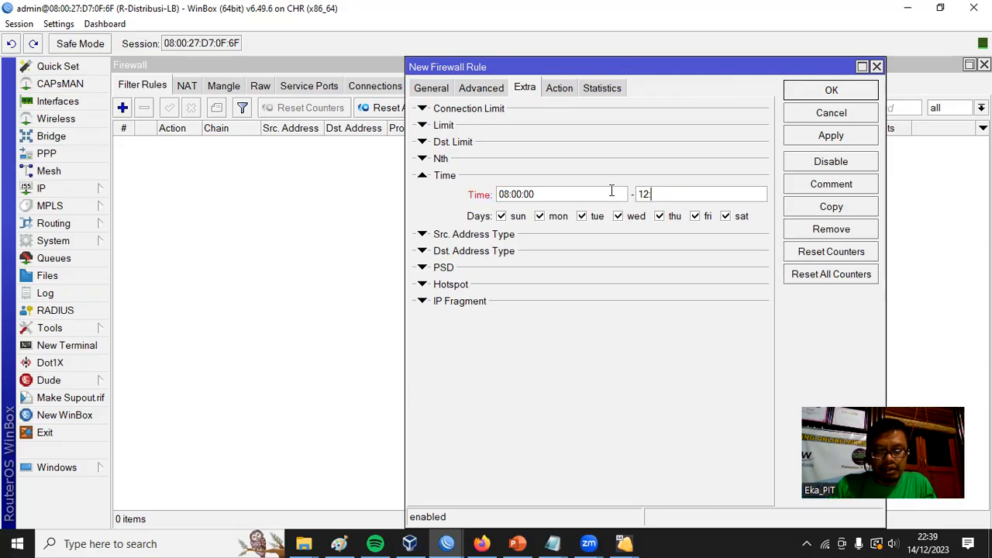
pyautogui.write(':00')
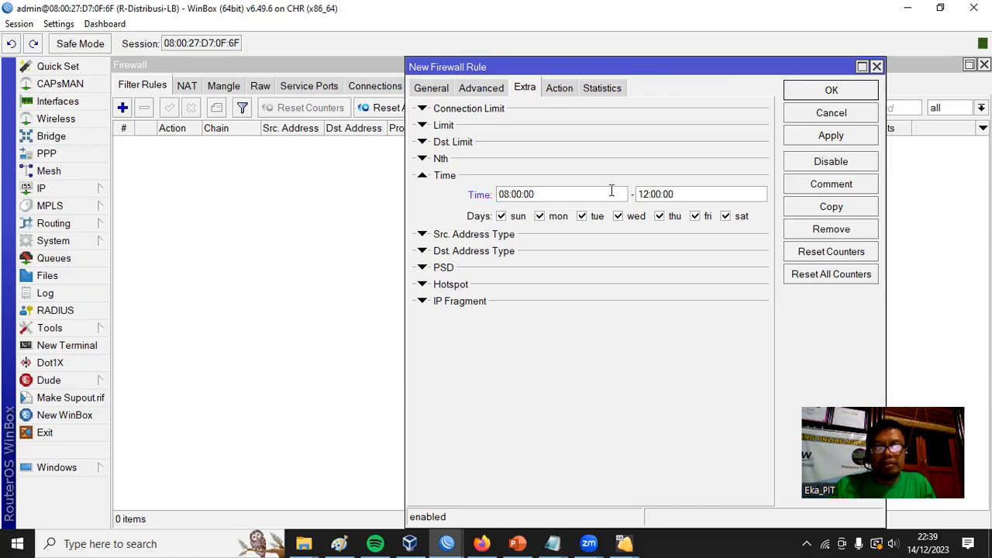
pyautogui.click(726, 218)
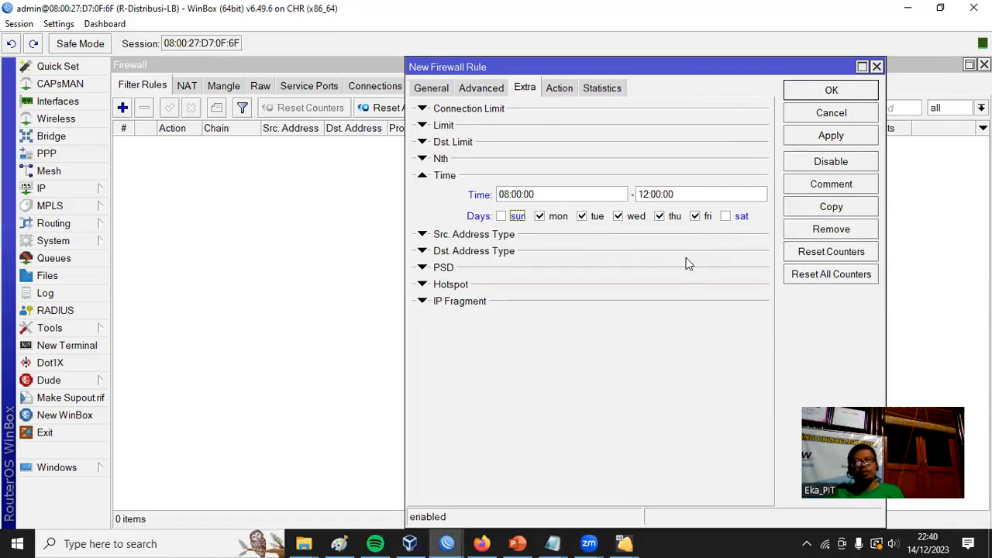
pyautogui.click(845, 90)
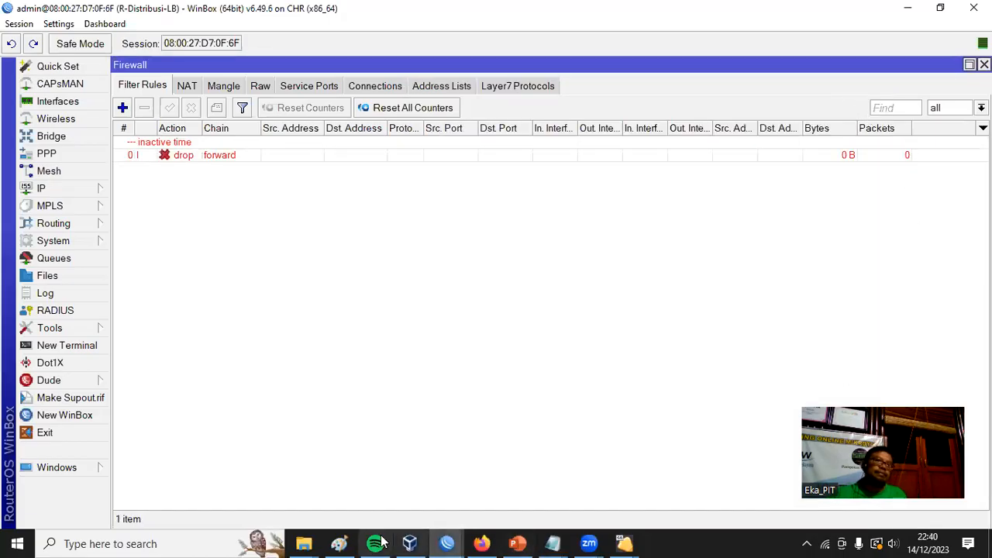
# Reopen the drop rule, extend its end time to 24:00:00 and save the change.
pyautogui.click(167, 155)
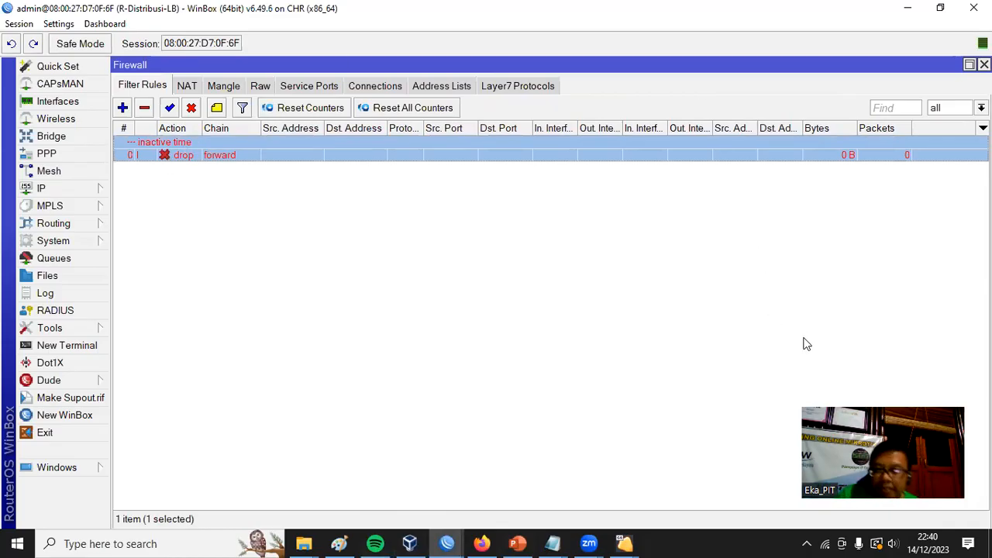
pyautogui.doubleClick(193, 154)
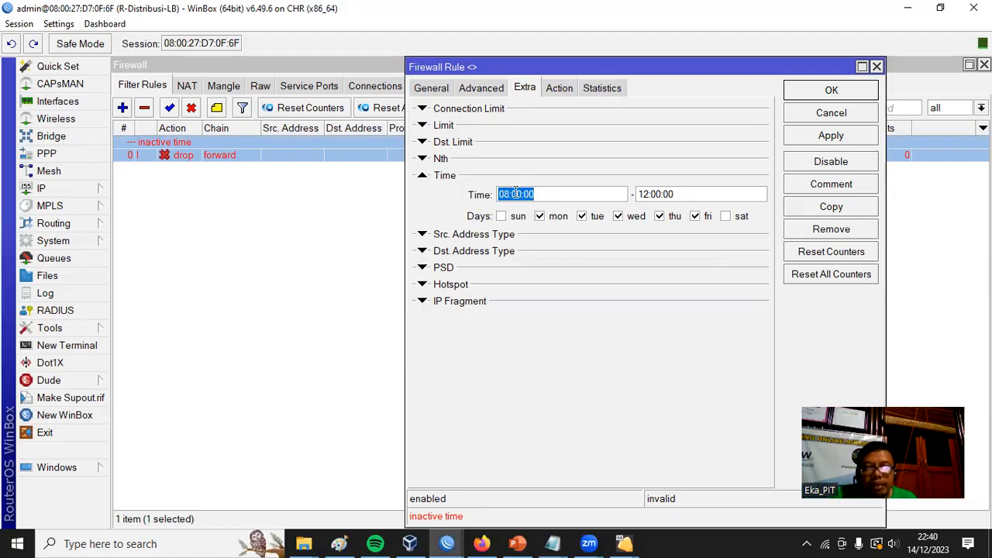
pyautogui.moveTo(651, 195); pyautogui.dragTo(638, 194)
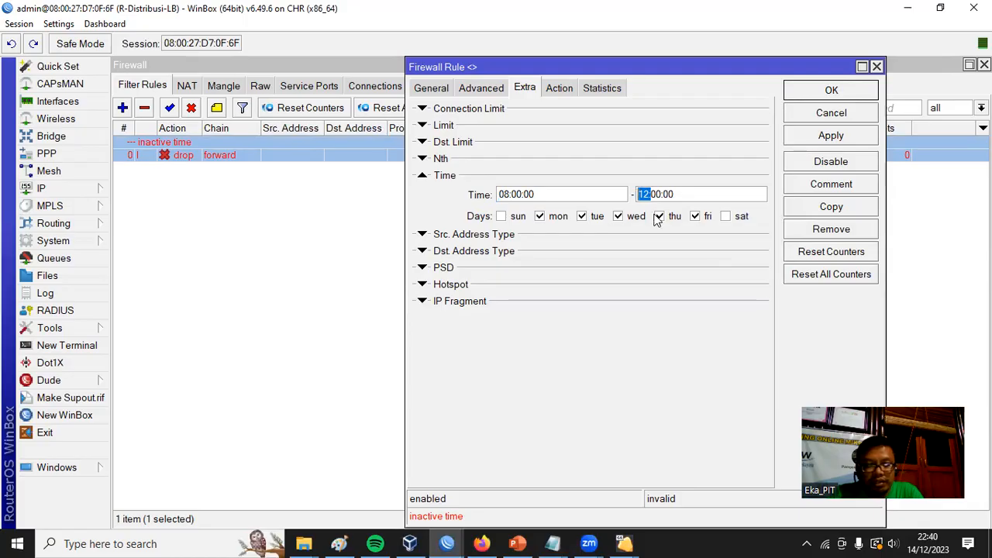
pyautogui.write('2')
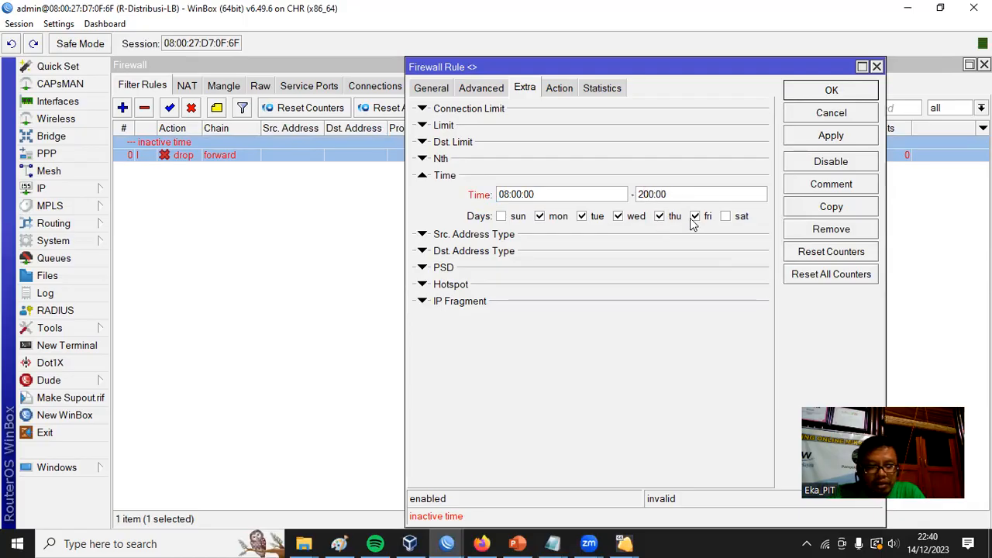
pyautogui.write('4:')
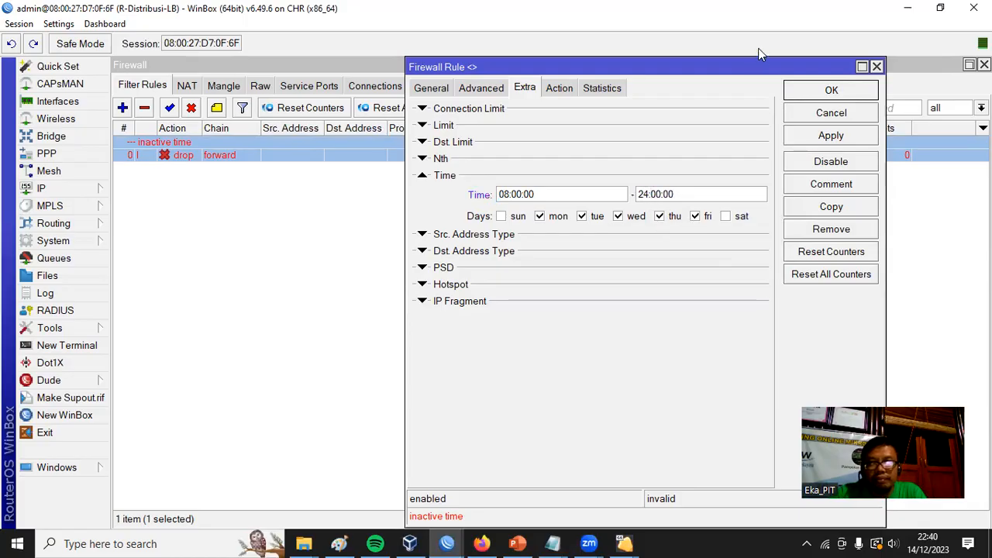
pyautogui.click(832, 91)
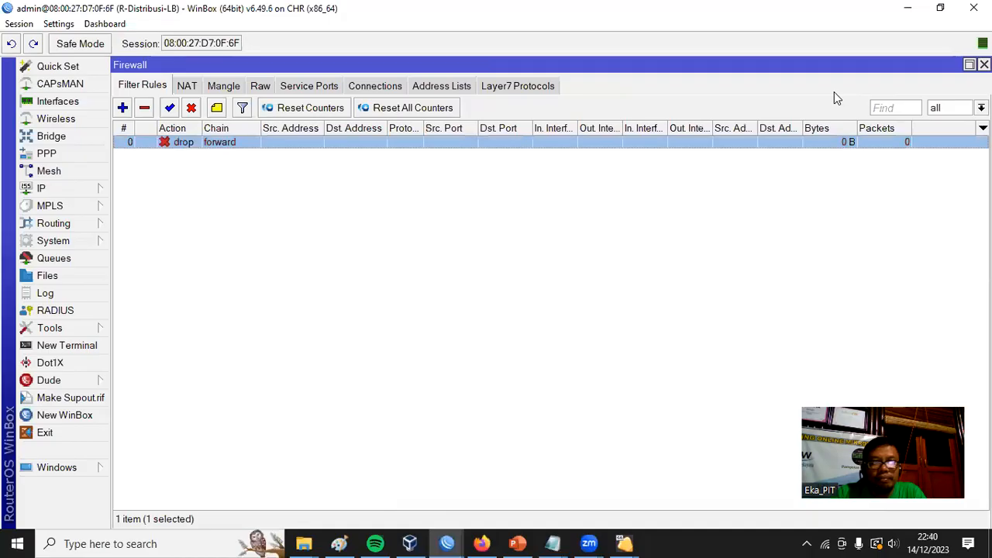
# Review the mangle rules, looking at the YouTube mark packet rule and the first TikTok rule.
pyautogui.click(207, 277)
pyautogui.click(196, 142)
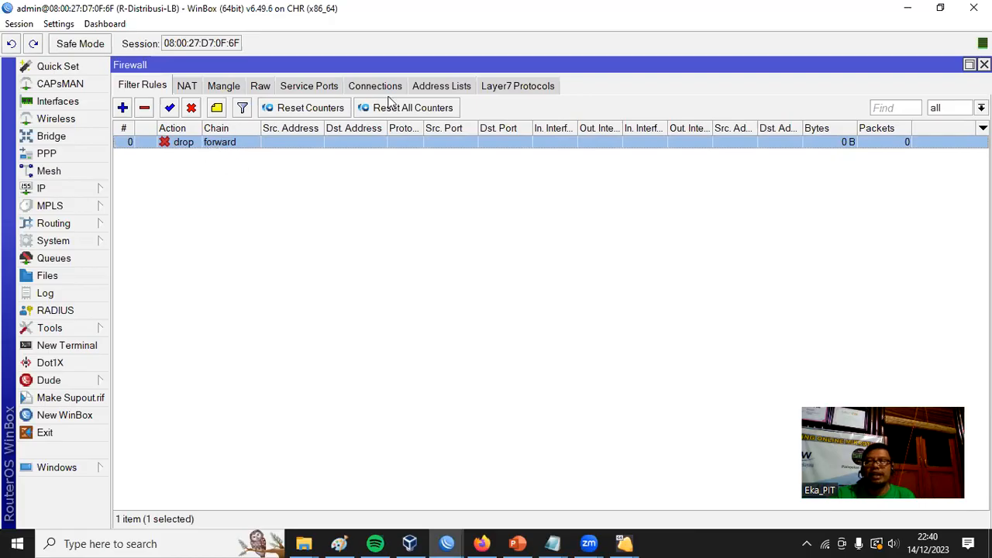
pyautogui.click(223, 86)
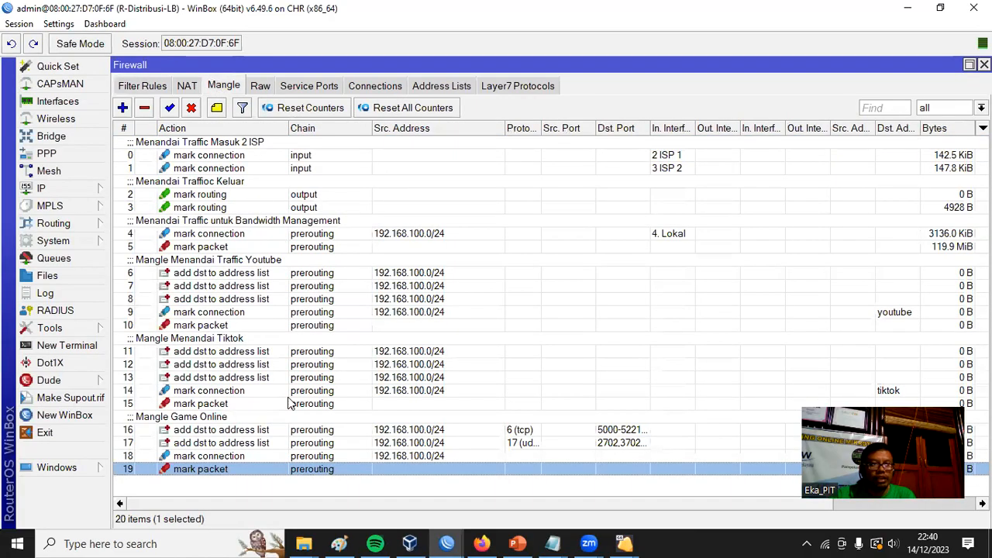
pyautogui.click(425, 324)
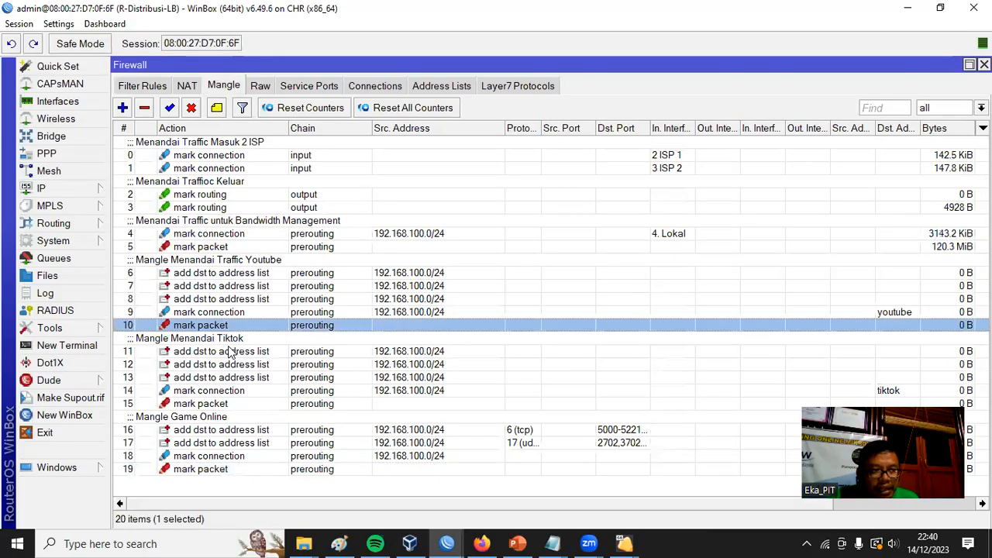
pyautogui.click(230, 351)
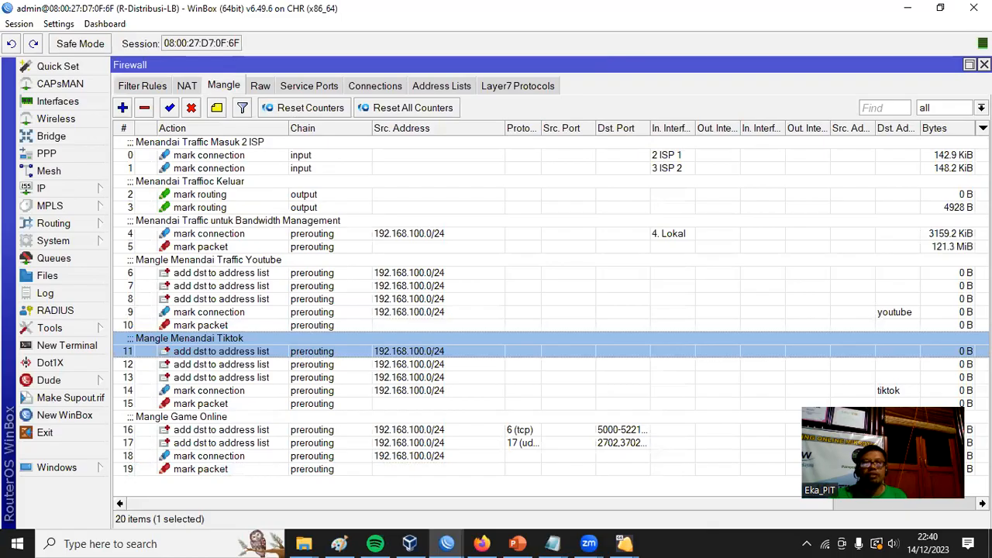
# Return to the filter rules, check the drop rule's chain and packet mark, and close it.
pyautogui.click(139, 86)
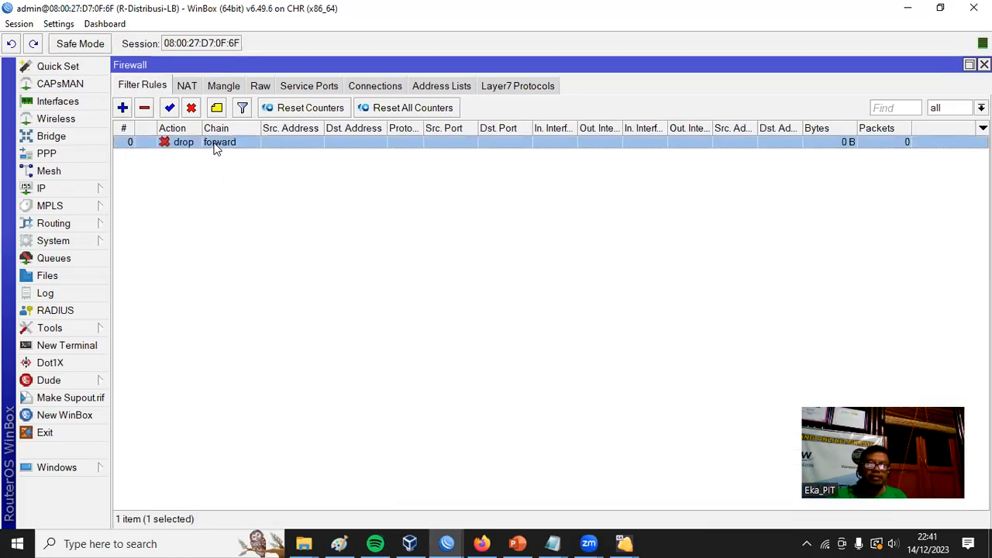
pyautogui.doubleClick(216, 144)
pyautogui.click(425, 87)
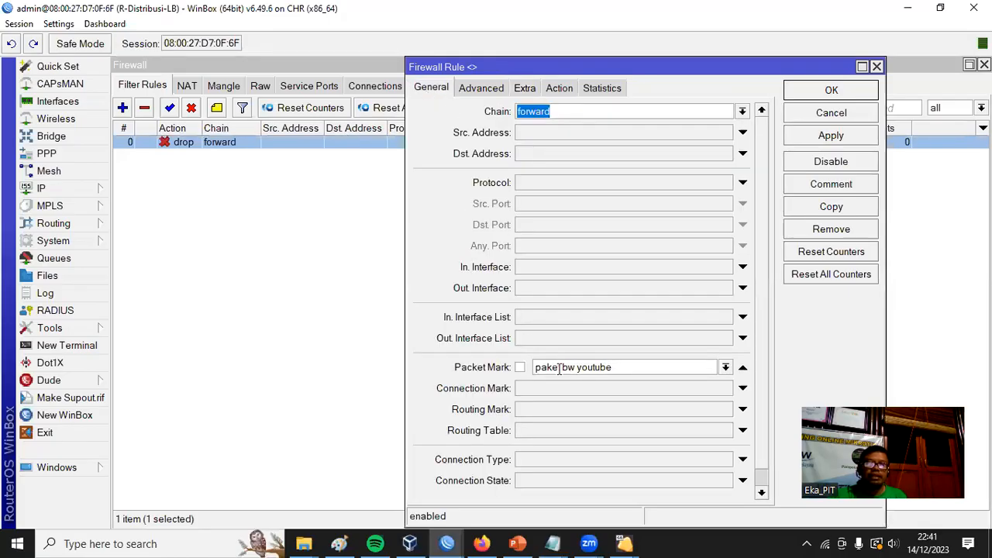
pyautogui.click(853, 91)
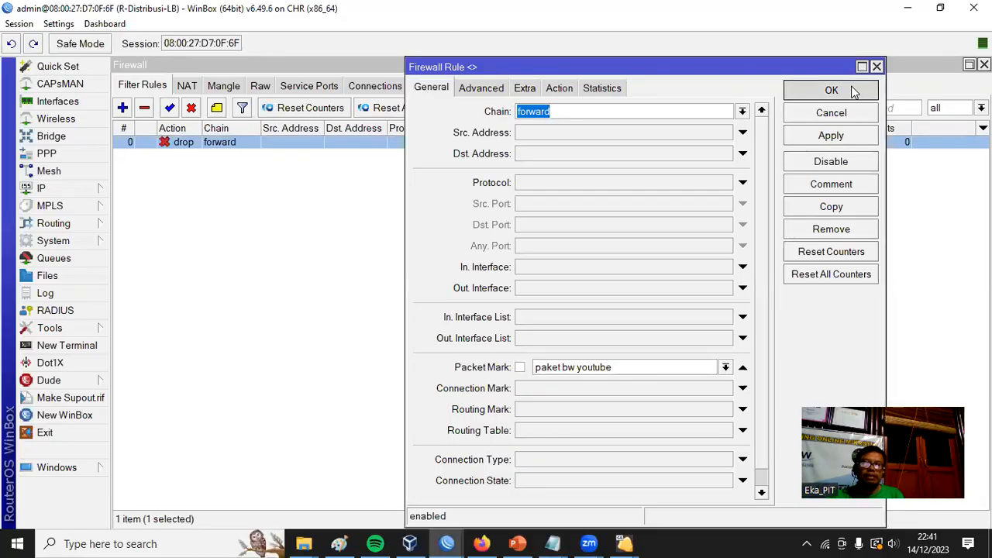
pyautogui.click(853, 91)
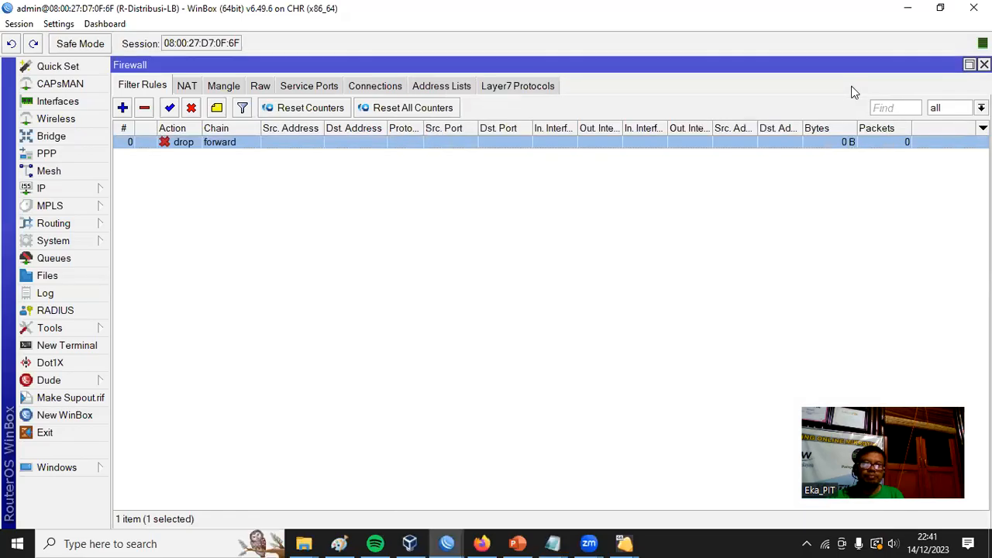
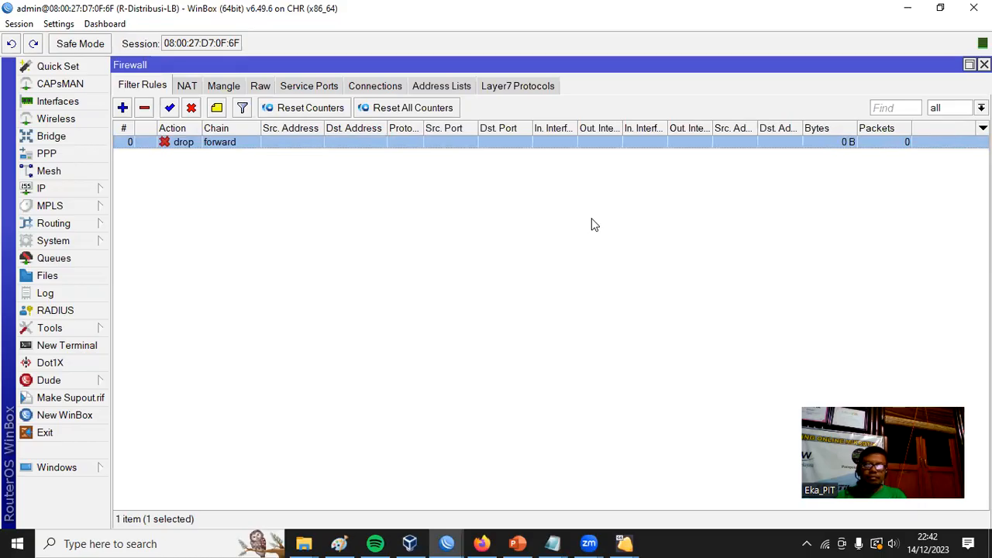
# Review the mangle rules and the NAT rules, and return to the filter rules.
pyautogui.click(224, 87)
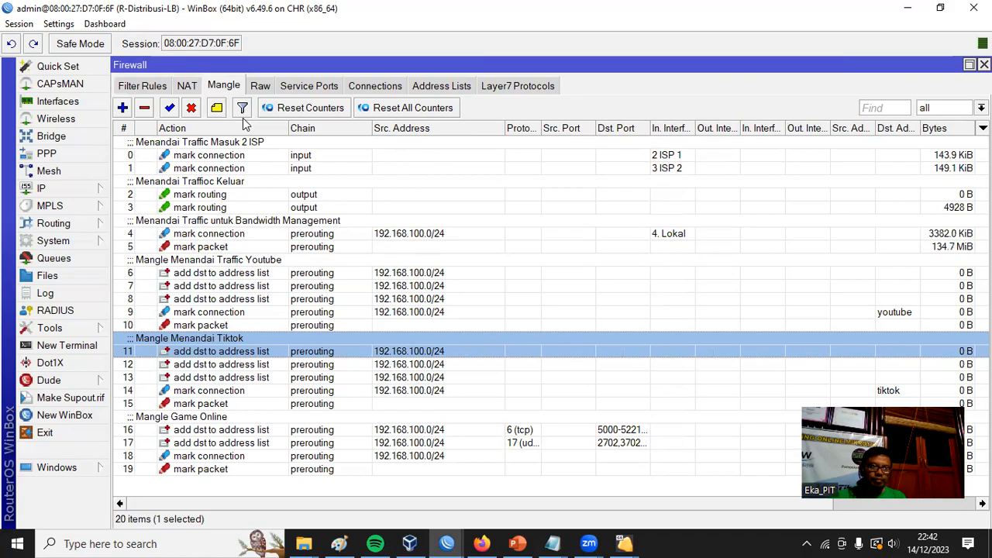
pyautogui.click(191, 86)
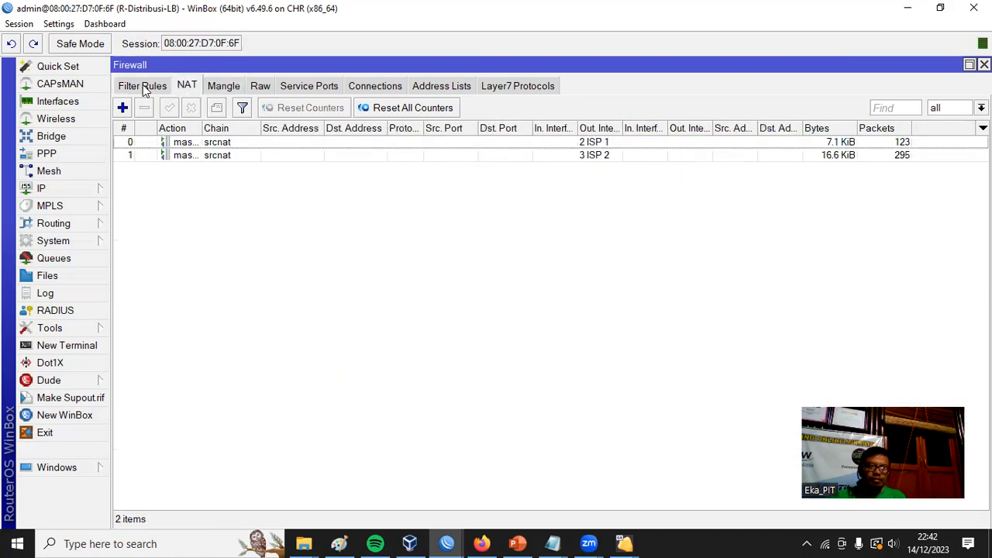
pyautogui.click(142, 84)
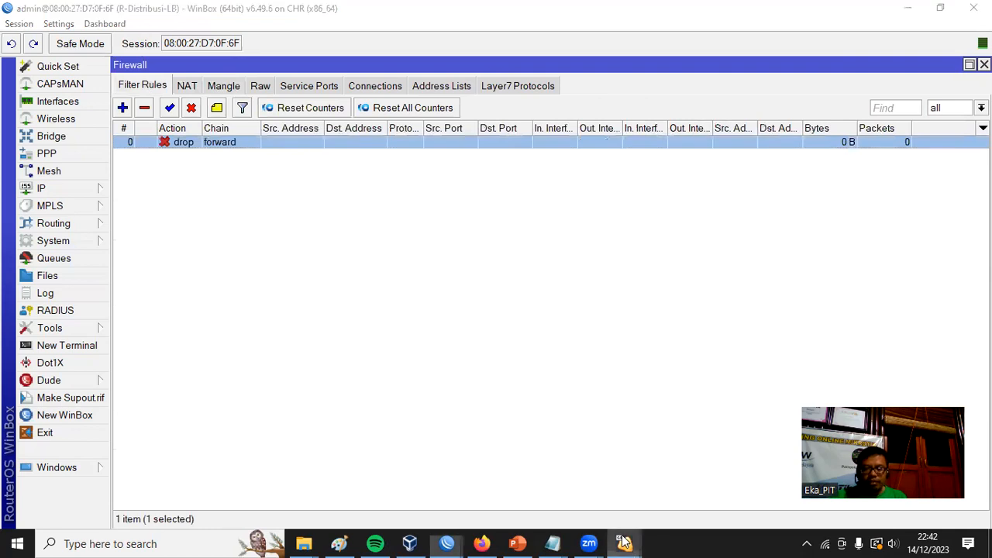
# Switch to the Windows 7 client virtual machine to check the Chrome installer's download, and return to WinBox.
pyautogui.moveTo(624, 543)
pyautogui.click(737, 506)
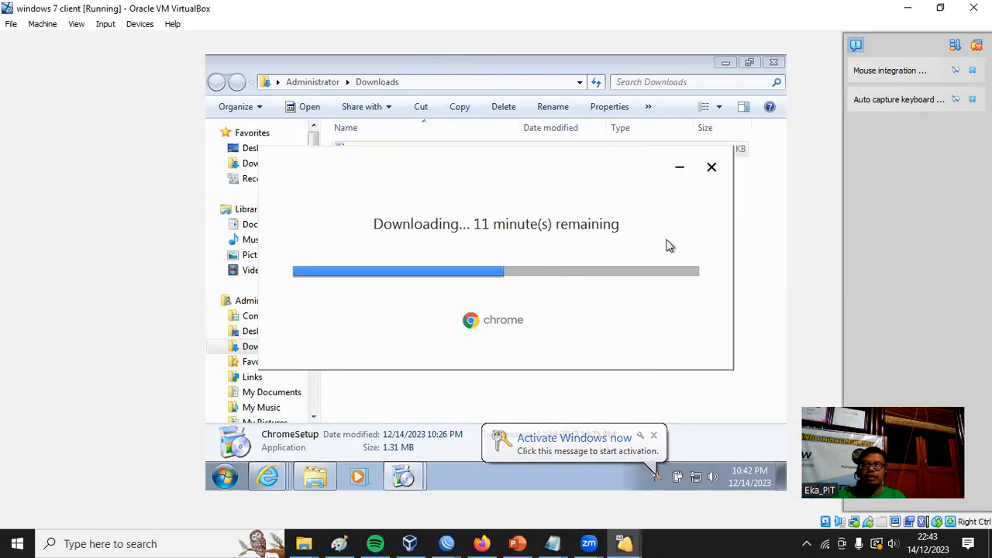
pyautogui.click(776, 196)
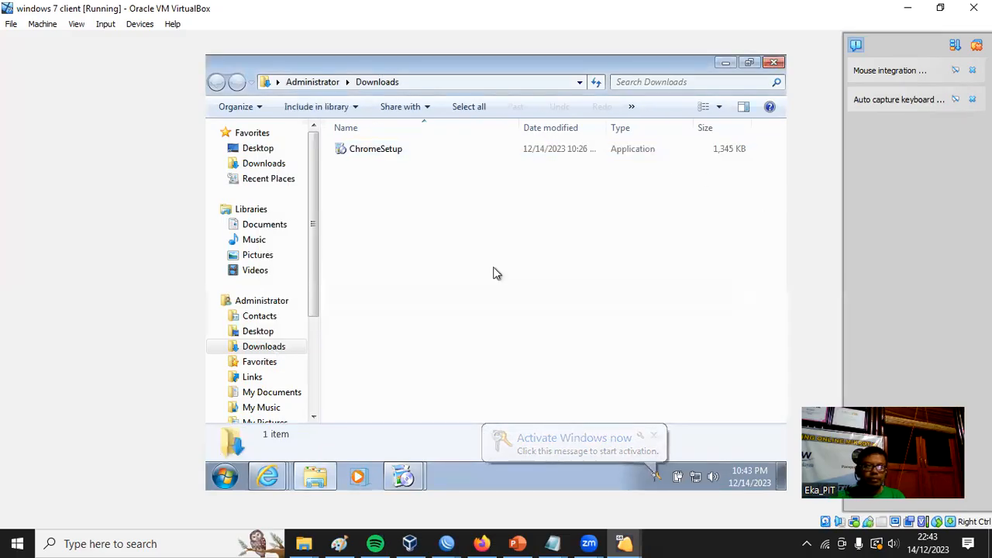
pyautogui.click(447, 544)
pyautogui.click(686, 480)
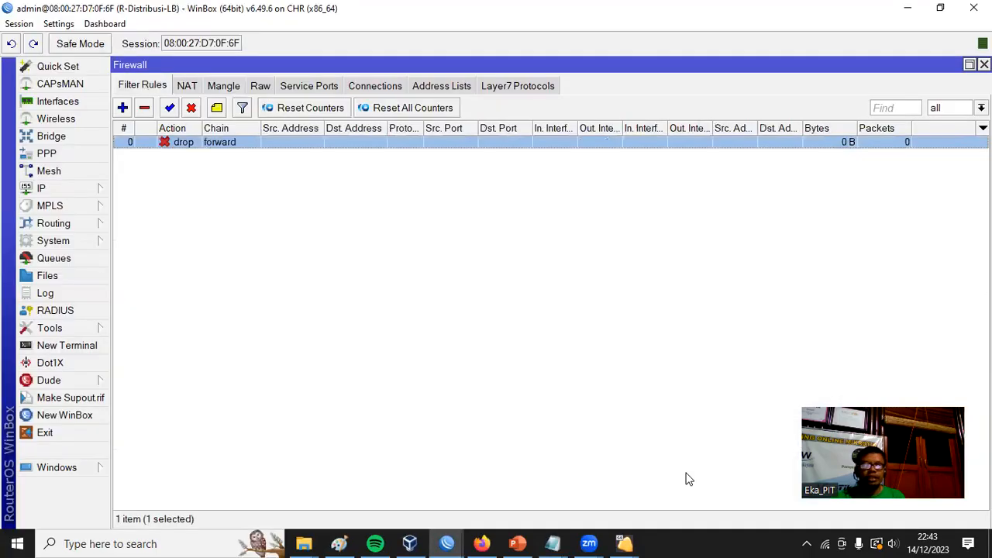
# Open the queue tree from the mangle rules and examine the Total Bandwidth Download and LAN Download queues.
pyautogui.click(226, 84)
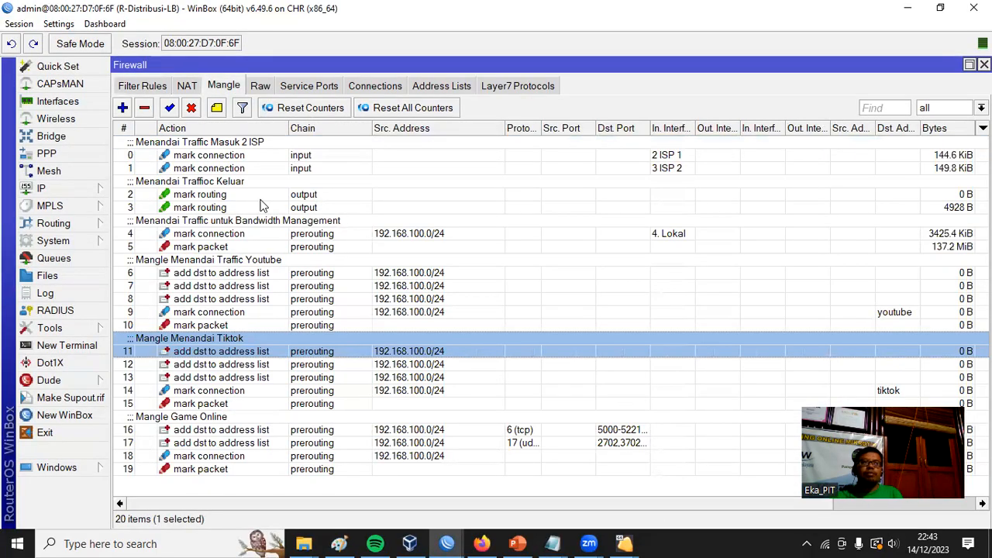
pyautogui.click(84, 256)
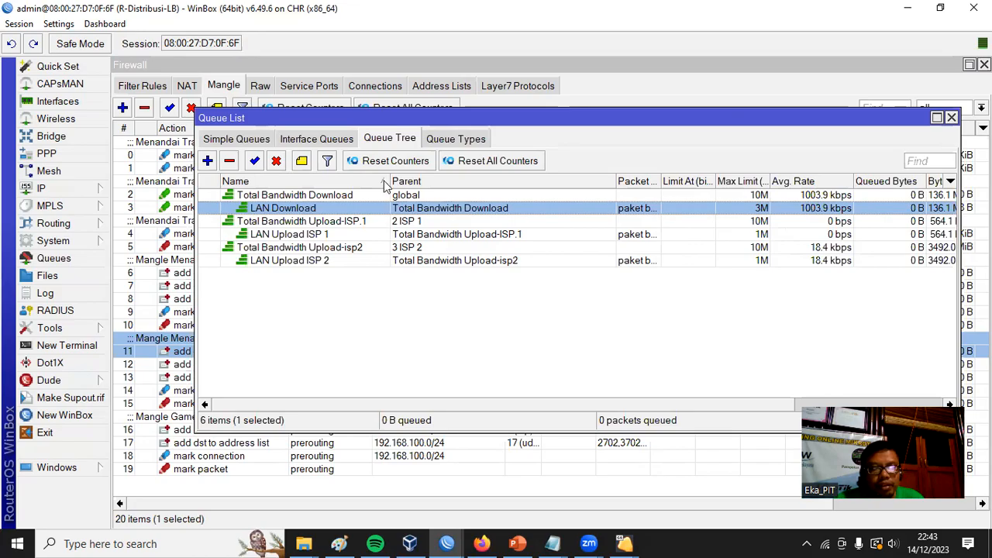
pyautogui.click(362, 198)
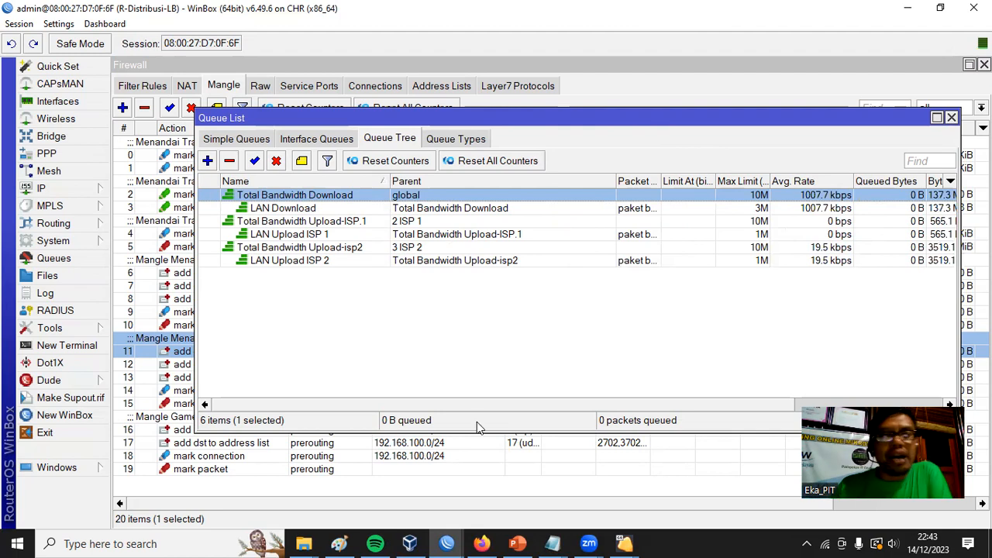
pyautogui.click(284, 209)
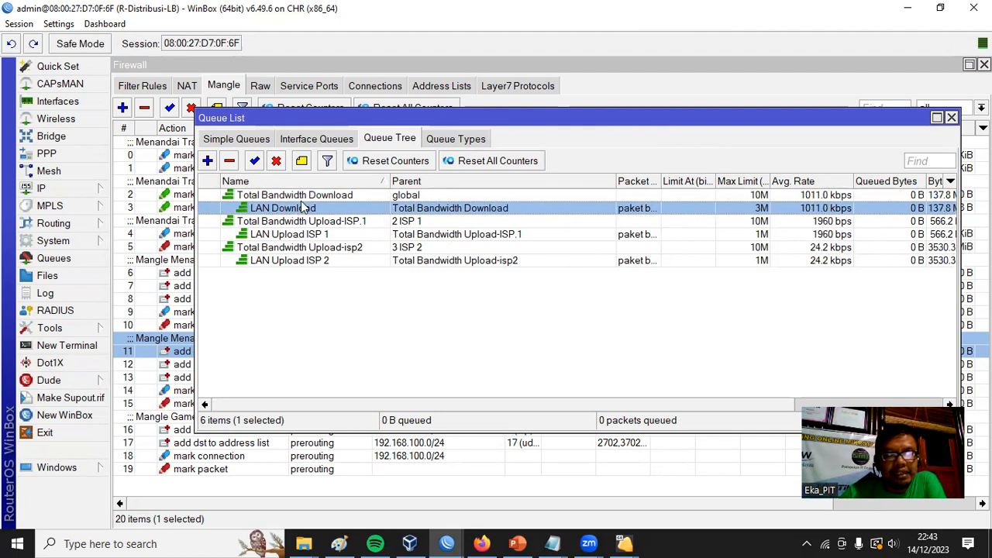
pyautogui.click(321, 303)
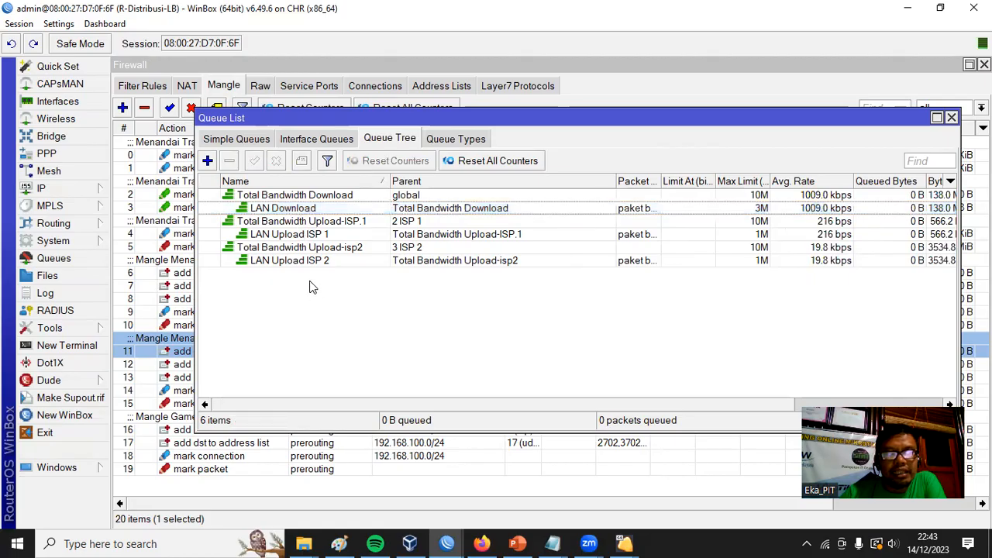
pyautogui.click(306, 208)
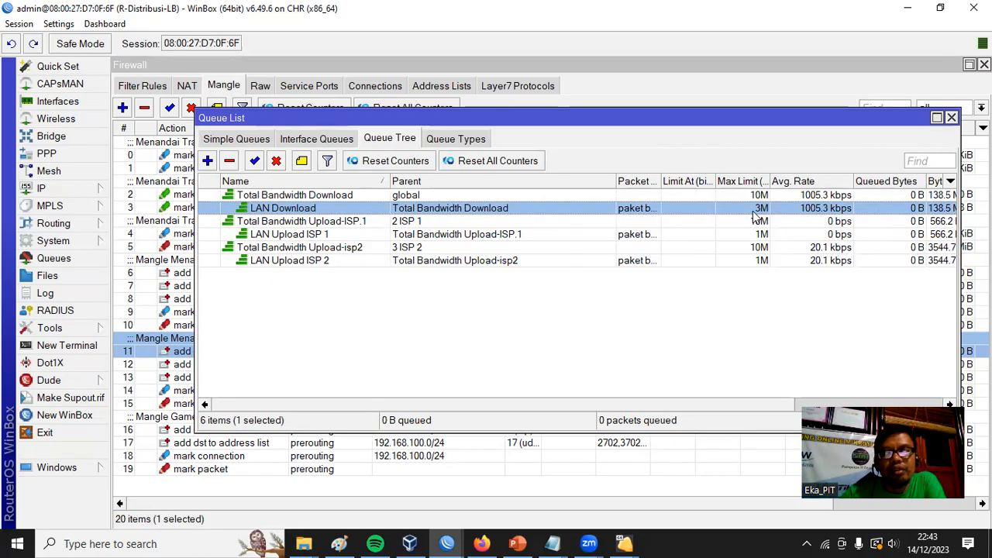
pyautogui.click(312, 305)
# Delete the LAN Download, LAN Upload ISP 1 and LAN Upload ISP 2 queues from the queue tree.
pyautogui.click(284, 211)
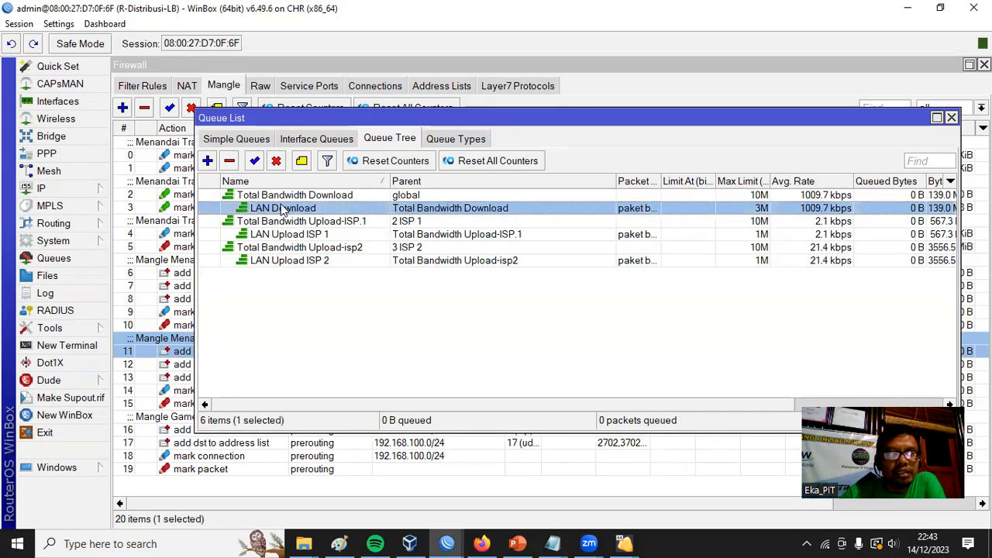
pyautogui.click(230, 161)
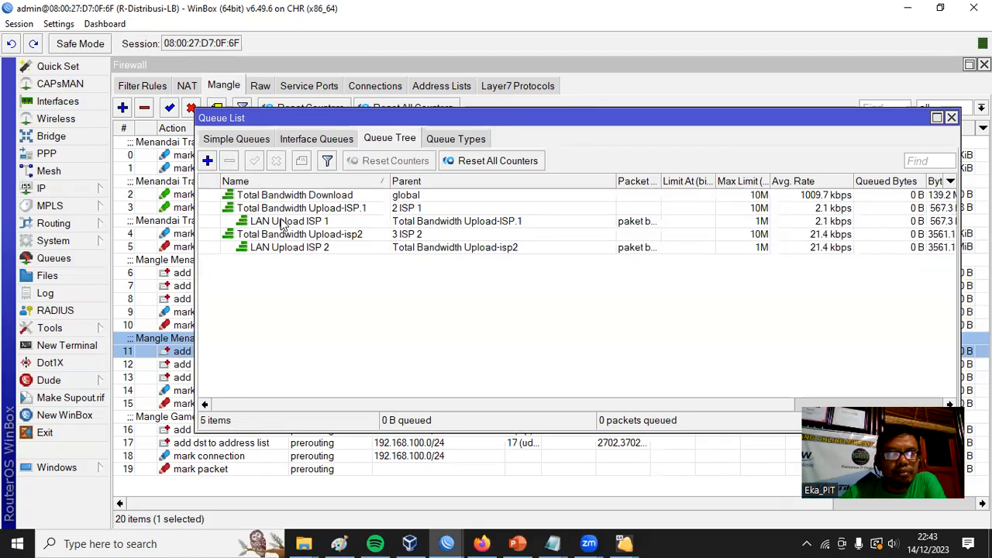
pyautogui.click(284, 221)
pyautogui.click(230, 160)
pyautogui.click(288, 234)
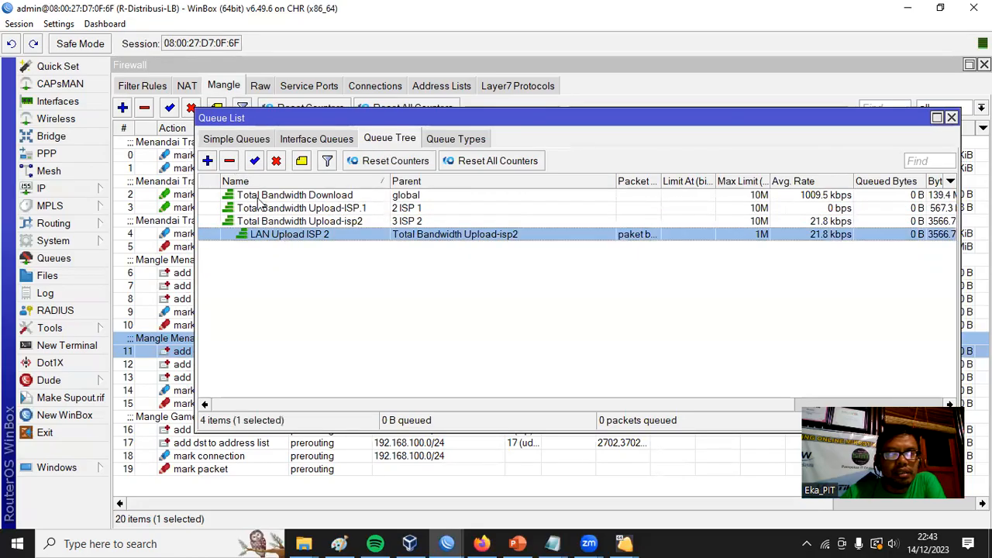
pyautogui.click(230, 160)
pyautogui.click(309, 198)
pyautogui.click(318, 209)
pyautogui.click(337, 222)
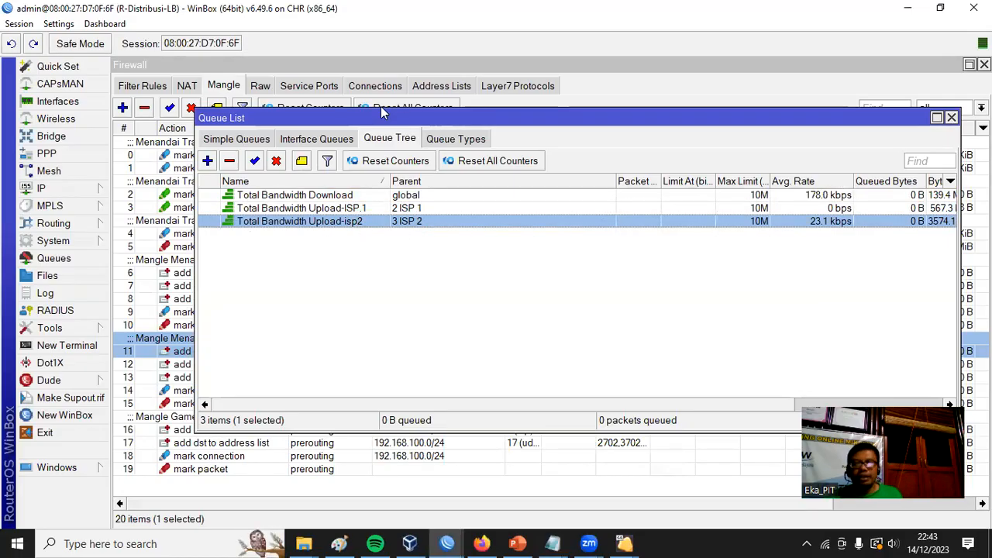
# Start a new queue named youtube-download under Total Bandwidth Download with the packet mark paket bw youtube.
pyautogui.click(208, 161)
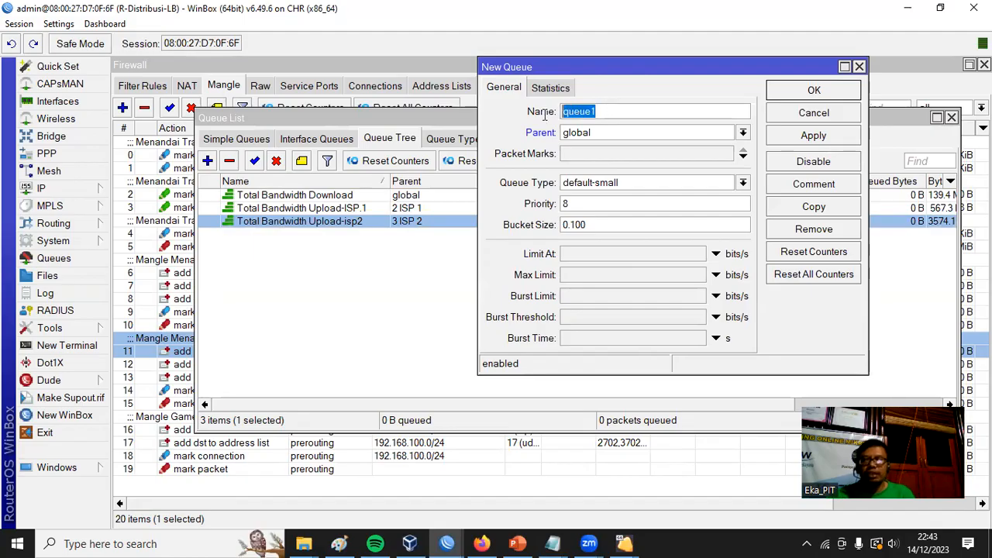
pyautogui.write('youtube-download')
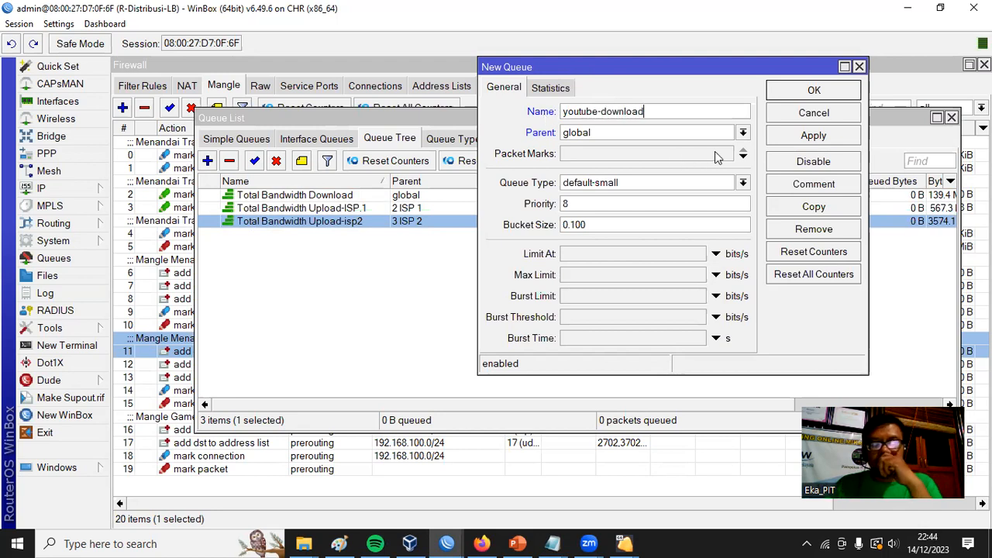
pyautogui.click(743, 133)
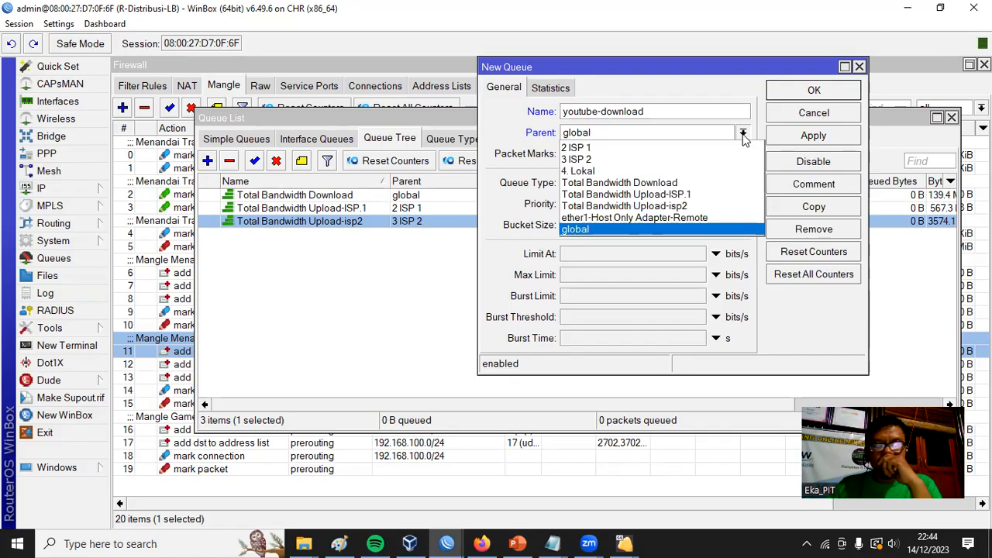
pyautogui.click(744, 183)
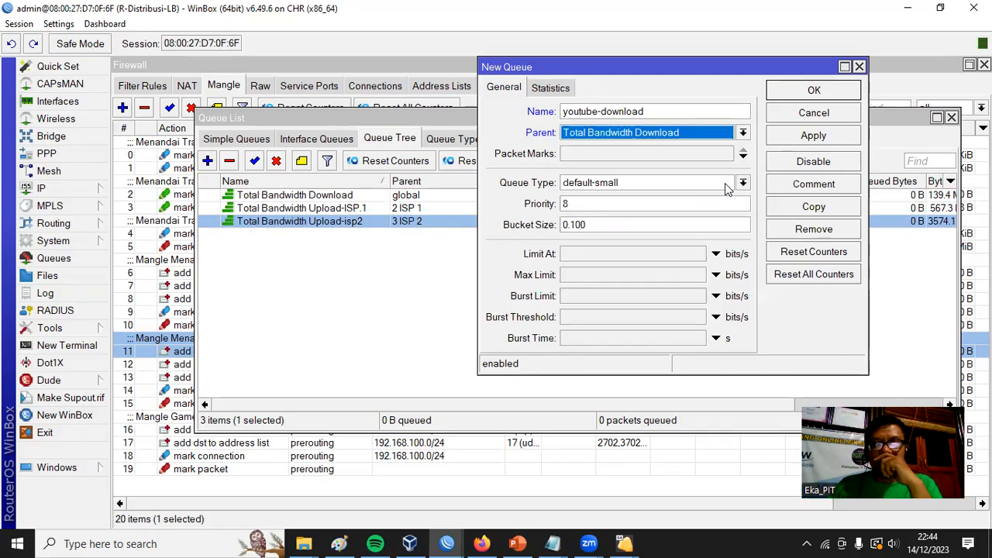
pyautogui.click(703, 155)
pyautogui.click(727, 154)
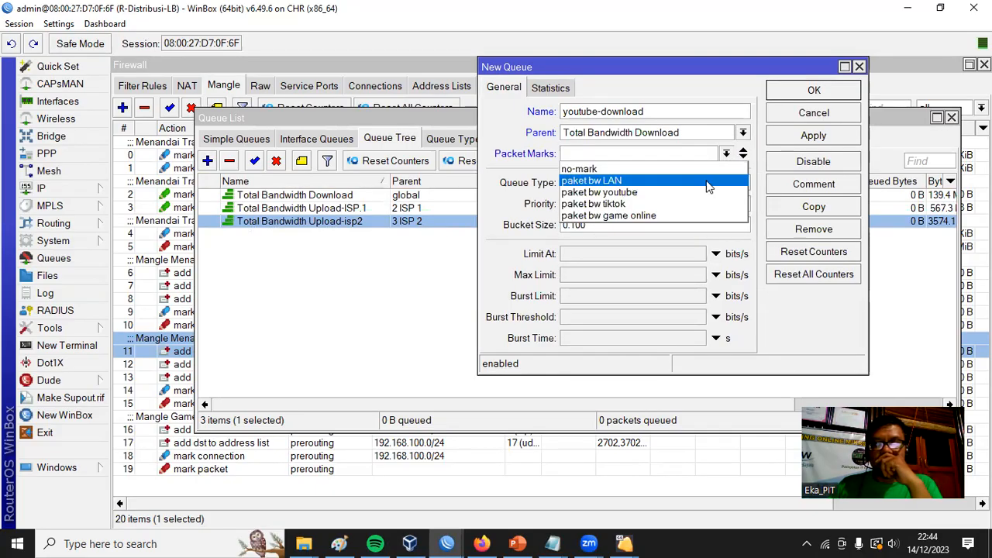
pyautogui.click(660, 191)
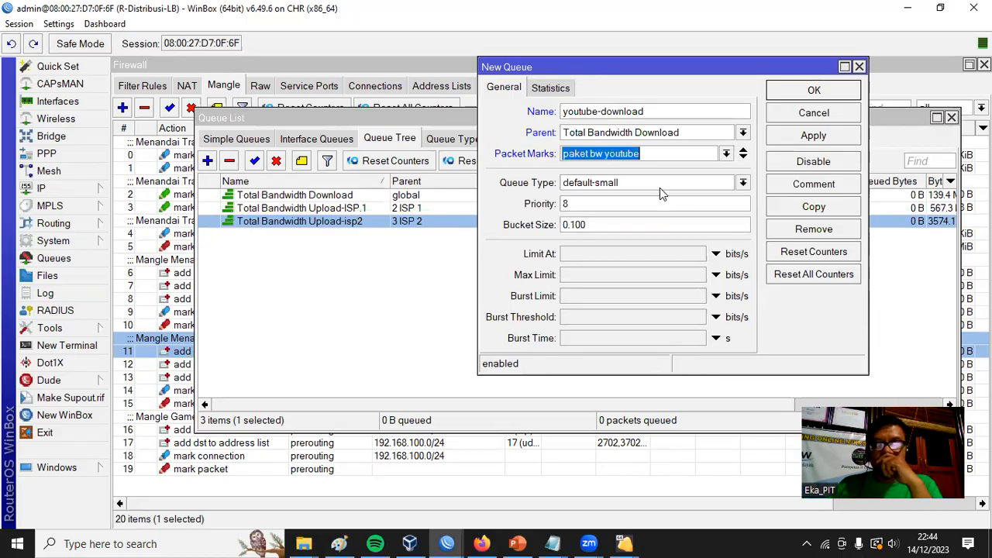
# Set the youtube-download queue's type to pcq-download-default and max limit to 4M, and save it.
pyautogui.click(743, 183)
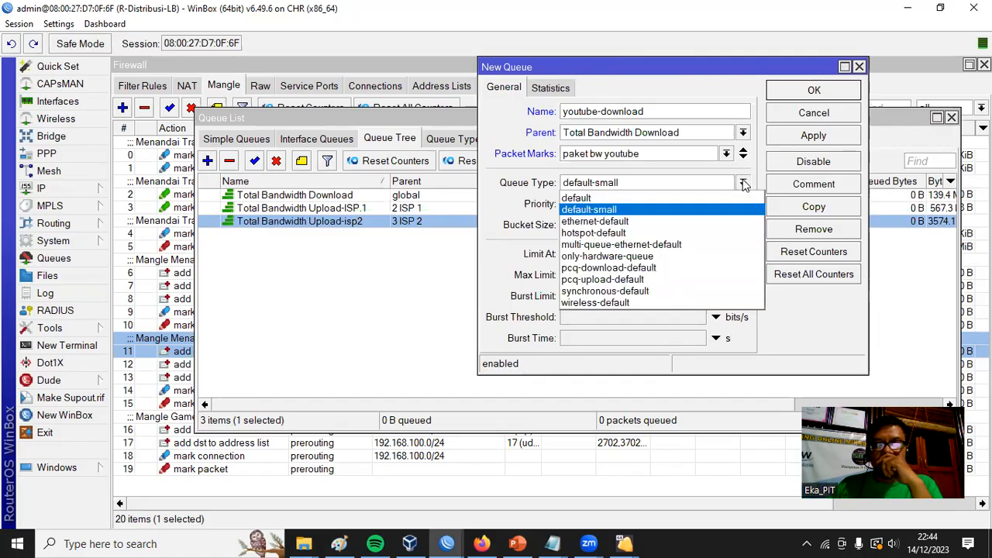
pyautogui.click(700, 266)
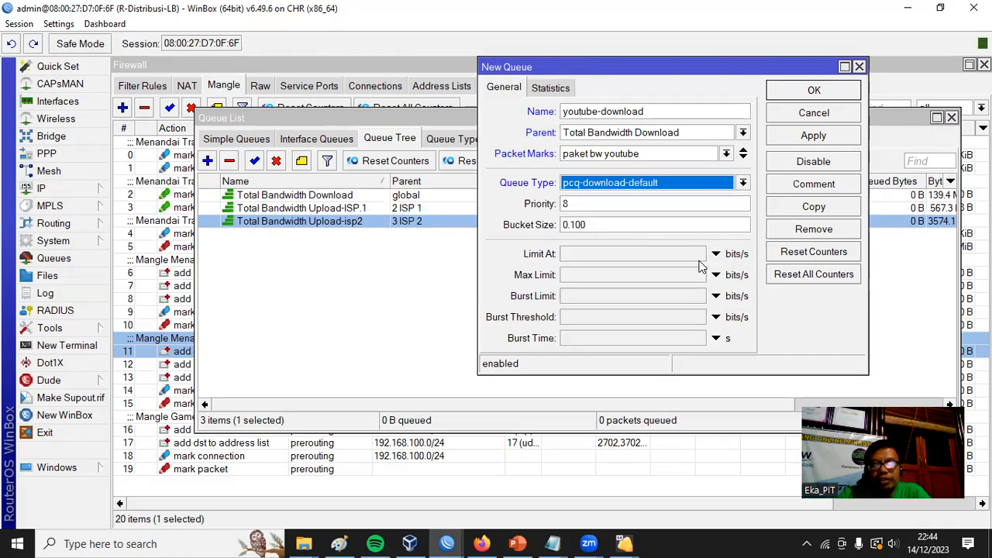
pyautogui.click(598, 274)
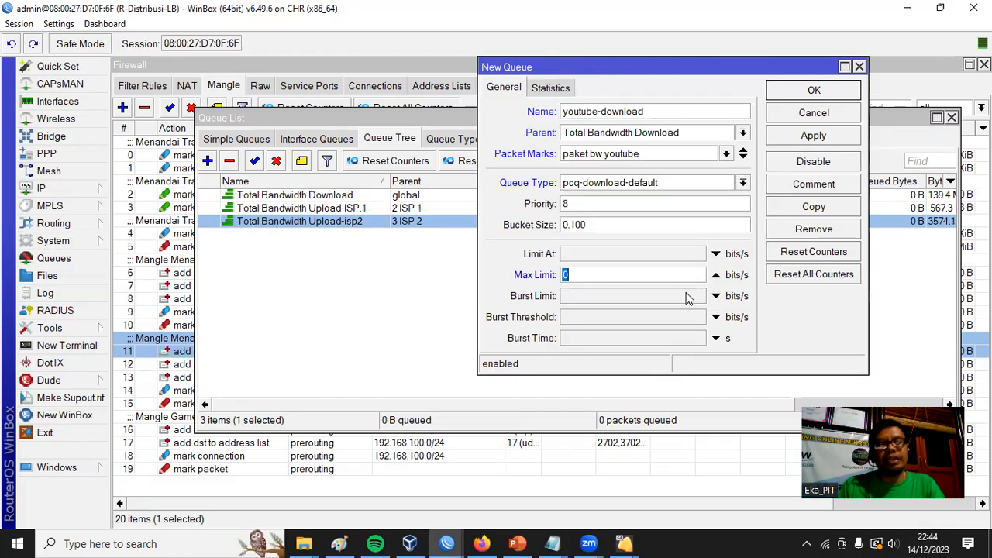
pyautogui.write('4M')
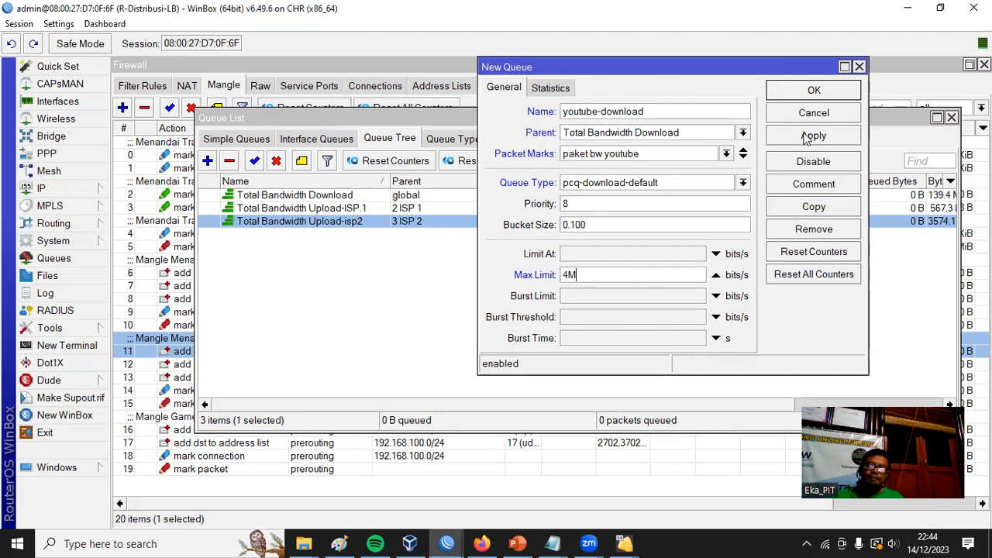
pyautogui.click(814, 91)
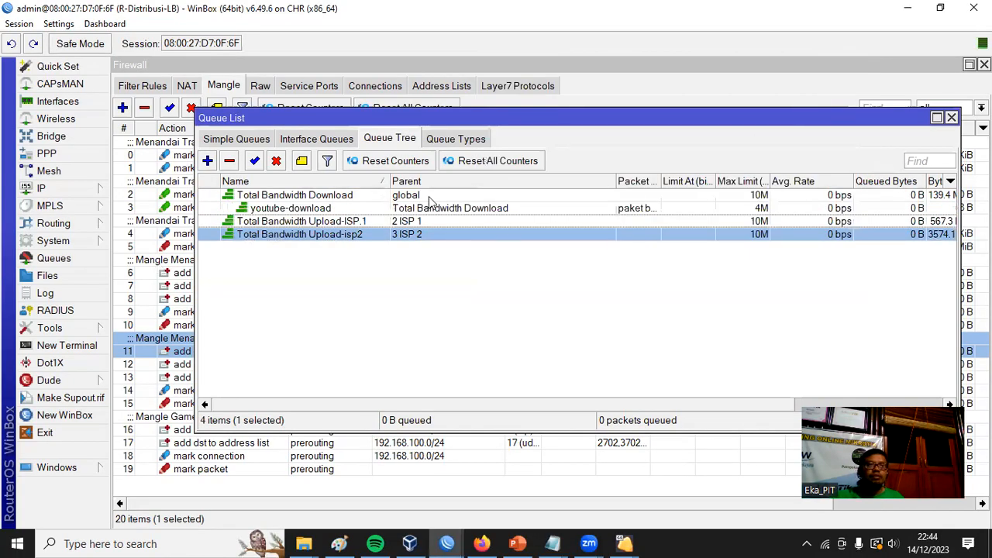
# Copy the youtube-download queue and name the copy Youtube Upload ISP 1.
pyautogui.doubleClick(349, 208)
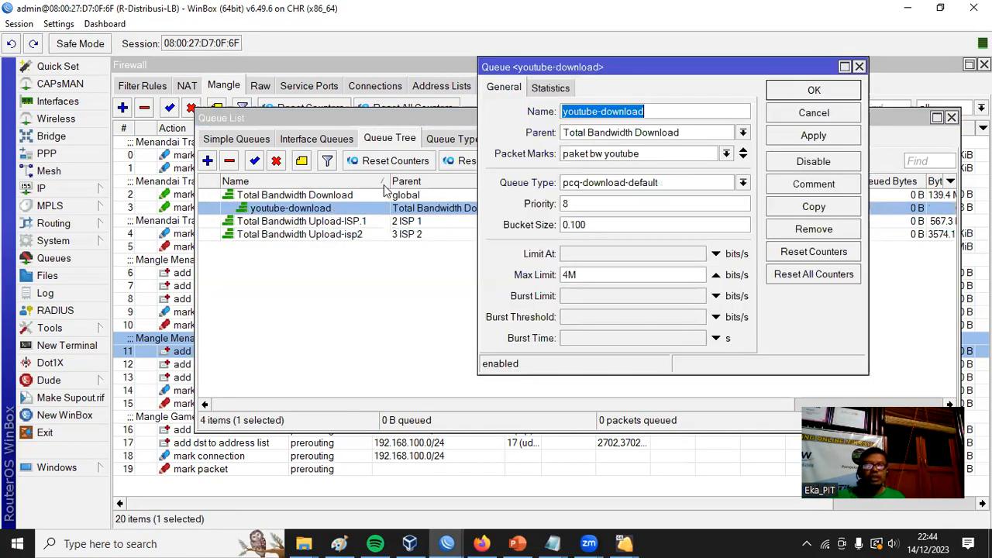
pyautogui.click(825, 208)
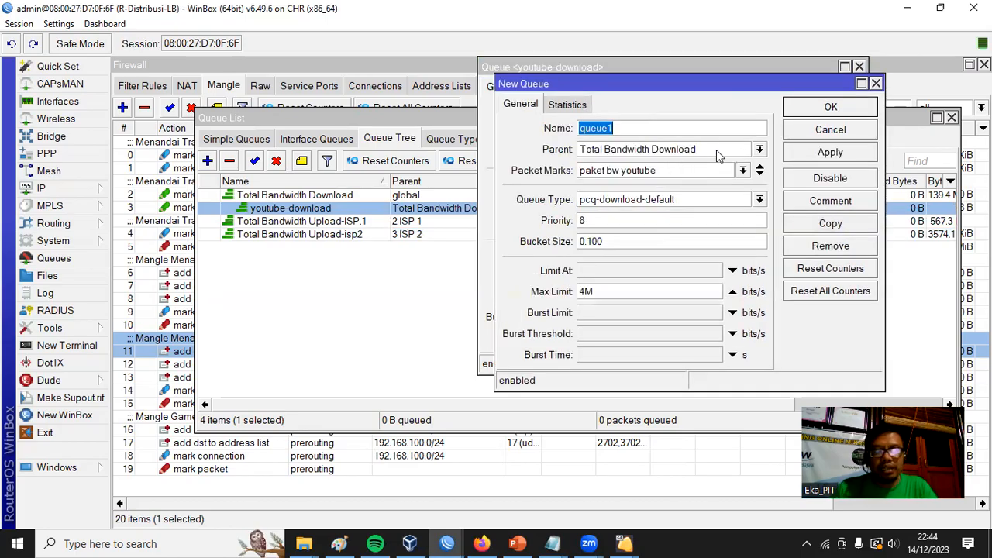
pyautogui.write('yOUT')
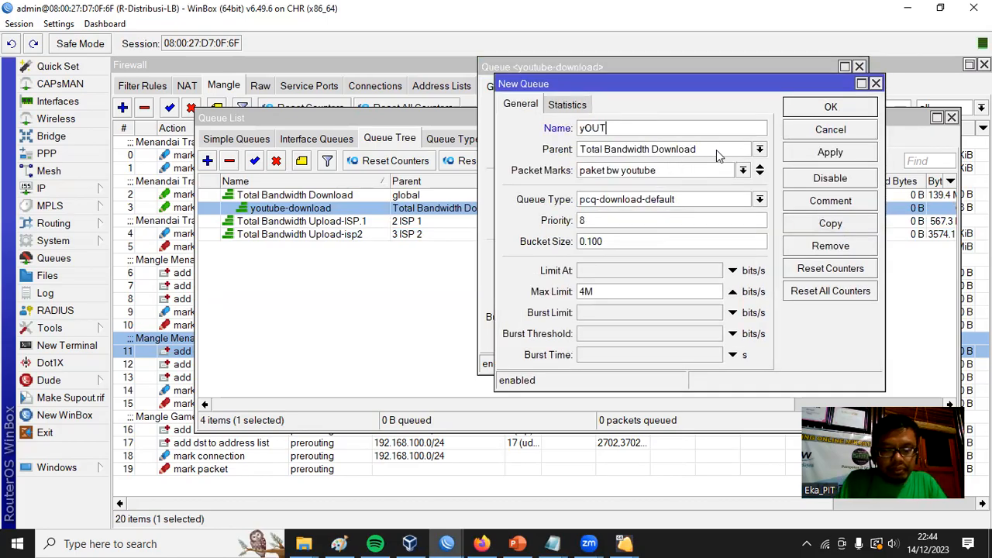
pyautogui.press('BackSpace')
pyautogui.press('BackSpace')
pyautogui.press('BackSpace')
pyautogui.press('BackSpace')
pyautogui.write('Youtube Upload ISP 1')
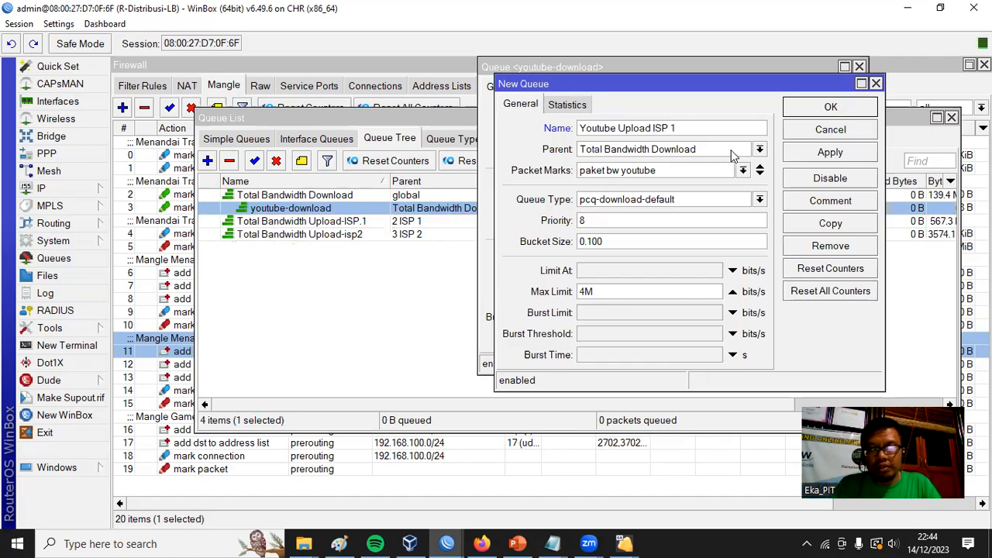
# Set the Youtube Upload ISP 1 queue's parent to Total Bandwidth Upload-ISP.1, type to pcq-upload-default and max limit to 5M, and save it.
pyautogui.click(760, 150)
pyautogui.click(725, 211)
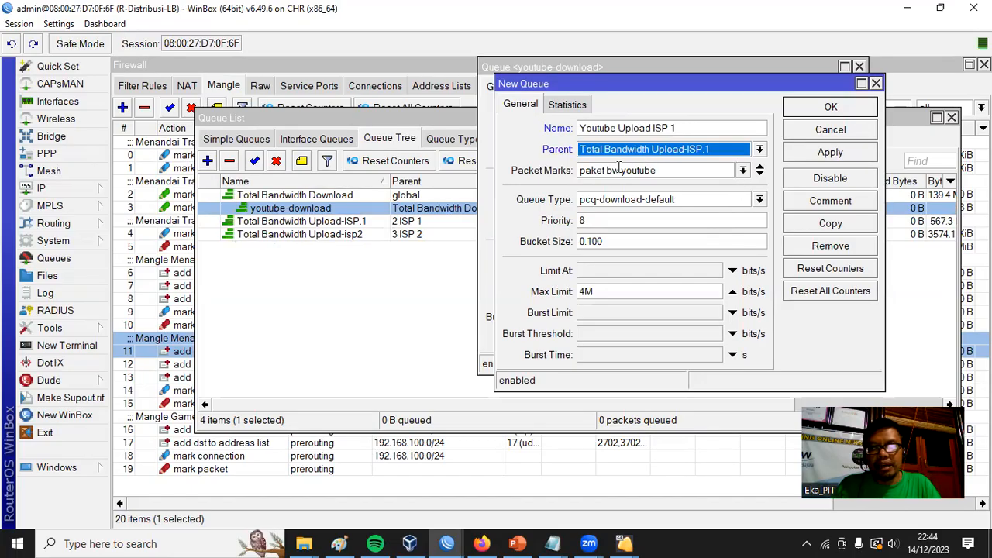
pyautogui.click(761, 200)
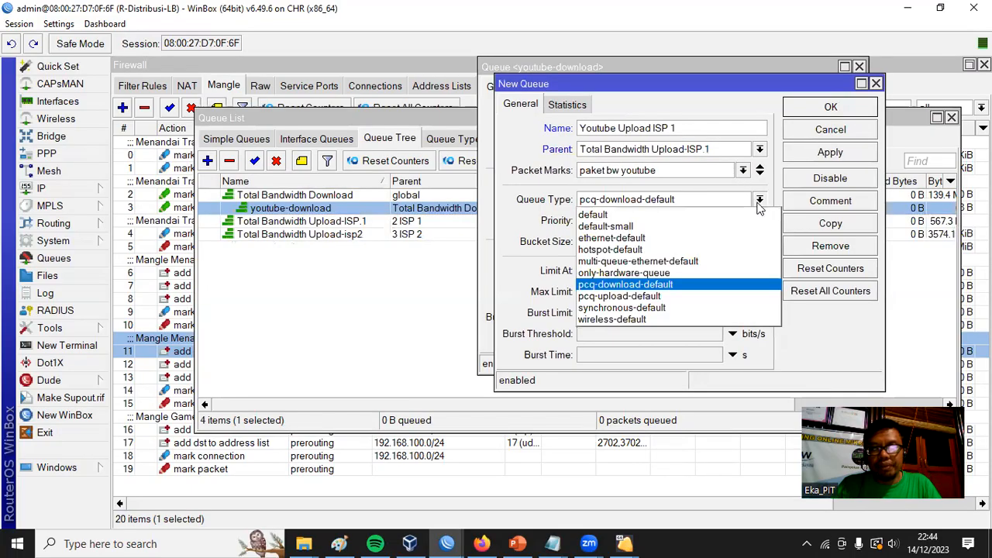
pyautogui.click(715, 297)
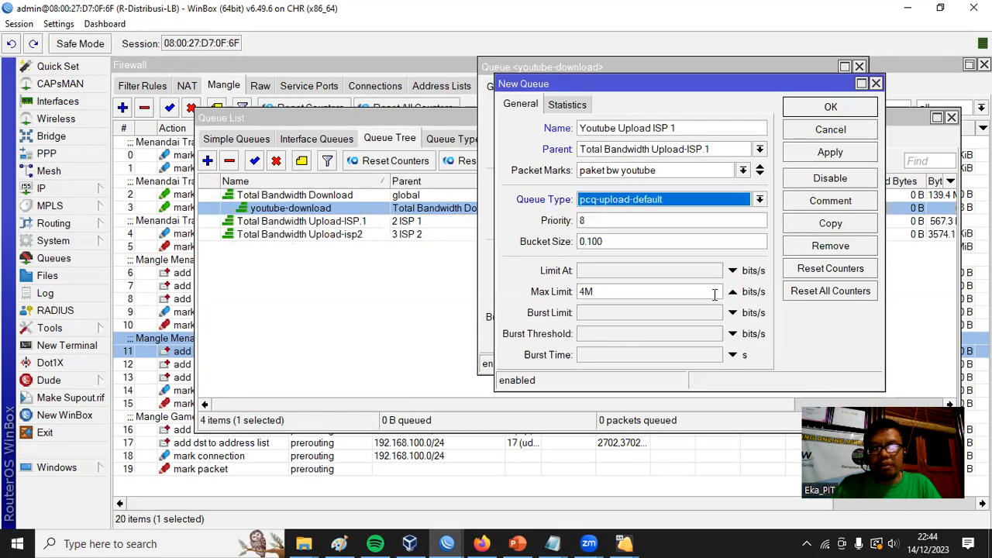
pyautogui.doubleClick(612, 291)
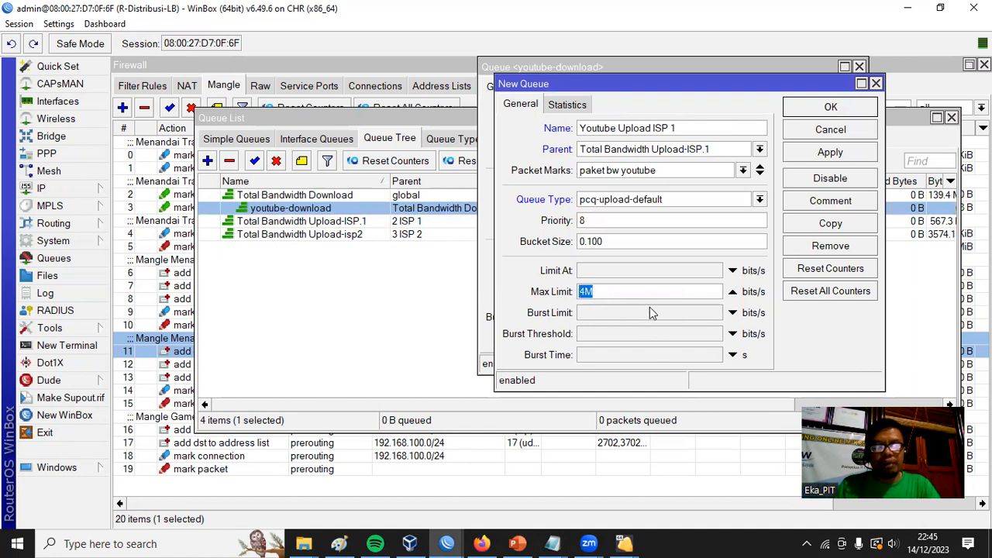
pyautogui.write('5M')
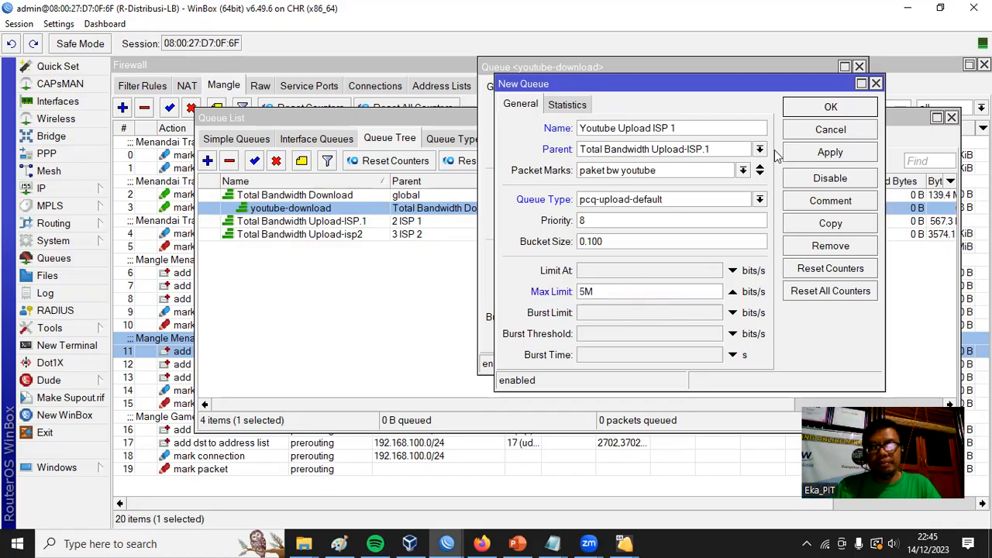
pyautogui.click(830, 107)
pyautogui.click(834, 93)
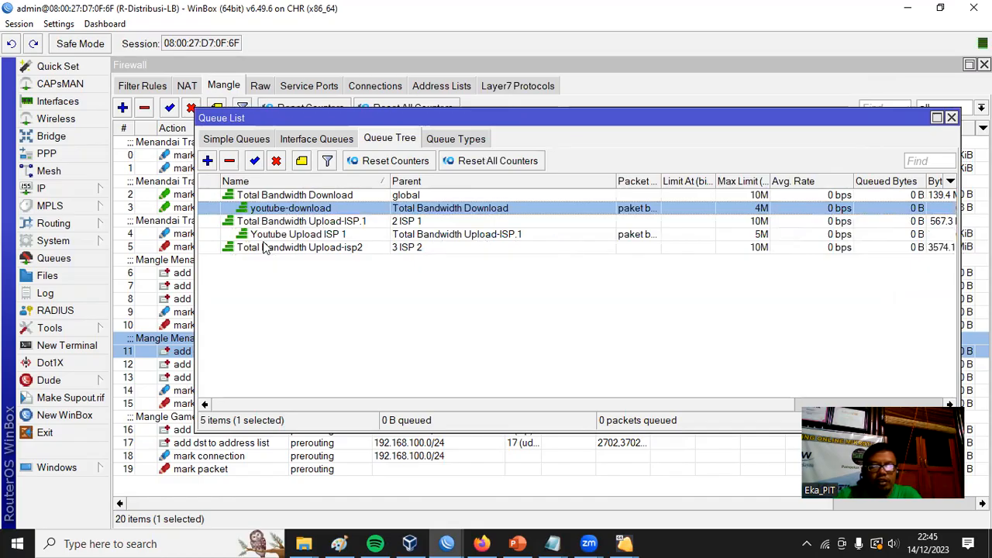
# Copy the Youtube Upload ISP 1 queue and set the copy's parent to Total Bandwidth Upload-isp2.
pyautogui.doubleClick(291, 236)
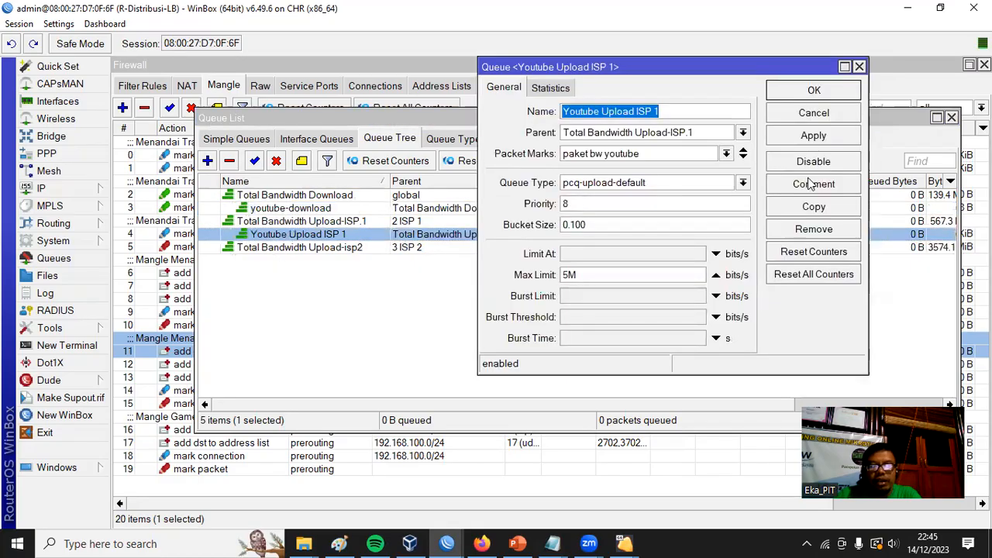
pyautogui.click(814, 207)
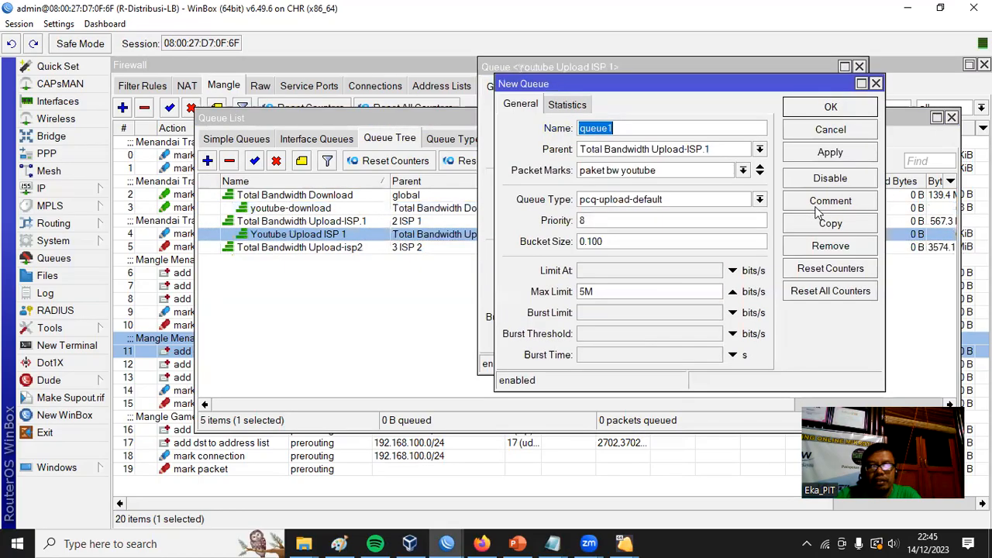
pyautogui.click(760, 148)
pyautogui.click(723, 223)
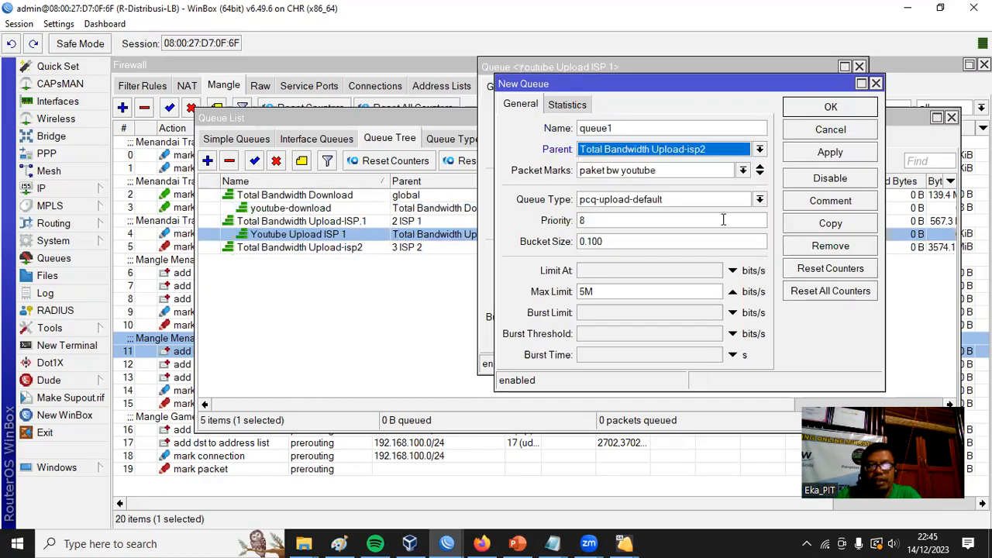
# Name the copied queue Youtube Upload ISP 2 and save it.
pyautogui.moveTo(623, 128); pyautogui.dragTo(571, 133)
pyautogui.write('yOUTUBE uPLOAD')
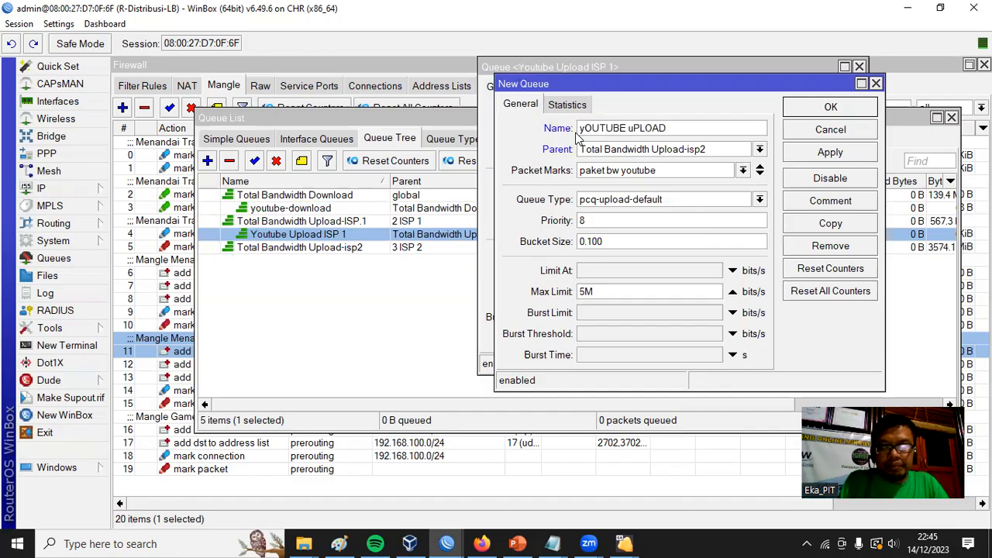
pyautogui.press('BackSpace')
pyautogui.press('BackSpace')
pyautogui.press('BackSpace')
pyautogui.press('BackSpace')
pyautogui.press('BackSpace')
pyautogui.press('BackSpace')
pyautogui.press('BackSpace')
pyautogui.press('BackSpace')
pyautogui.press('BackSpace')
pyautogui.press('BackSpace')
pyautogui.press('BackSpace')
pyautogui.press('BackSpace')
pyautogui.press('BackSpace')
pyautogui.press('BackSpace')
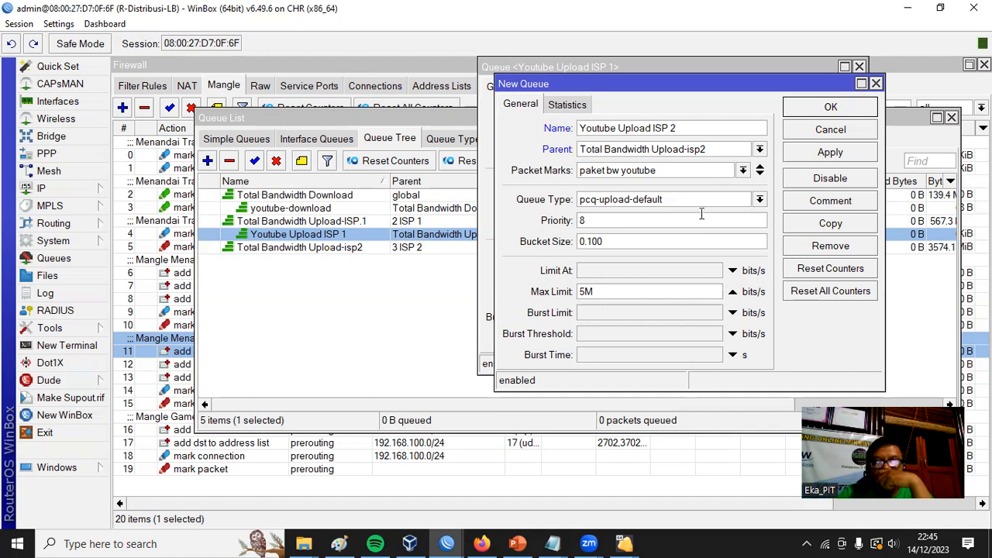
pyautogui.click(832, 112)
pyautogui.click(823, 90)
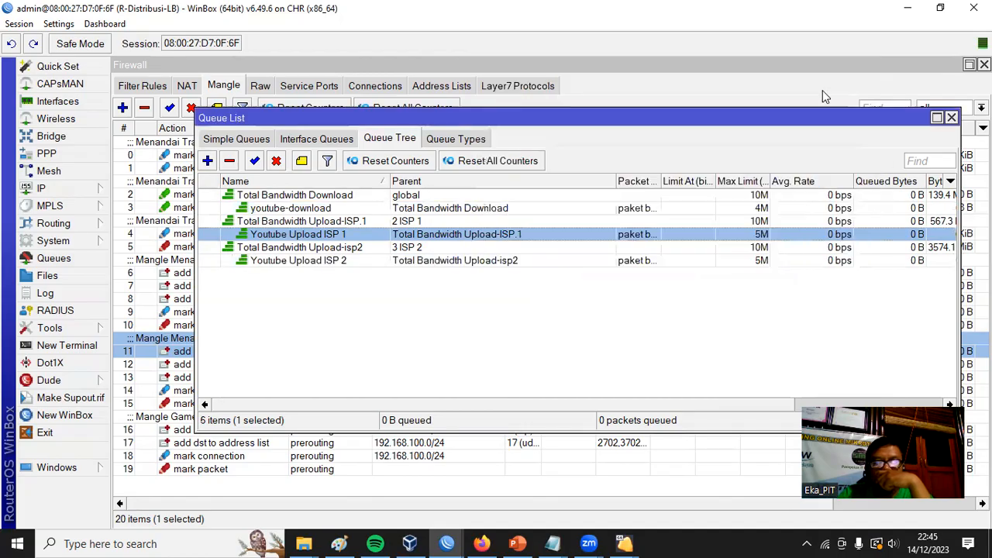
# Start a new queue named Game online-Download under Total Bandwidth Download with the packet mark paket bw game online.
pyautogui.click(293, 211)
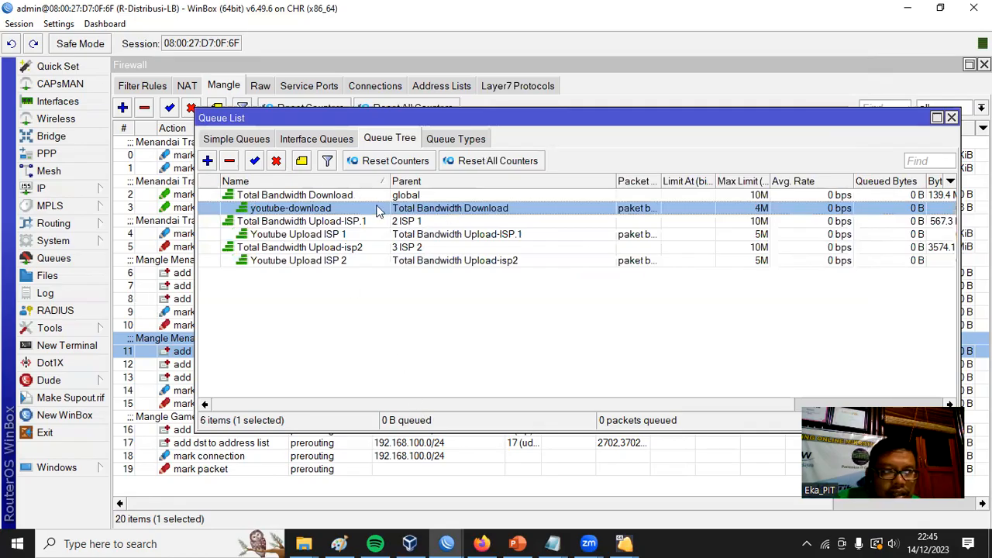
pyautogui.click(208, 162)
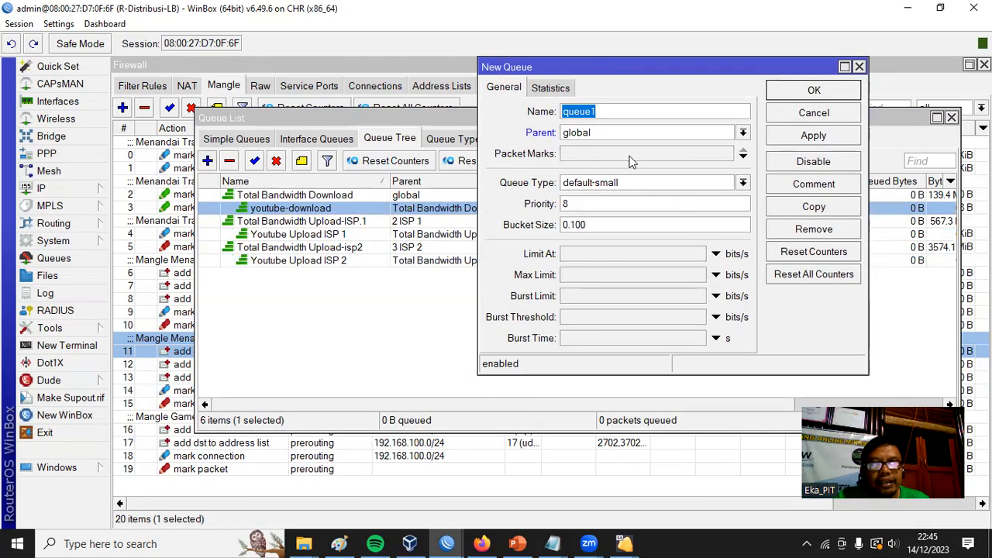
pyautogui.write('Gam')
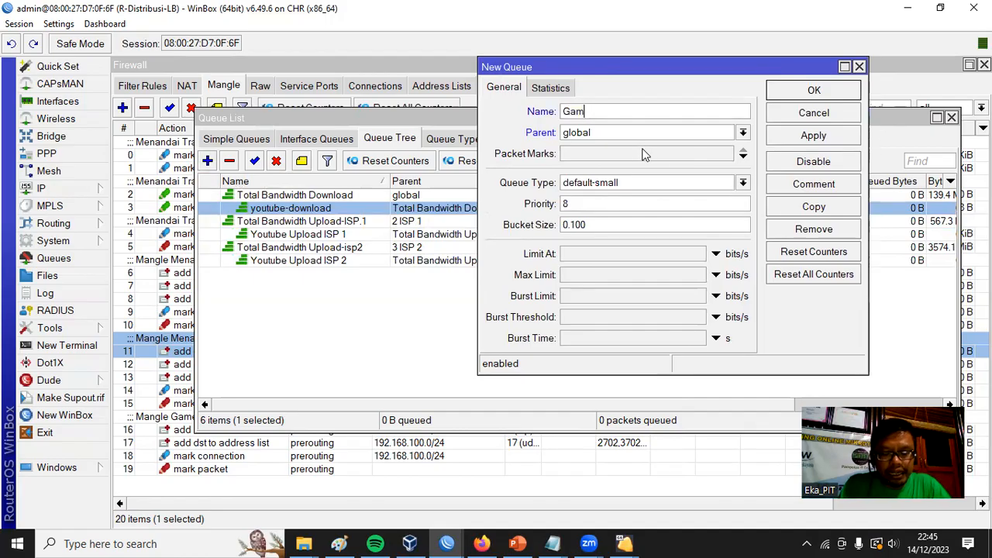
pyautogui.write('e online-Download')
pyautogui.click(743, 134)
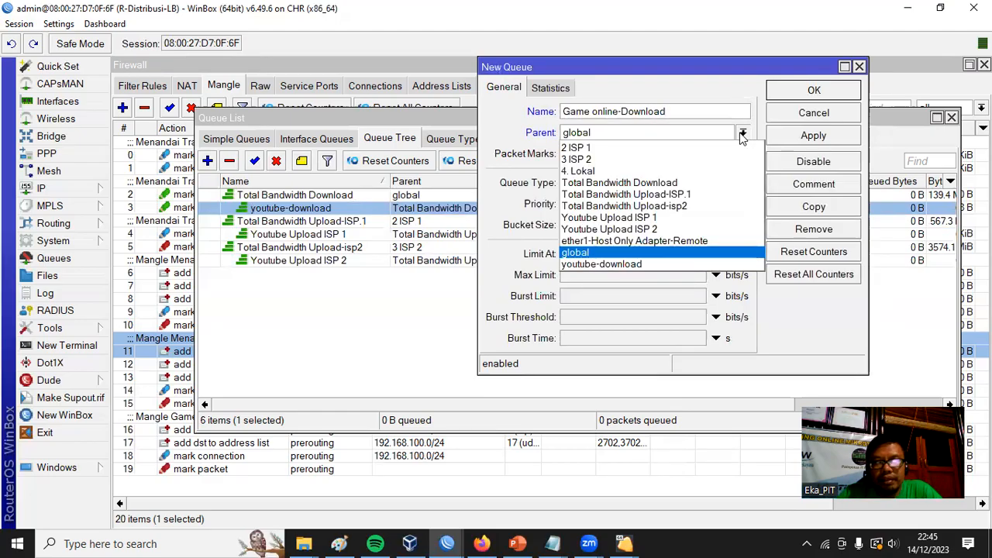
pyautogui.click(711, 184)
pyautogui.click(597, 154)
pyautogui.click(727, 155)
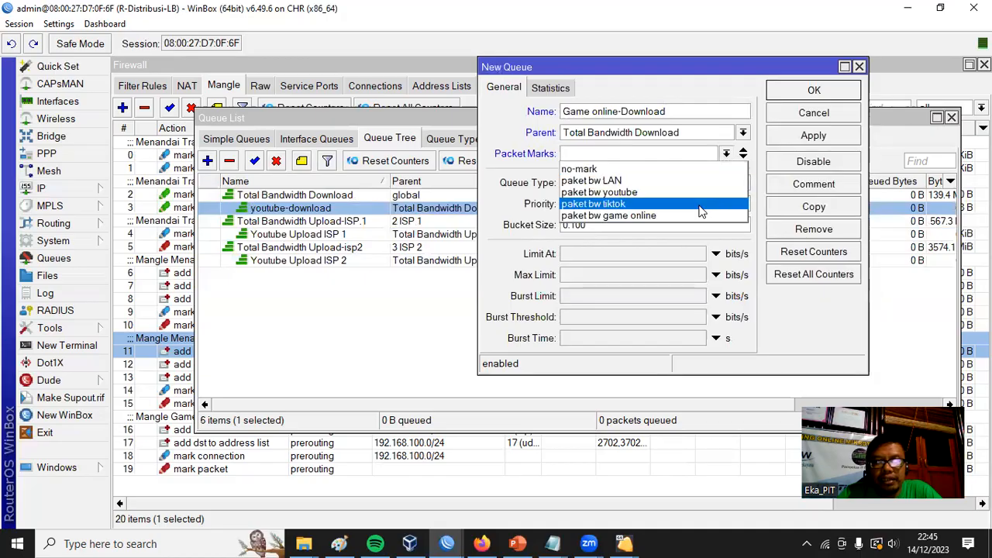
pyautogui.click(607, 216)
pyautogui.click(727, 155)
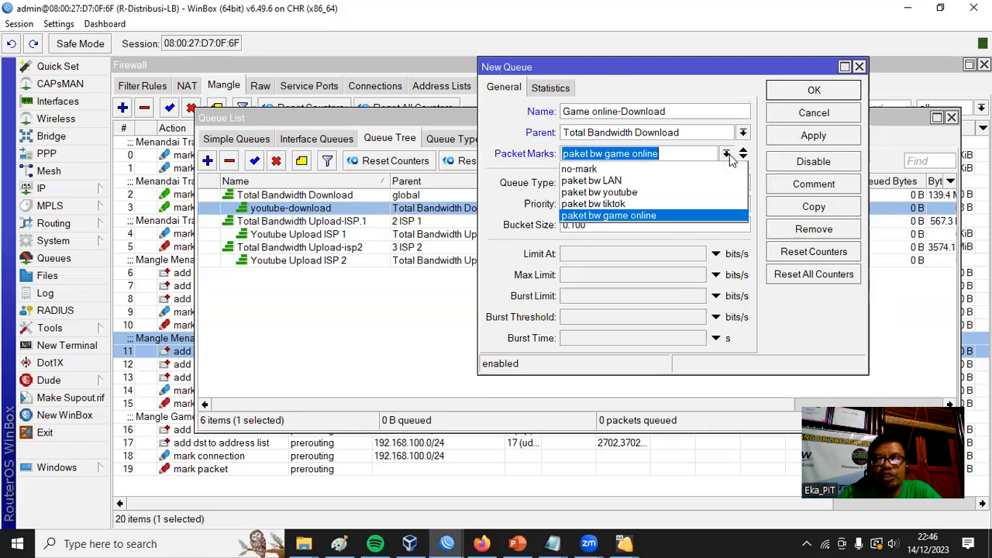
pyautogui.click(618, 217)
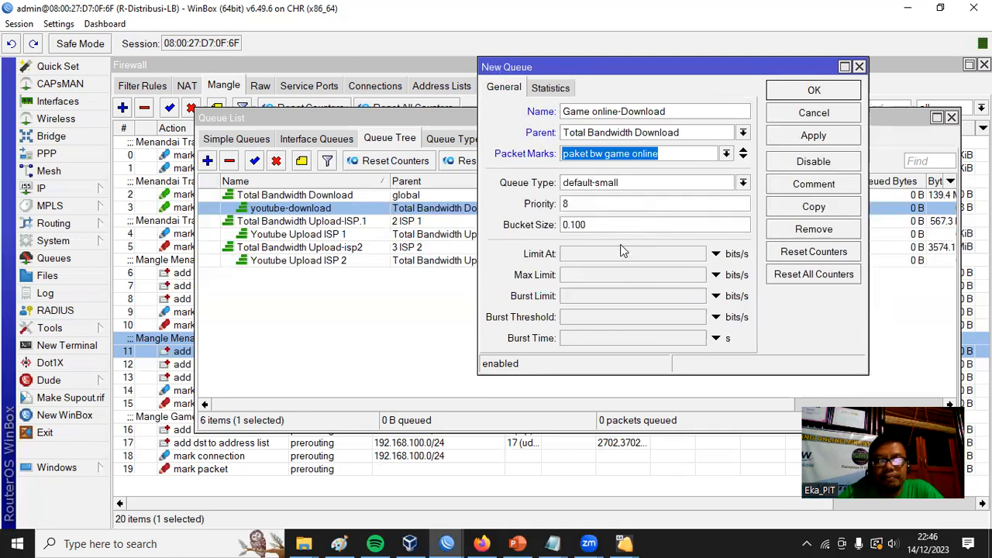
# Set the Game online-Download queue's max limit to 3M and type to pcq-download-default, and save it.
pyautogui.click(590, 273)
pyautogui.write('3')
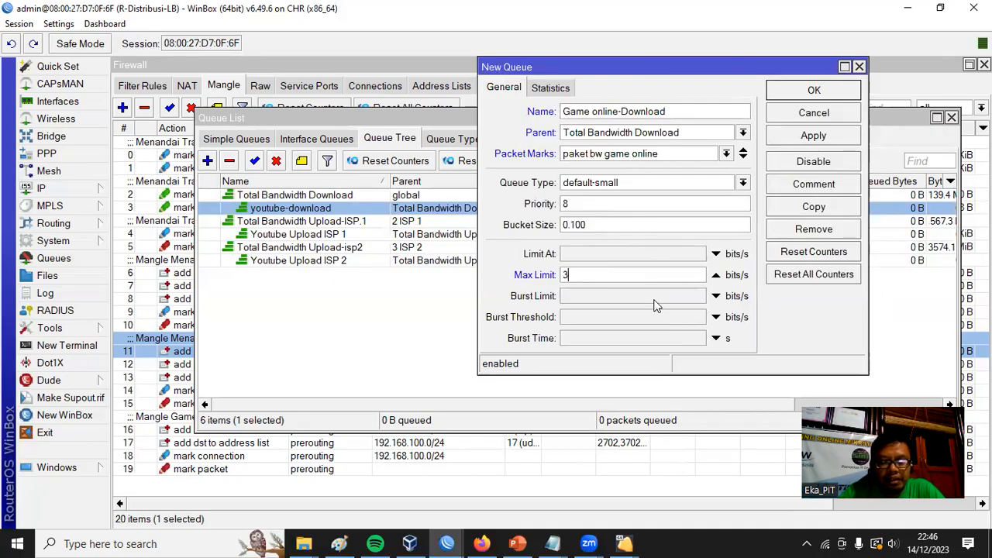
pyautogui.write('M')
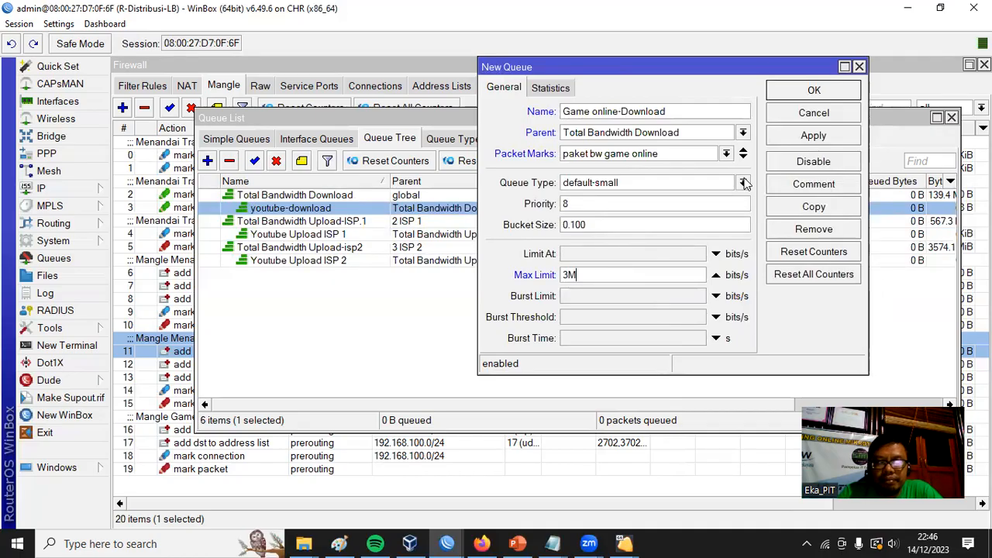
pyautogui.click(742, 183)
pyautogui.click(667, 268)
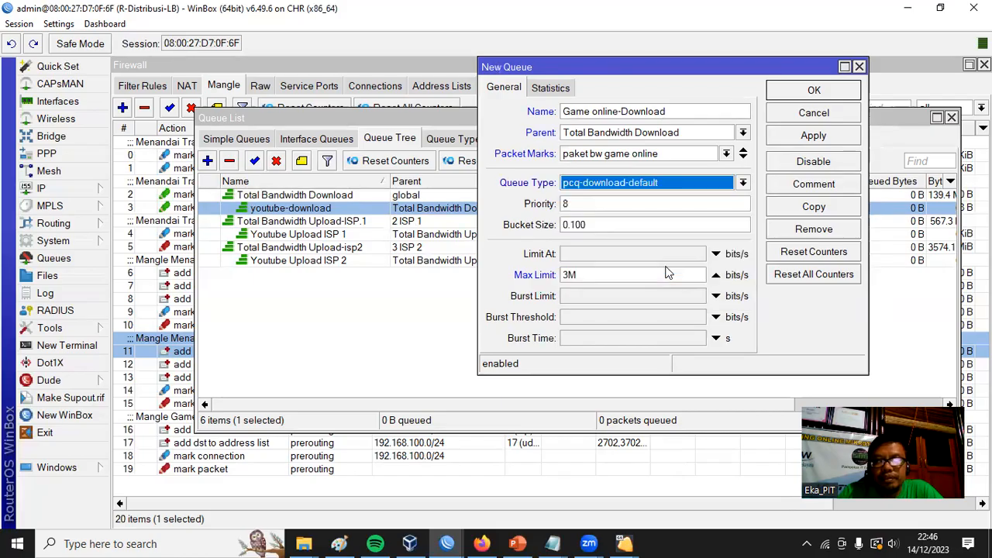
pyautogui.click(814, 91)
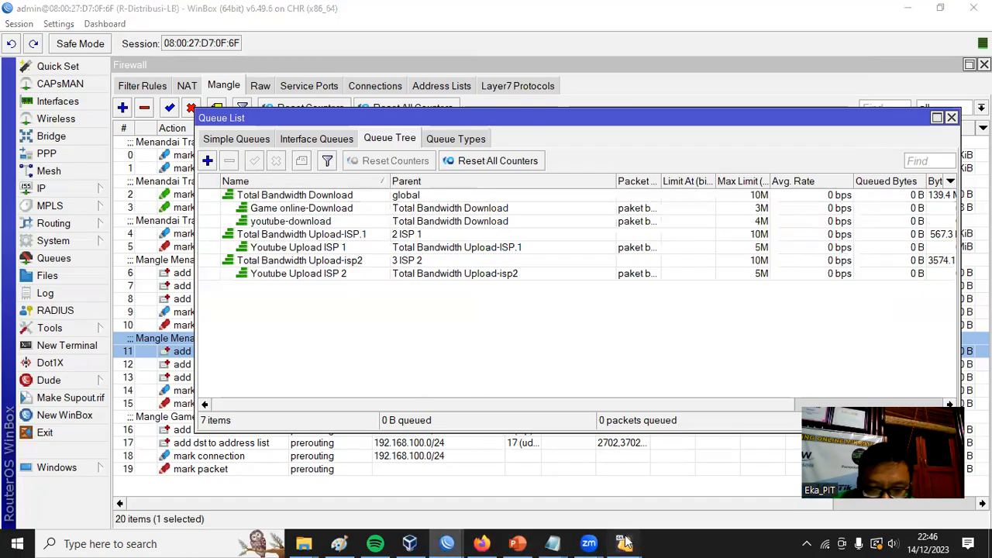
# Switch to the windows 7 client virtual machine in VirtualBox.
pyautogui.moveTo(625, 543)
pyautogui.click(776, 477)
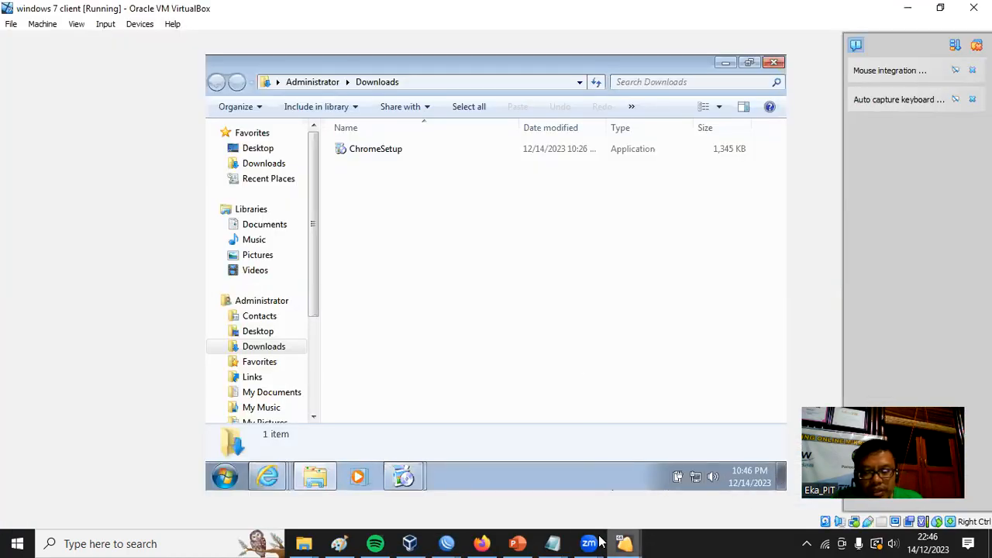
pyautogui.click(624, 542)
pyautogui.moveTo(625, 542)
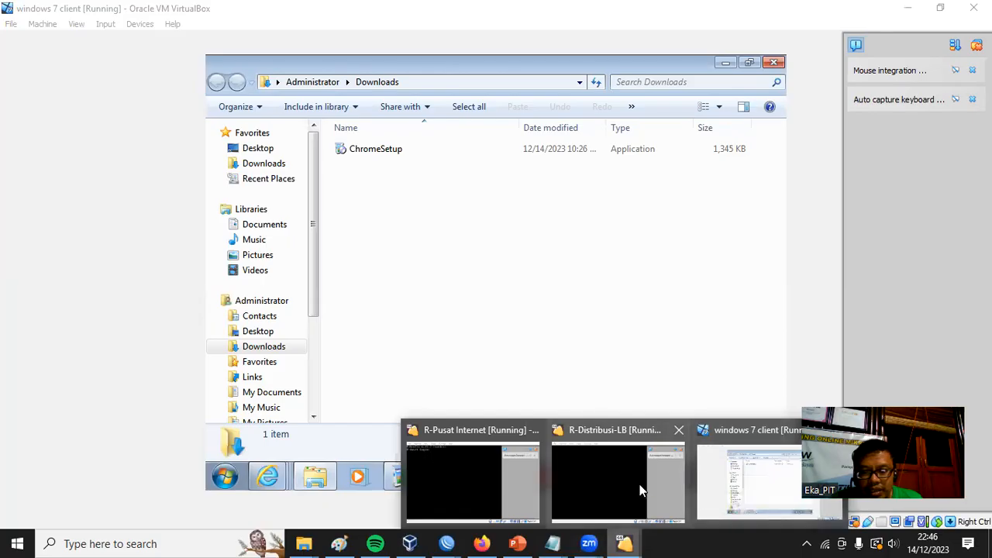
pyautogui.click(642, 488)
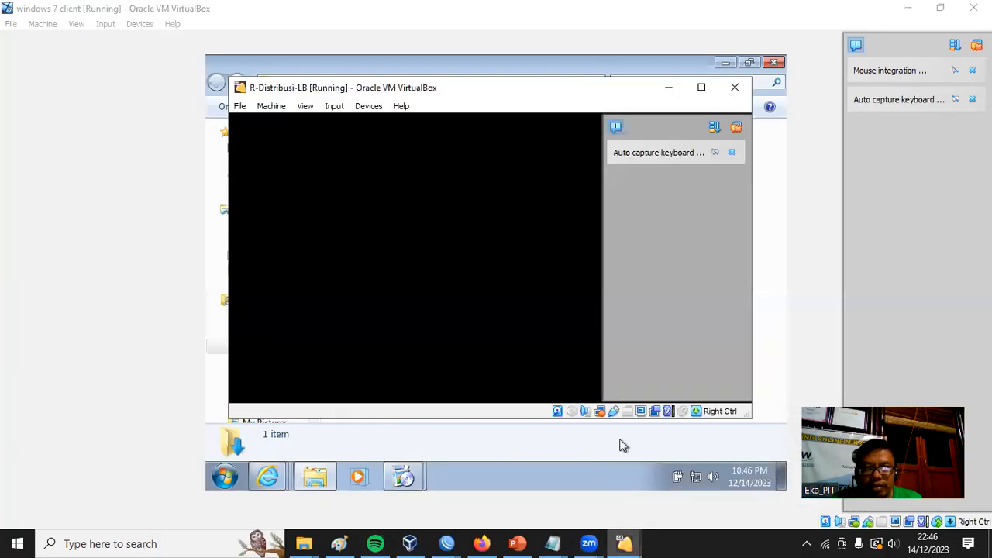
pyautogui.moveTo(625, 542)
pyautogui.click(729, 494)
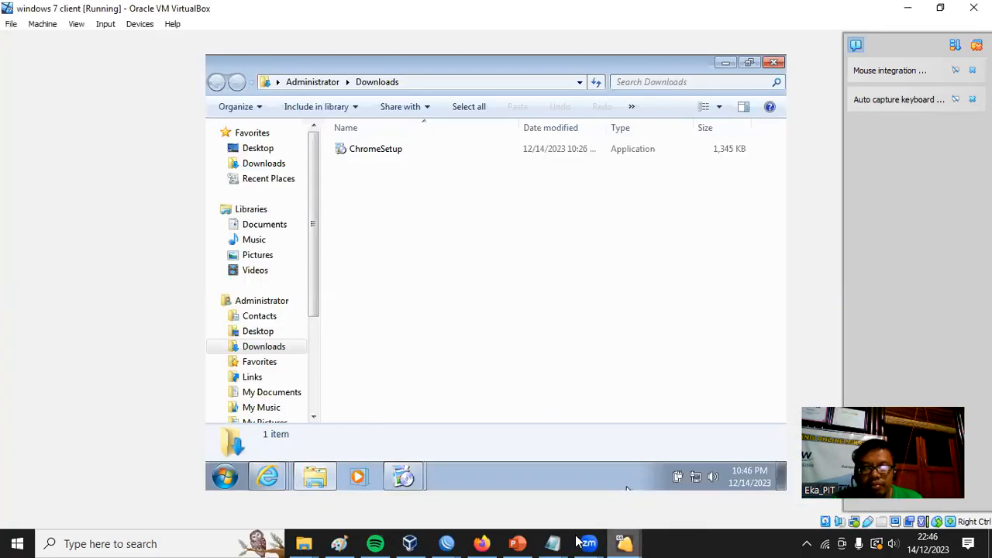
# Search the Windows 7 client's programs for "chro" and close the search.
pyautogui.click(224, 477)
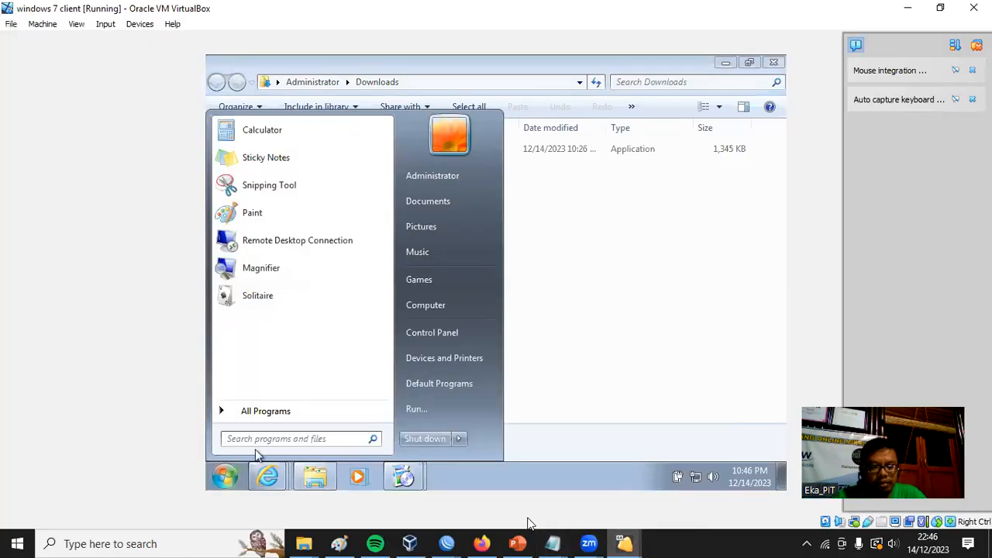
pyautogui.write('c')
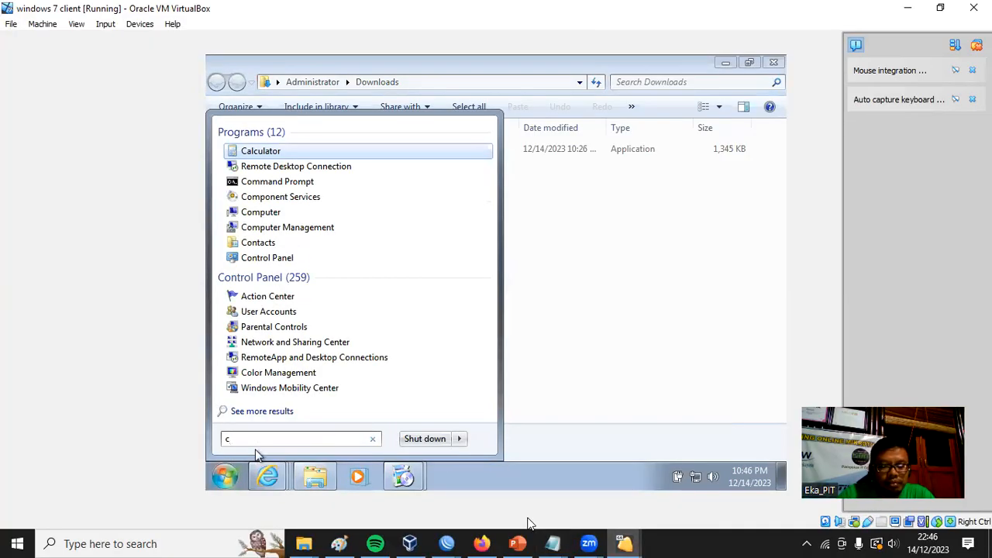
pyautogui.write('hr')
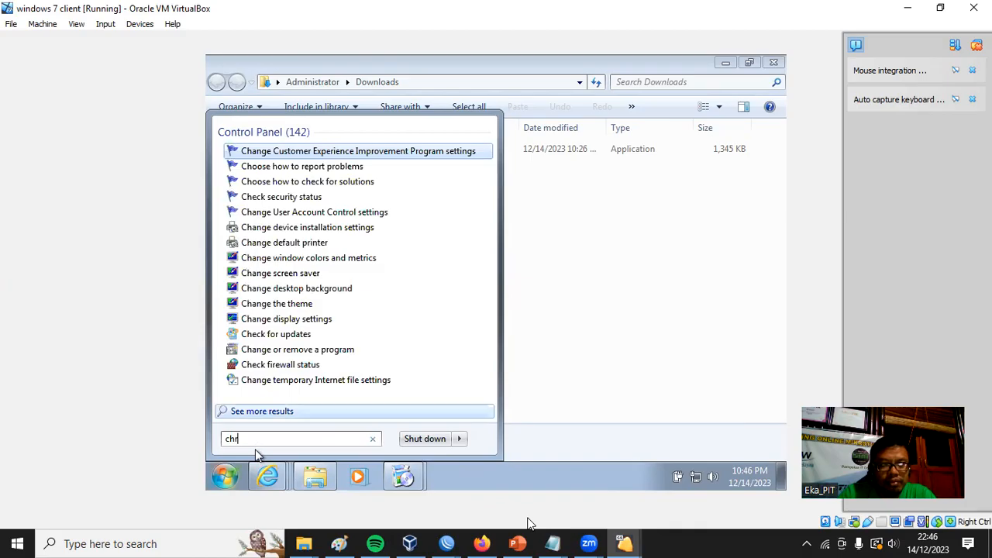
pyautogui.write('o')
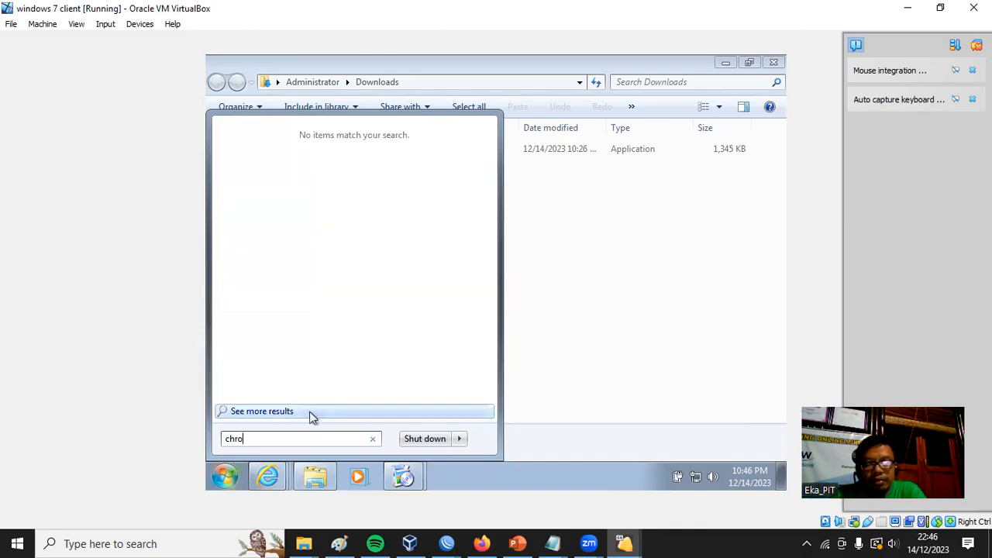
pyautogui.click(702, 236)
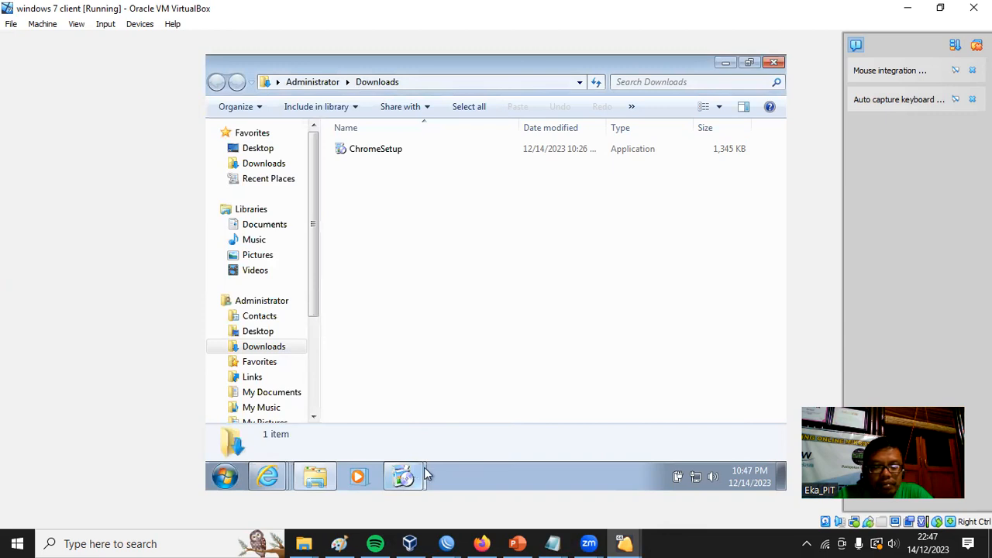
# Check the download progress in both Google Chrome Installer windows on the client.
pyautogui.click(402, 469)
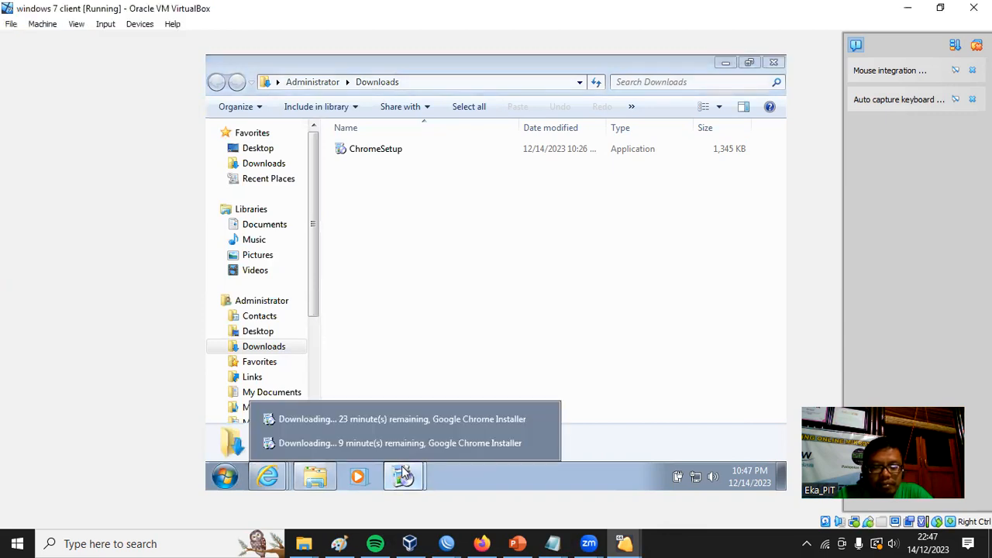
pyautogui.click(403, 417)
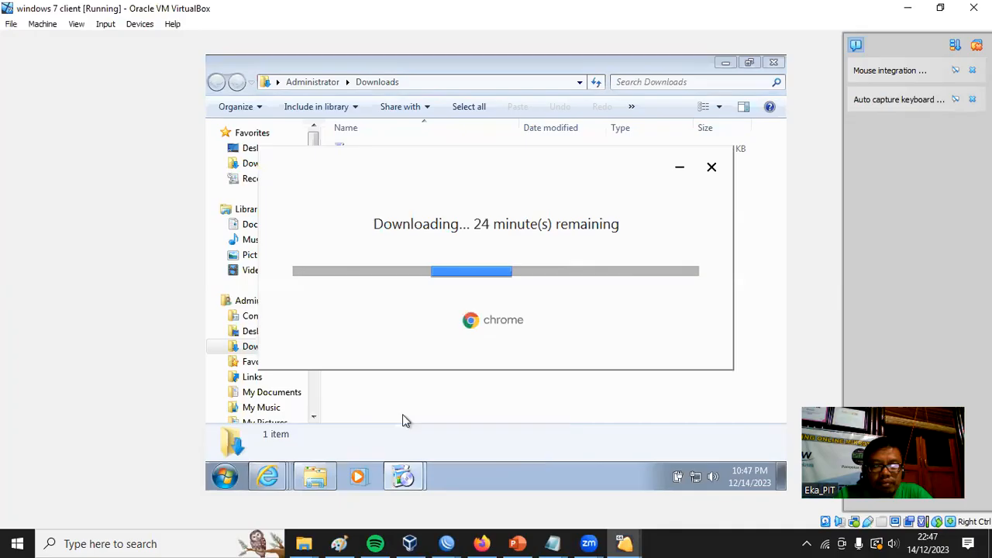
pyautogui.click(422, 471)
pyautogui.click(393, 444)
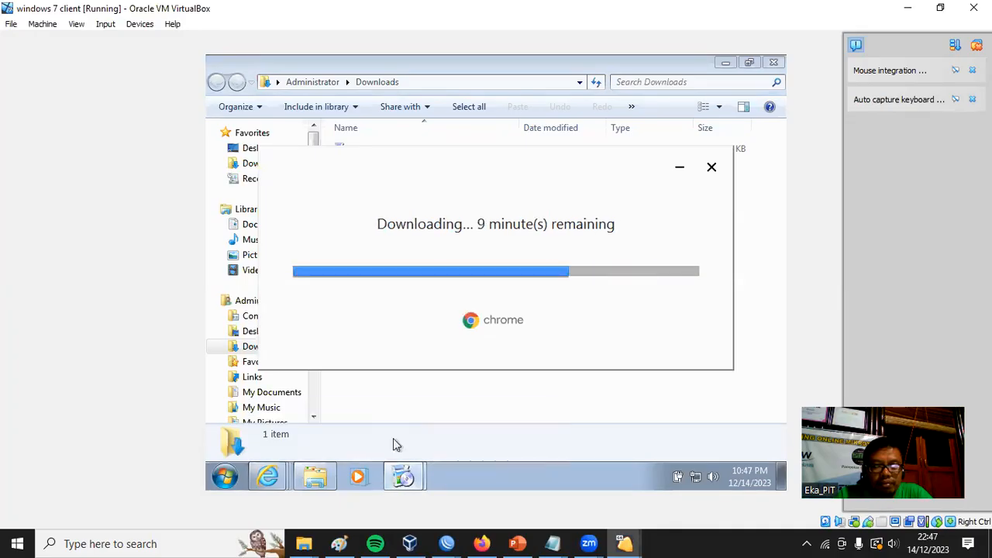
# Bring up the Google Chrome Installer window with 23 minutes remaining on the client and cancel that installation.
pyautogui.click(403, 475)
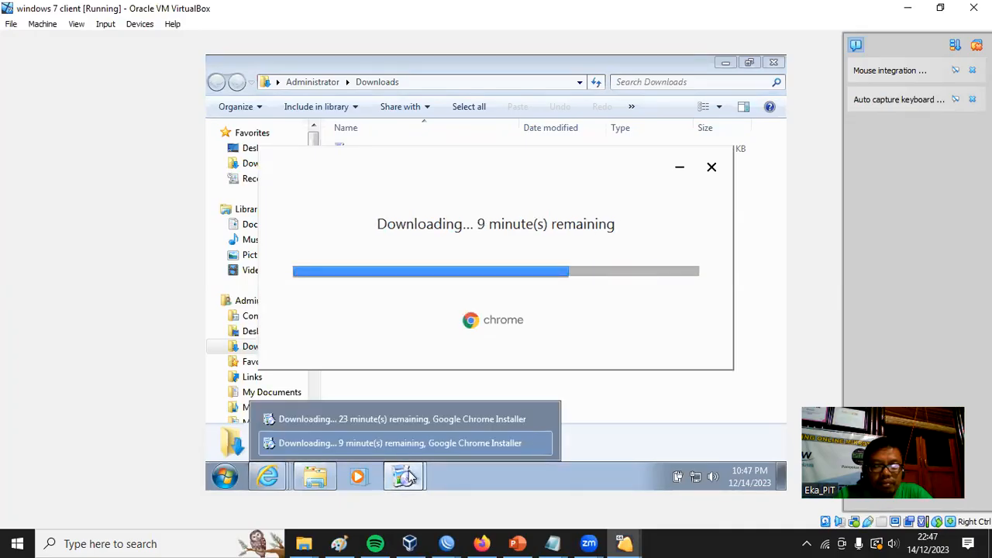
pyautogui.click(418, 421)
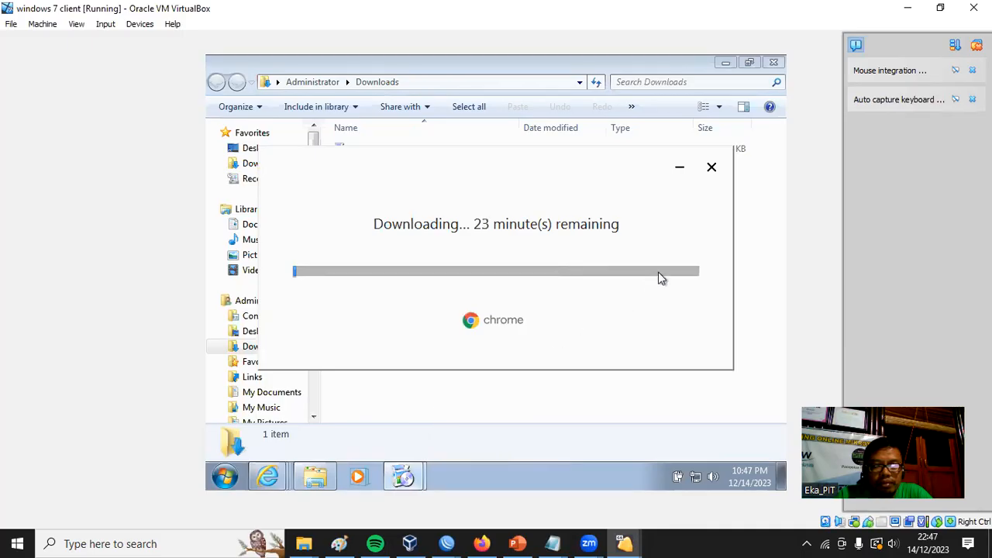
pyautogui.click(713, 168)
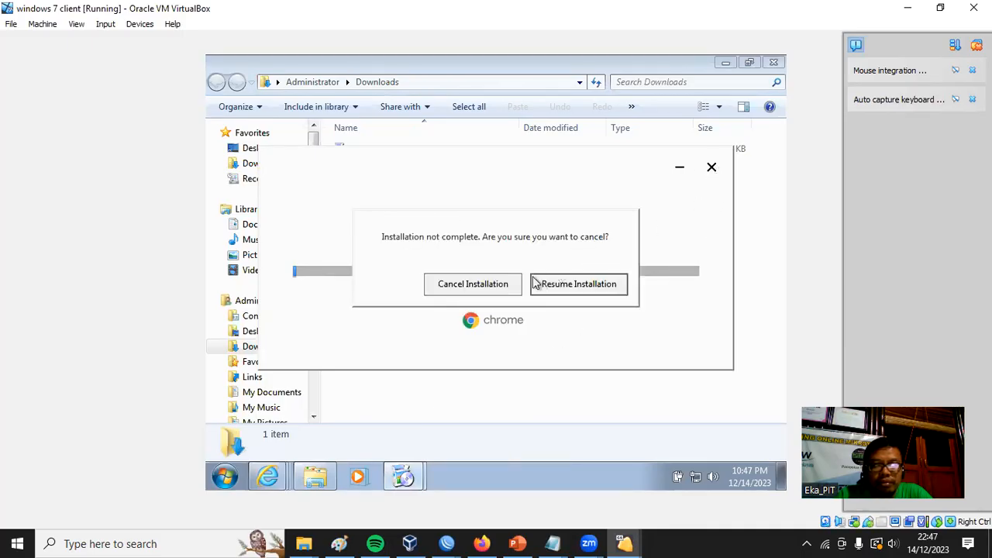
pyautogui.click(608, 290)
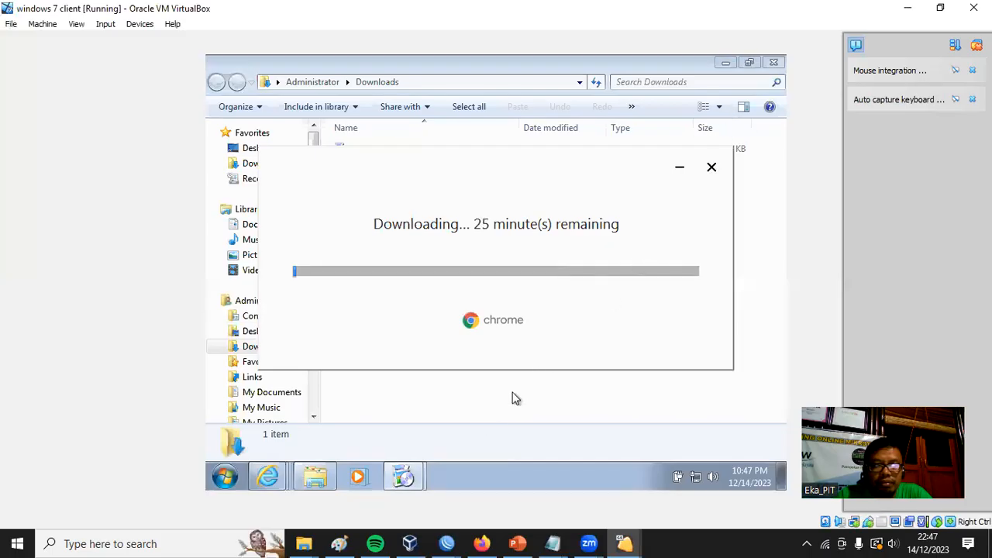
pyautogui.click(712, 169)
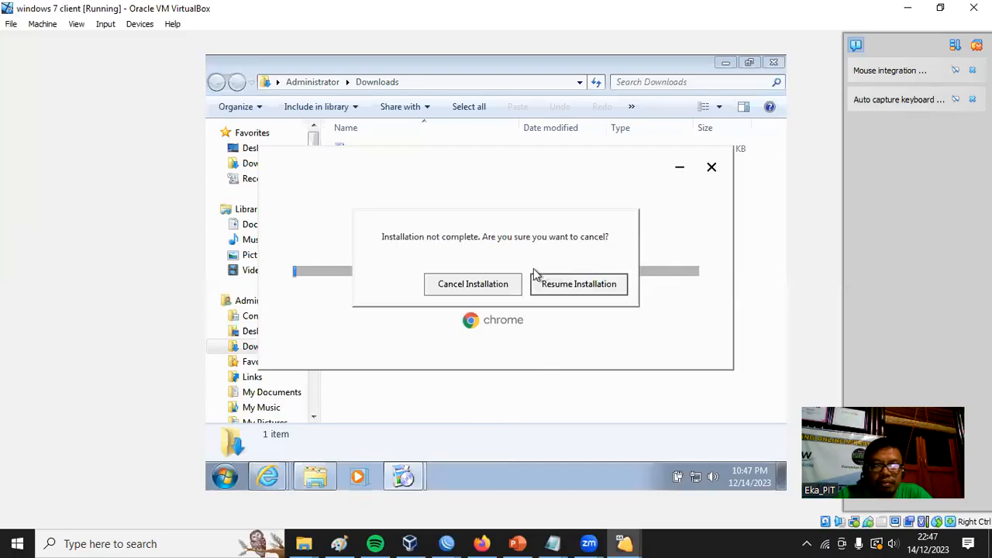
pyautogui.click(498, 290)
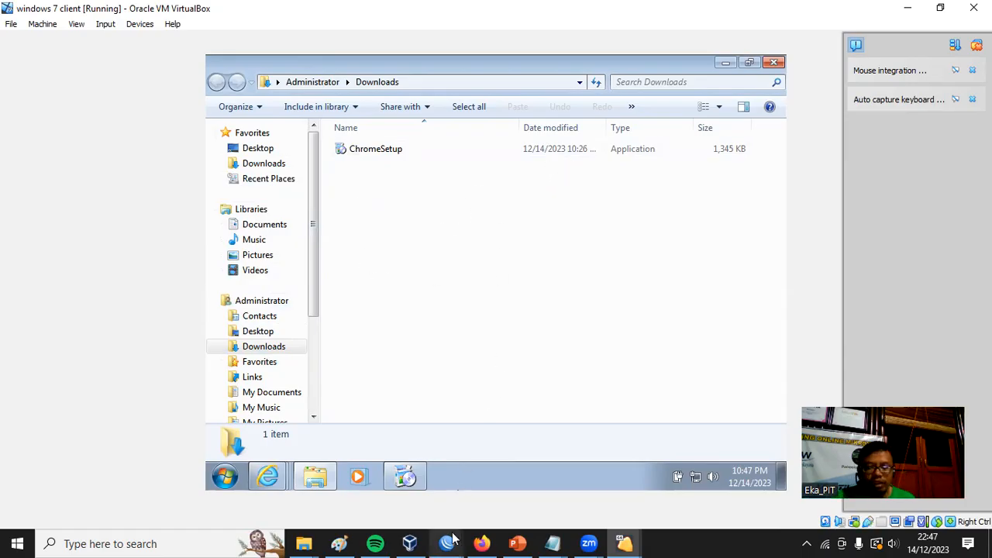
# Switch to the WinBox session of the Home router (RB951Ui-2HnD) and open its firewall address lists.
pyautogui.moveTo(450, 543)
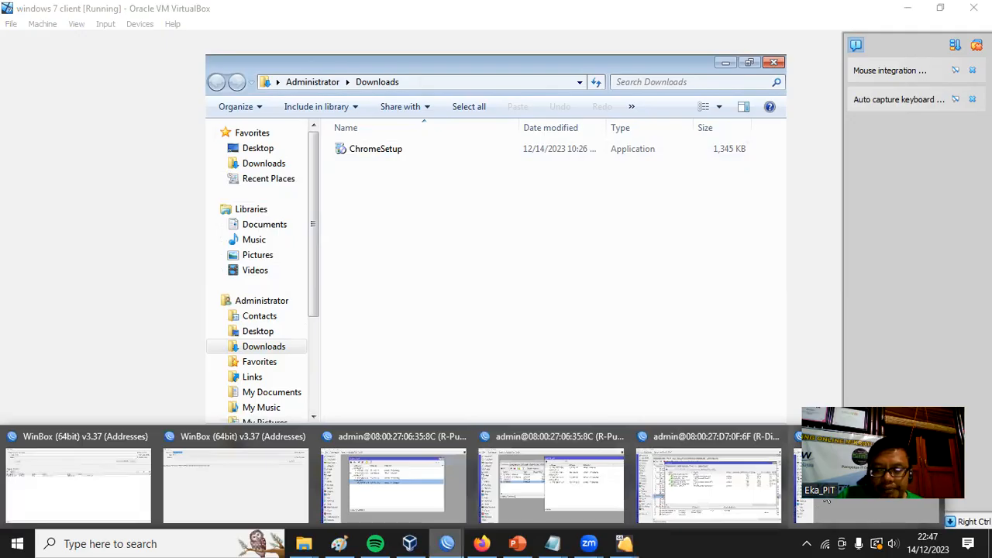
pyautogui.click(700, 487)
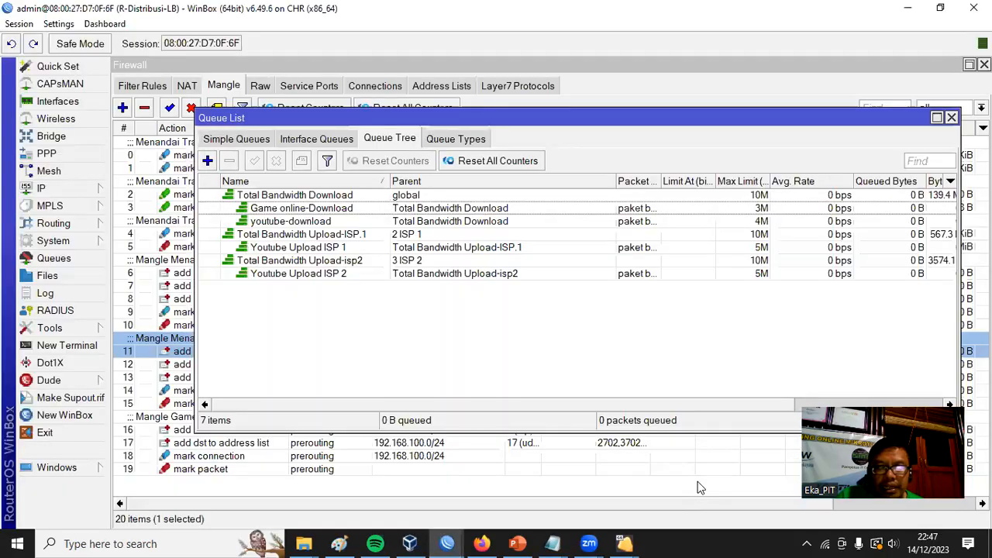
pyautogui.moveTo(448, 543)
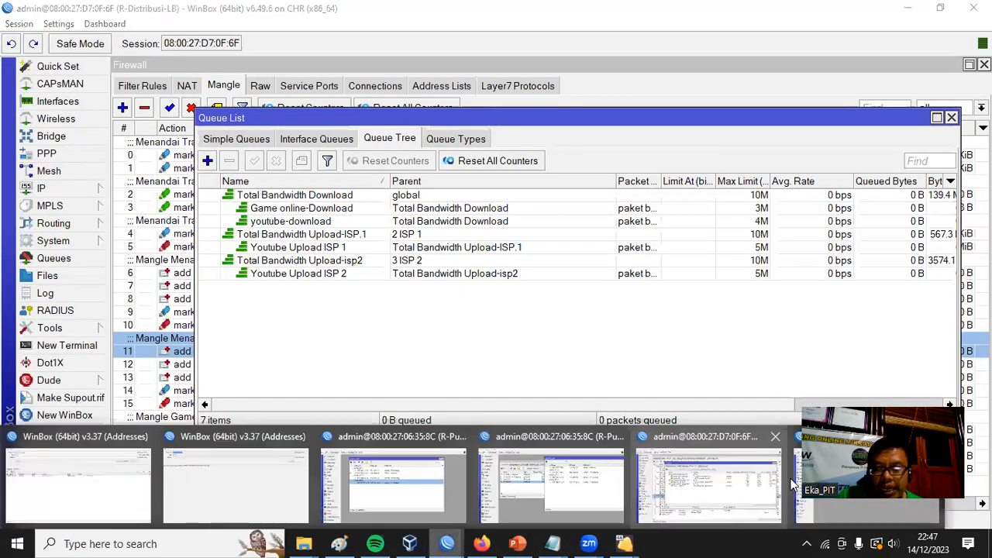
pyautogui.click(866, 487)
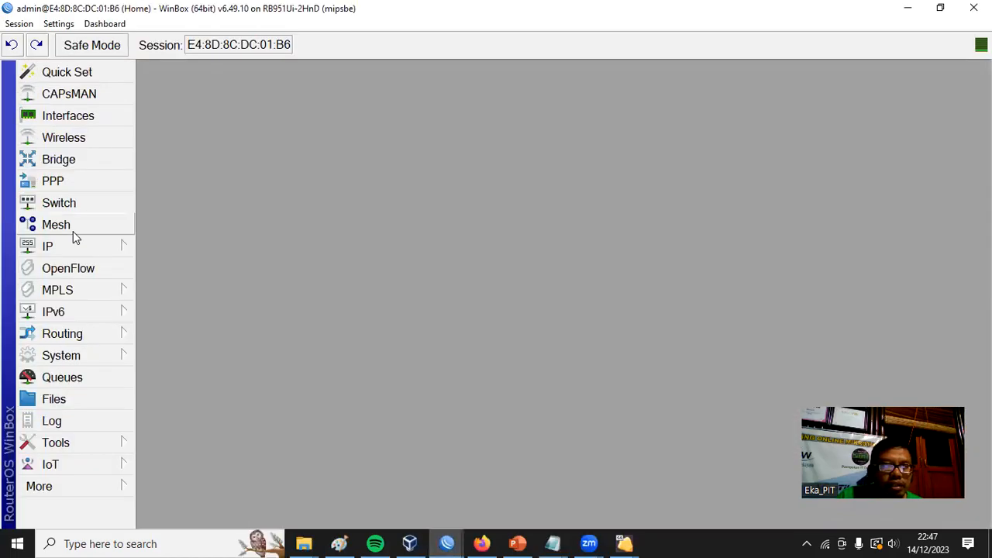
pyautogui.click(73, 231)
pyautogui.click(68, 239)
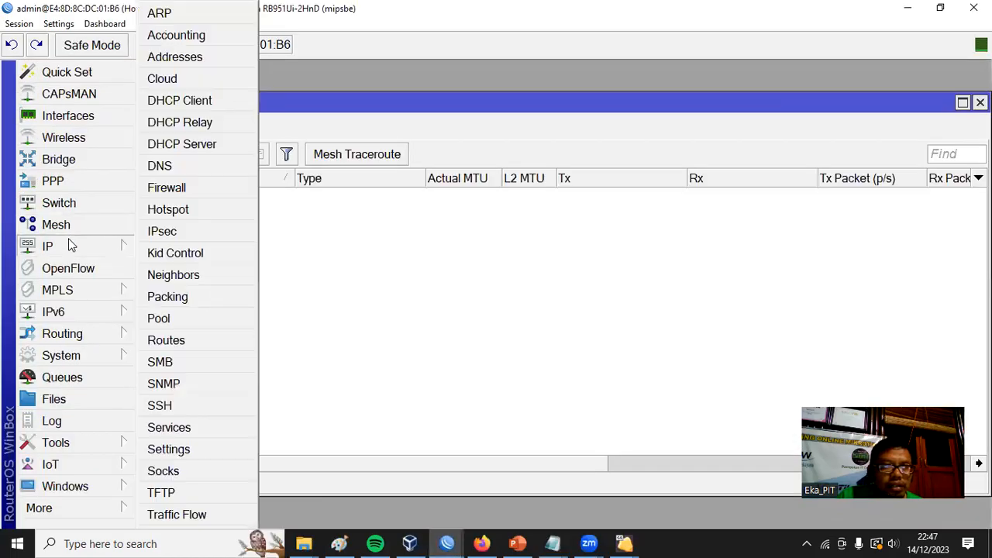
pyautogui.click(175, 189)
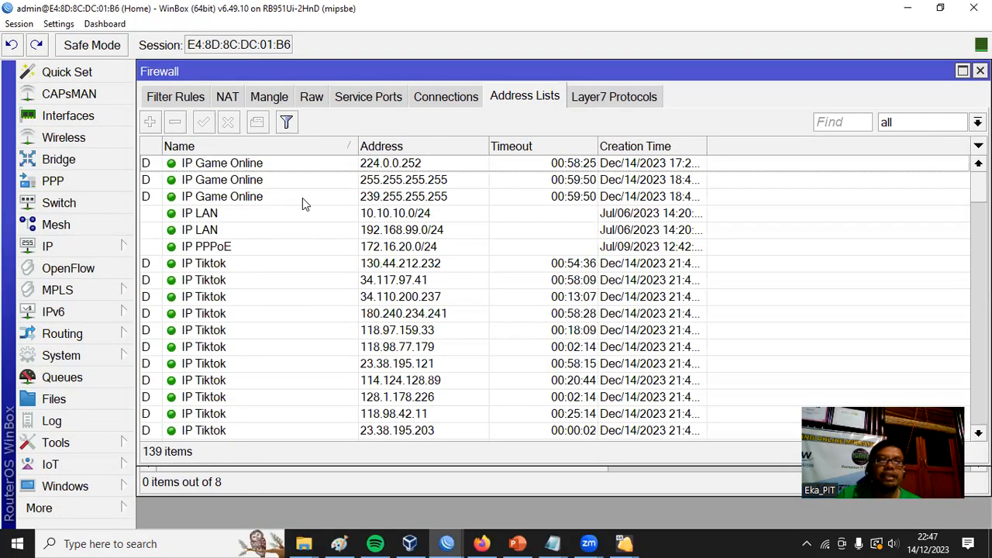
# Examine the IP Game Online and IP Tiktok entries in the Home router's firewall address lists.
pyautogui.scroll(-5, 310, 217)
pyautogui.scroll(-2, 553, 288)
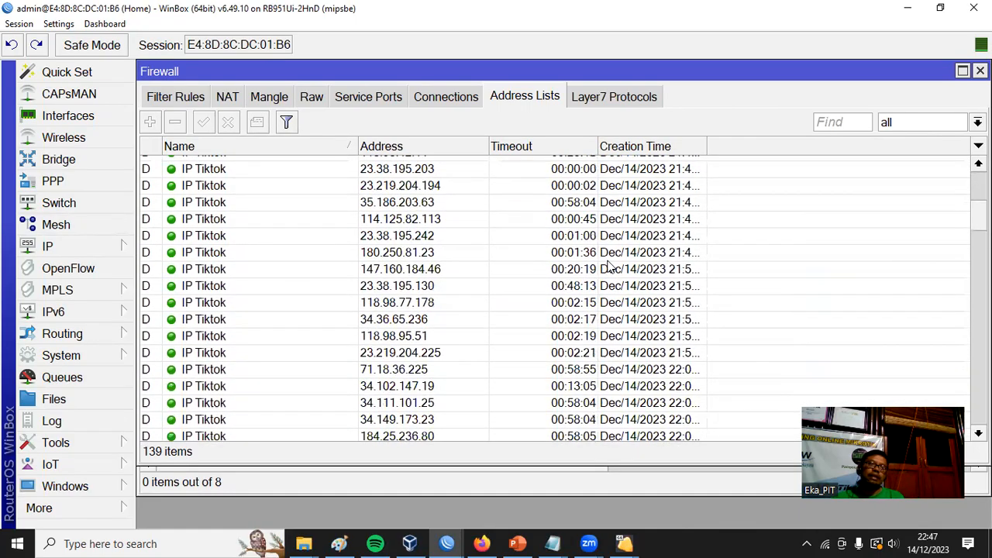
pyautogui.scroll(6, 466, 268)
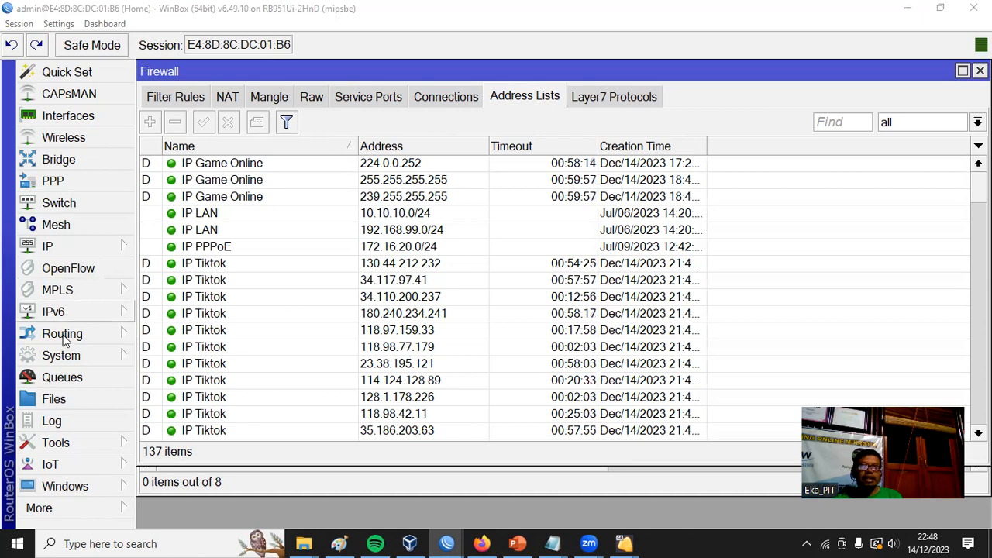
pyautogui.click(159, 282)
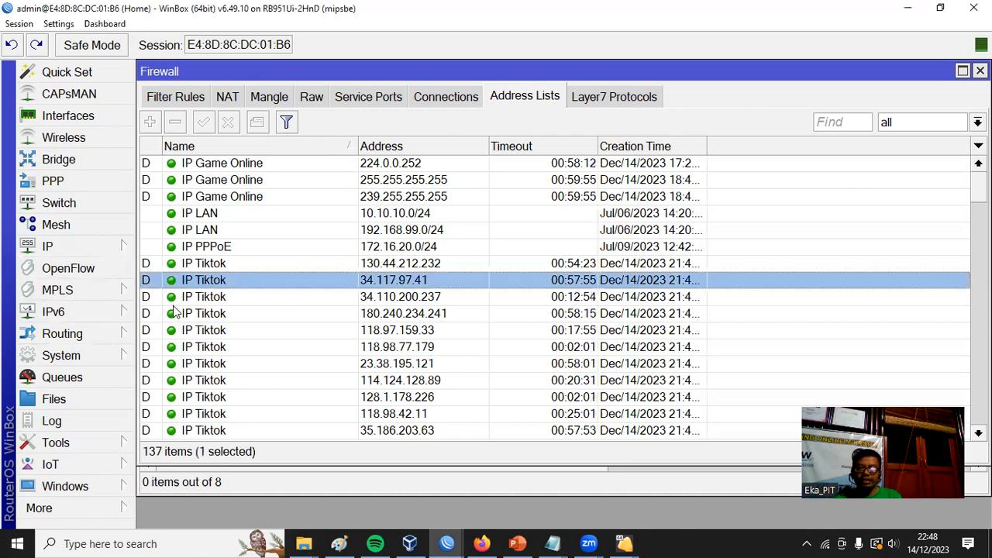
pyautogui.click(168, 332)
pyautogui.click(177, 369)
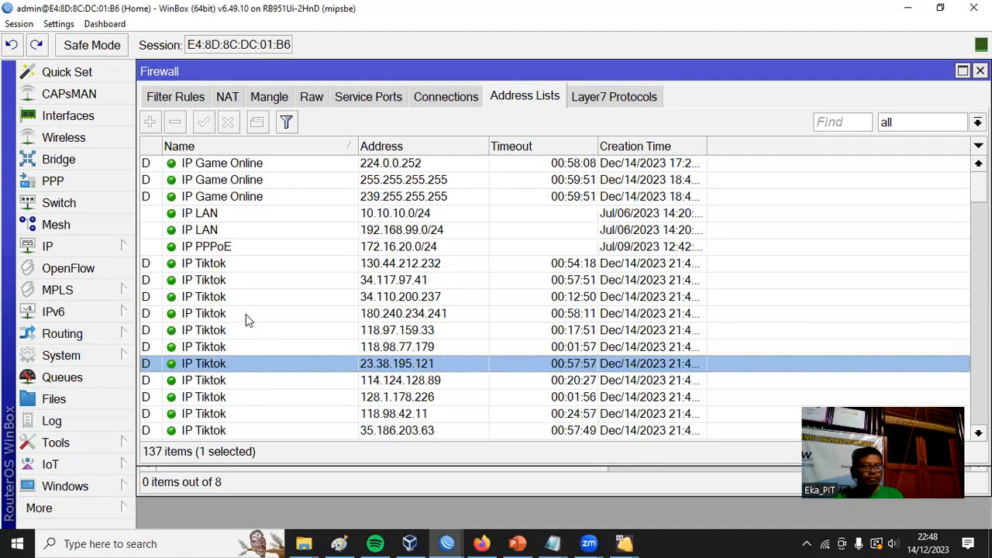
pyautogui.scroll(-7, 253, 314)
pyautogui.scroll(-4, 290, 295)
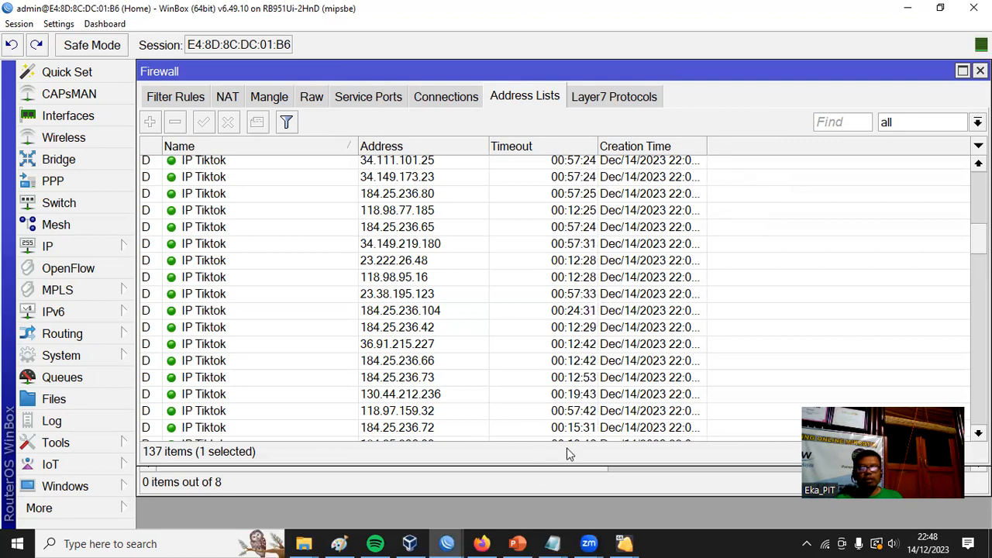
# In the Notepad notes, add INSTAGRAM and facebook lines below Tiktok under Domain Kontent, and align the colons of the youtube and Tiktok lines.
pyautogui.click(554, 543)
pyautogui.click(611, 499)
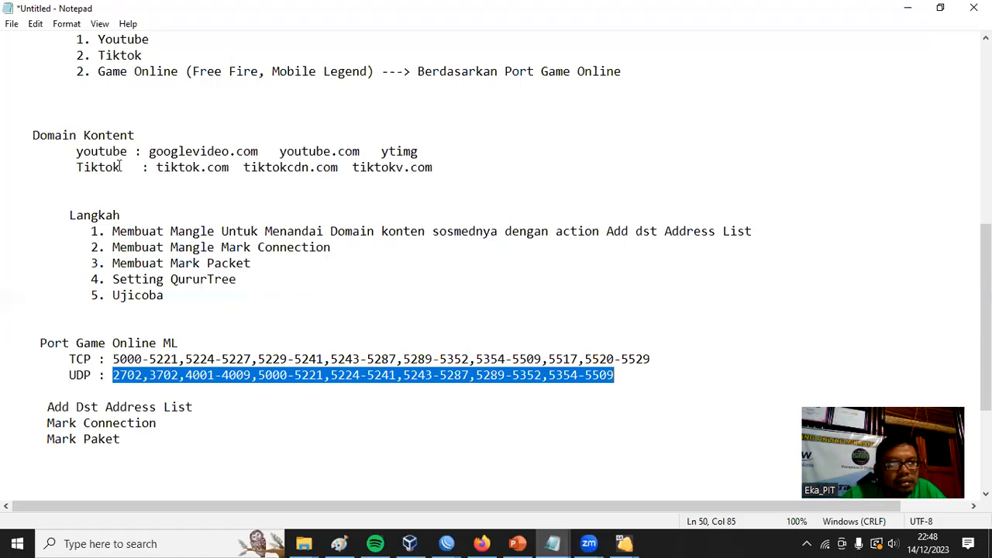
pyautogui.click(528, 165)
pyautogui.press('Return')
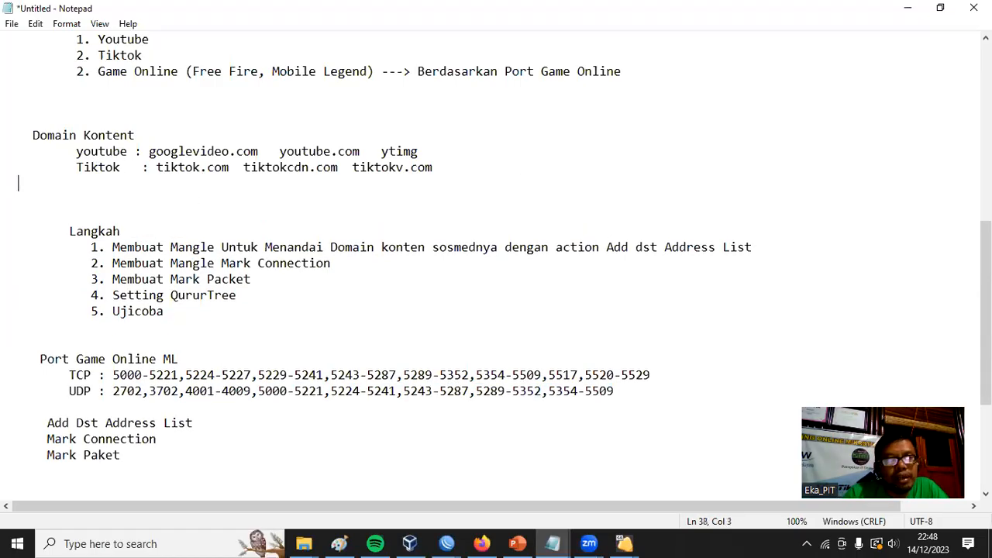
pyautogui.write('INSTAGRAM')
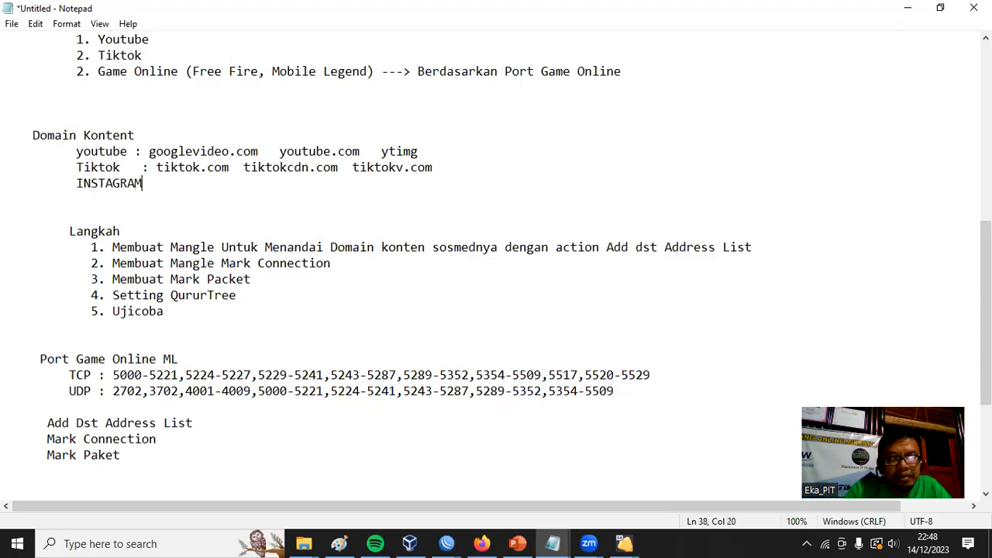
pyautogui.press('Return')
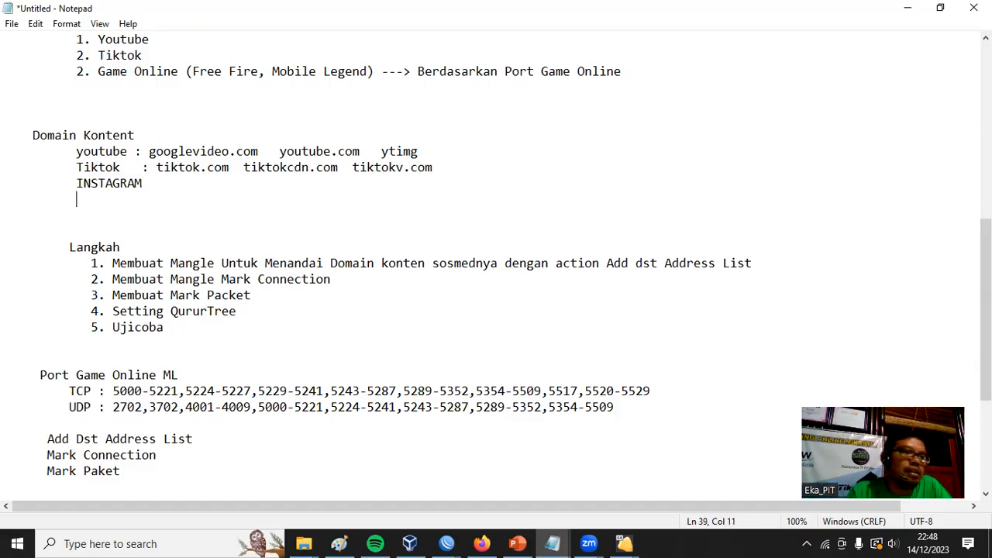
pyautogui.write('facebook')
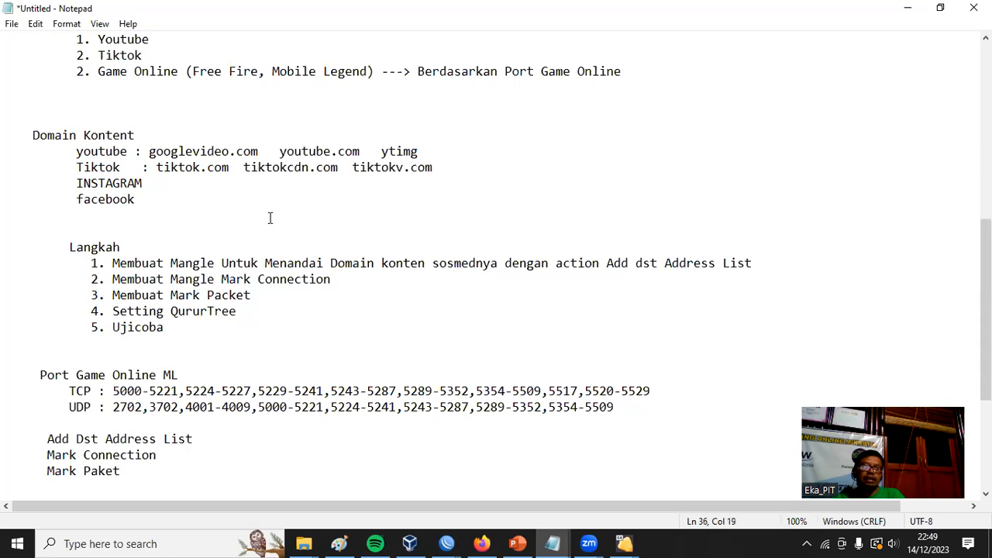
pyautogui.click(142, 168)
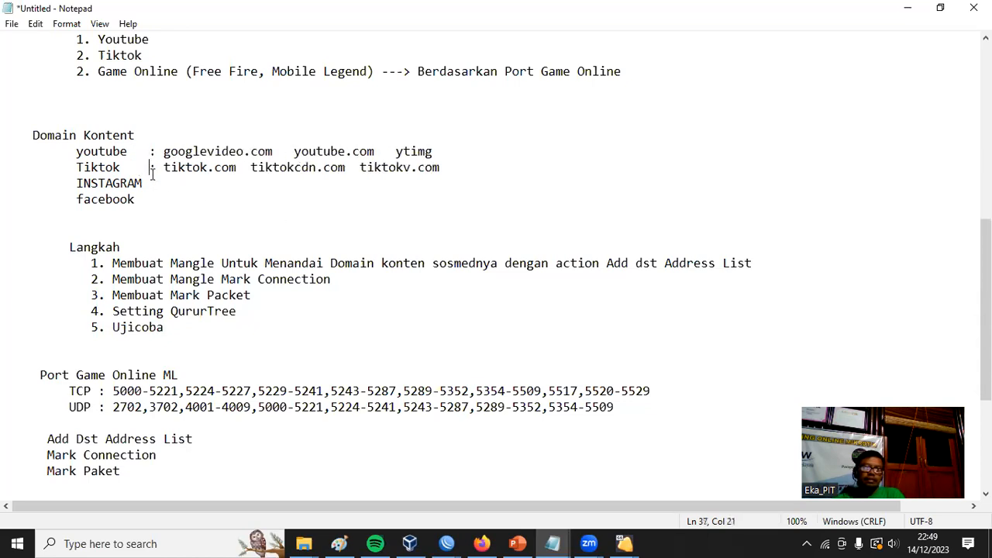
# Highlight the INSTAGRAM and facebook lines and review the case study notes, clearing the selection at the end.
pyautogui.click(178, 200)
pyautogui.hotkey('shift', 'Home')
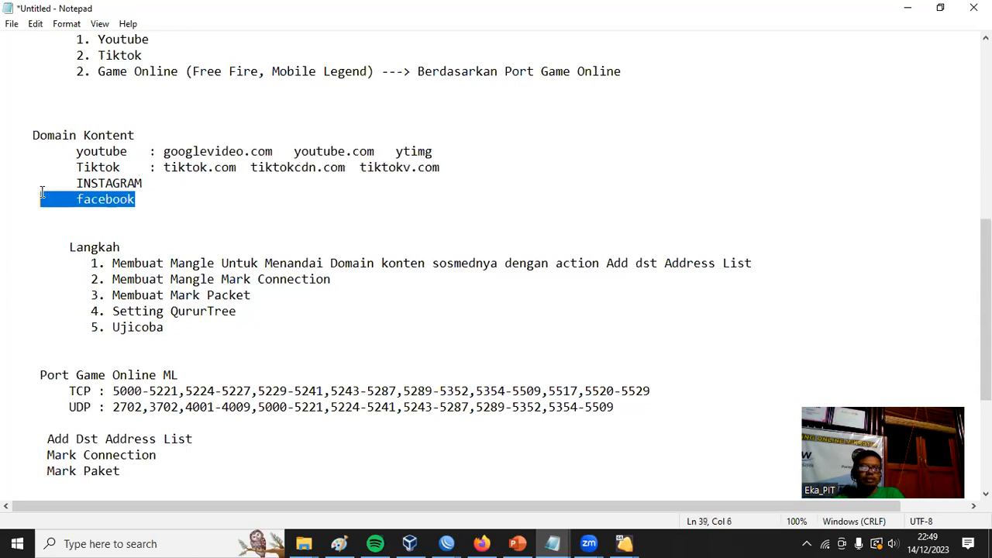
pyautogui.hotkey('shift', 'Up')
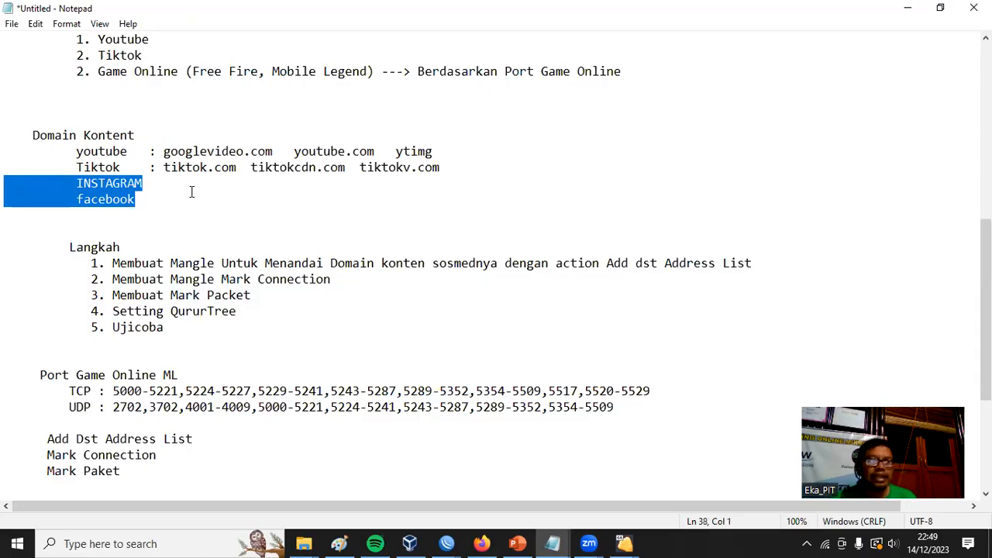
pyautogui.moveTo(158, 208); pyautogui.dragTo(6, 182)
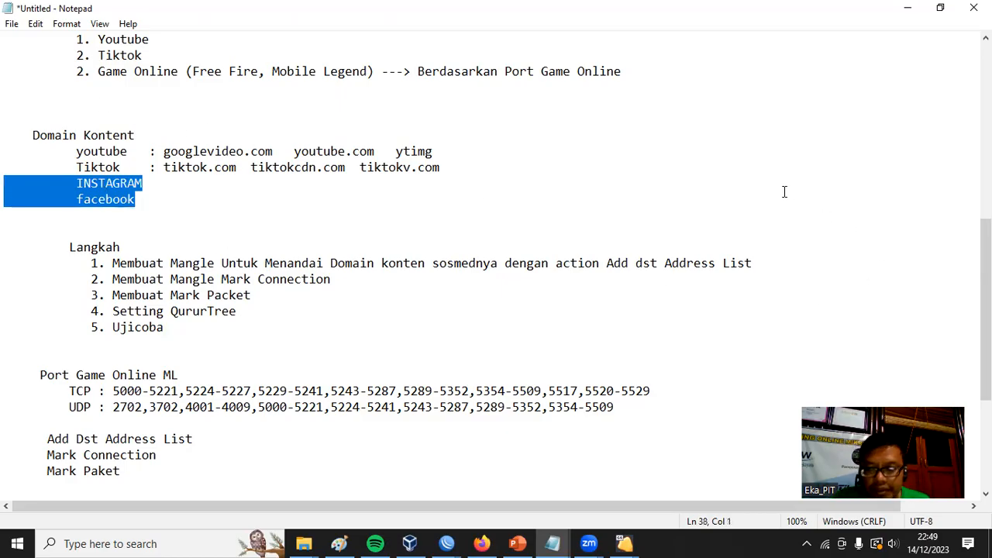
pyautogui.scroll(4, 789, 192)
pyautogui.scroll(-3, 715, 152)
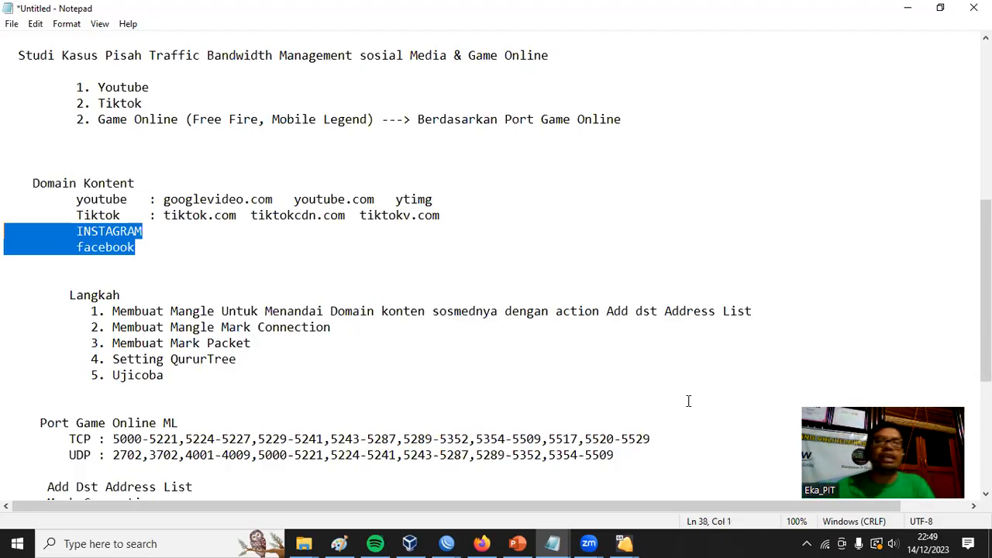
pyautogui.click(572, 261)
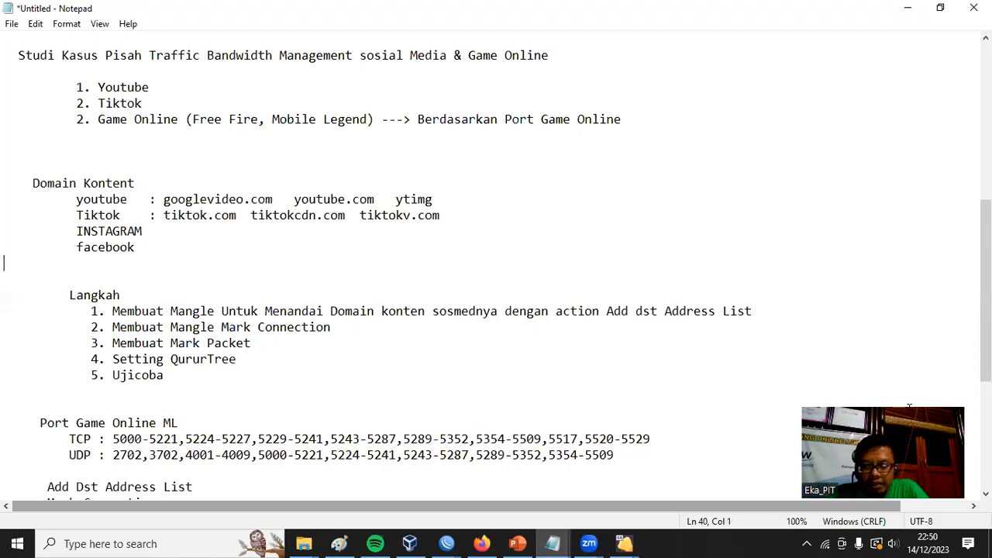
# Switch to the windows 7 client virtual machine and check the remaining Chrome installer's download progress.
pyautogui.click(624, 542)
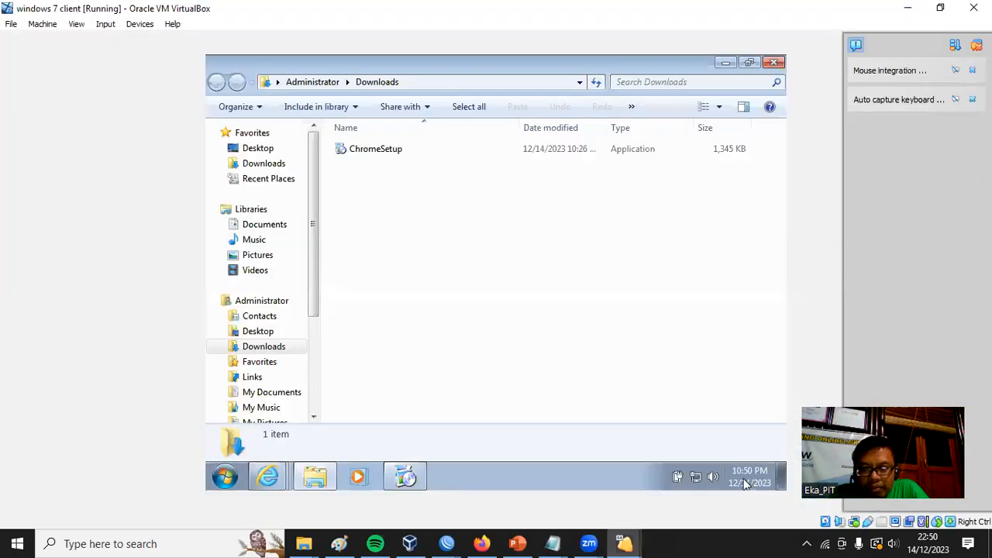
pyautogui.click(408, 479)
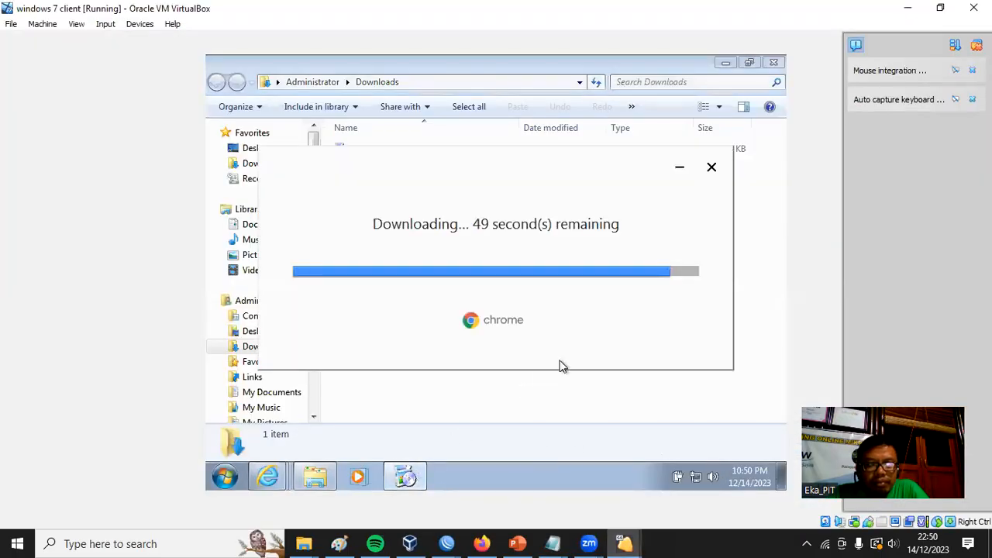
pyautogui.click(775, 279)
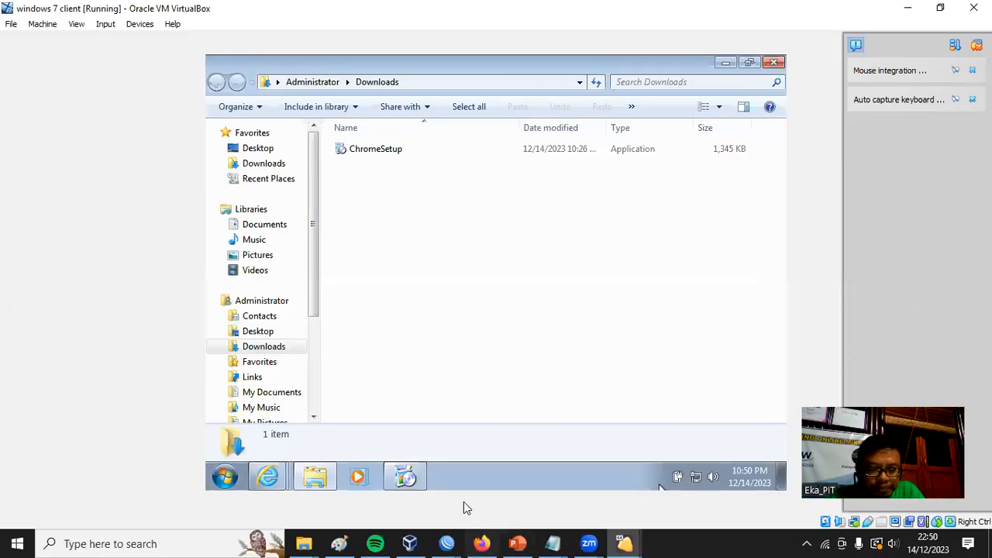
pyautogui.click(404, 470)
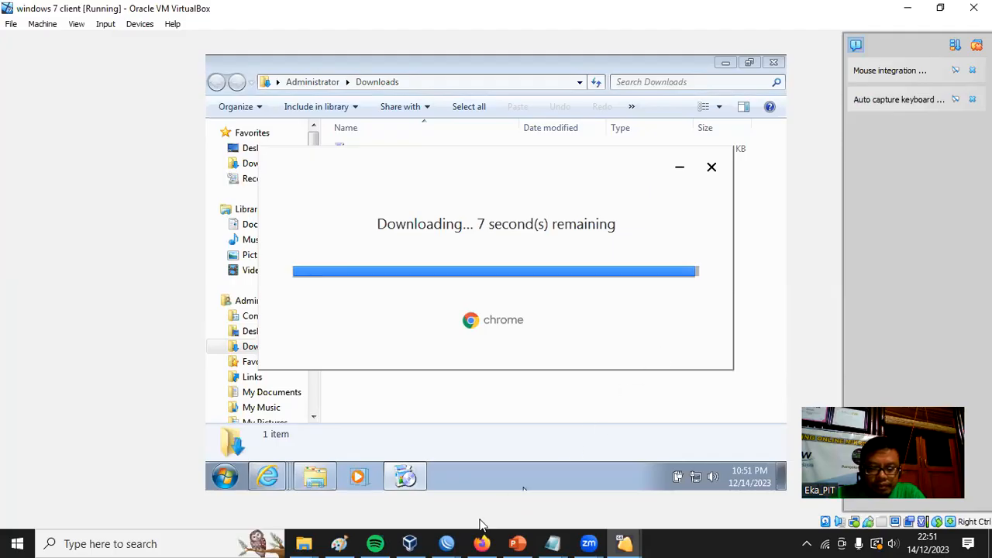
# Switch to the R-Distribusi-LB WinBox session and close the Queue List window to expose the mangle rules.
pyautogui.click(446, 544)
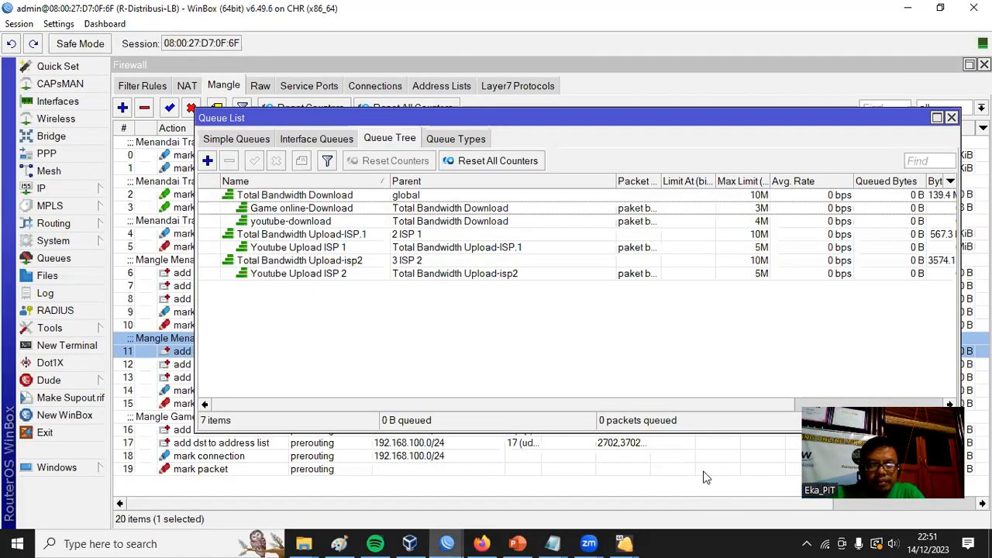
pyautogui.click(705, 477)
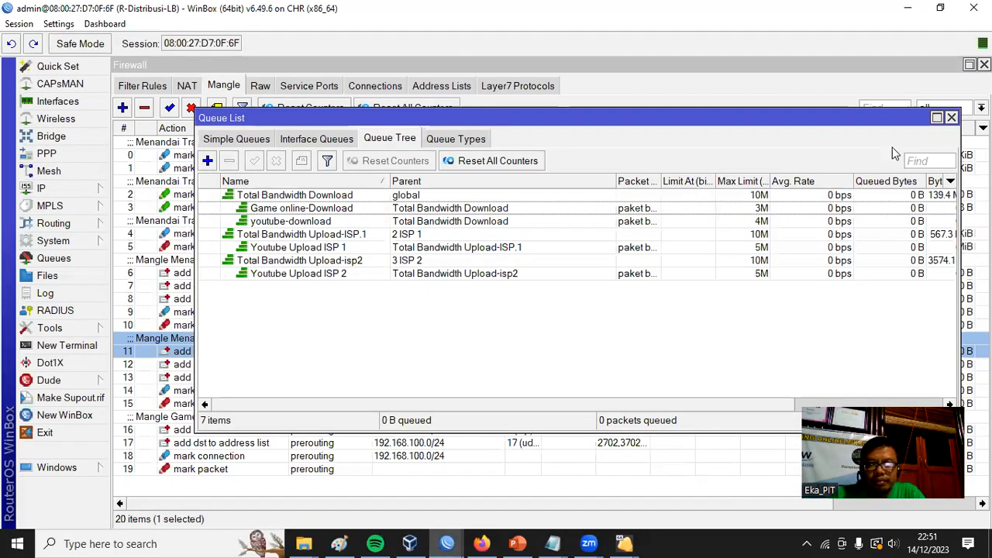
pyautogui.click(952, 117)
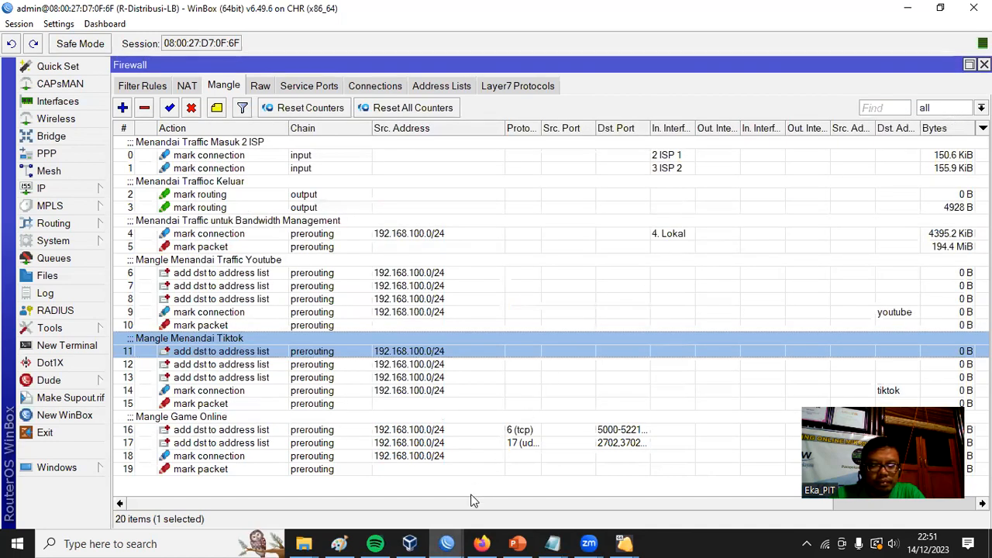
# Return to the windows 7 client, look over the Chrome welcome page and minimize the browser window.
pyautogui.moveTo(602, 540)
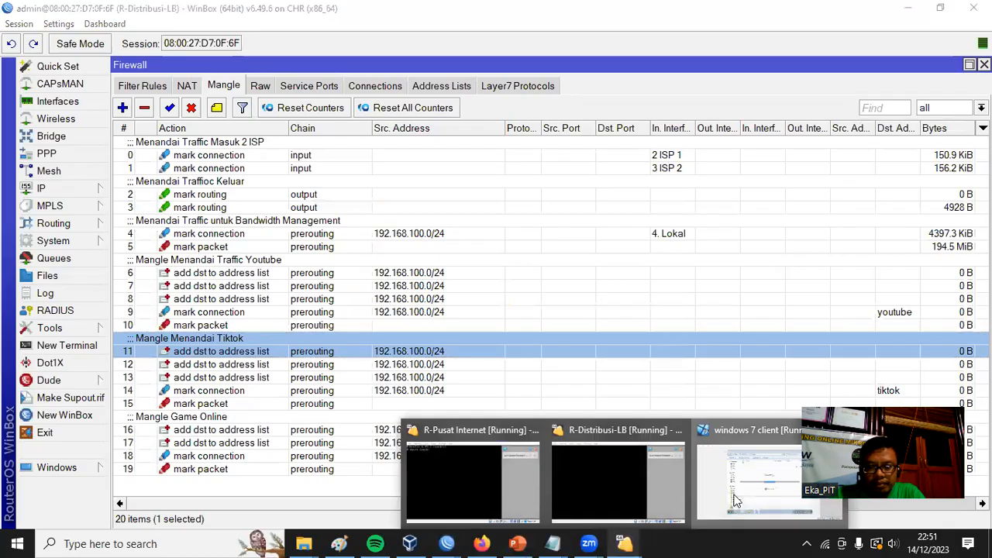
pyautogui.click(736, 502)
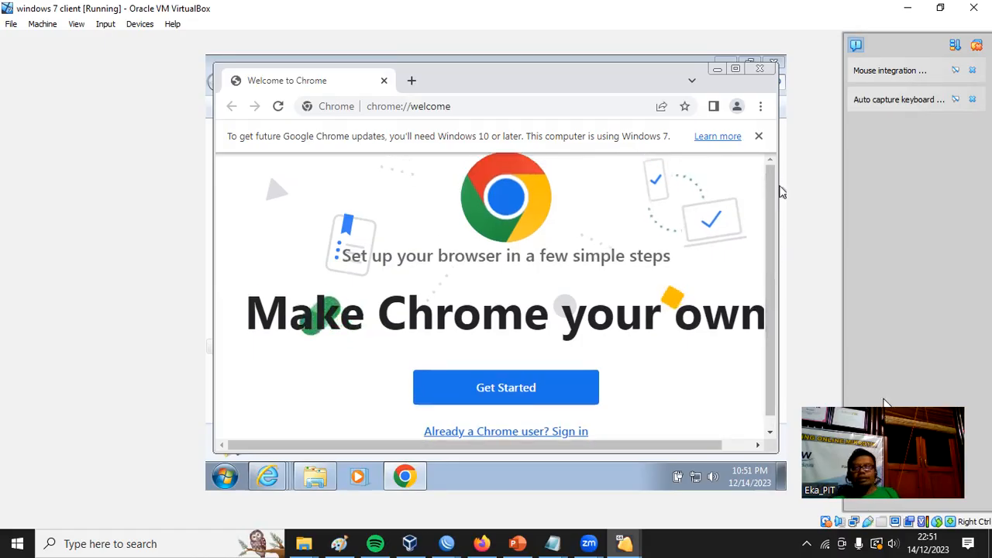
pyautogui.moveTo(771, 225); pyautogui.dragTo(782, 176)
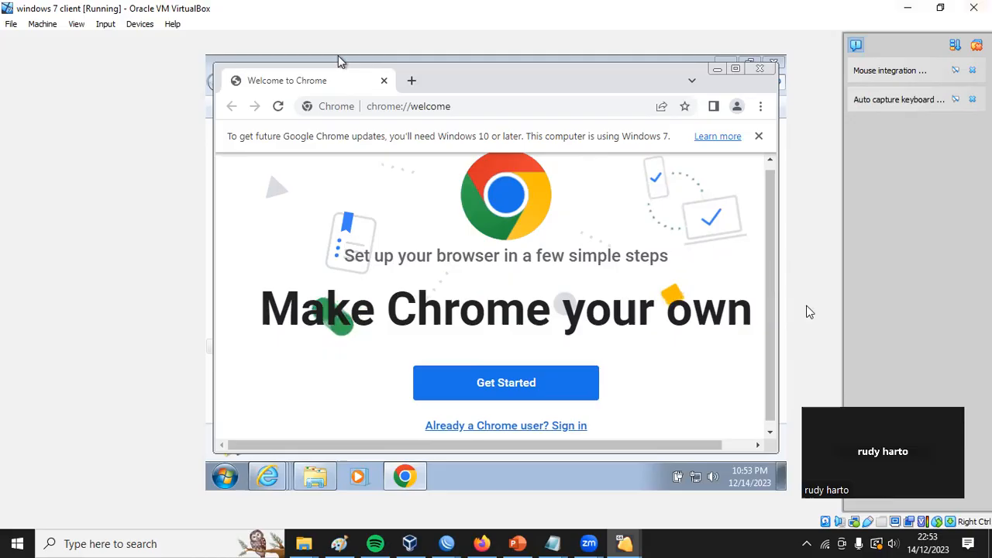
pyautogui.moveTo(770, 209)
pyautogui.mouseDown()
pyautogui.moveTo(772, 266)
pyautogui.moveTo(773, 193)
pyautogui.mouseUp()
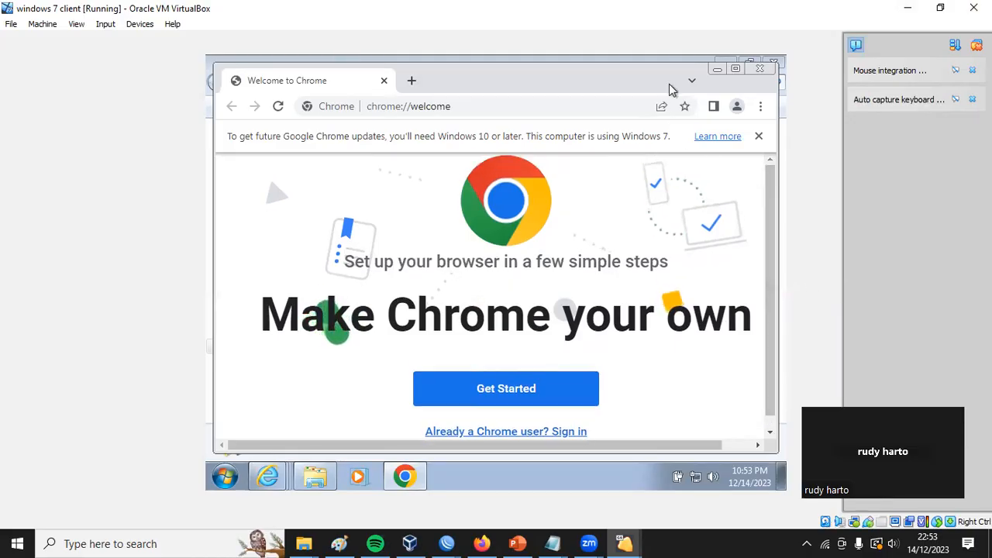
pyautogui.click(716, 71)
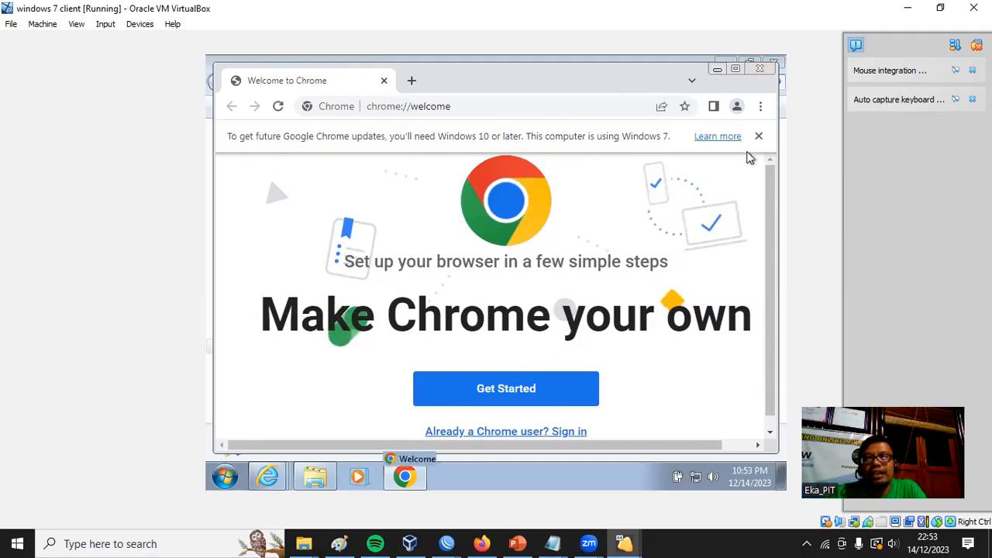